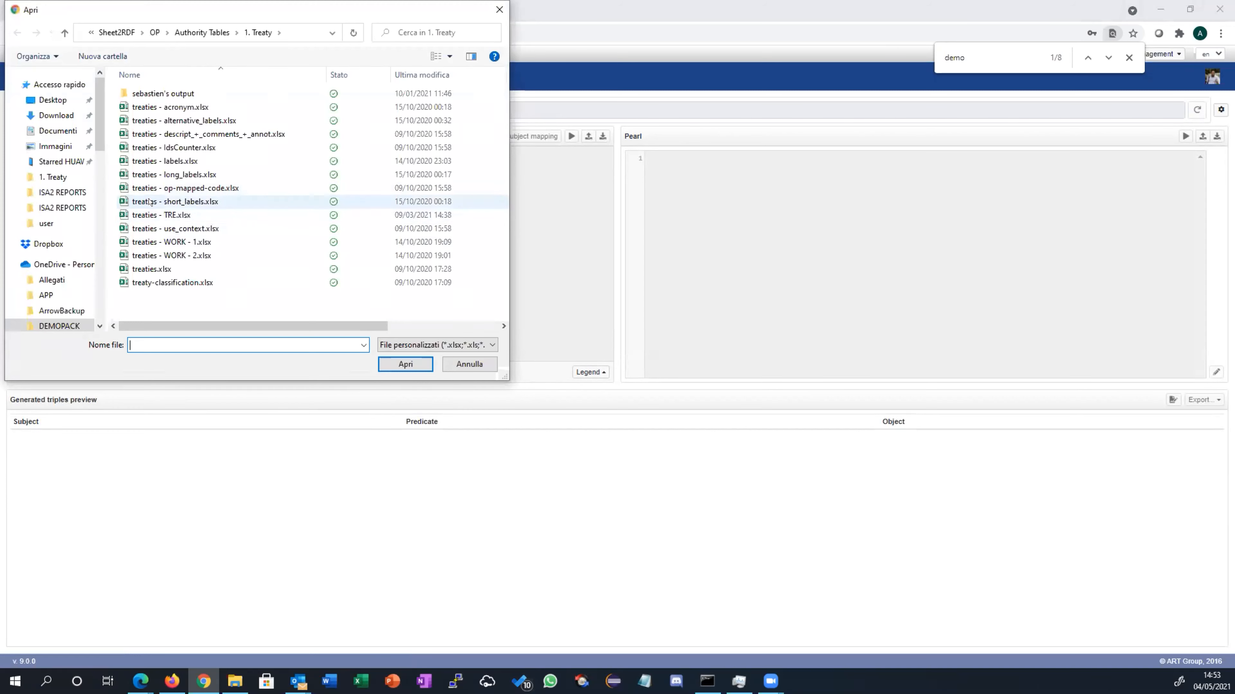
- Load treaties - TRE.xlsx as the spreadsheet file for Sheet2RDF
double_click(180, 215)
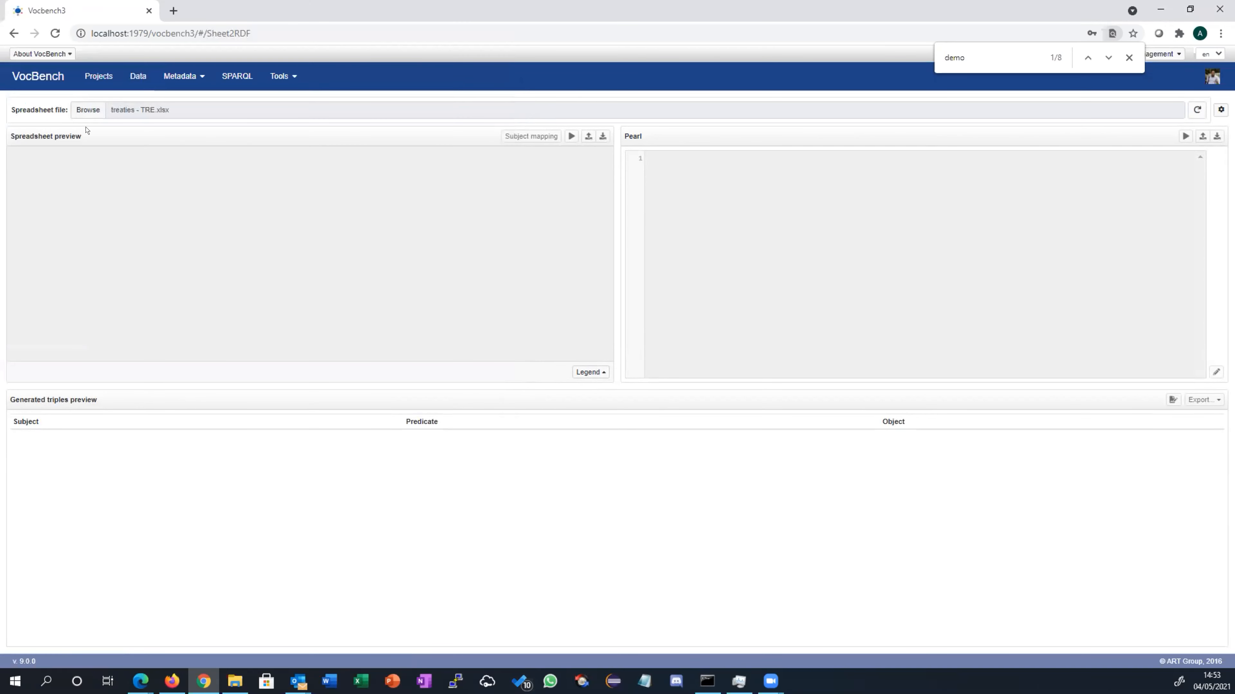
- Open treaties - TRE.xlsx in Excel from the file chooser to examine its columns, and return to VocBench without picking another file
click(88, 111)
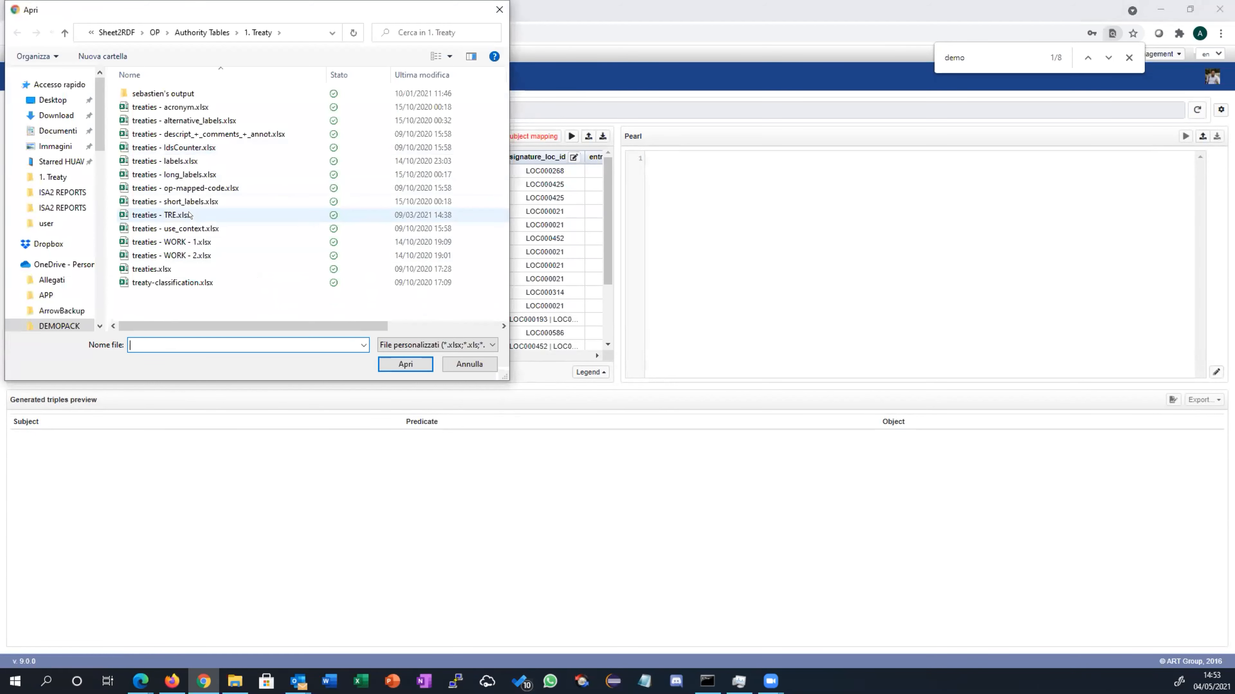
right_click(187, 215)
click(168, 214)
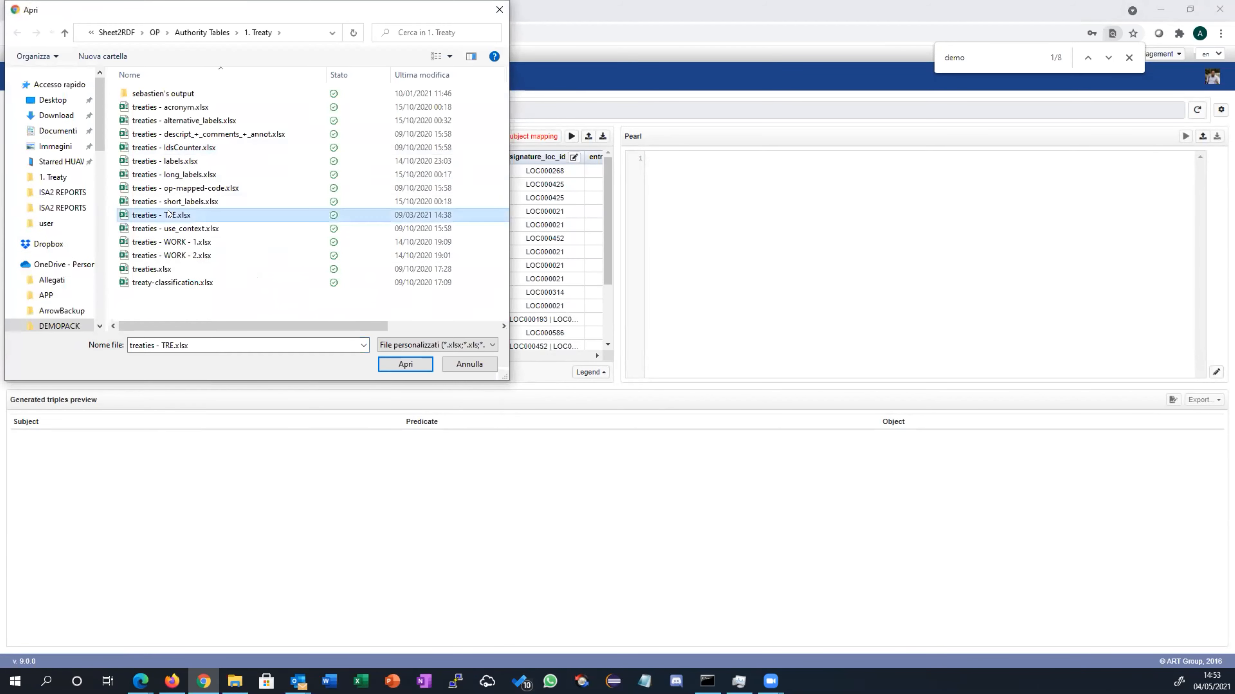
right_click(204, 214)
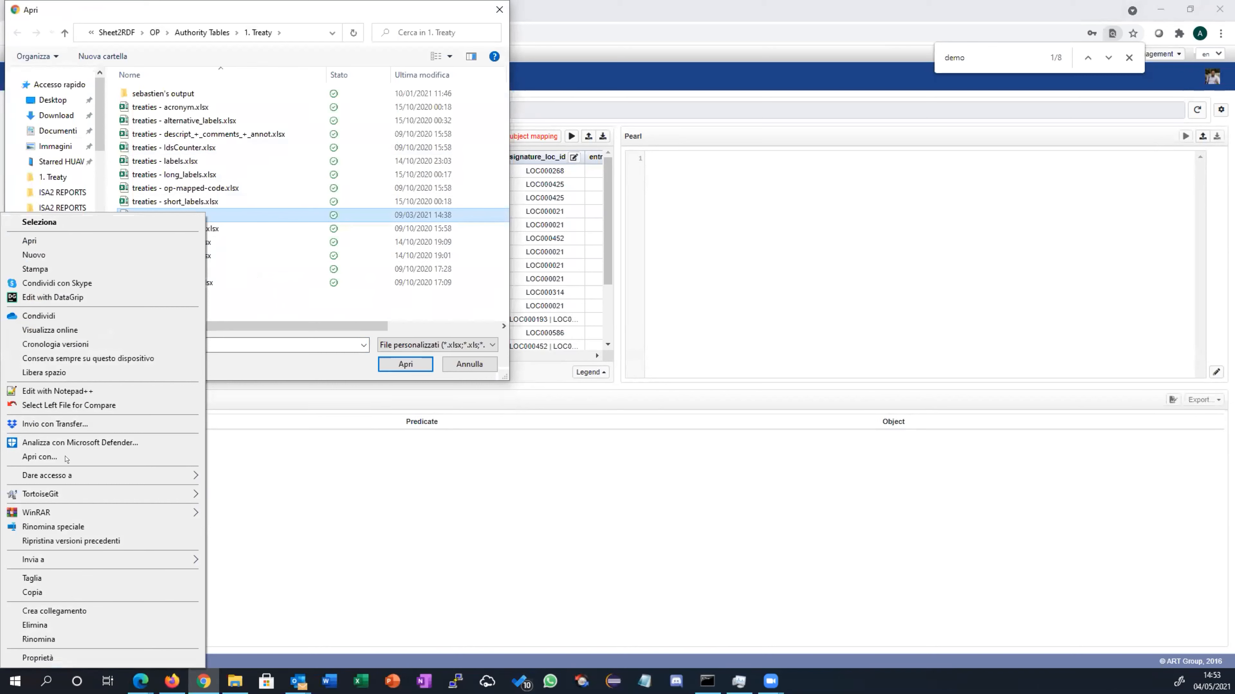
click(75, 454)
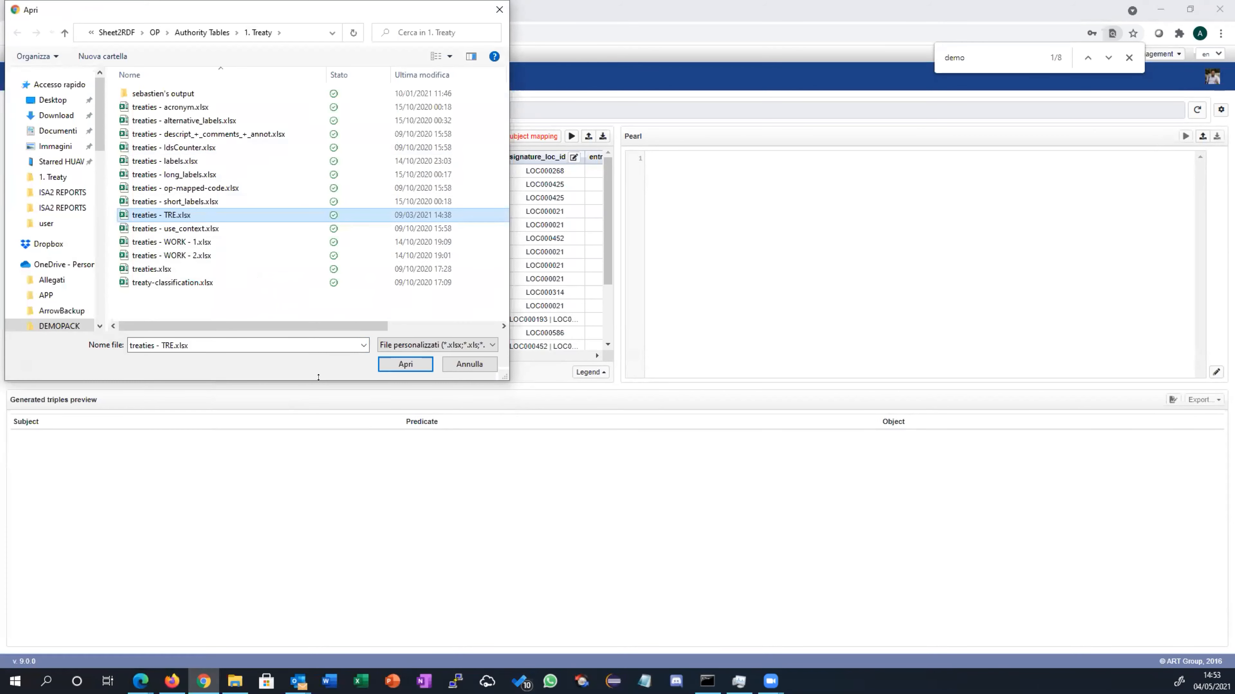
double_click(517, 242)
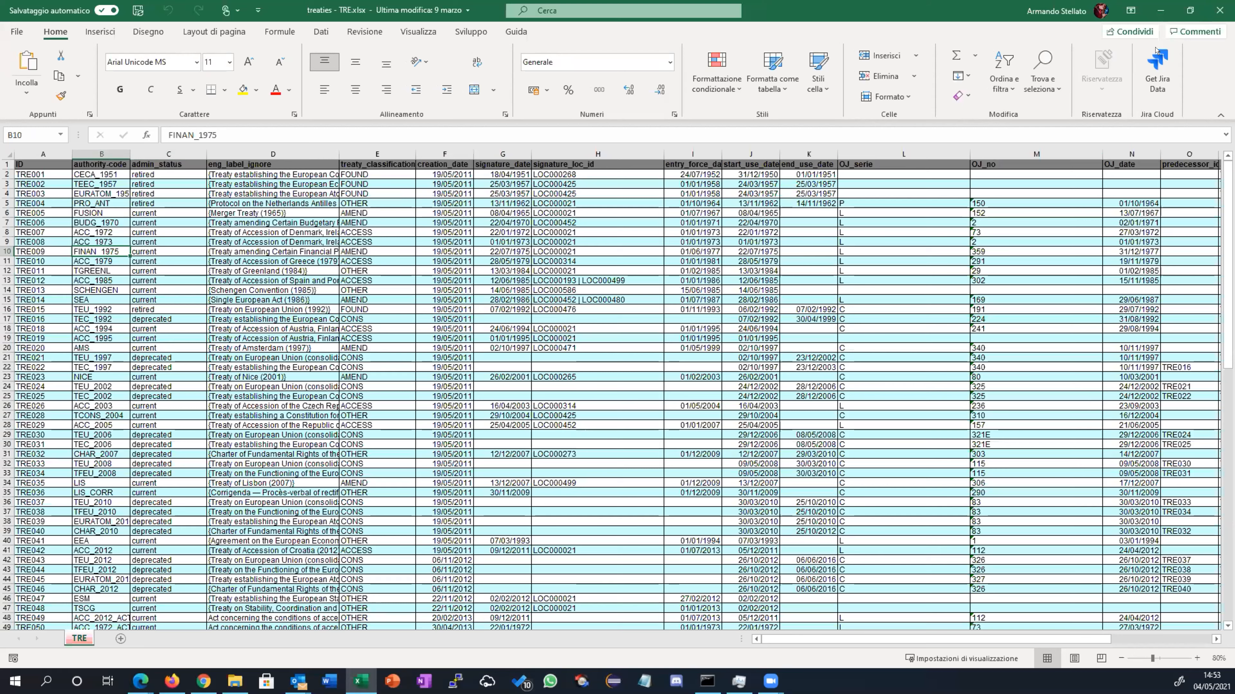
click(1210, 7)
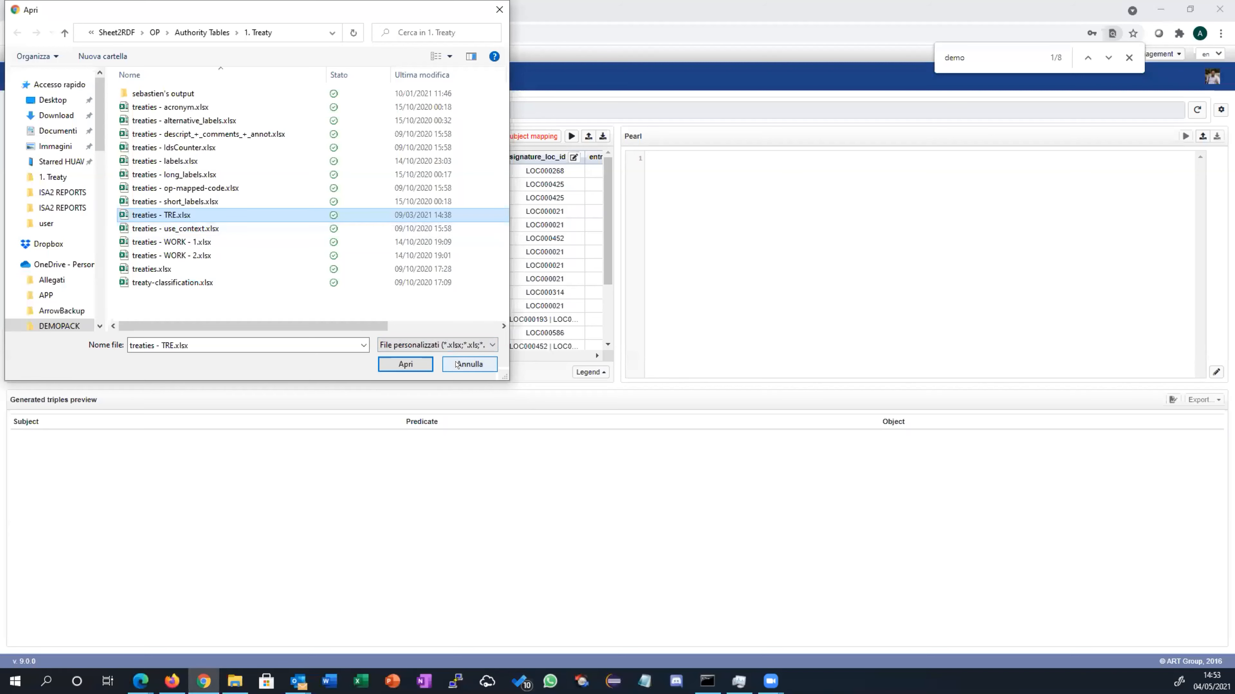
click(457, 364)
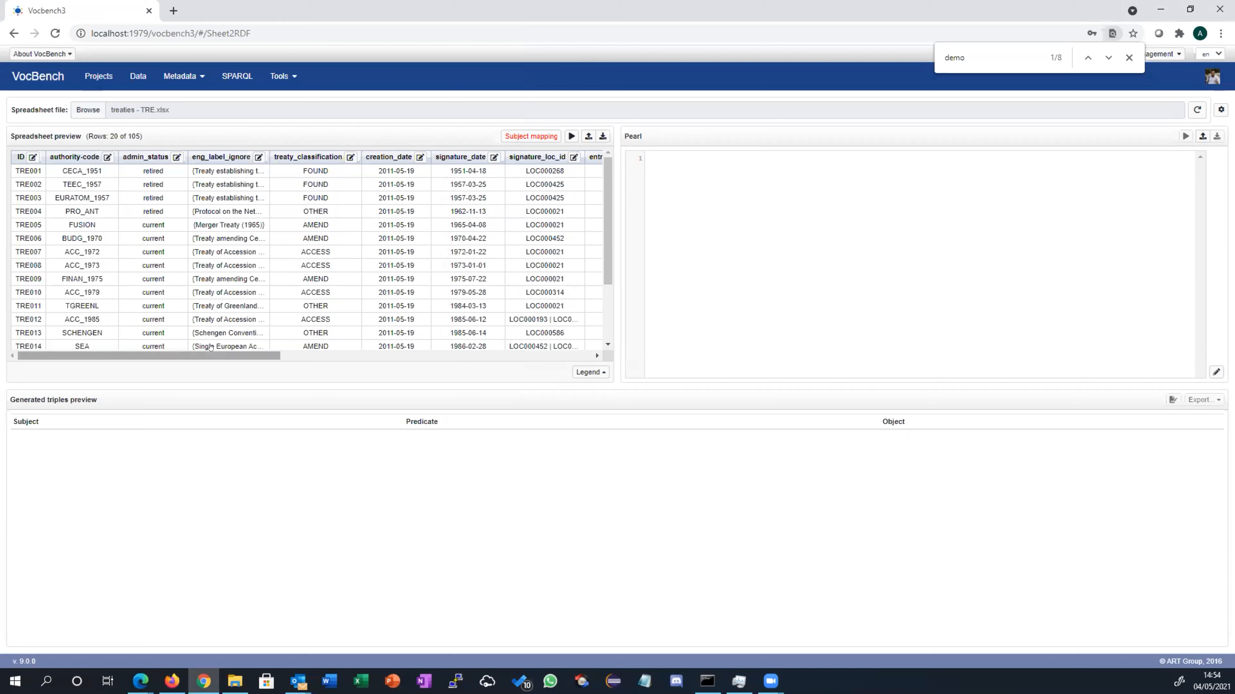
- Examine the rows and columns of the loaded treaties table in the spreadsheet preview
drag(208, 356, 95, 334)
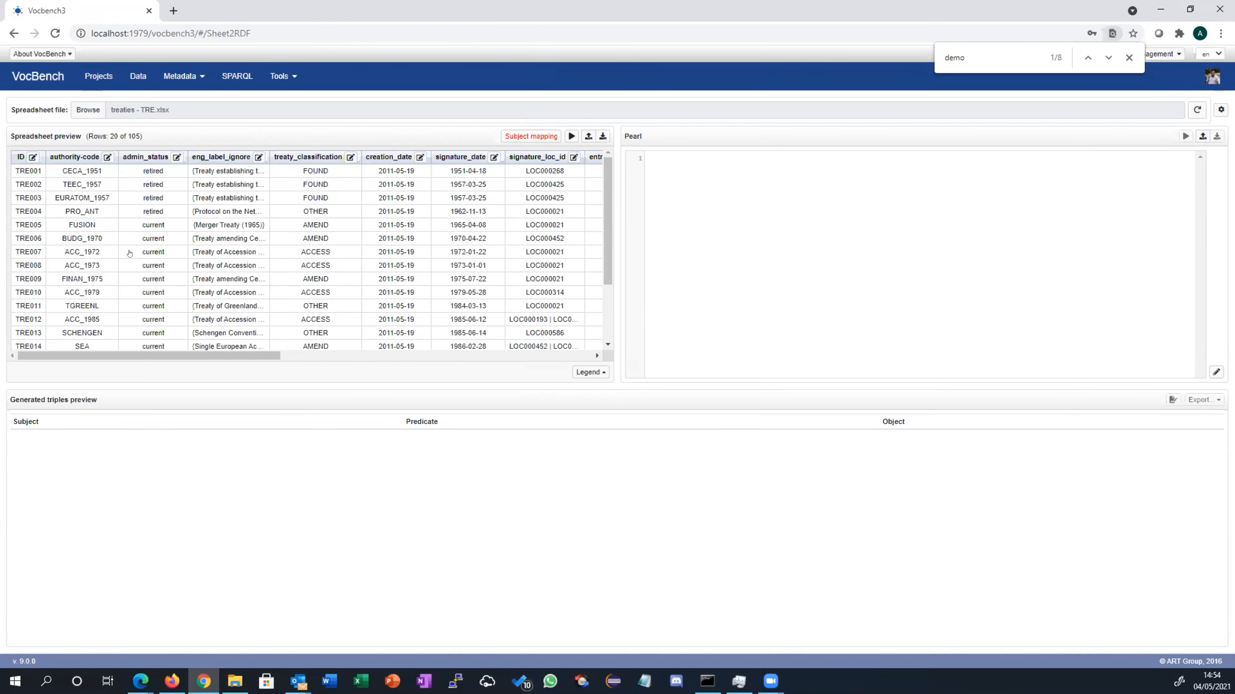
scroll(322, 272, down, 2)
scroll(322, 272, up, 2)
scroll(323, 253, down, 2)
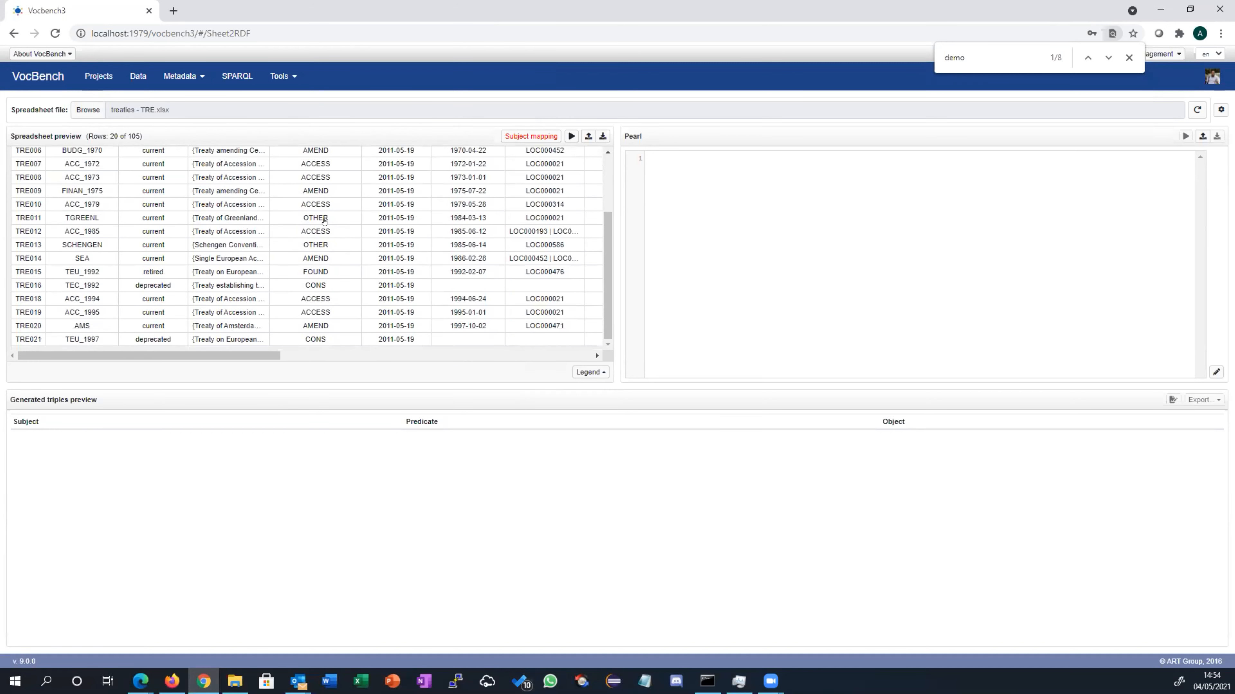
scroll(325, 222, up, 2)
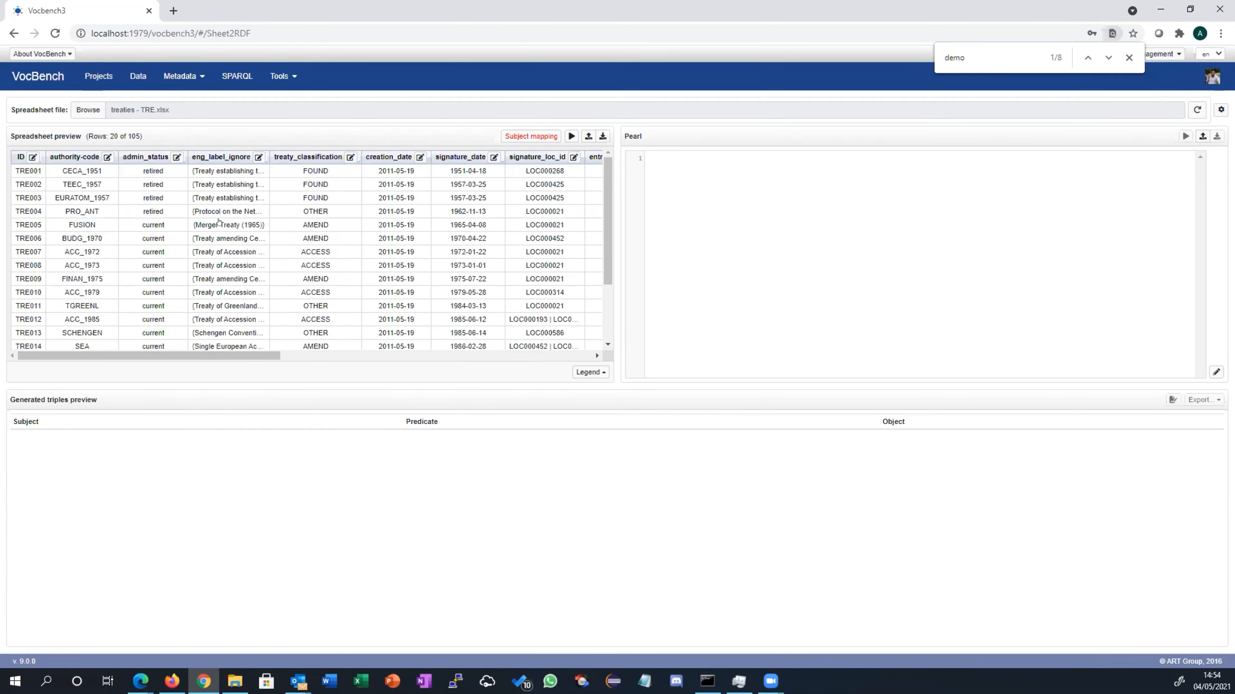
drag(228, 356, 576, 363)
drag(456, 365, 161, 366)
click(550, 136)
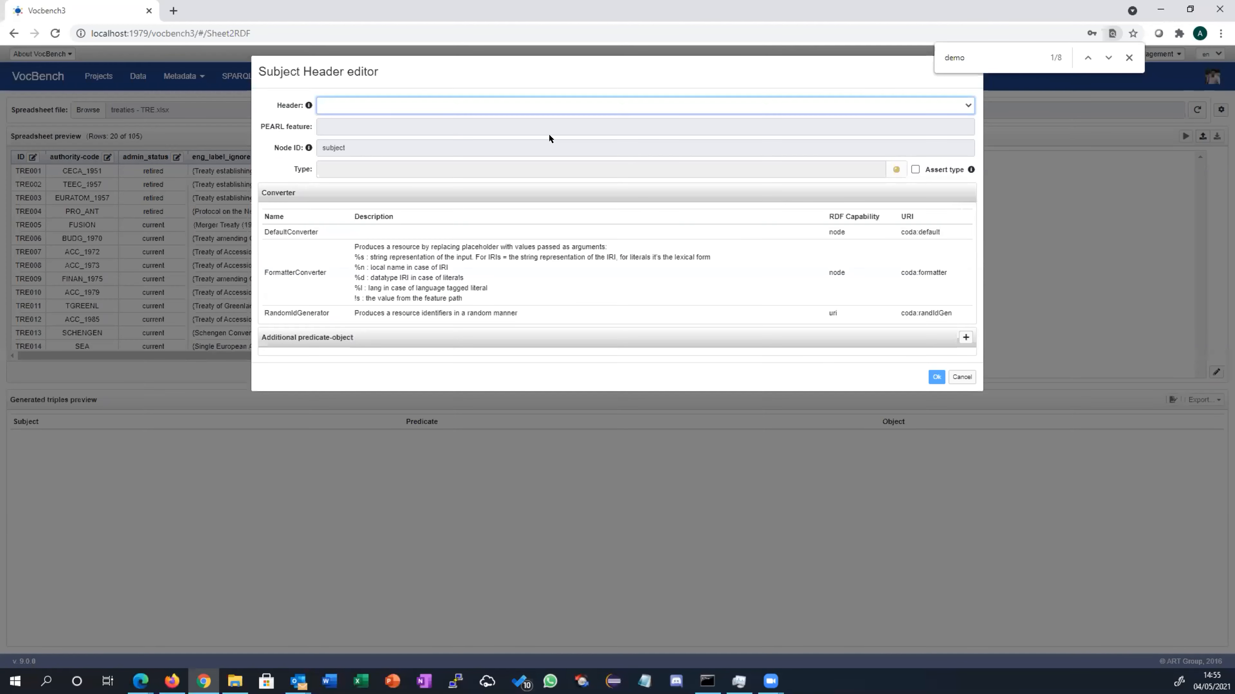
click(631, 103)
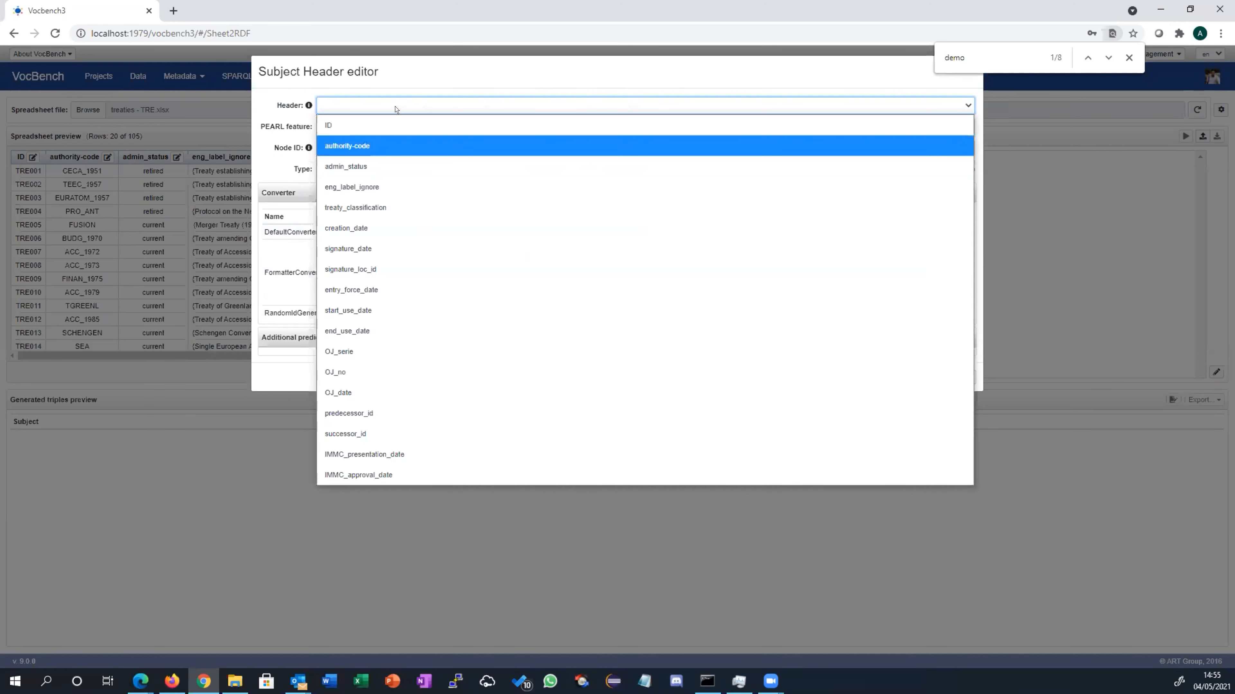
click(457, 78)
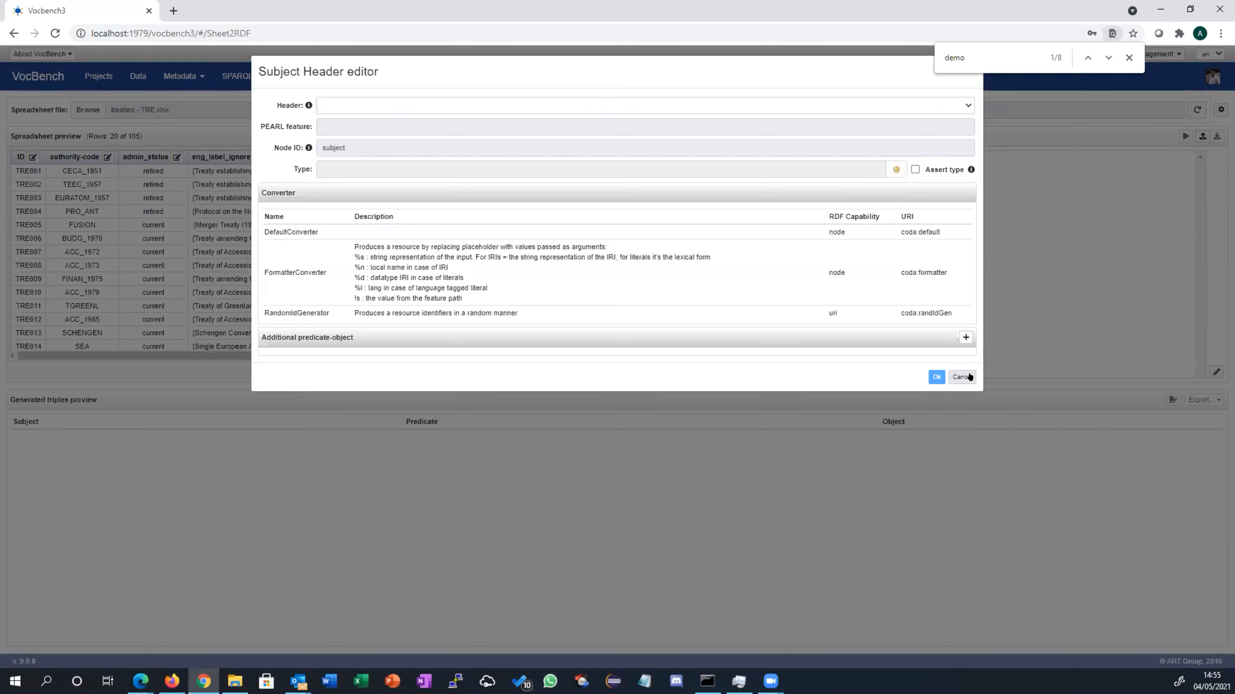
click(961, 376)
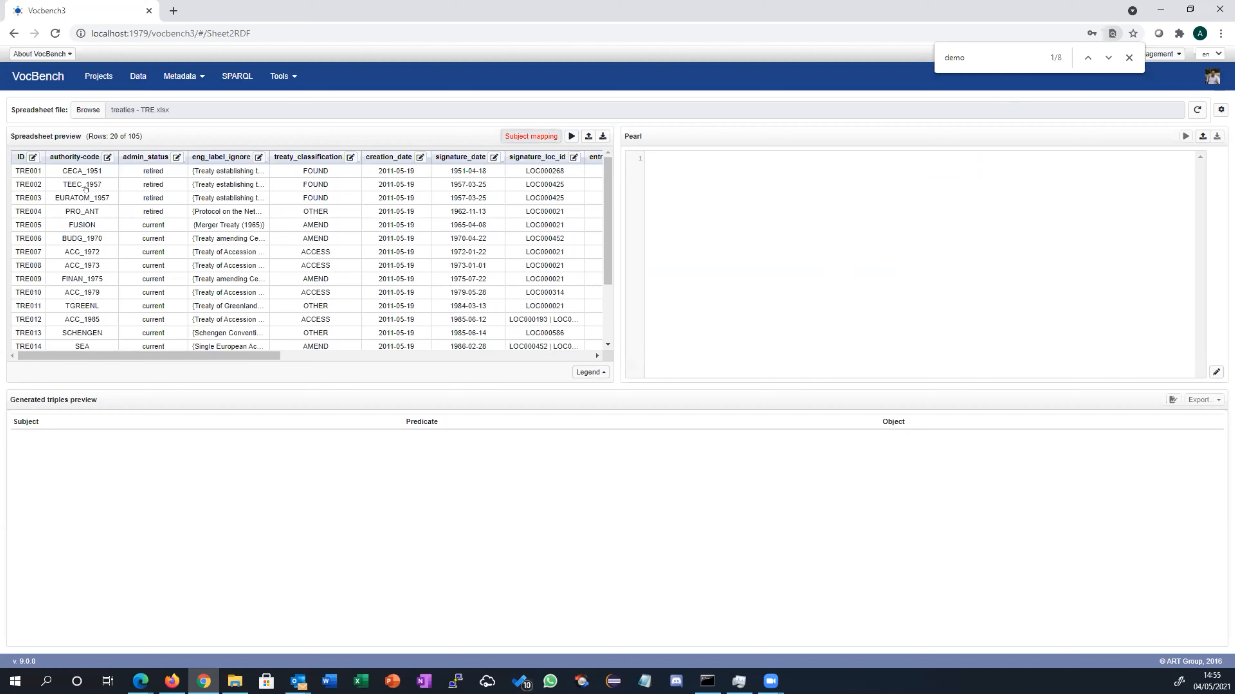
- Choose the authority-code column as the header for the subject mapping
scroll(88, 178, down, 1)
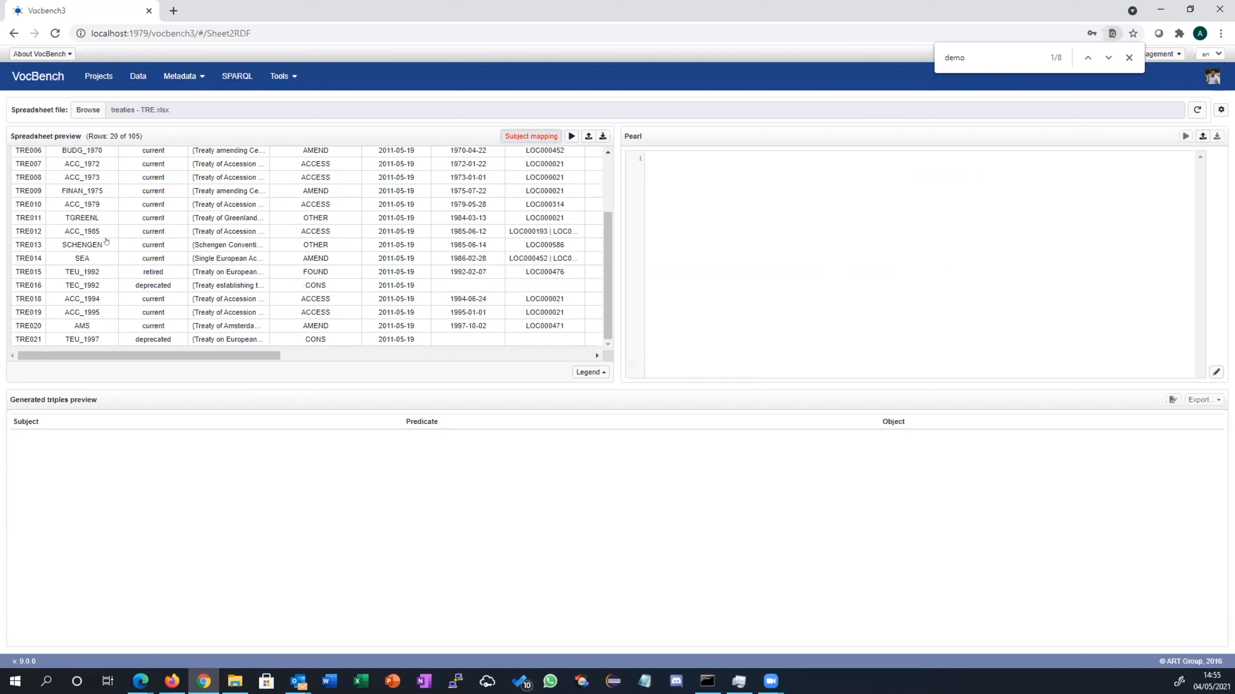
scroll(106, 240, up, 2)
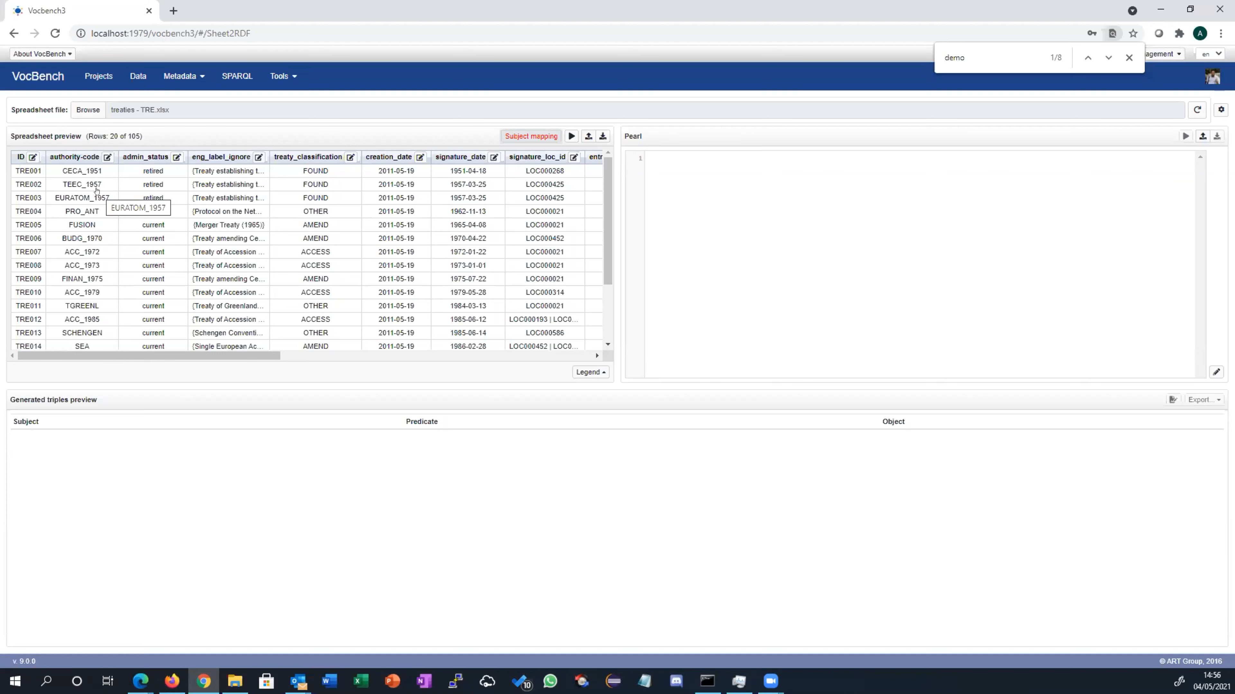
click(506, 138)
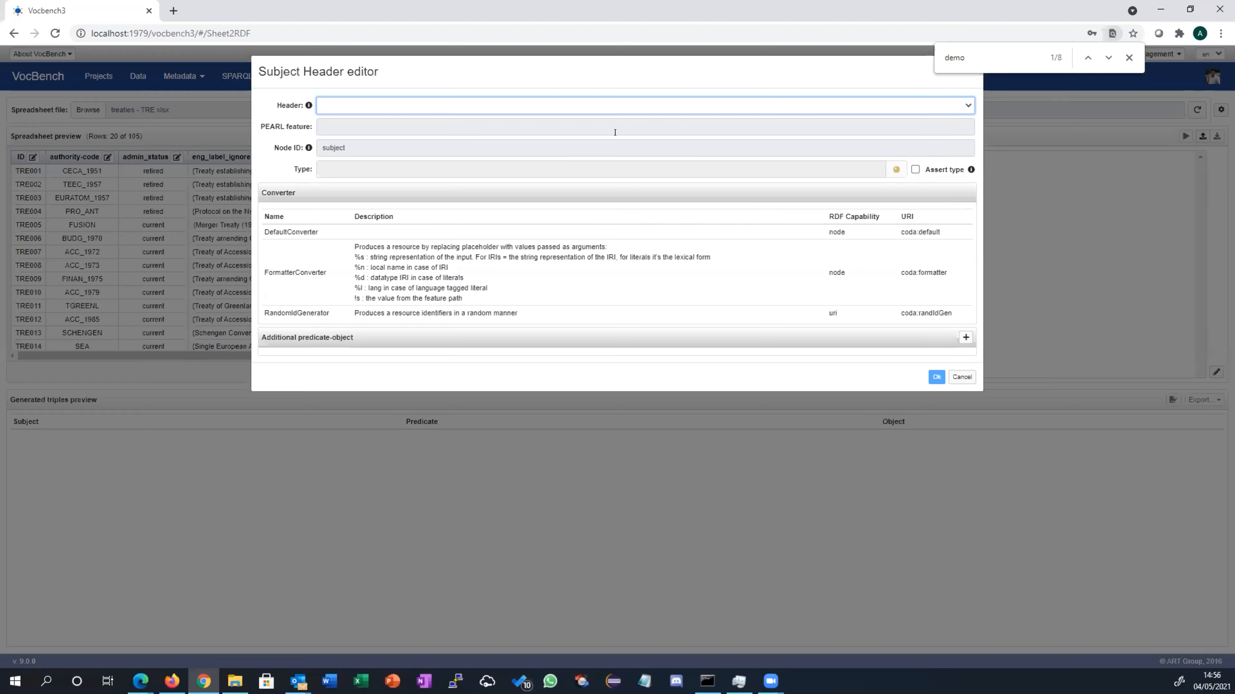
click(765, 101)
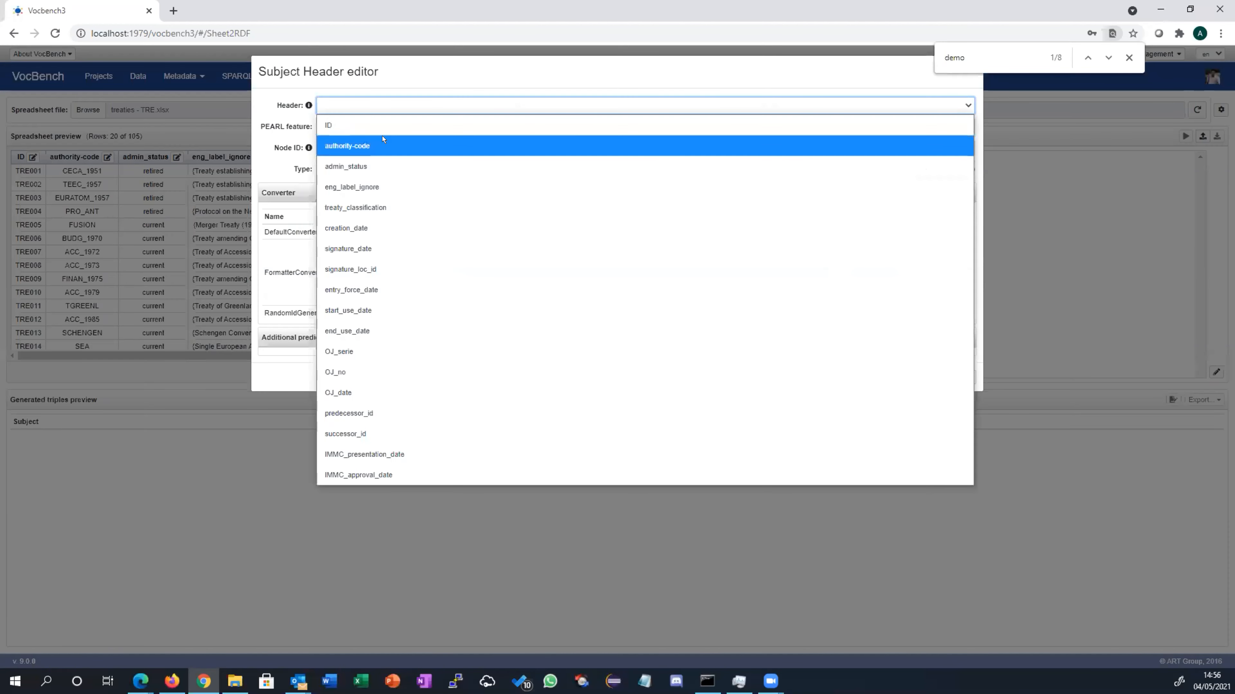
click(383, 145)
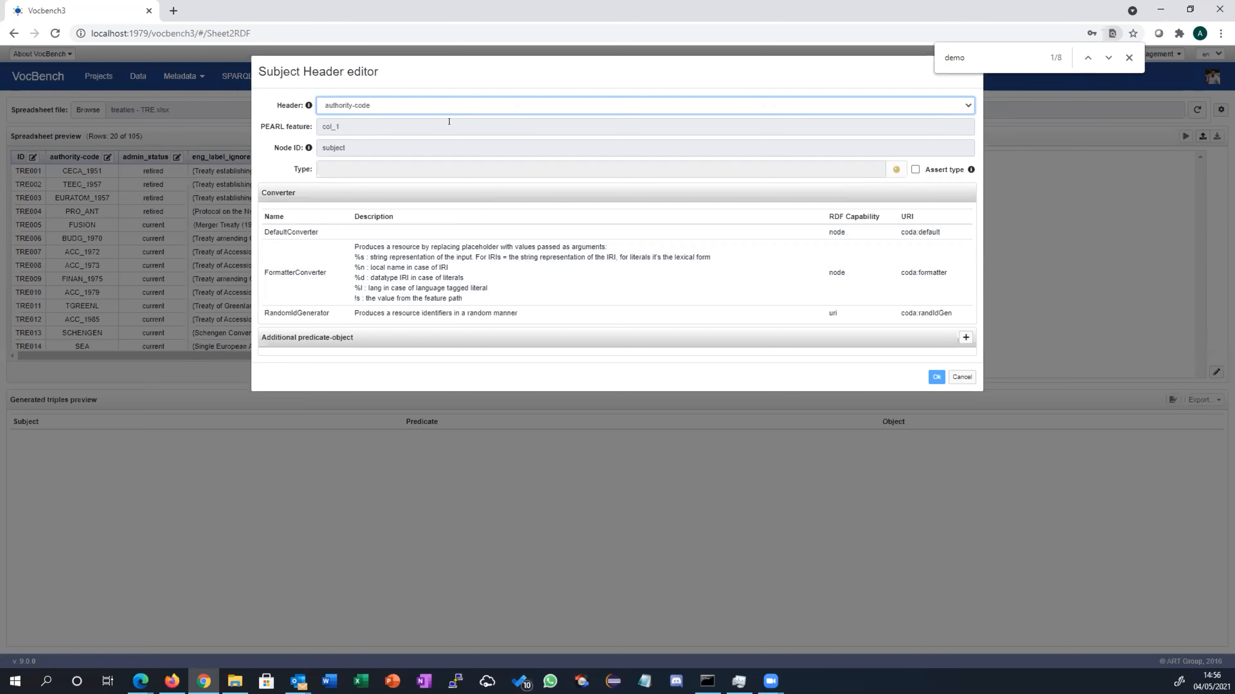
- Enable type assertion for the subject and set its type to the class skos:Concept
click(913, 169)
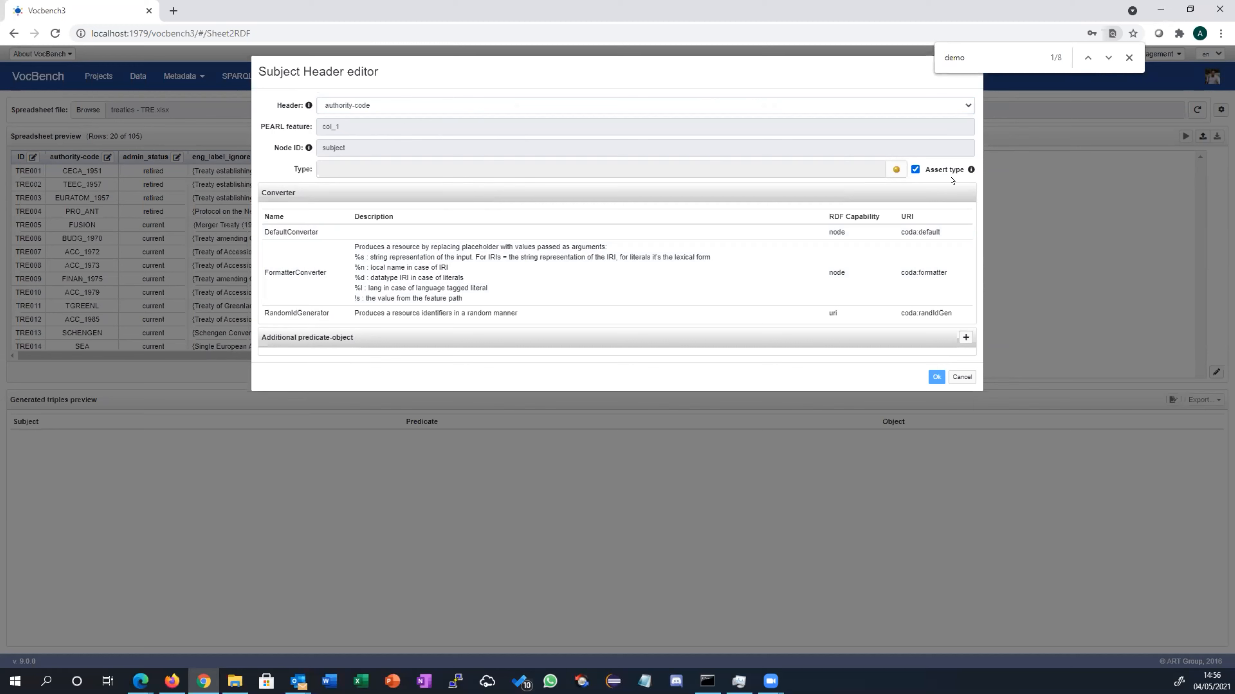
click(896, 170)
click(456, 150)
click(455, 167)
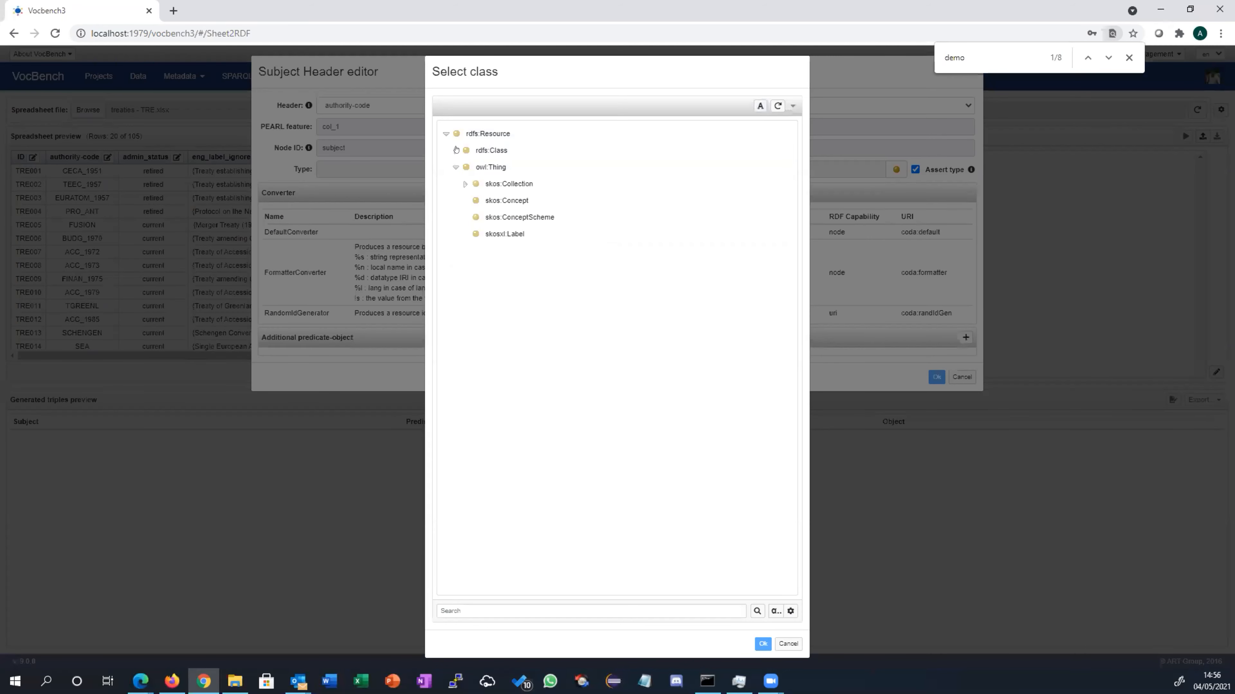
click(517, 249)
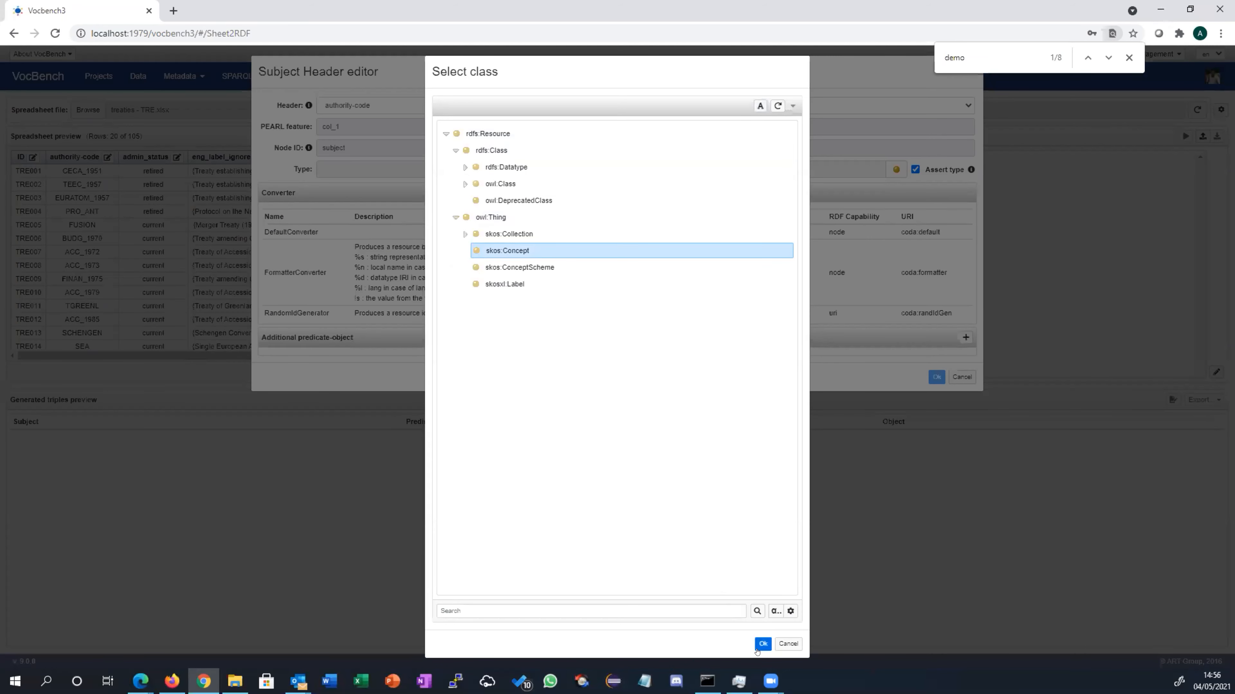
click(763, 644)
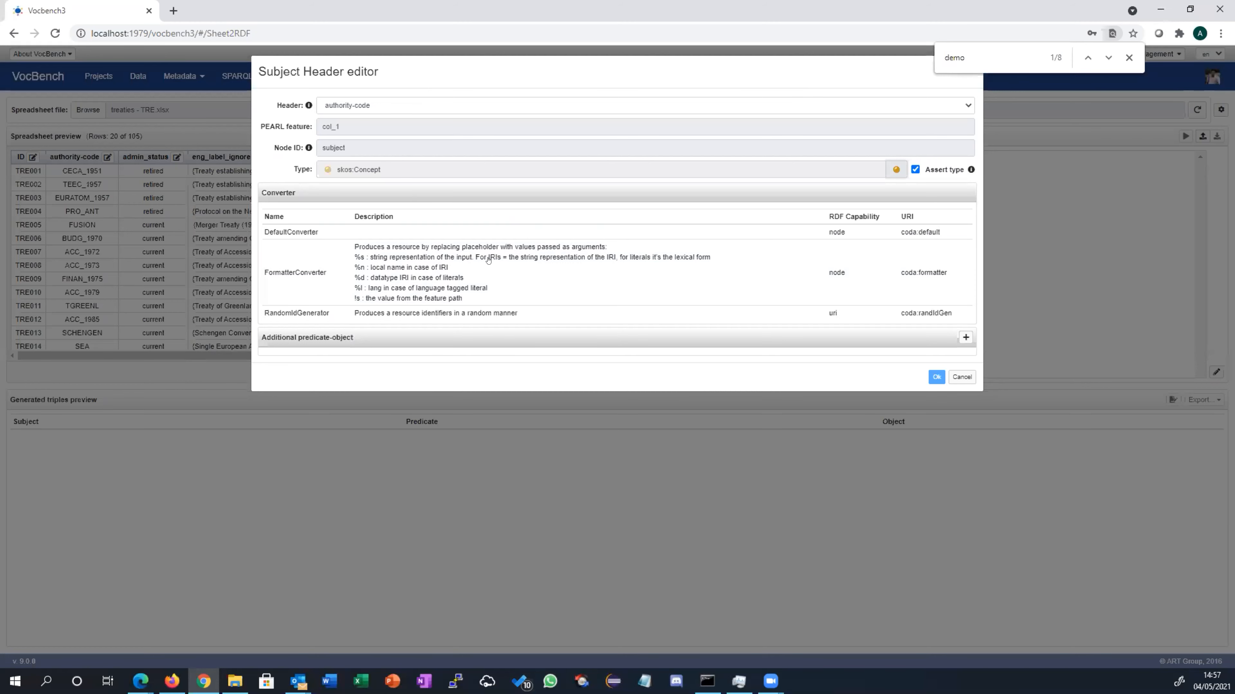
- Review the signatures of FormatterConverter and RandomIdGenerator, and select DefaultConverter as the subject's converter
click(478, 231)
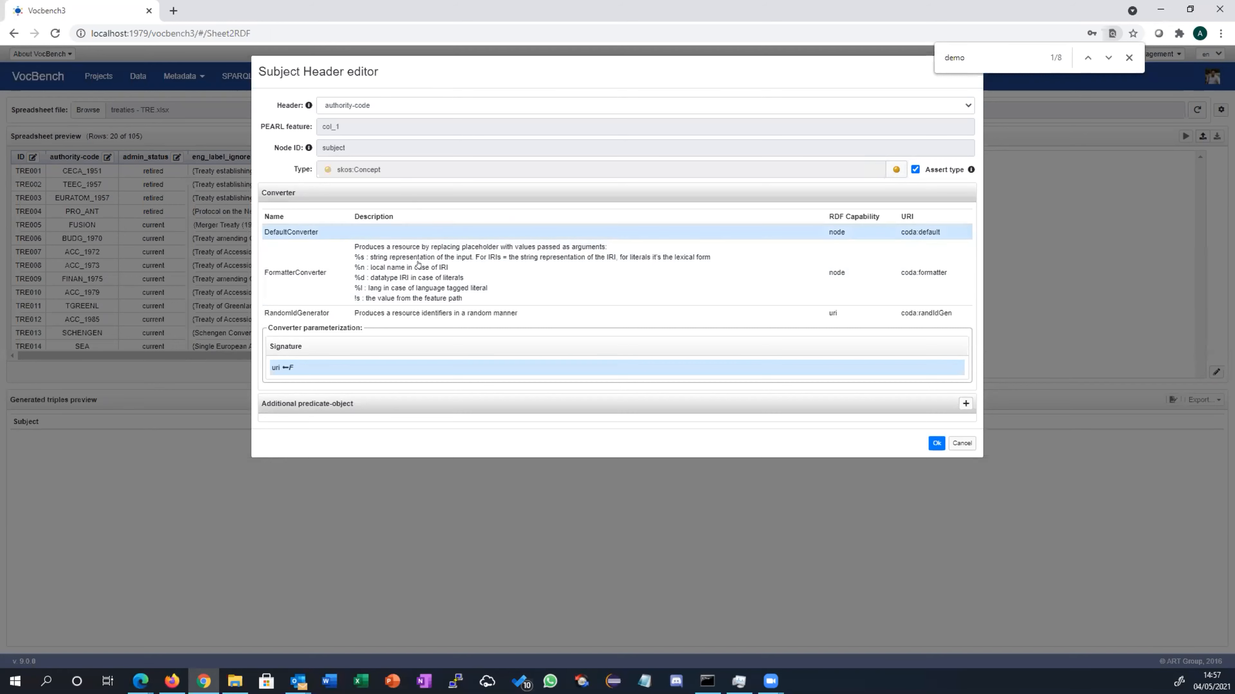
click(436, 298)
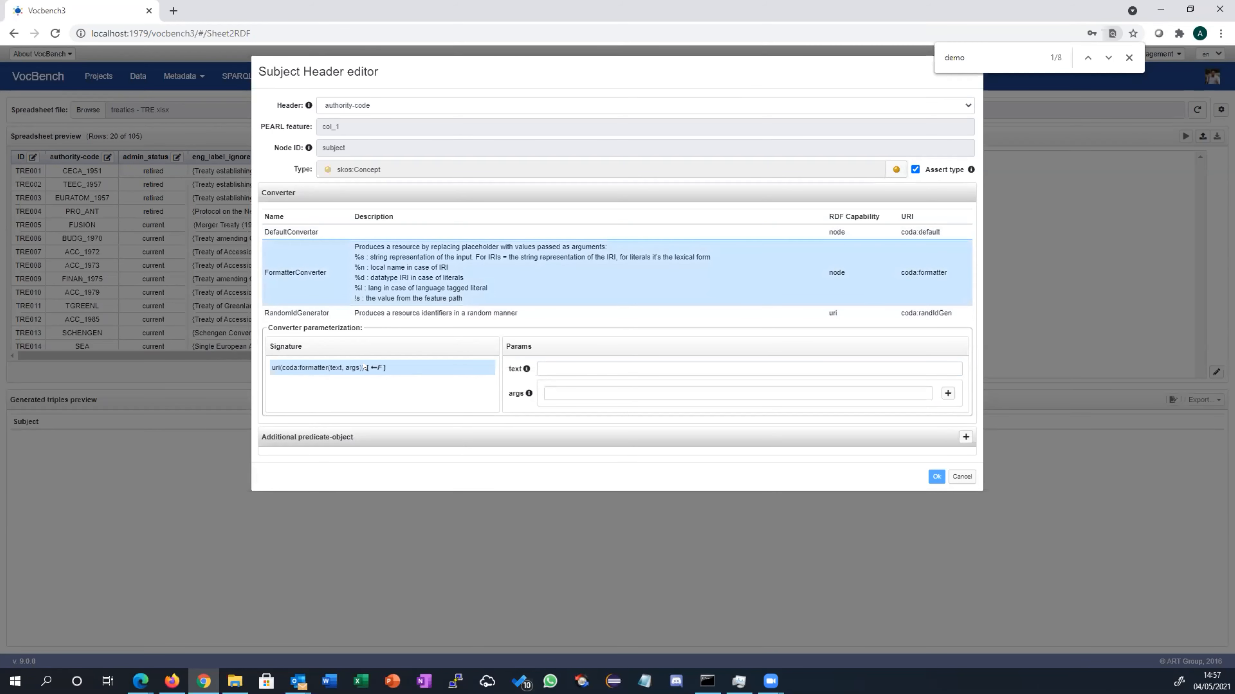
click(355, 312)
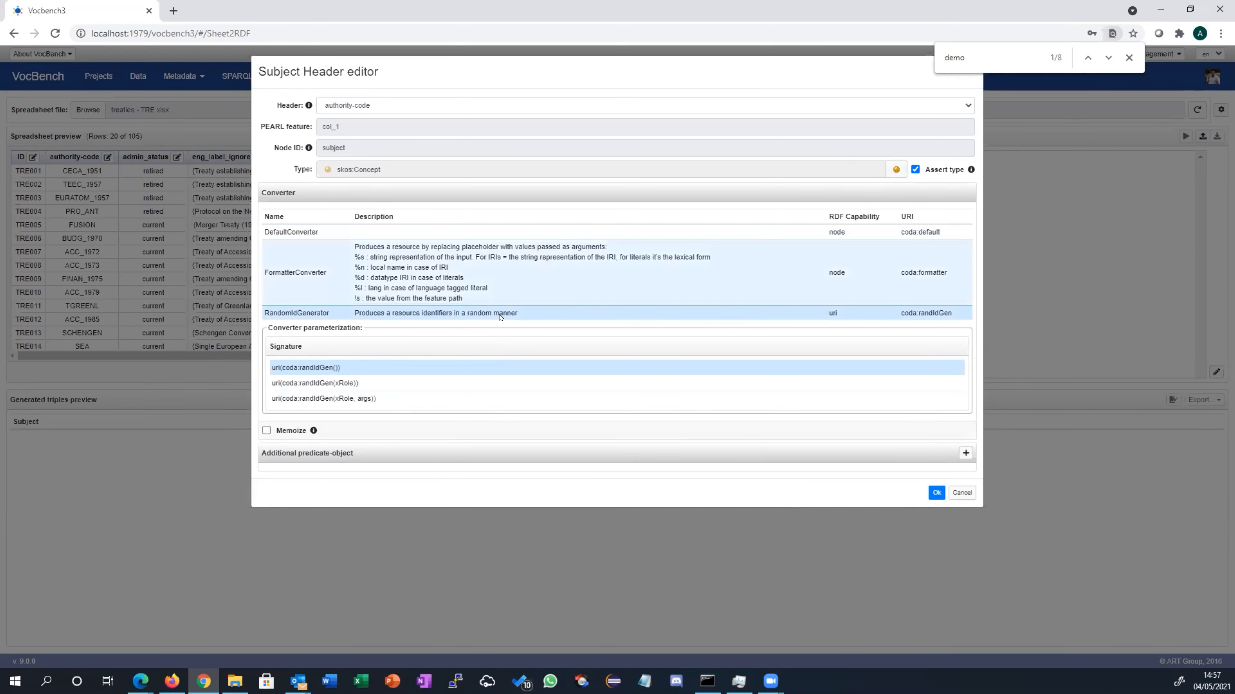
click(355, 382)
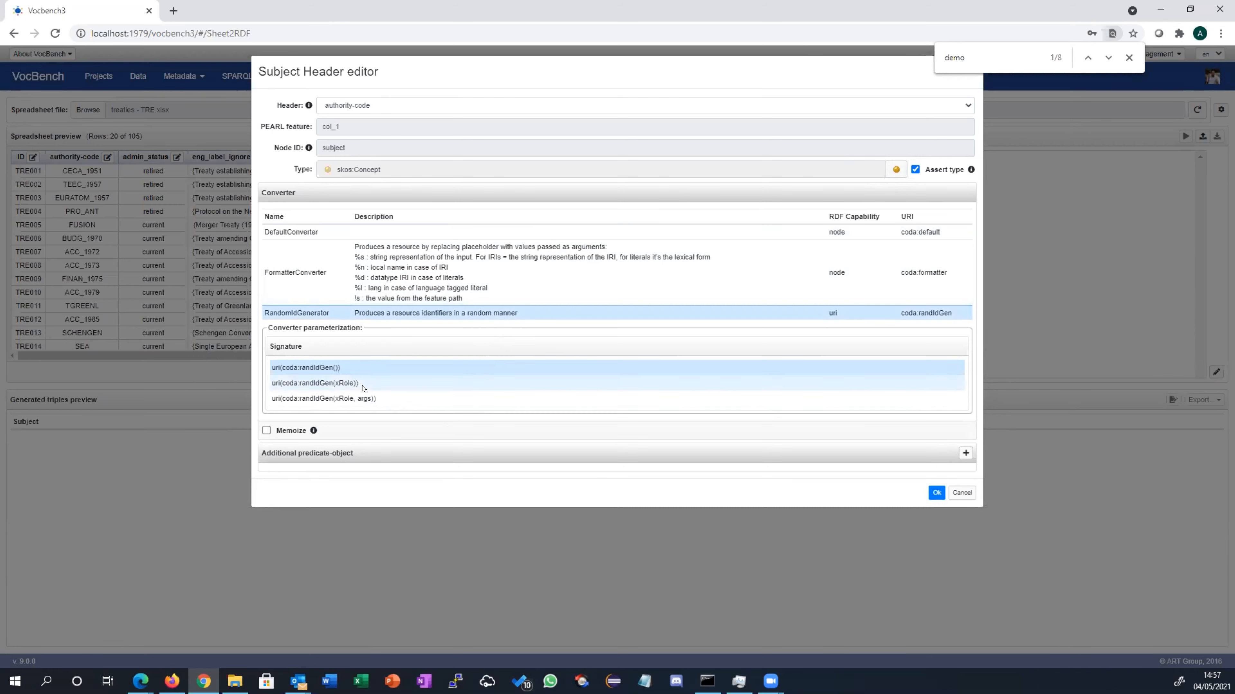
click(365, 398)
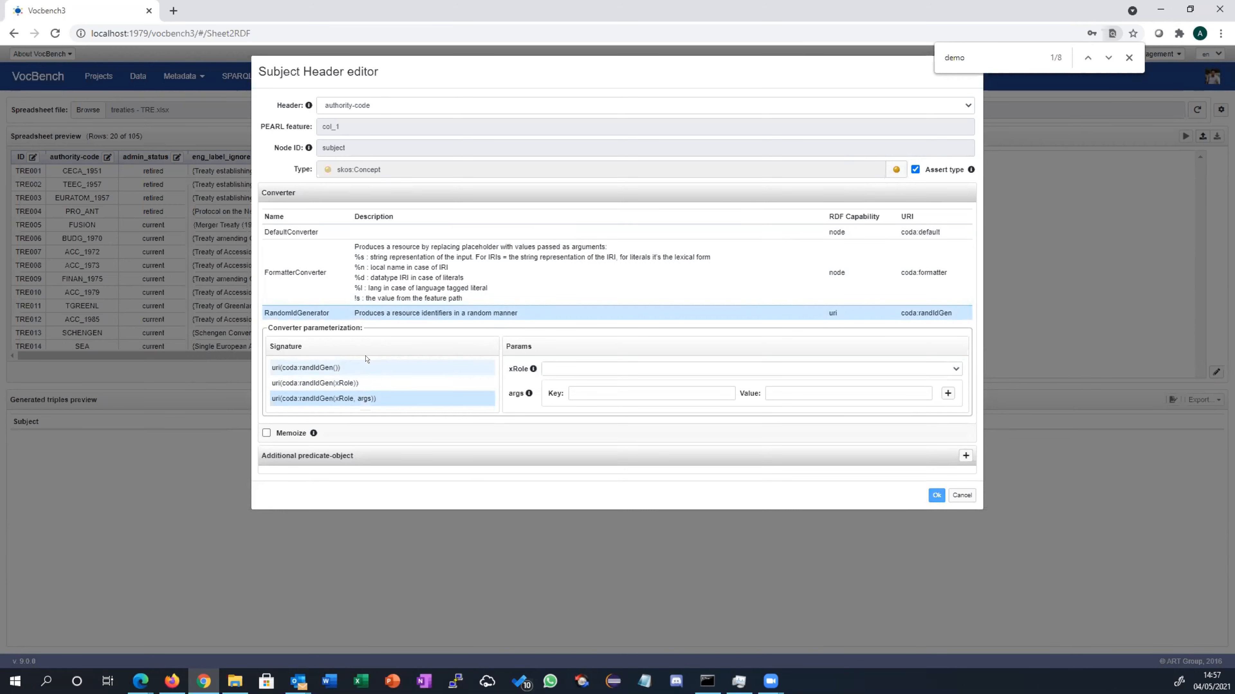
click(366, 367)
click(363, 234)
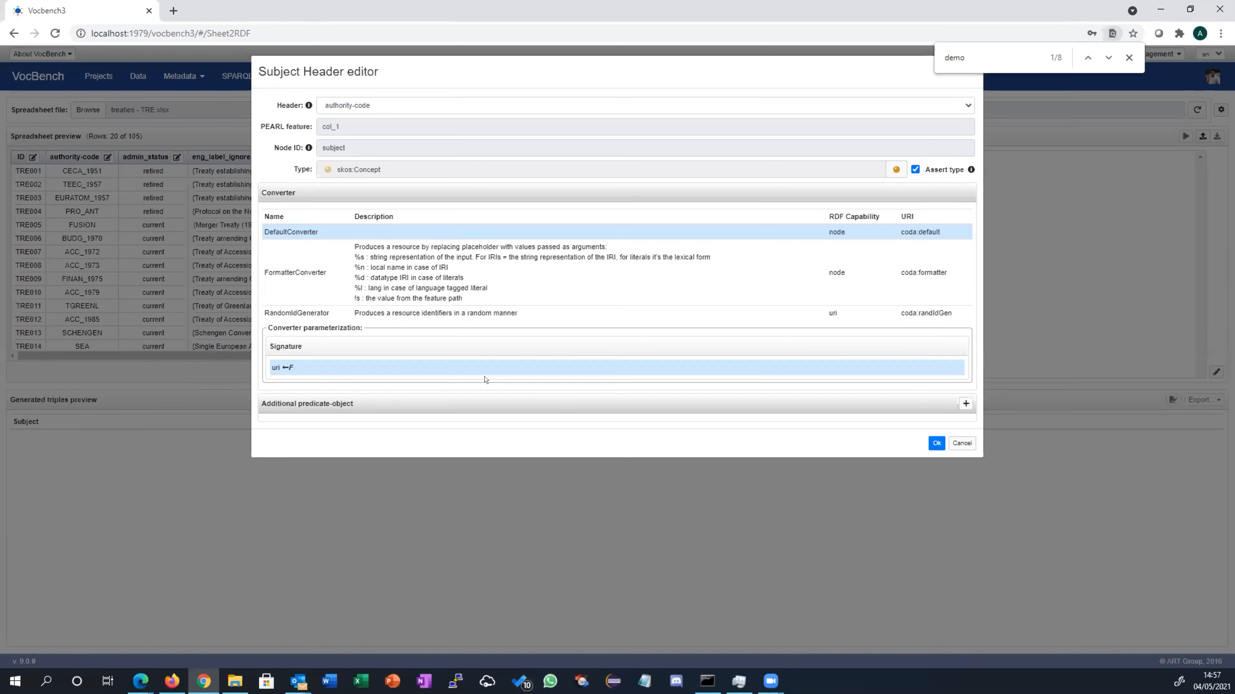
click(469, 234)
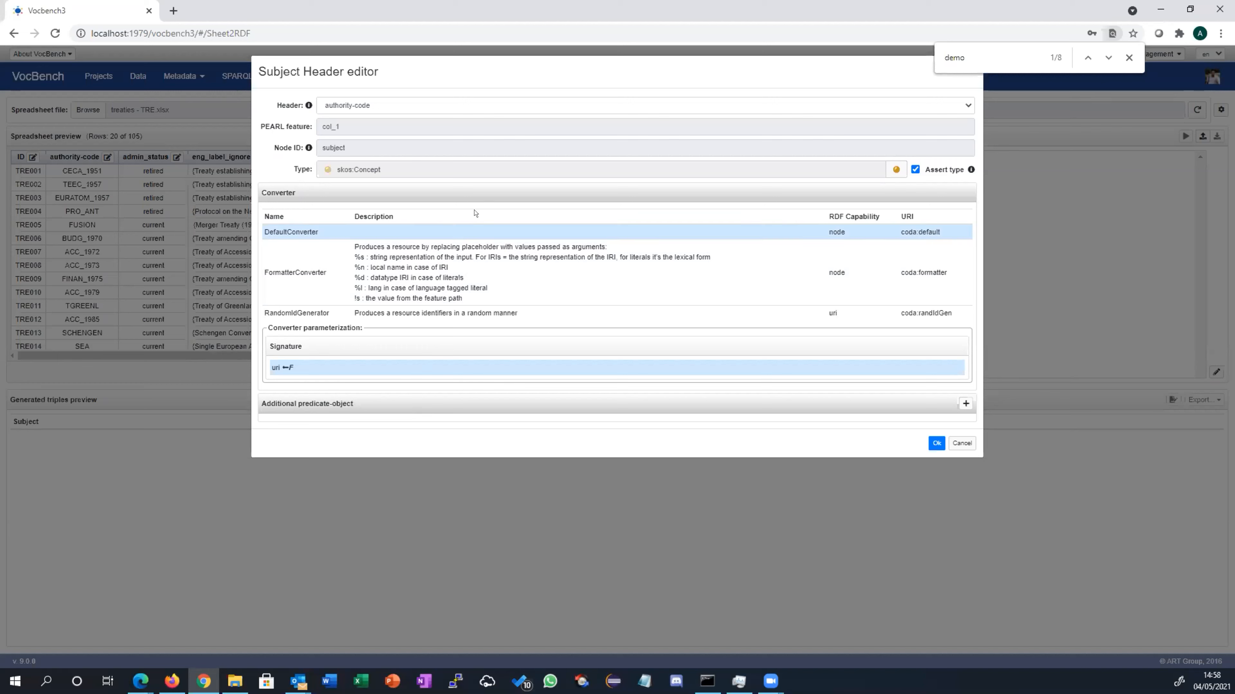
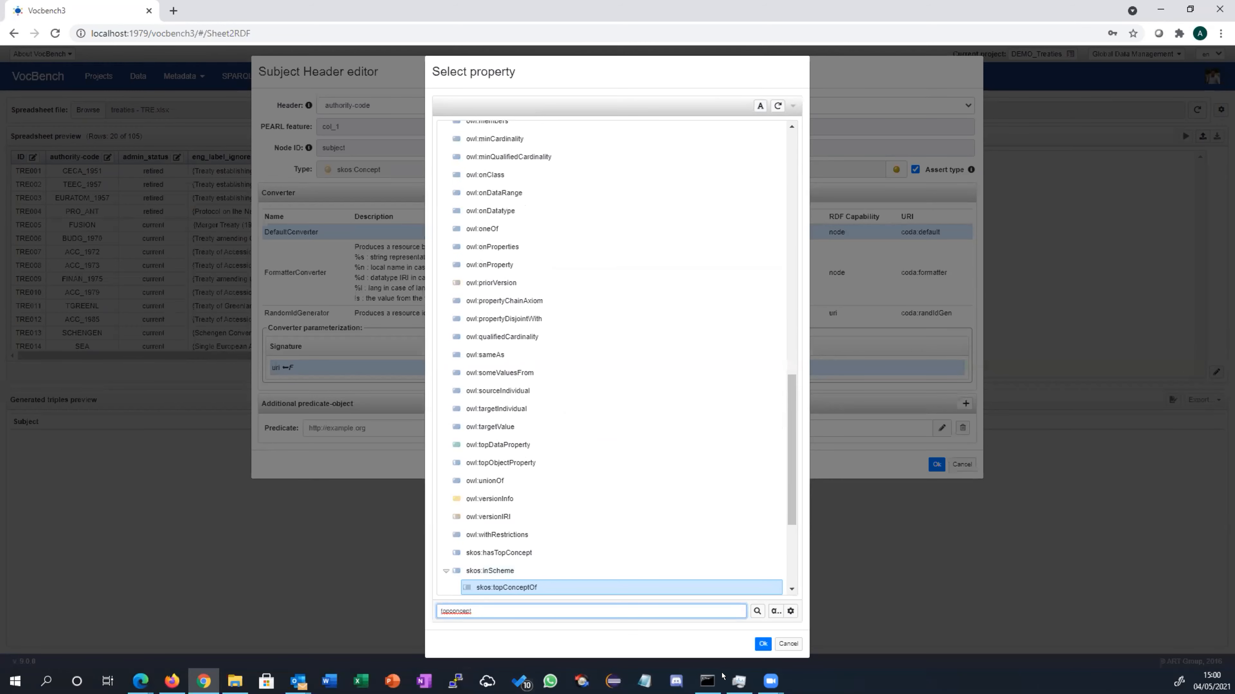
- Add skos:topConceptOf with the Treaties concept scheme as object to the subject's additional predicate-objects, and save the subject mapping
click(761, 644)
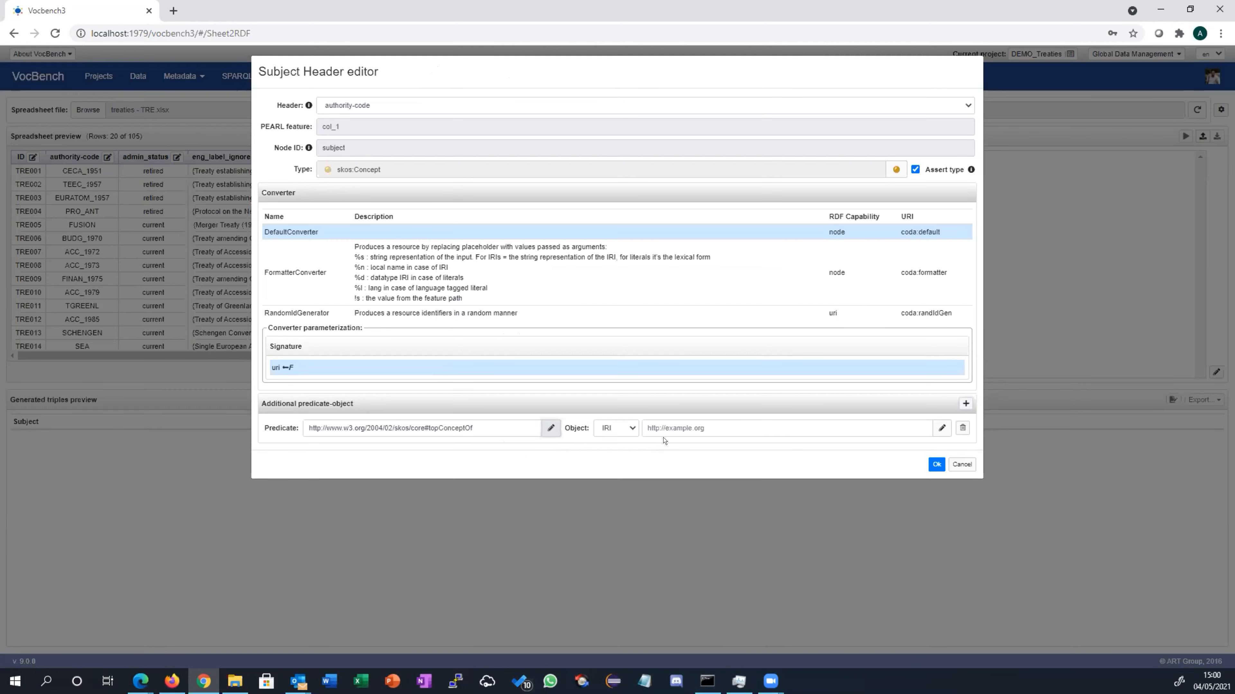
click(941, 428)
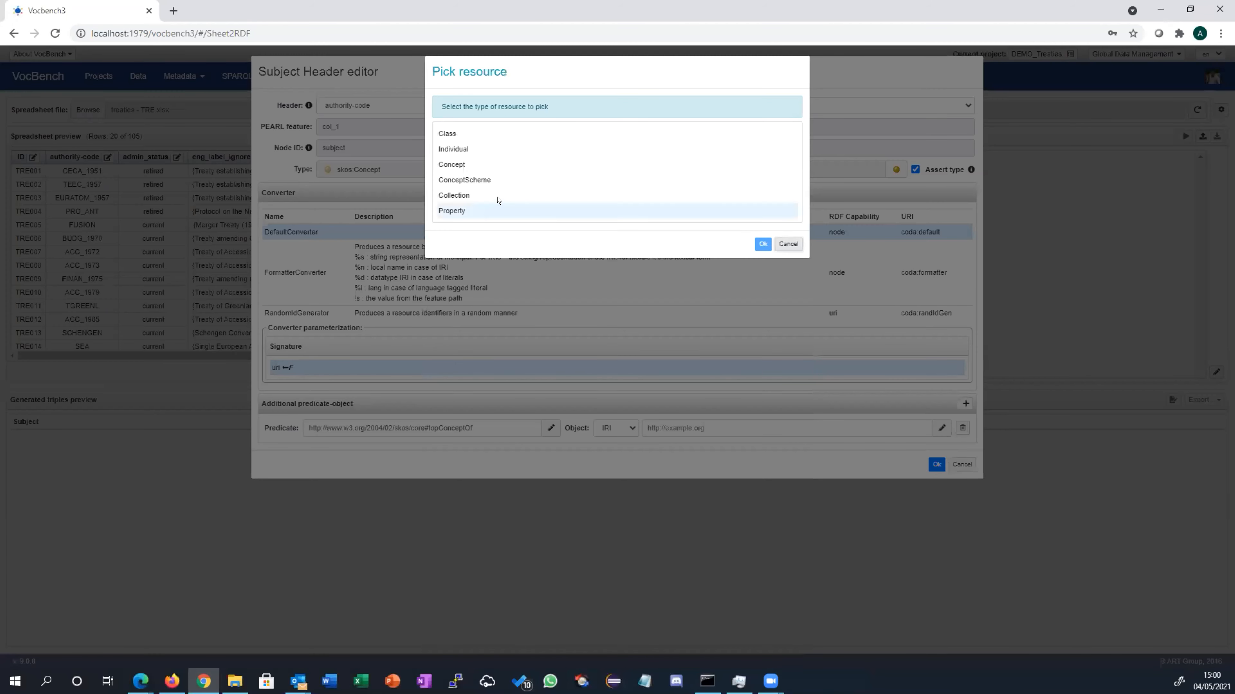
click(506, 184)
click(761, 244)
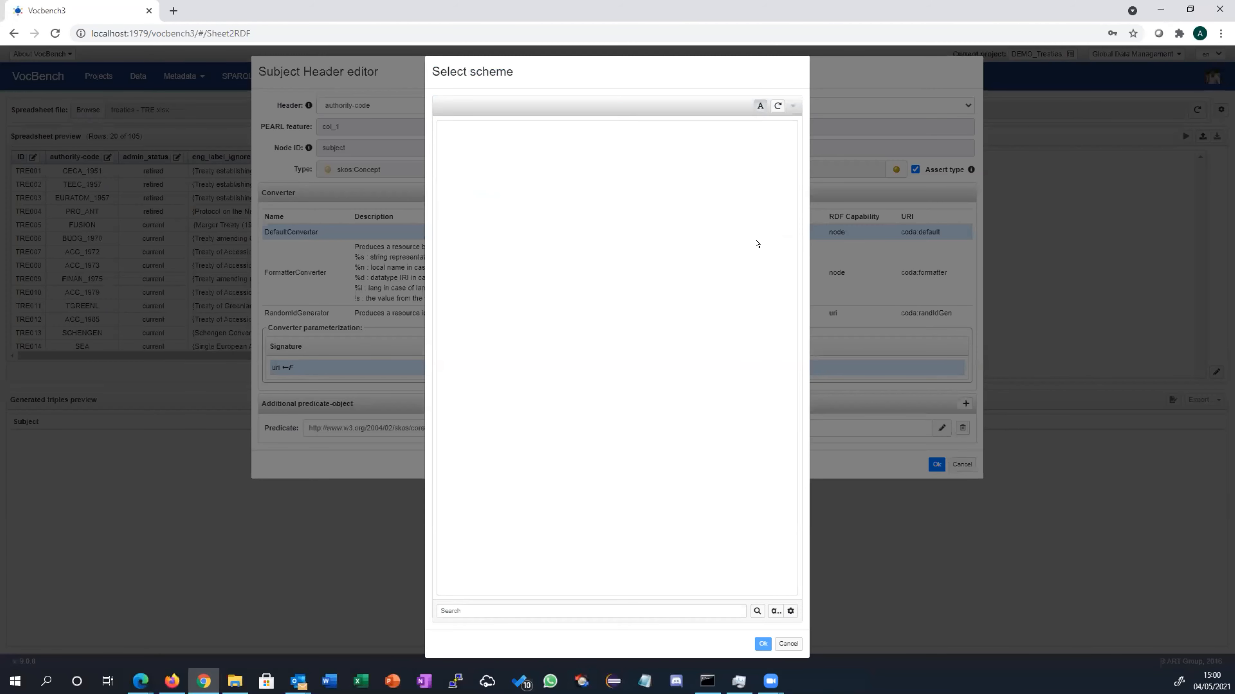
click(486, 133)
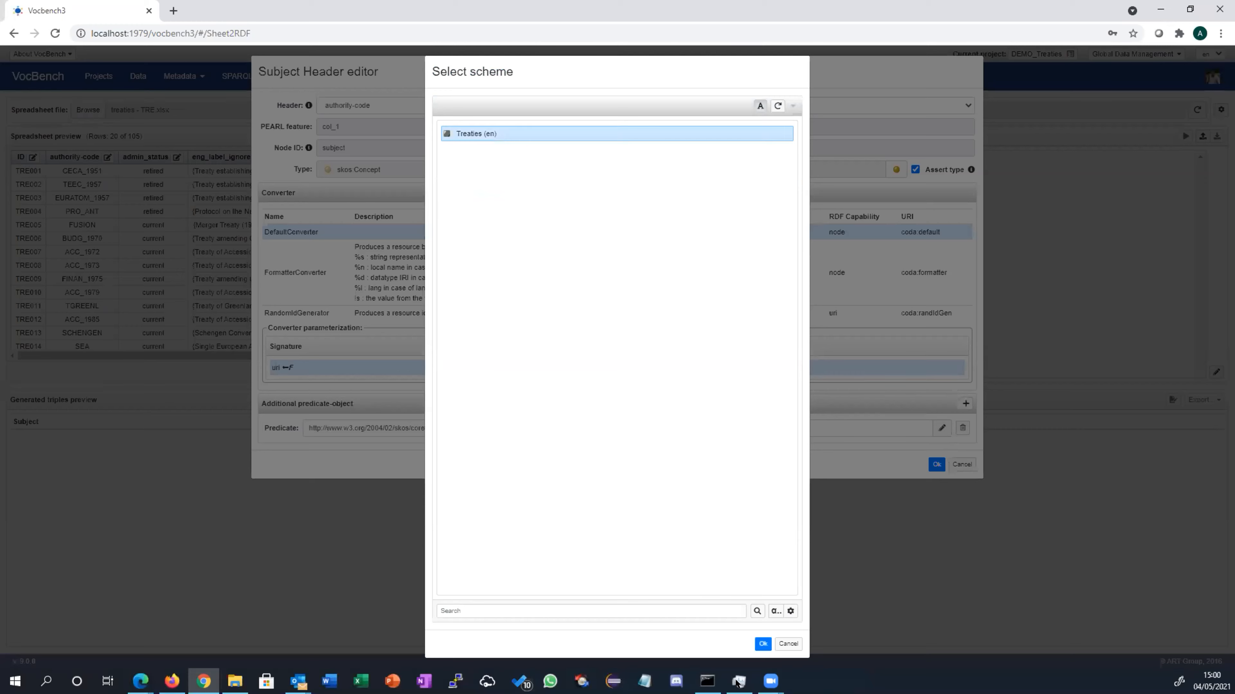
click(761, 644)
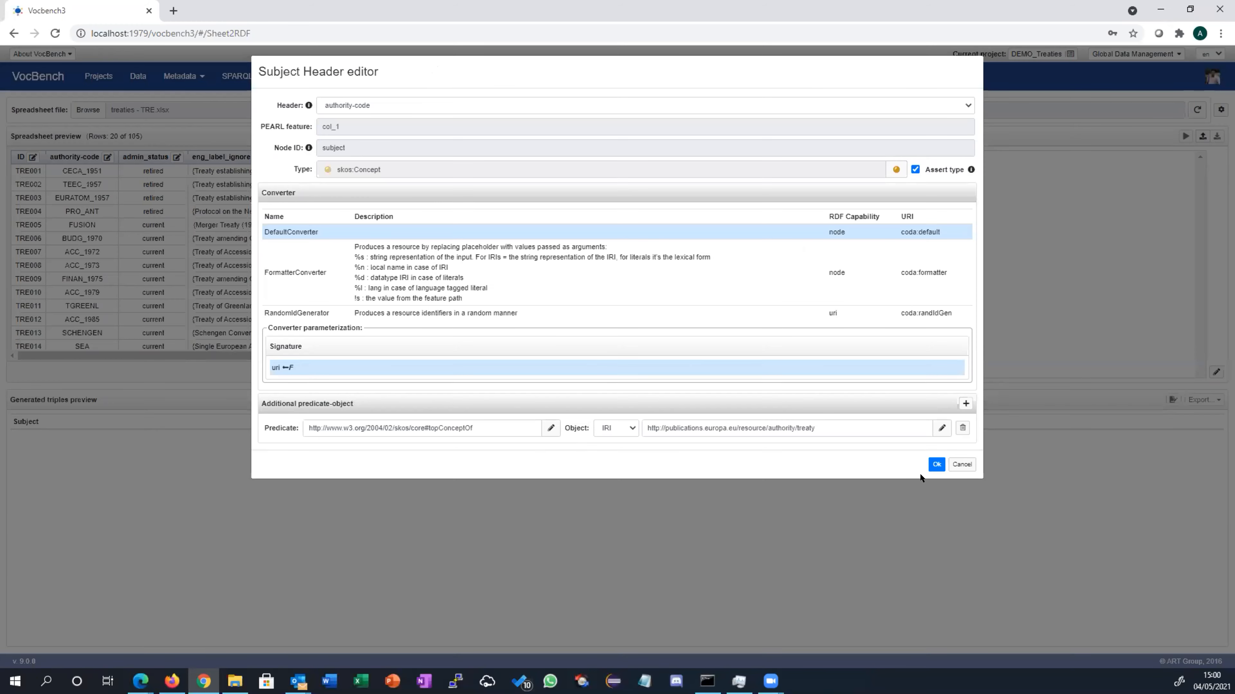
click(935, 465)
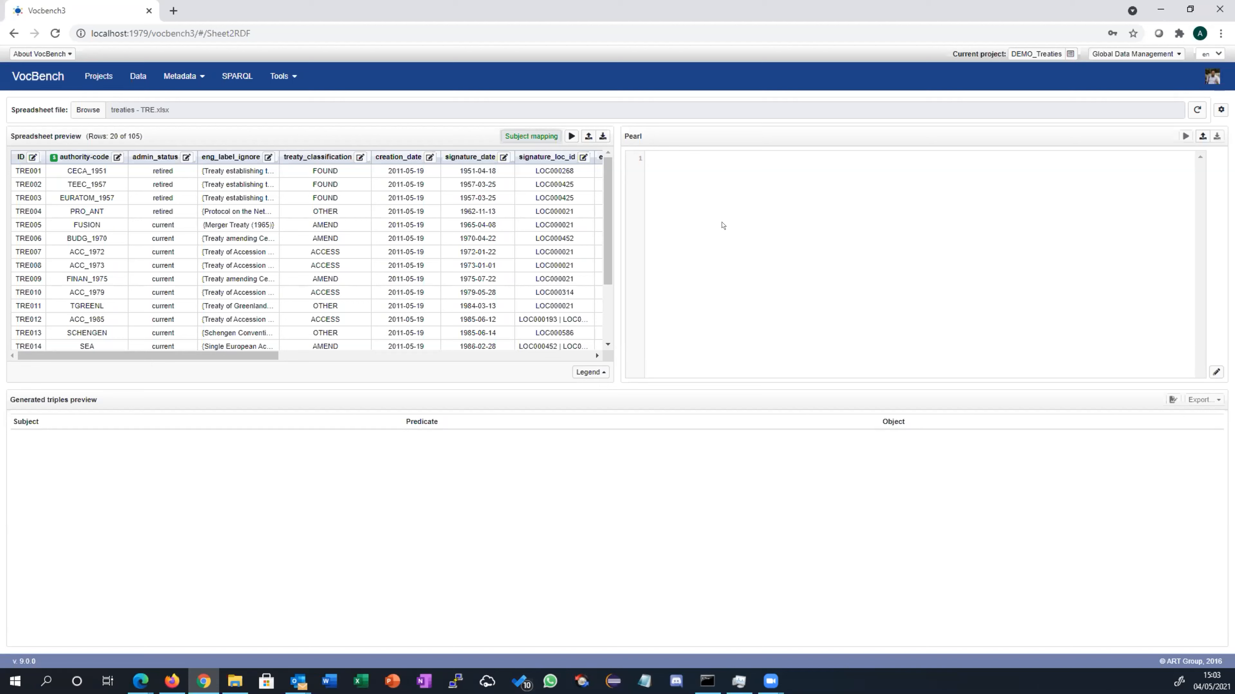
- Generate the PEARL code from the subject mapping and review its subject node definition and skos:topConceptOf graph triple
click(571, 137)
scroll(857, 261, down, 1)
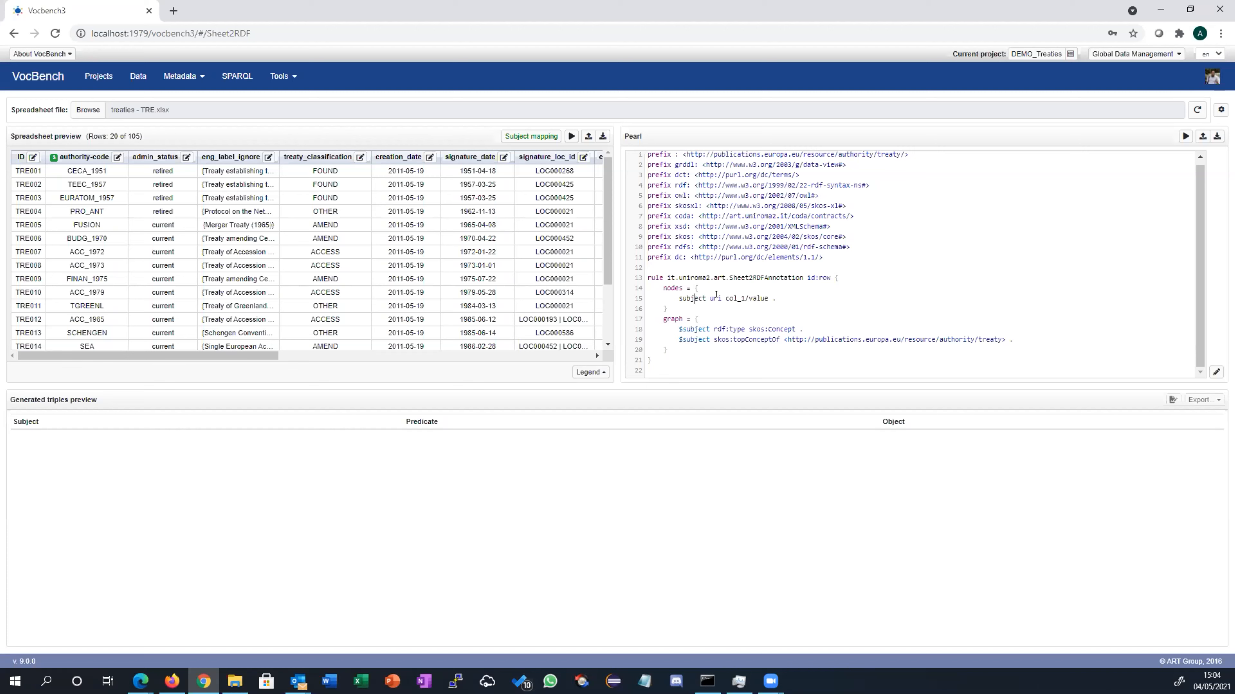
click(696, 298)
double_click(714, 297)
drag(726, 298, 779, 295)
drag(1008, 339, 784, 339)
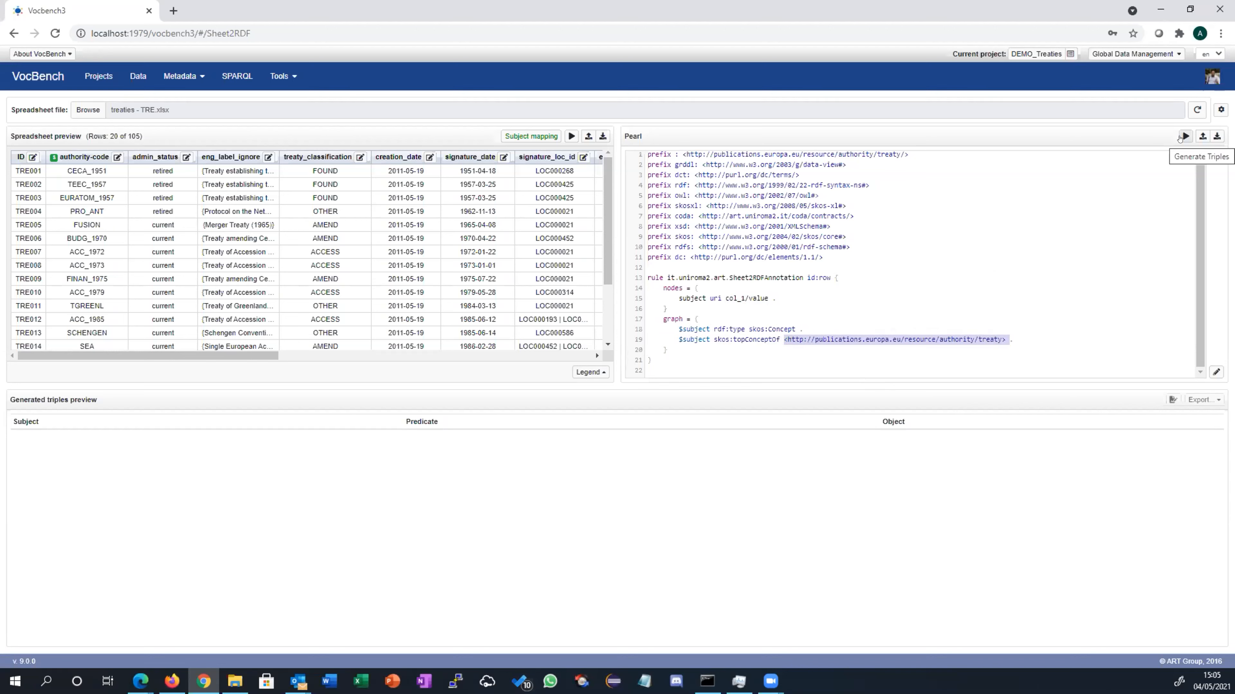
- Generate the triples preview from the PEARL code and select several triples to match them with their spreadsheet rows
click(1179, 138)
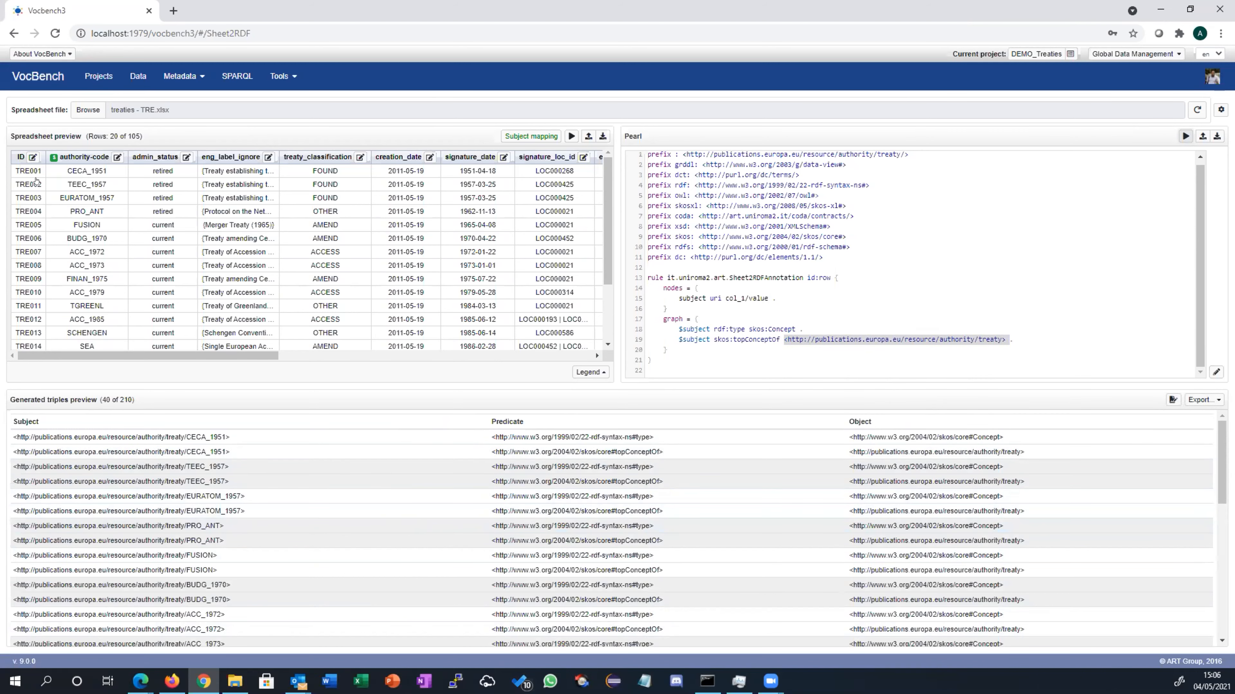
click(293, 477)
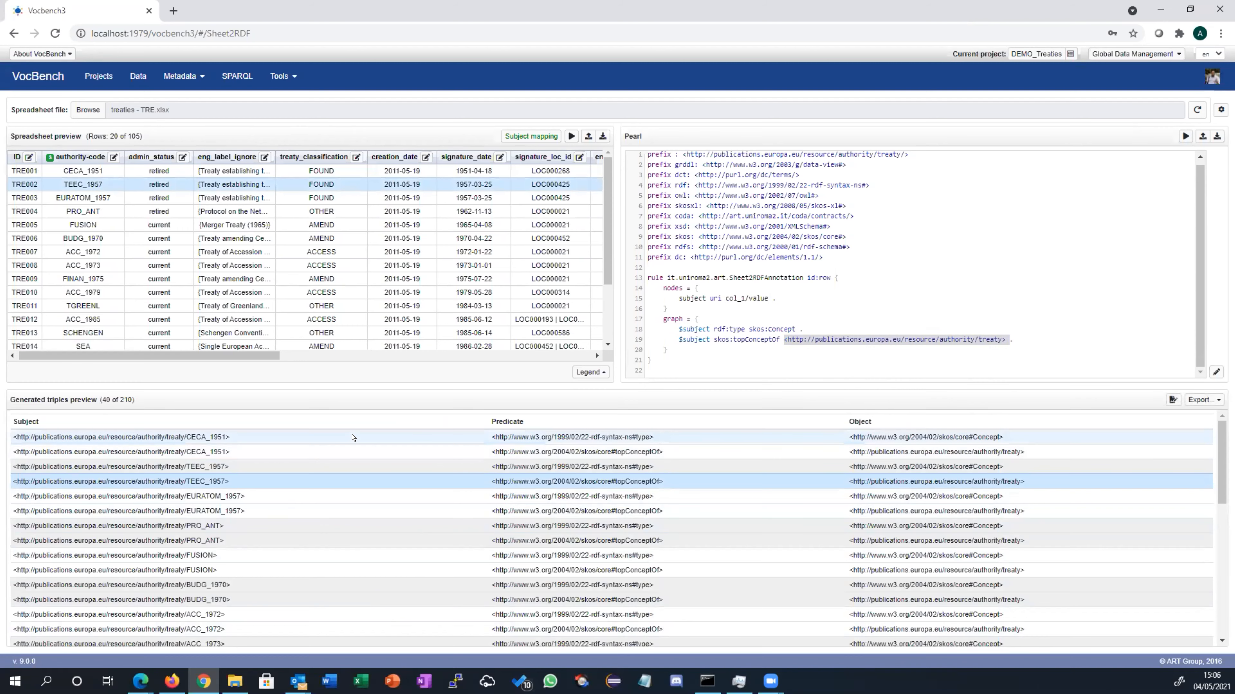
click(353, 436)
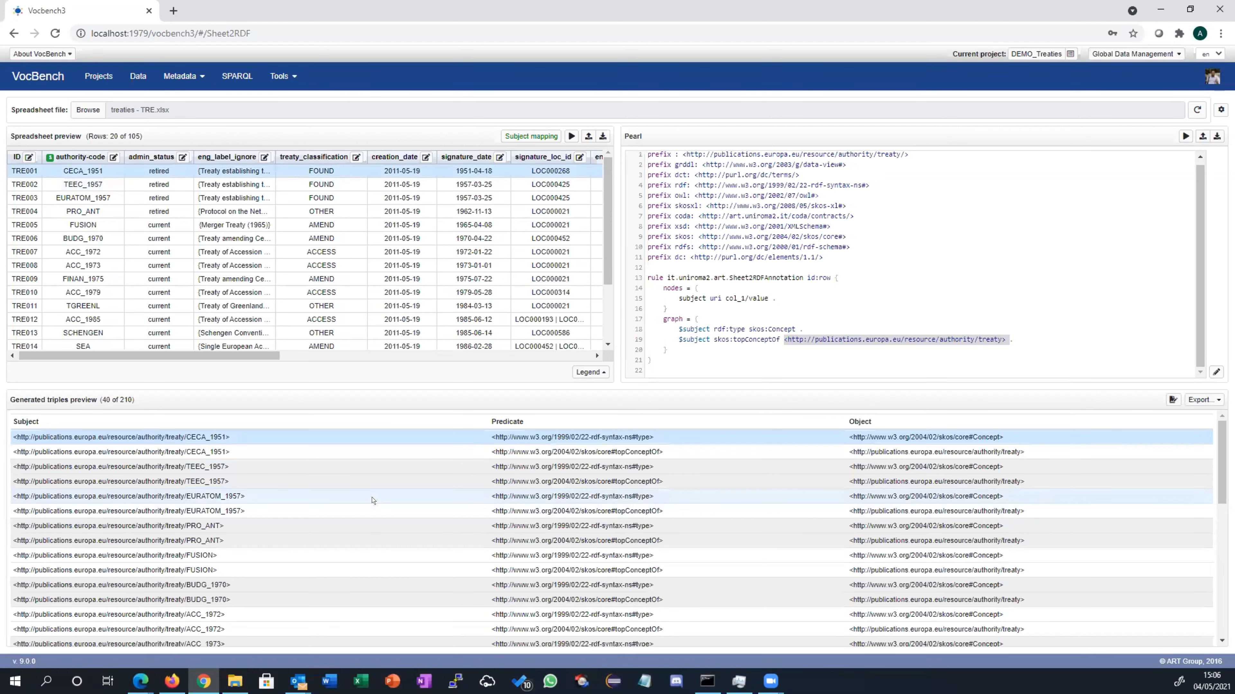
click(372, 498)
click(405, 511)
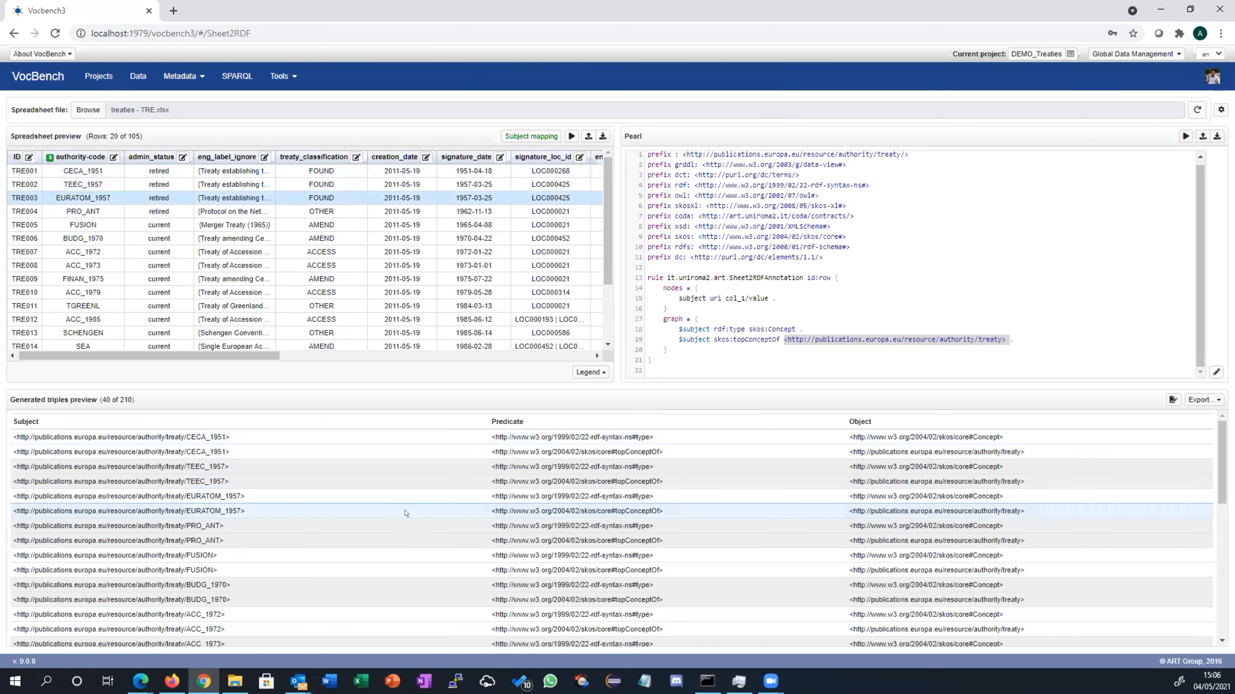
click(403, 535)
click(403, 602)
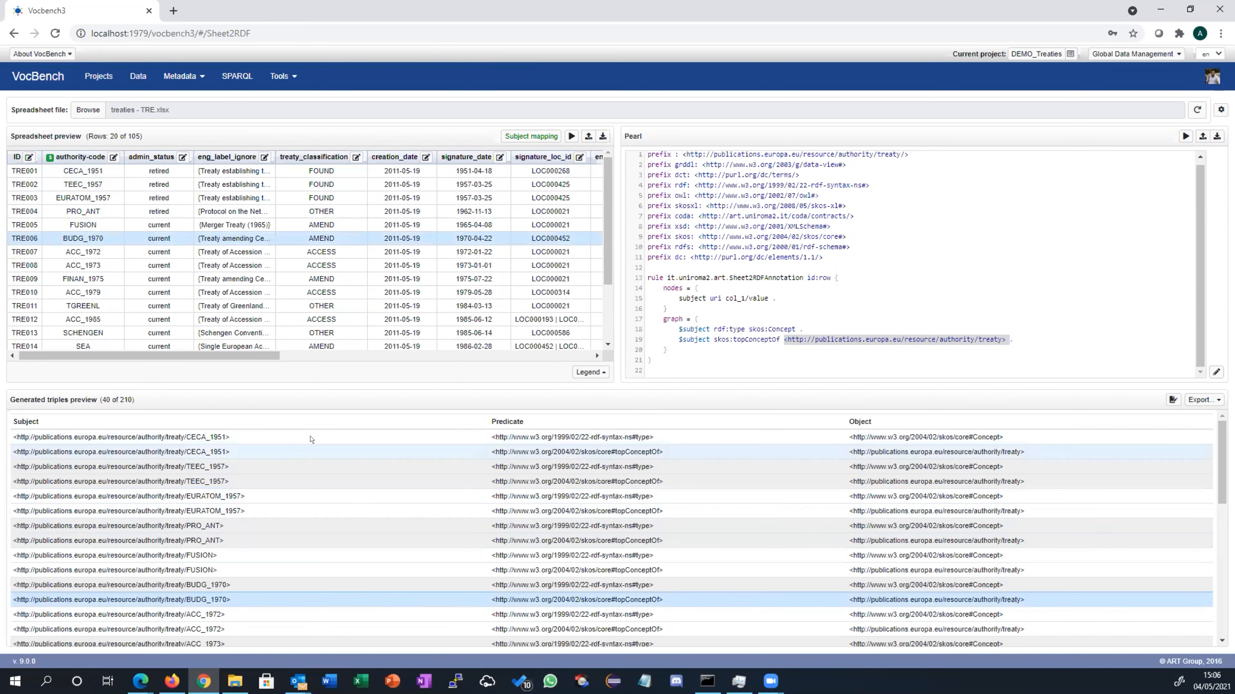
- Examine the subject URI and the type and topConceptOf objects in the generated CECA_1951 triples
drag(230, 437, 10, 433)
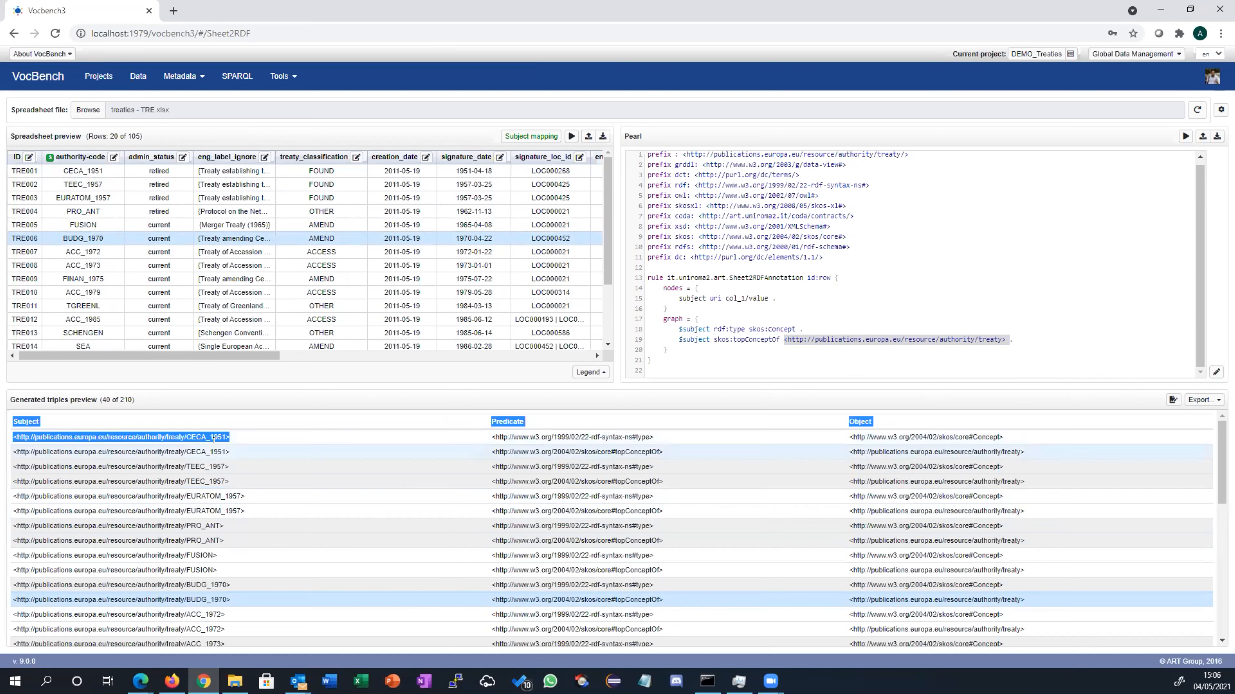
click(198, 439)
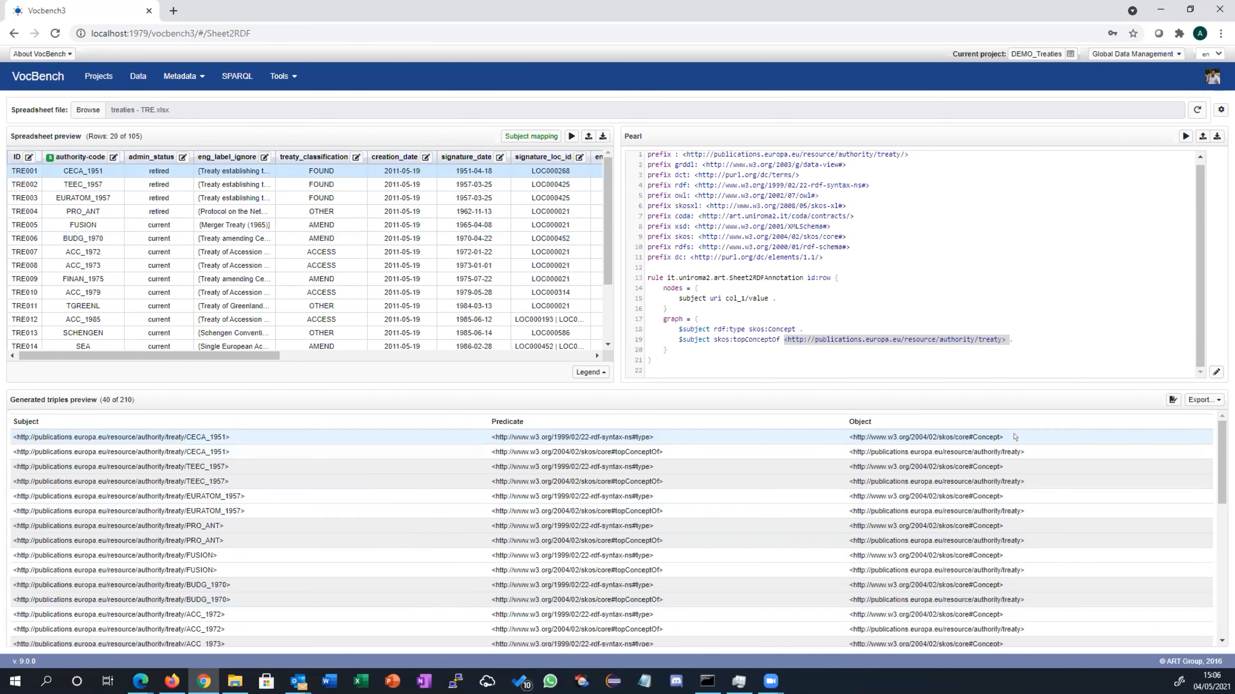
click(931, 431)
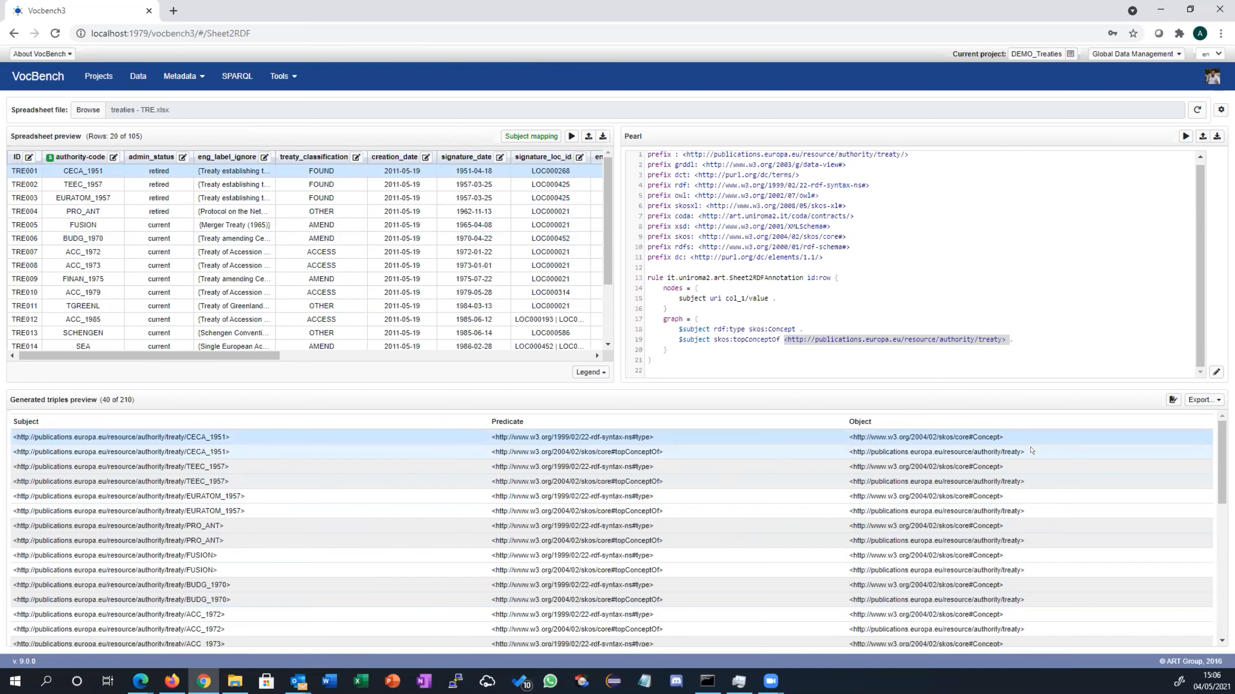
drag(920, 449, 847, 451)
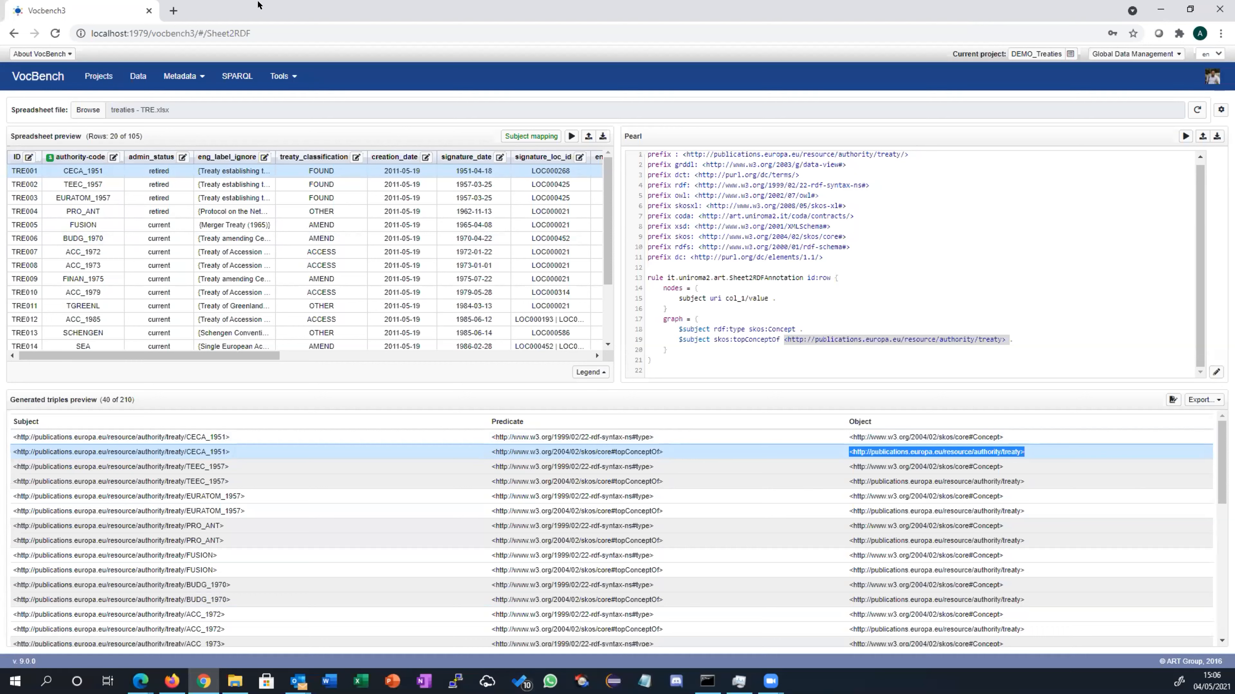
- Mark the ID column's header as ignored
click(28, 157)
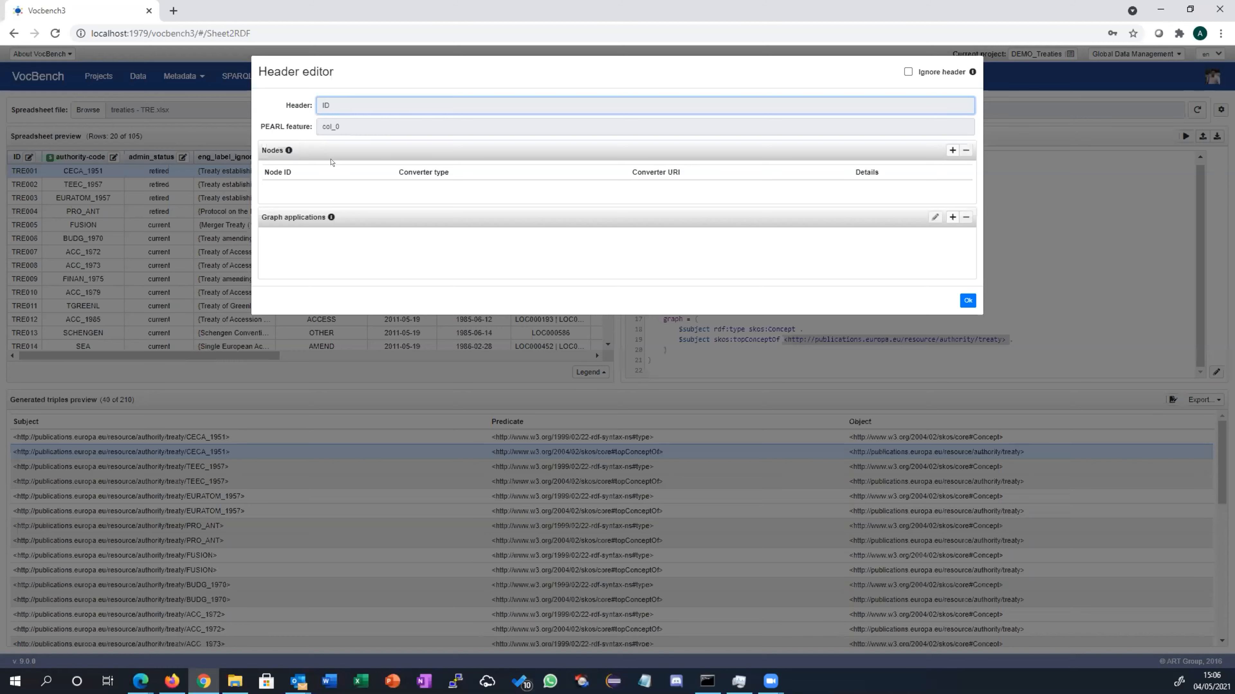
click(908, 71)
click(966, 300)
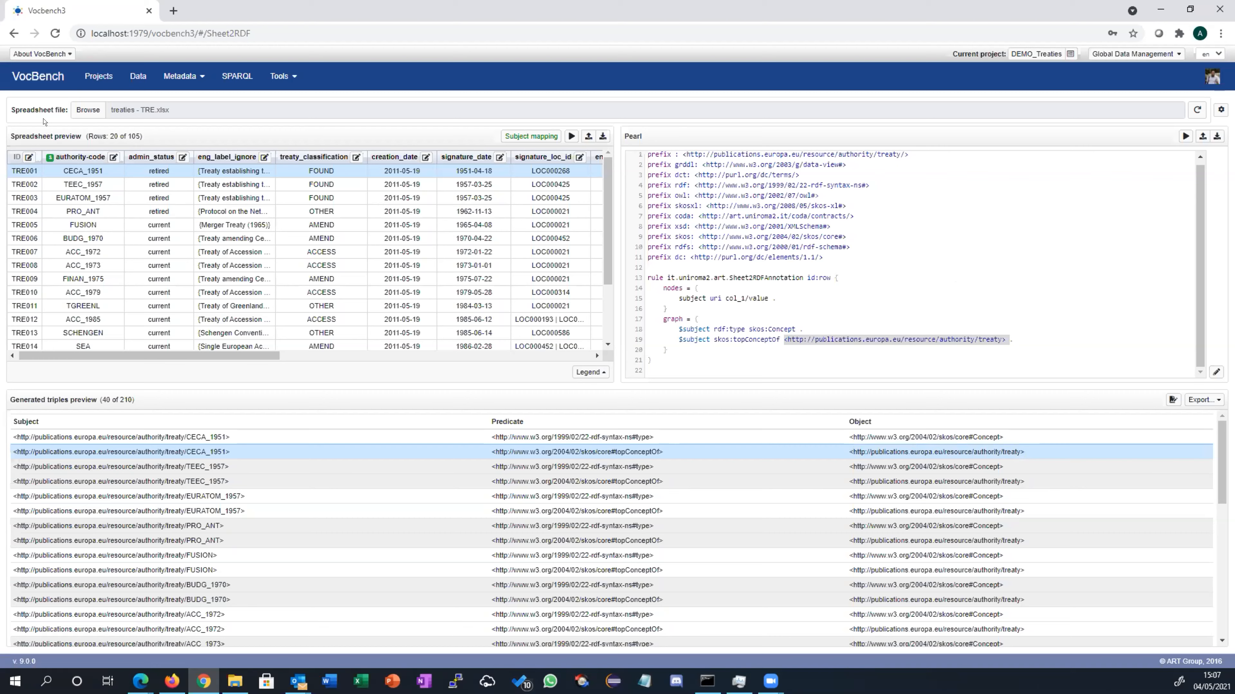
- Turn off the ignore setting for the ID column's header and close its header editor
click(28, 157)
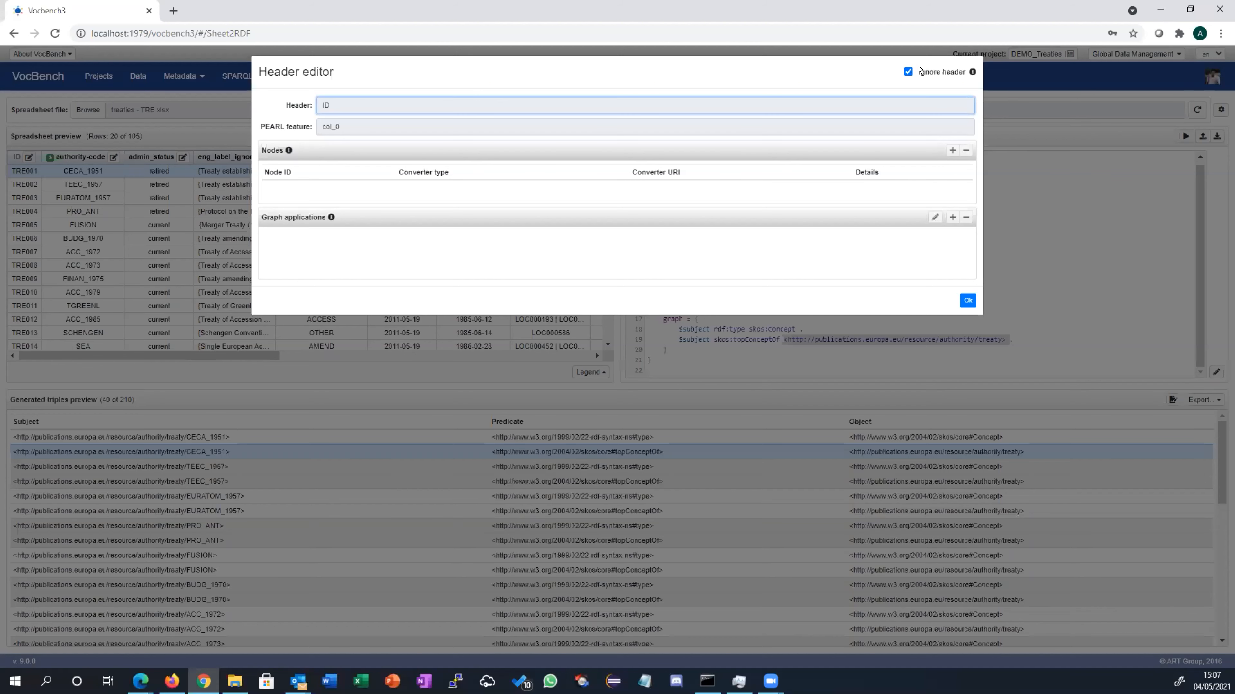
click(908, 71)
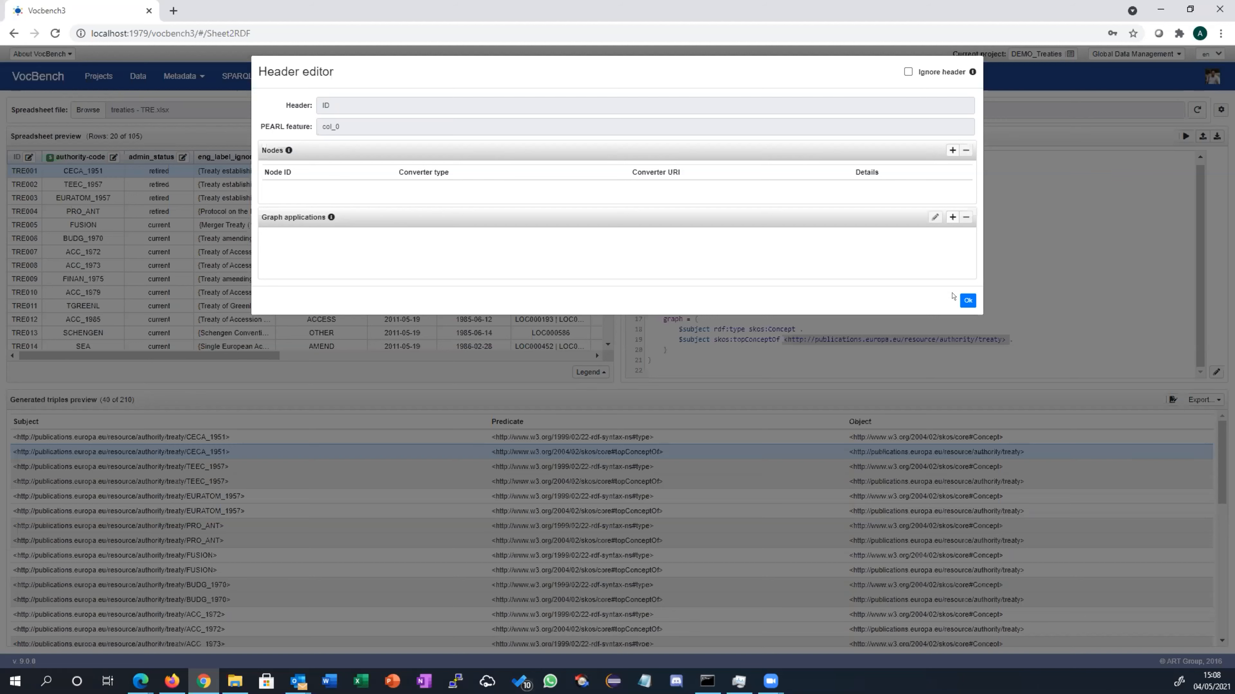
key(Escape)
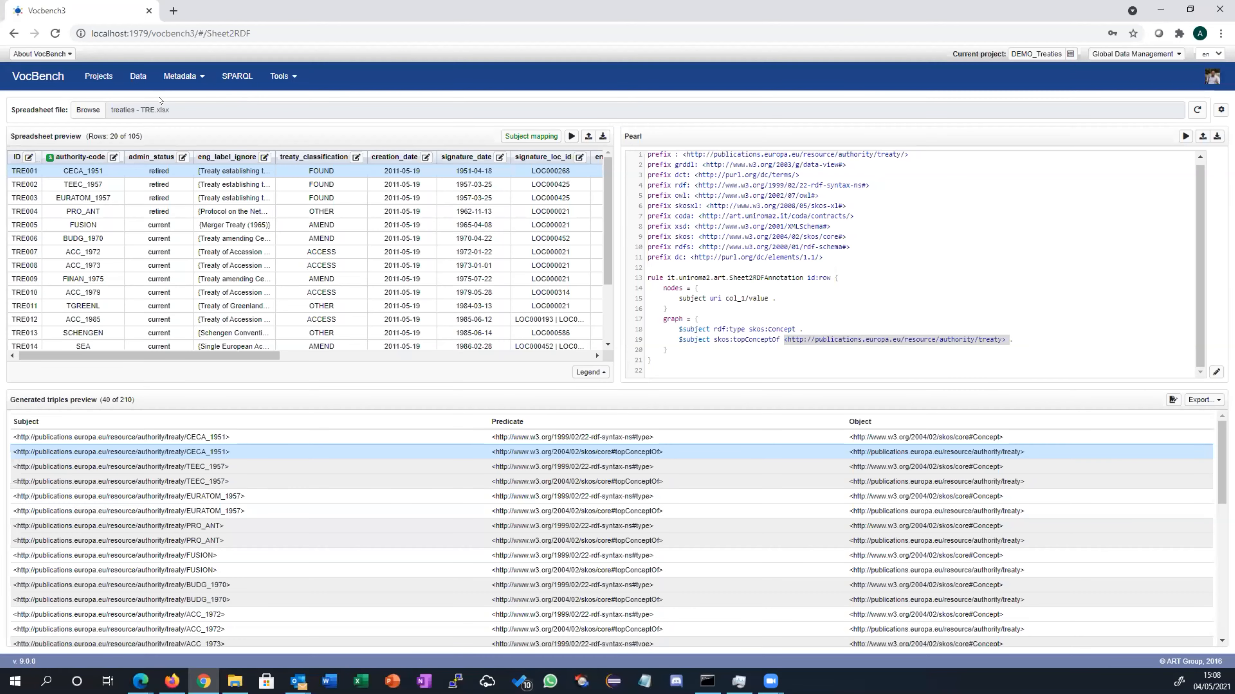
- Create a datatype named TreatiesLegacyID under the project's treaty namespace and view its details
click(130, 77)
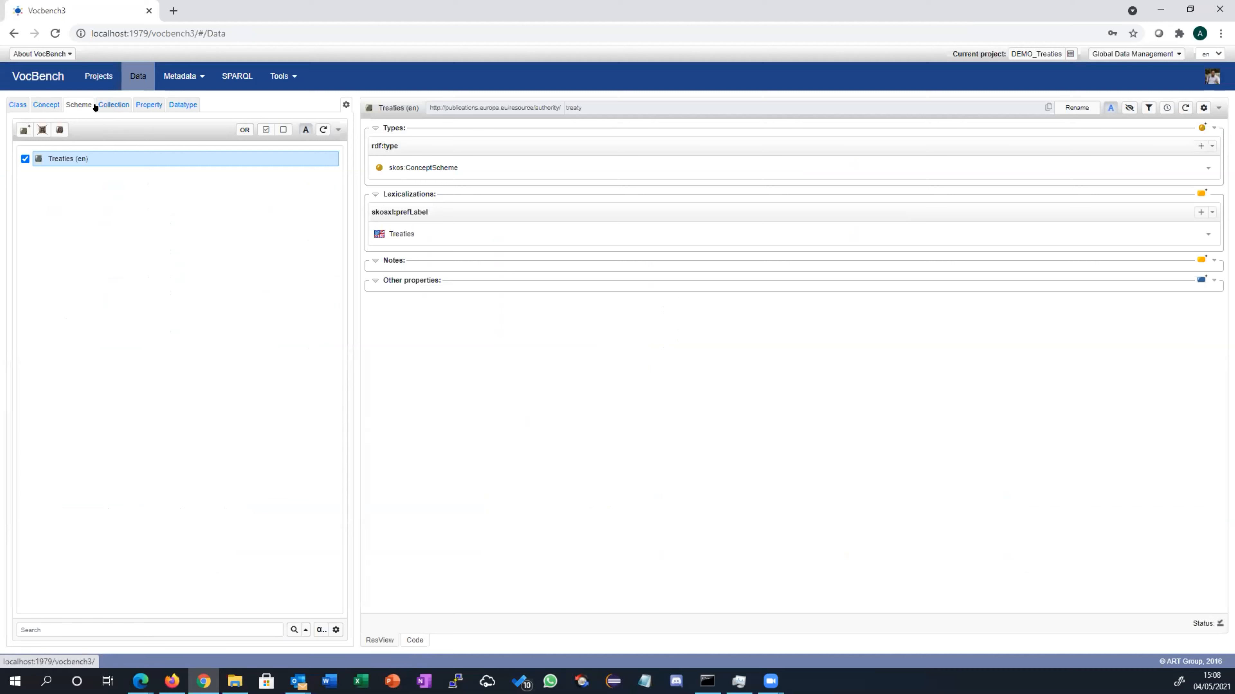
click(181, 100)
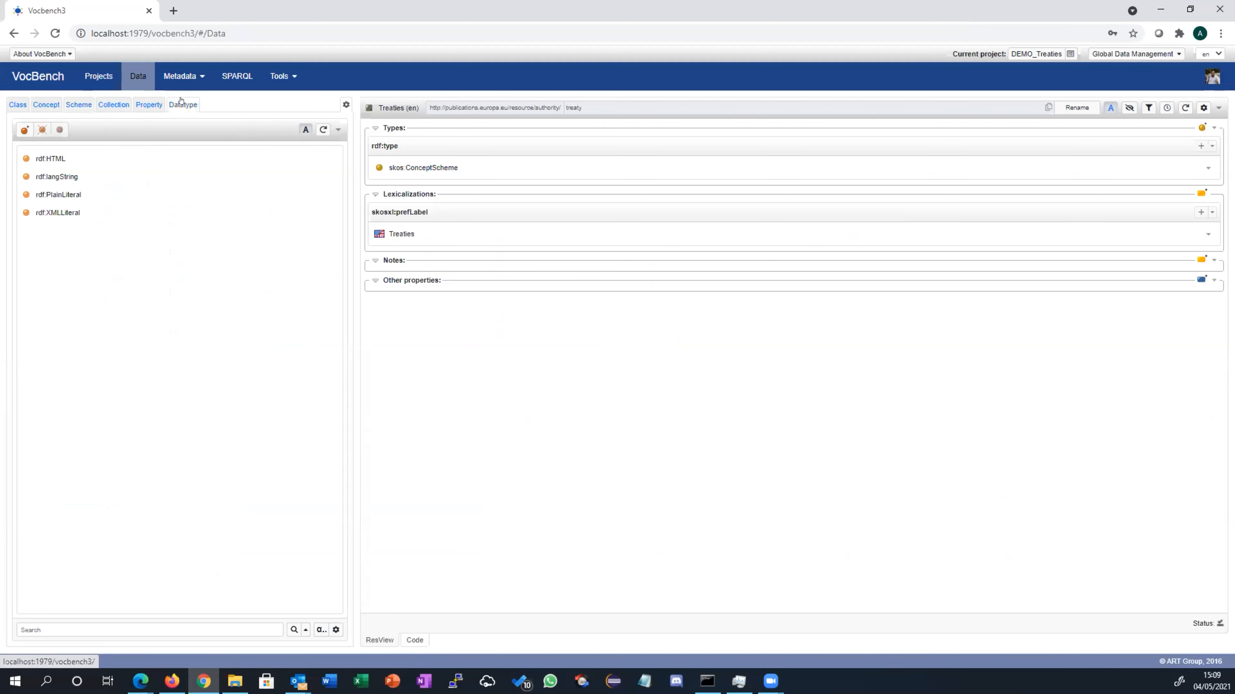
click(18, 134)
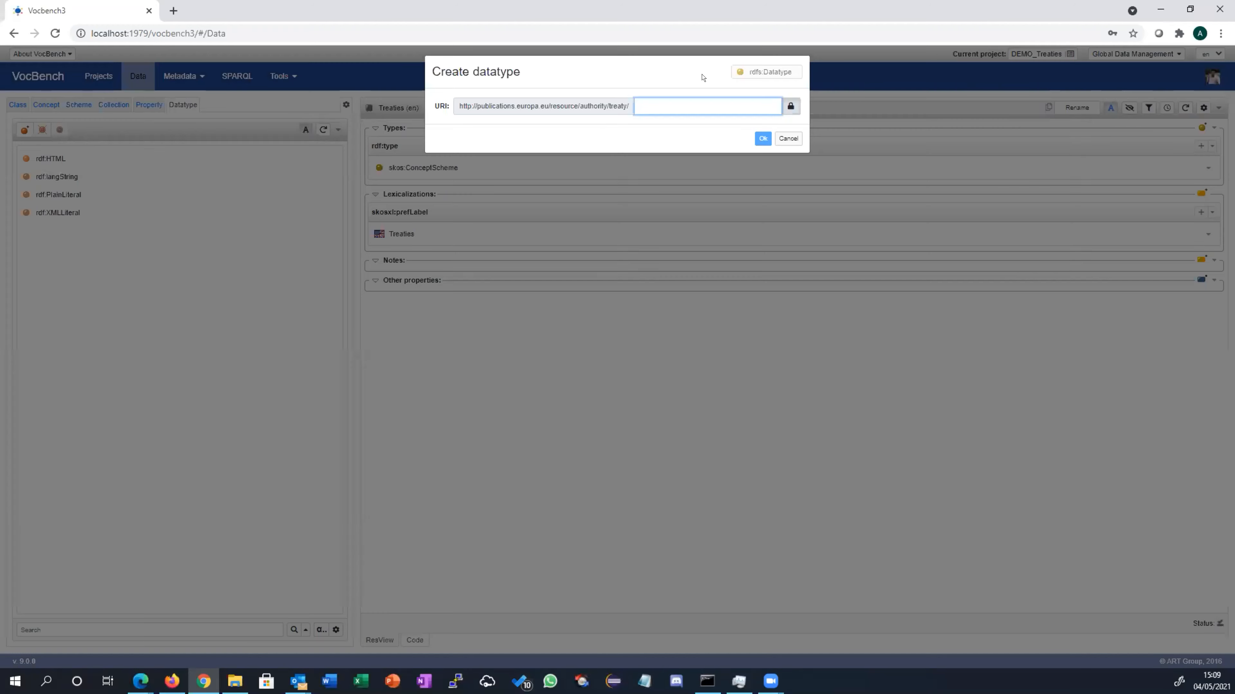
text(Legacy)
text(ID)
text(TYreaties)
key(BackSpace)
key(End)
click(763, 138)
click(107, 155)
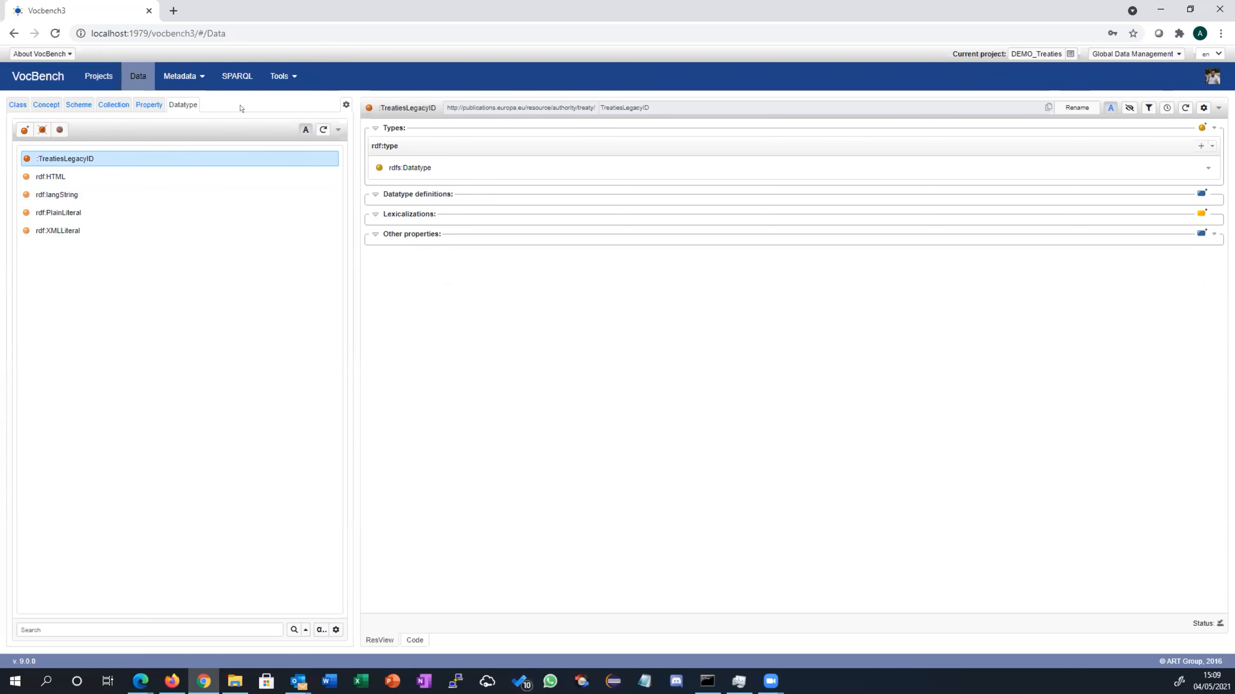
- Return to Sheet2RDF and begin a simple graph application for the ID column's header
click(281, 76)
click(293, 202)
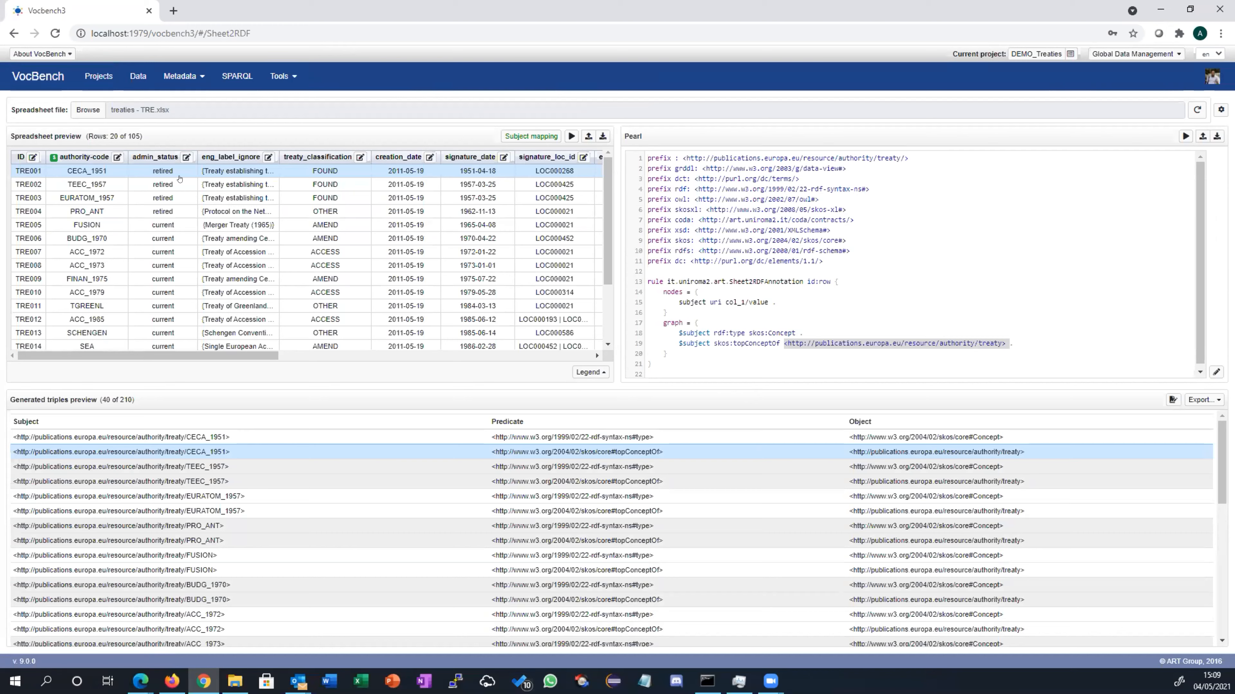
click(33, 157)
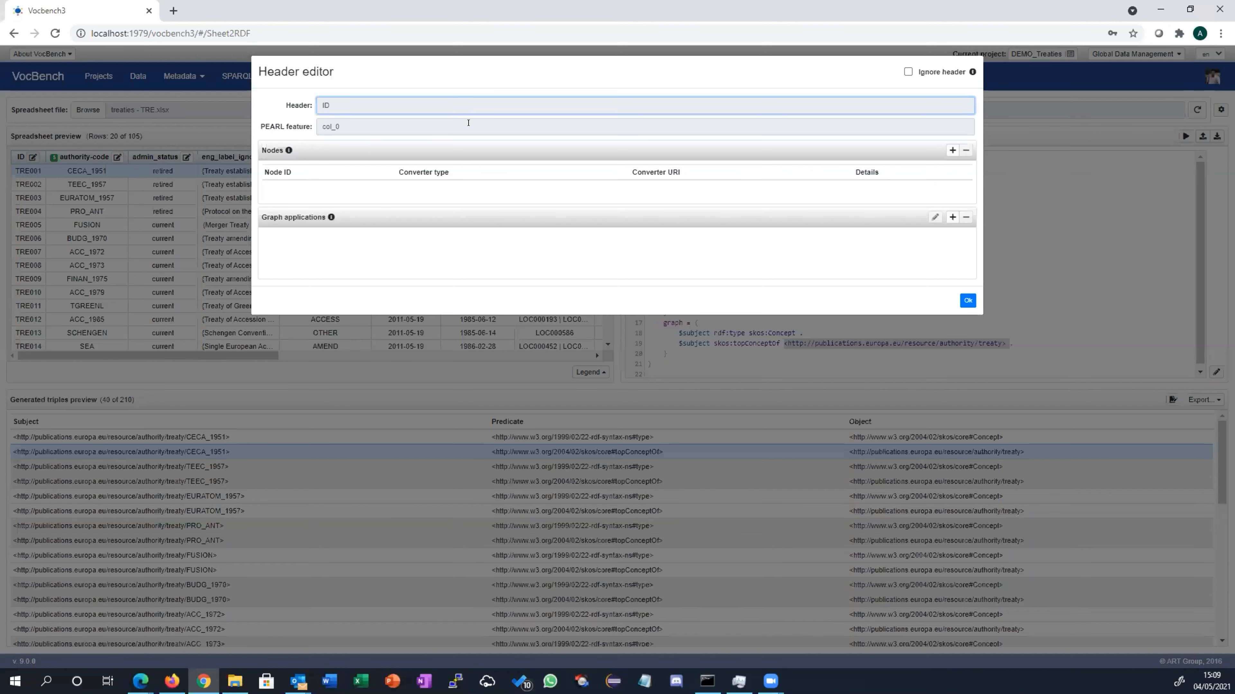
click(952, 217)
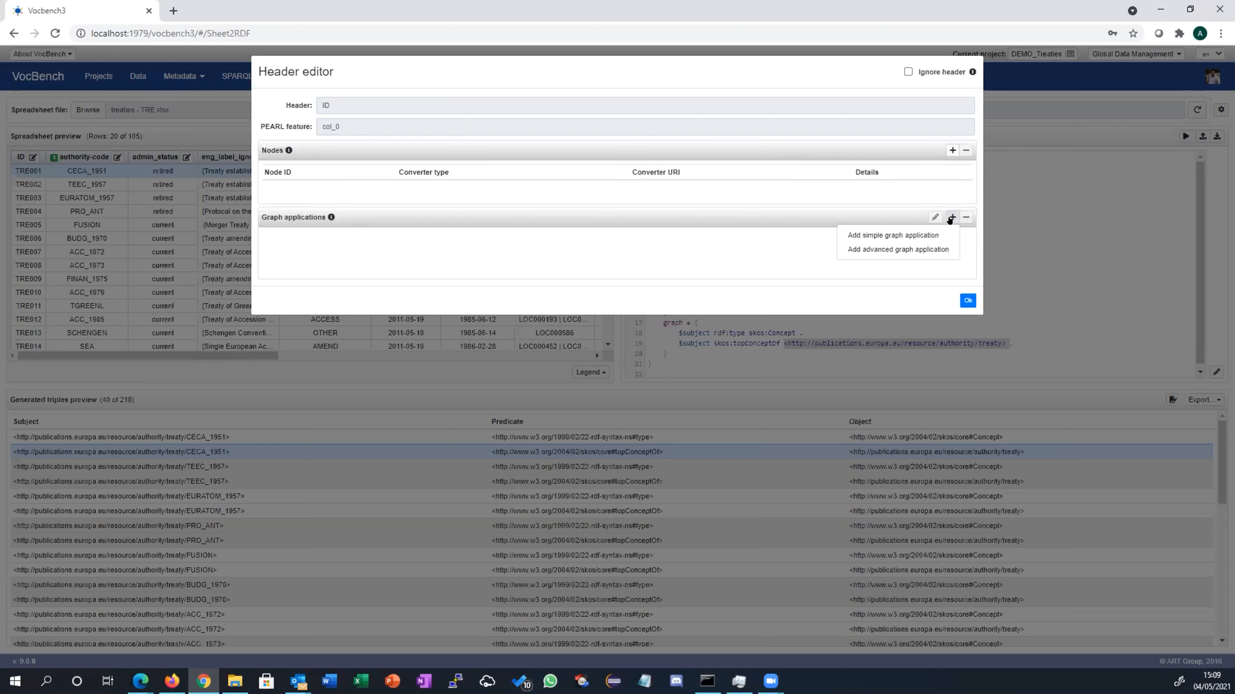
click(918, 235)
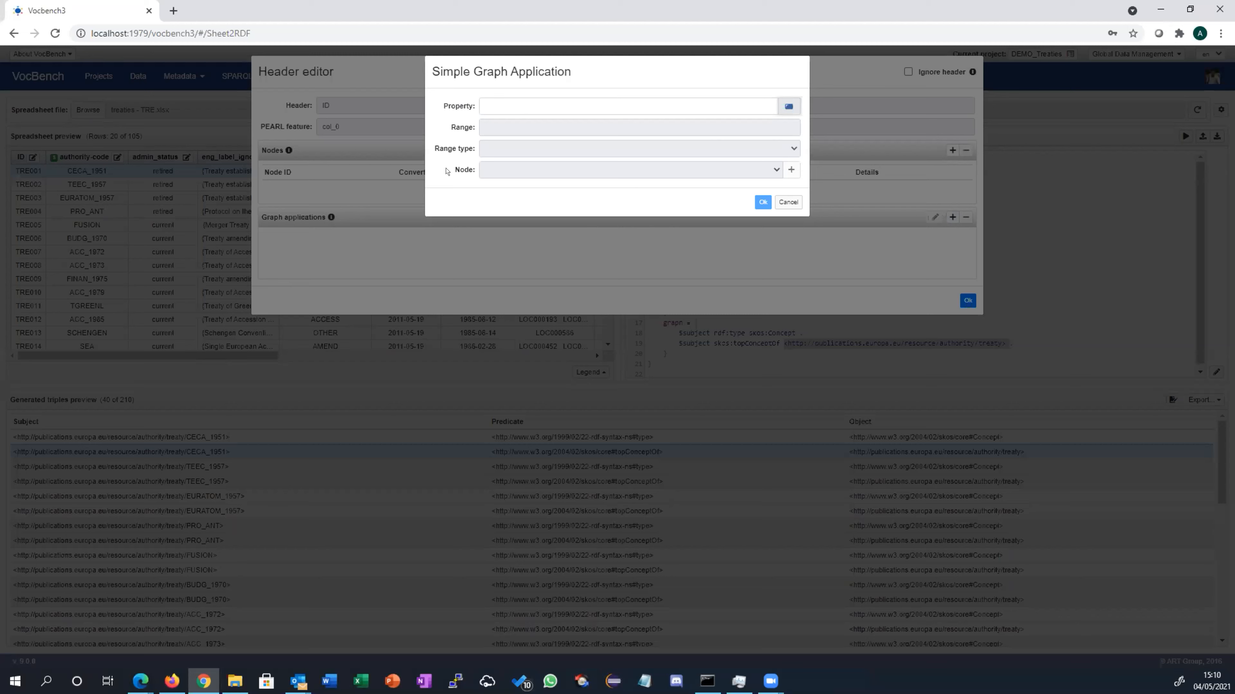
- Set the graph application's property to skos:notation and its literal datatype to :TreatiesLegacyID
click(788, 106)
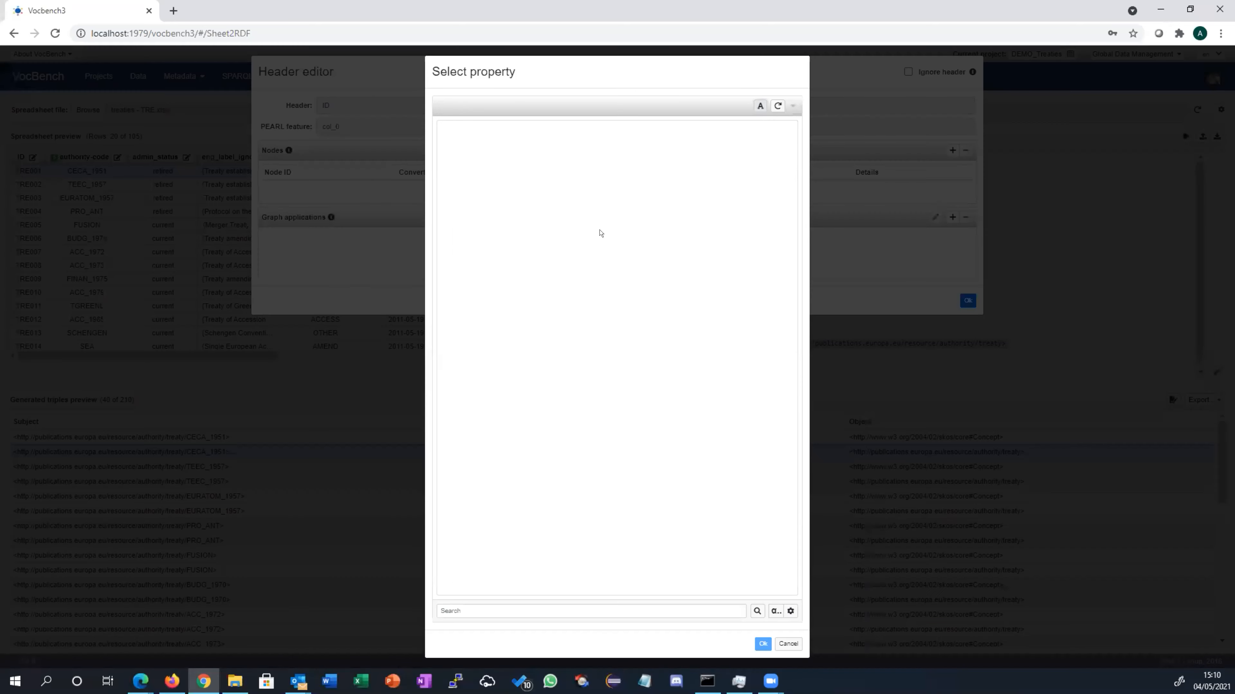
click(480, 605)
text(rotation)
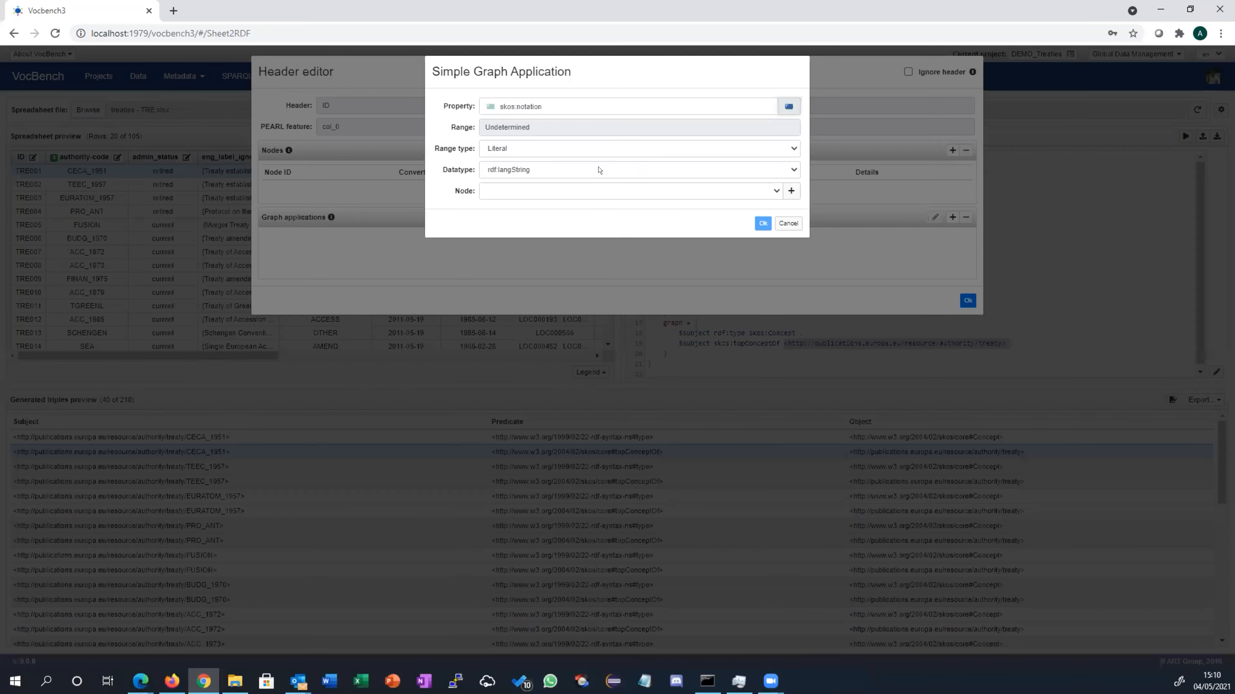
click(600, 170)
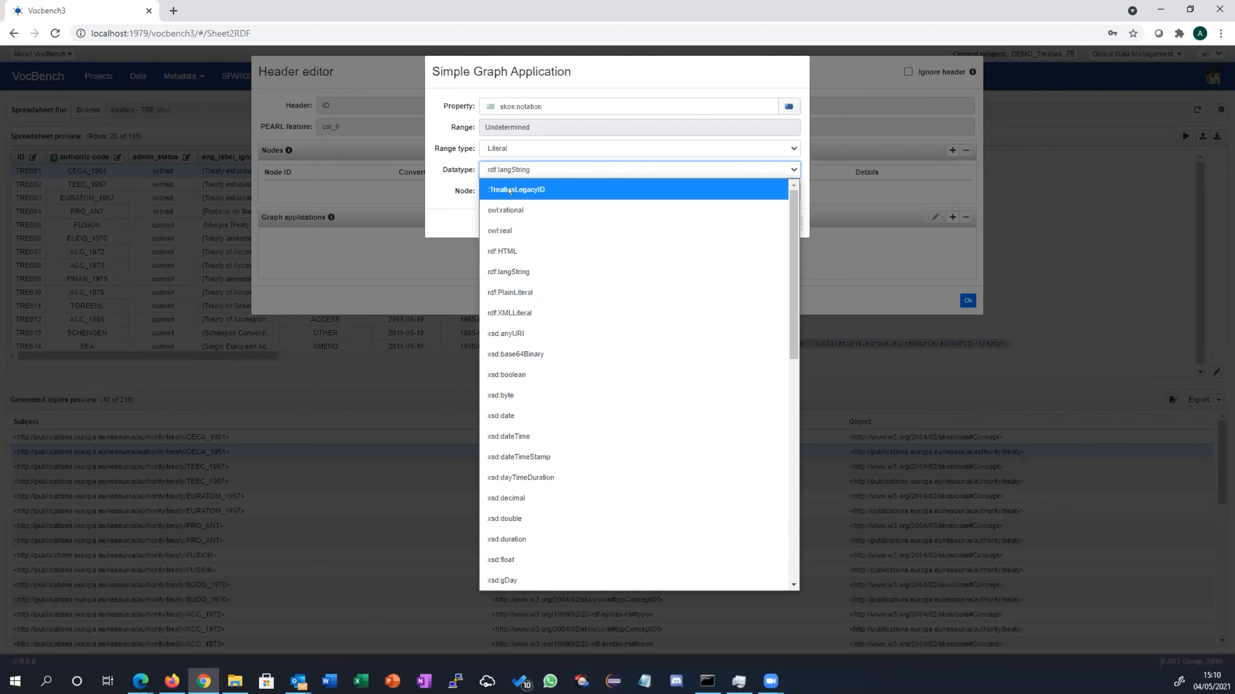
click(547, 189)
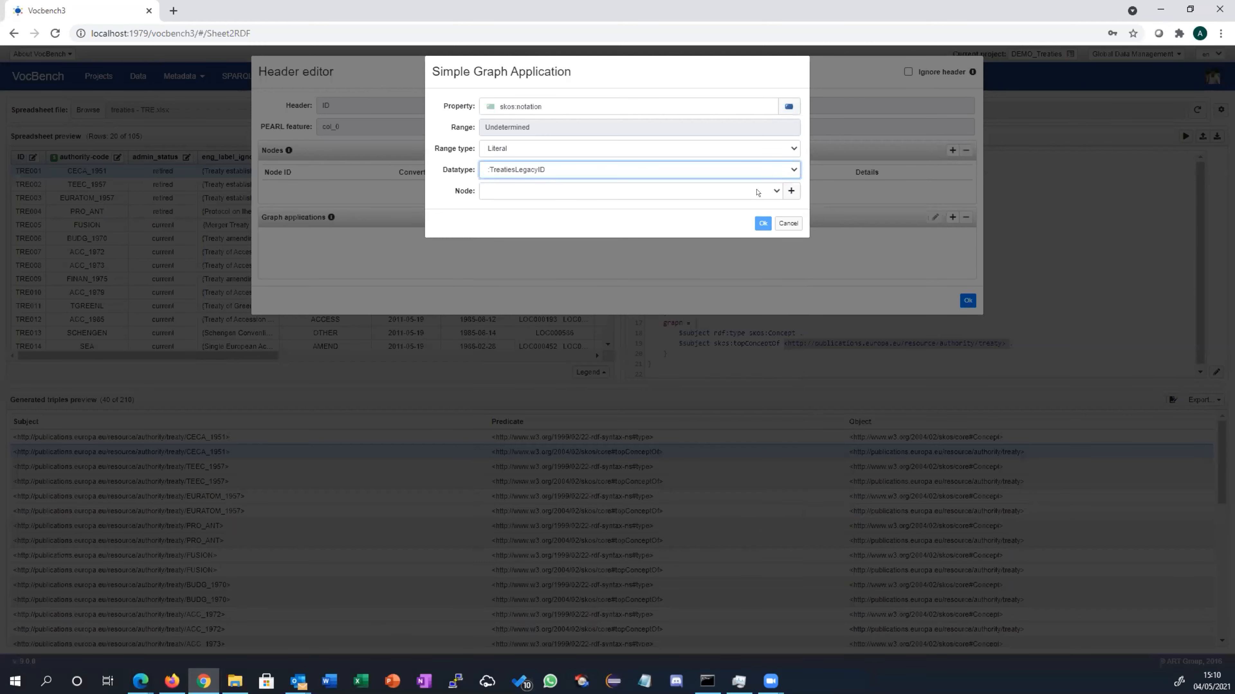
- Create a node named notation with DefaultConverter for the graph application and save the ID column's header mapping
click(787, 190)
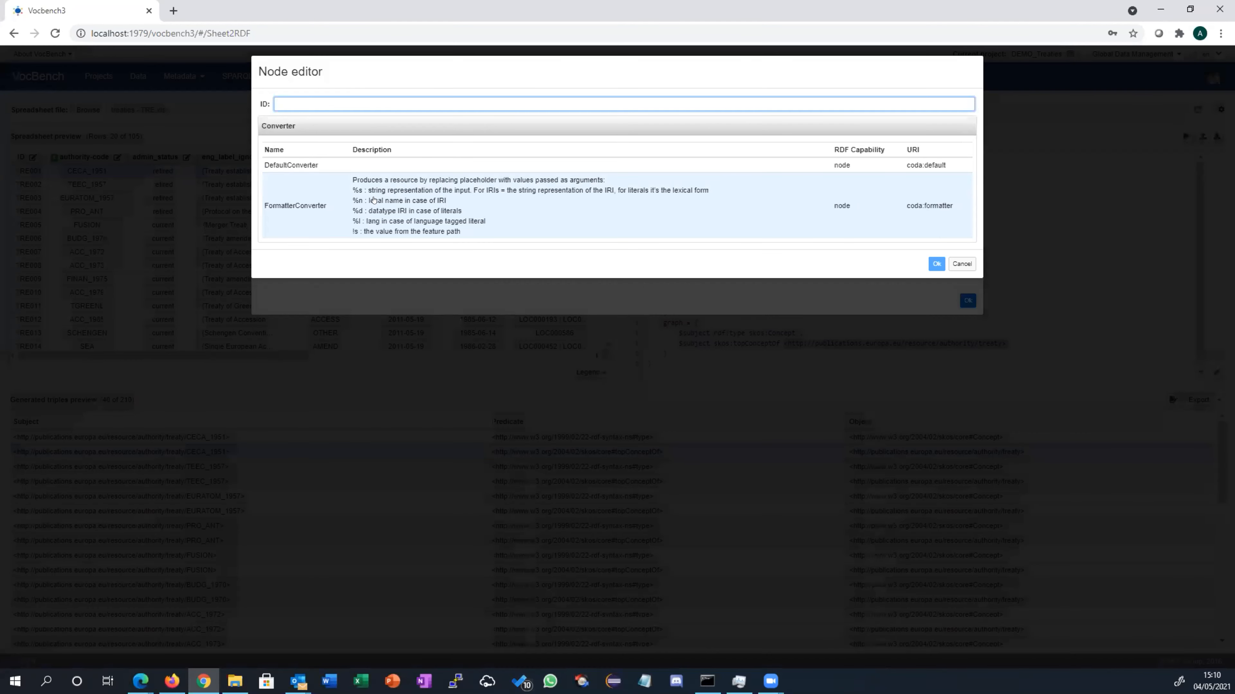
click(367, 168)
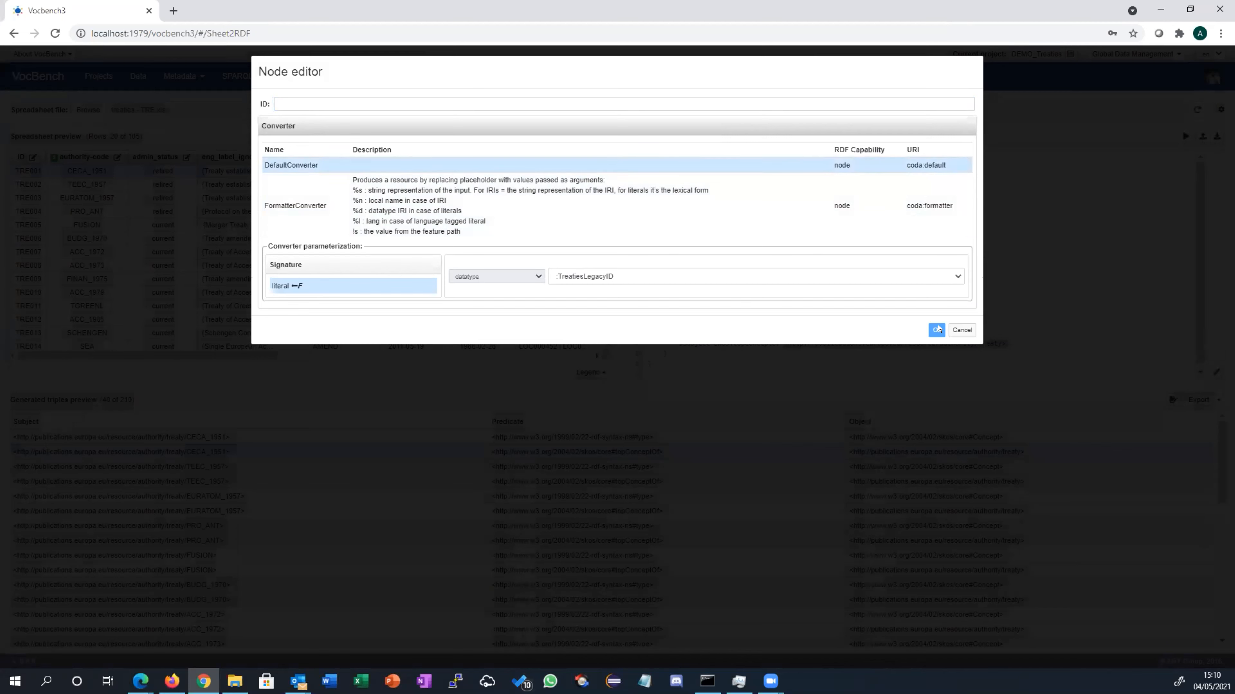
click(296, 98)
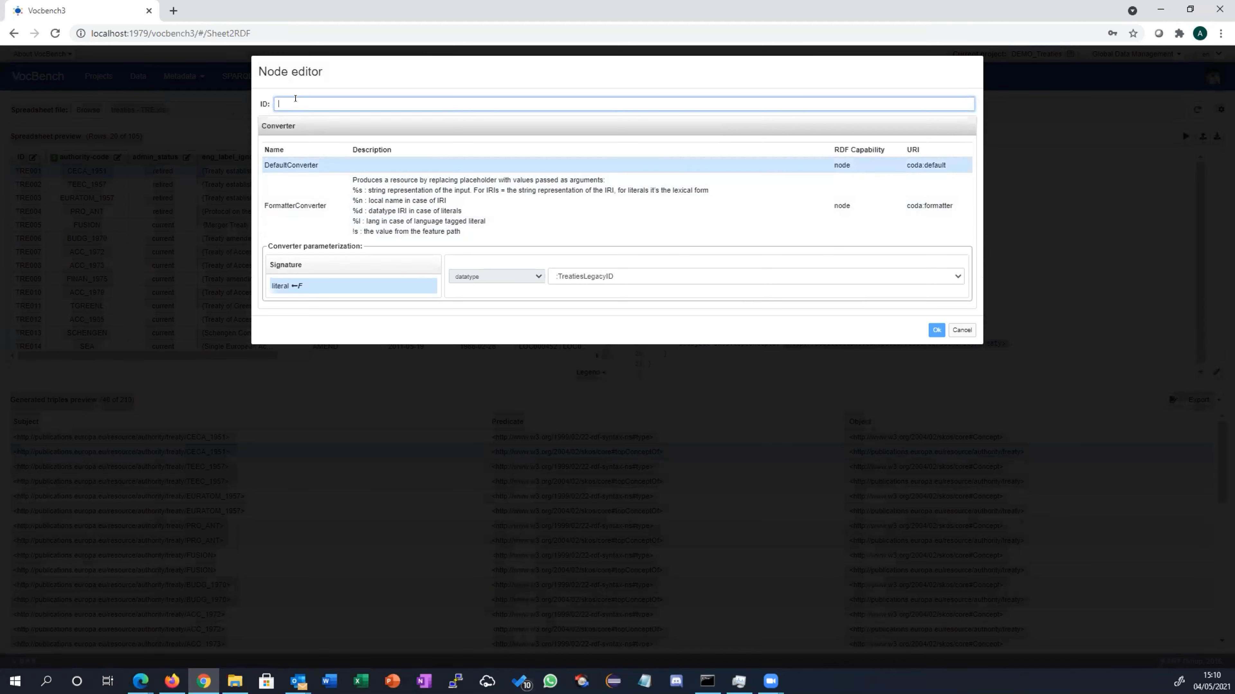
text(notation)
click(934, 330)
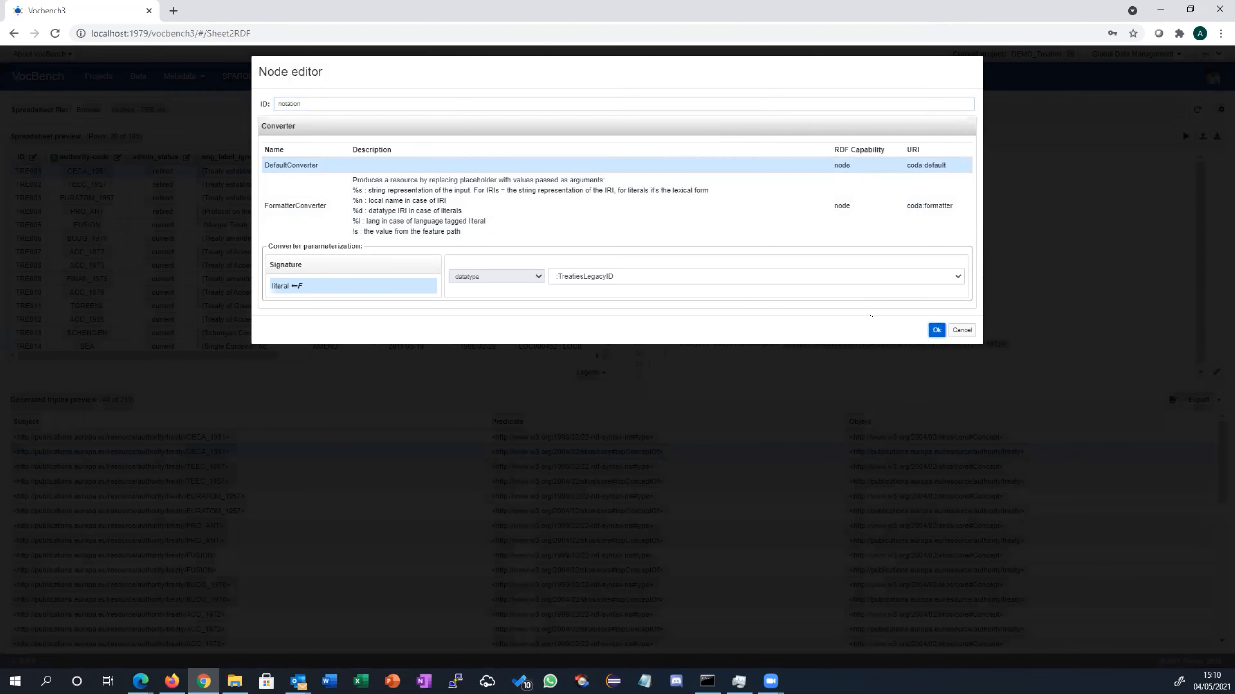
click(762, 223)
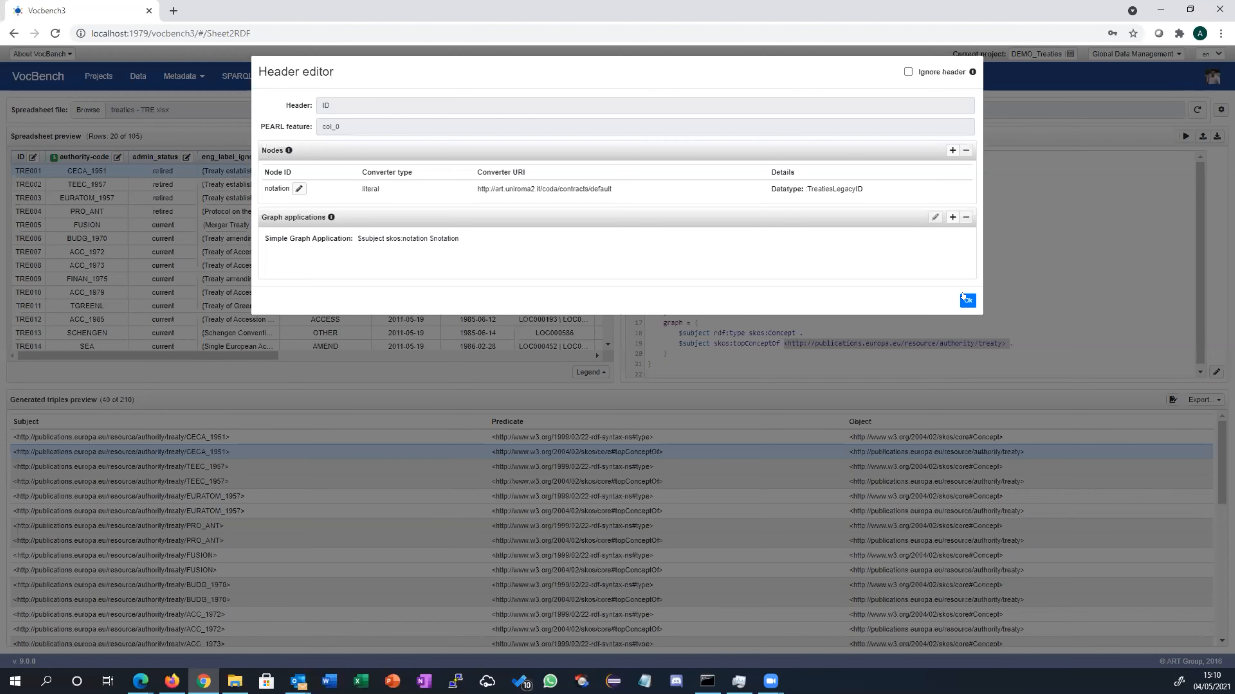
click(966, 300)
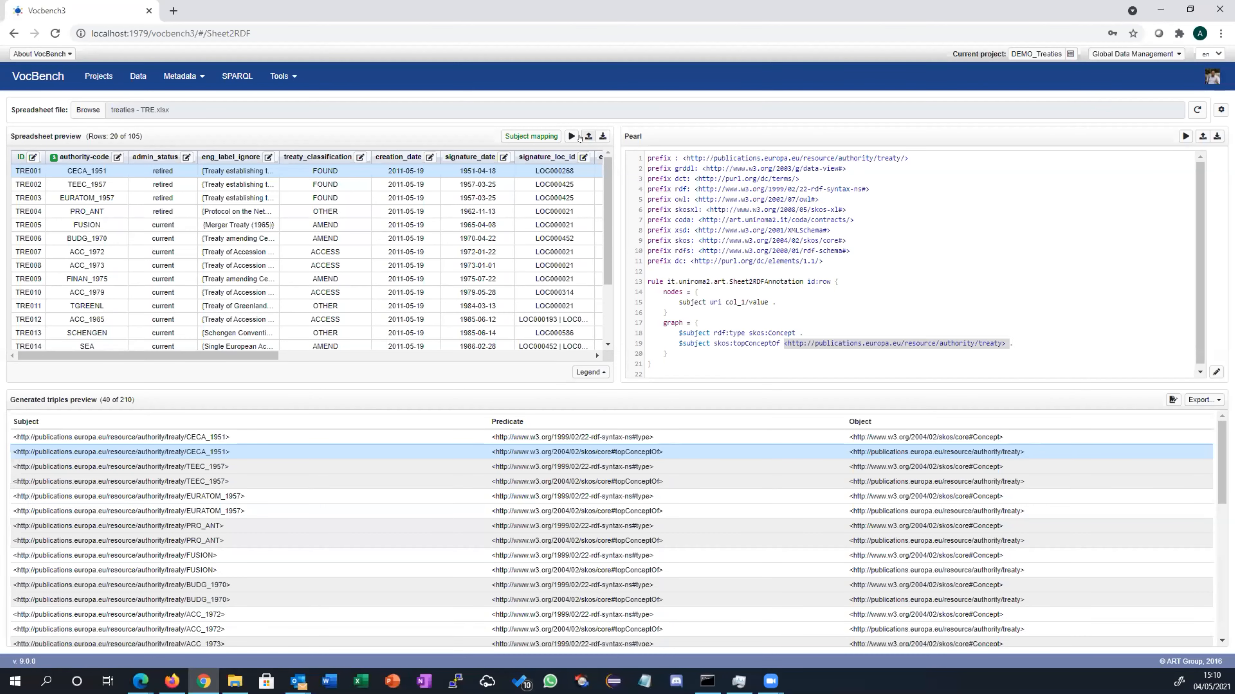
- Regenerate the PEARL code and examine its notation node, its optional skos:notation triple and the spreadsheet rows
click(570, 136)
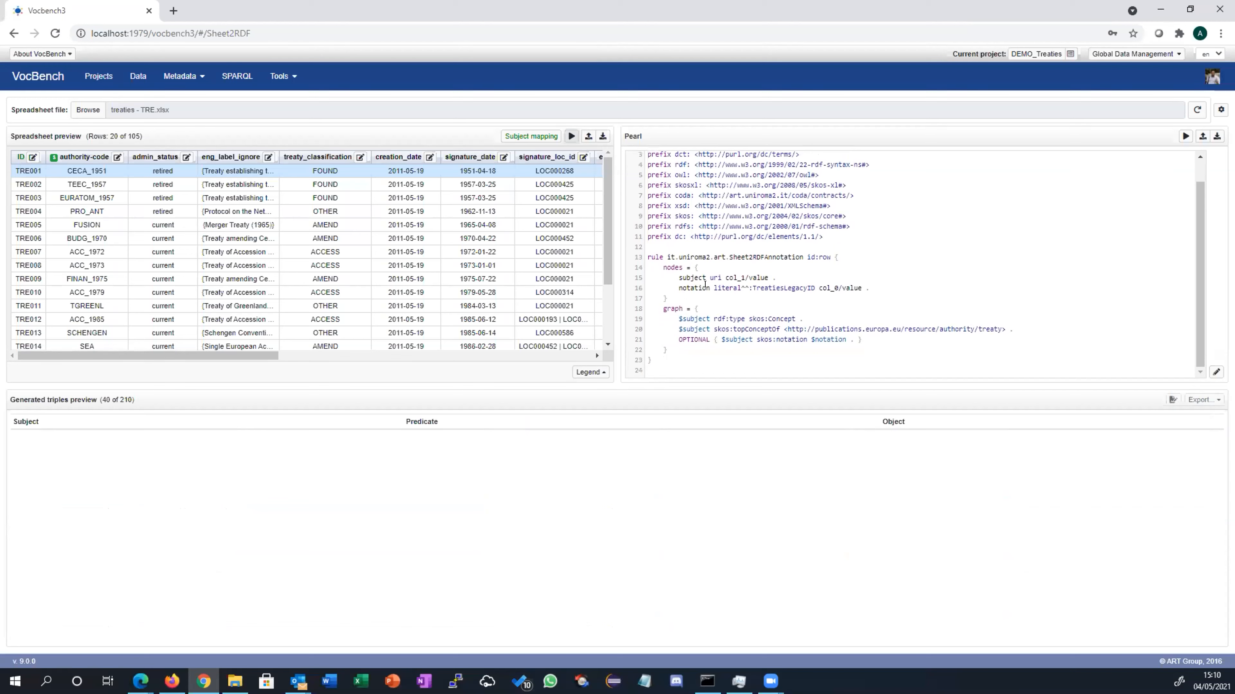
drag(710, 287, 675, 284)
drag(862, 340, 674, 334)
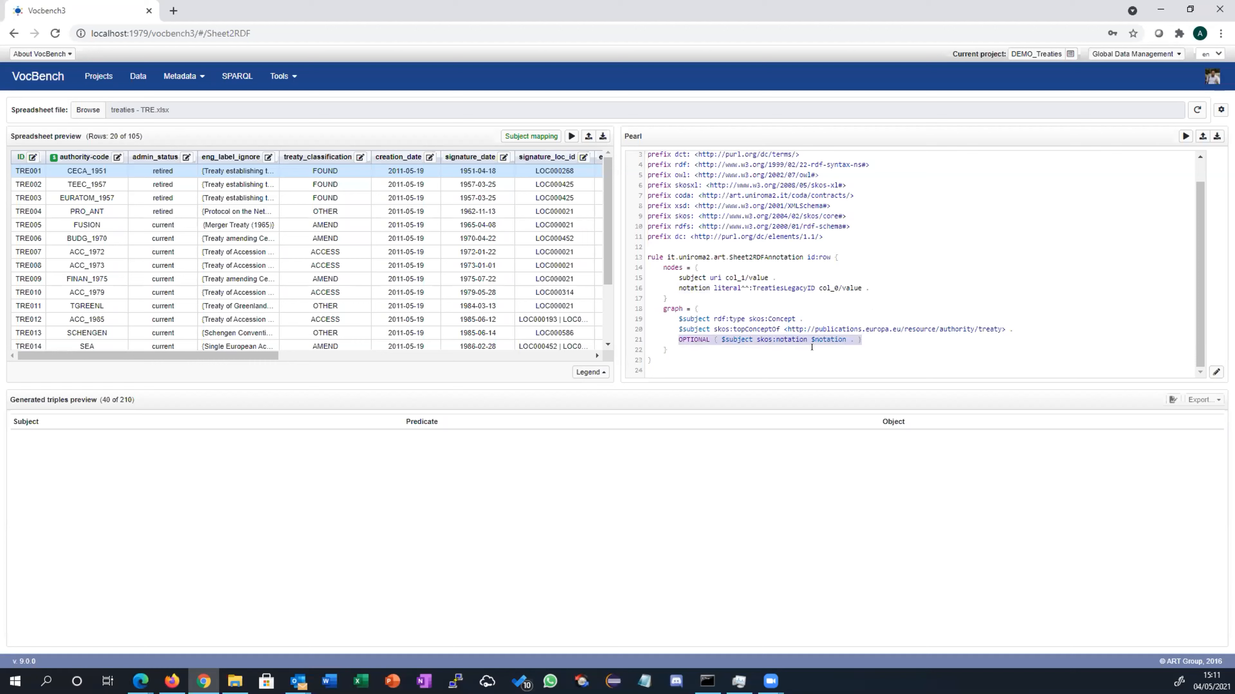
click(736, 337)
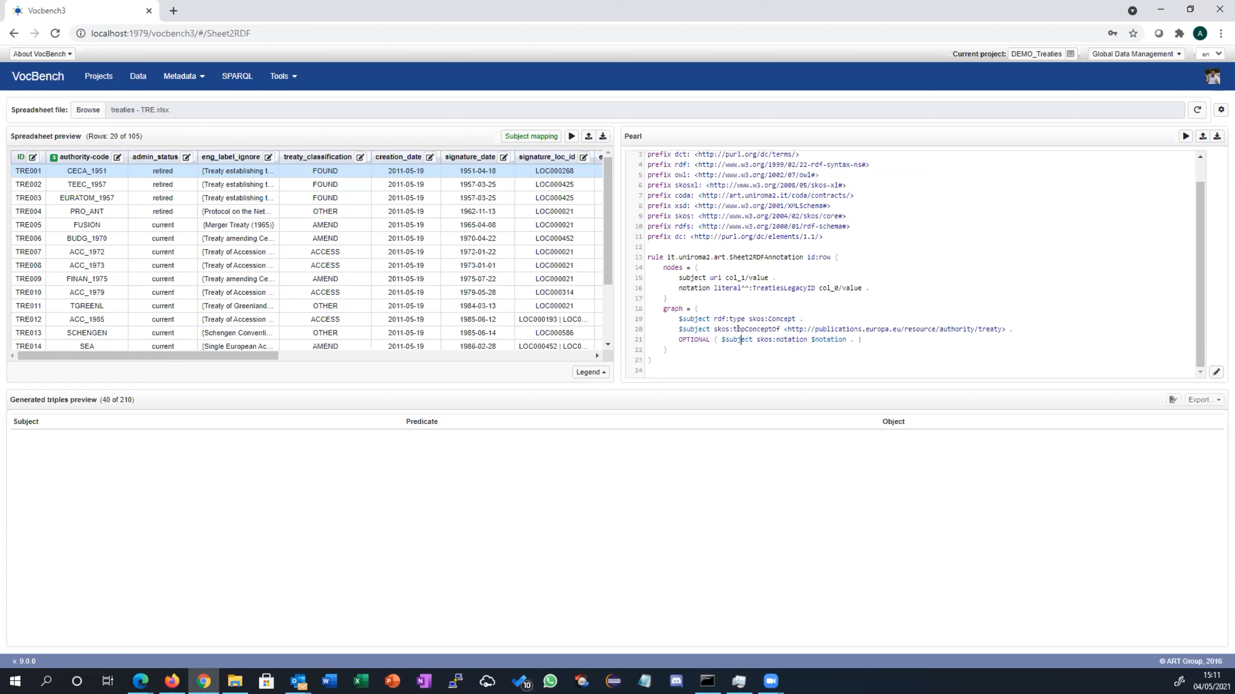
drag(807, 339, 750, 335)
drag(846, 340, 809, 339)
click(694, 288)
drag(863, 340, 667, 336)
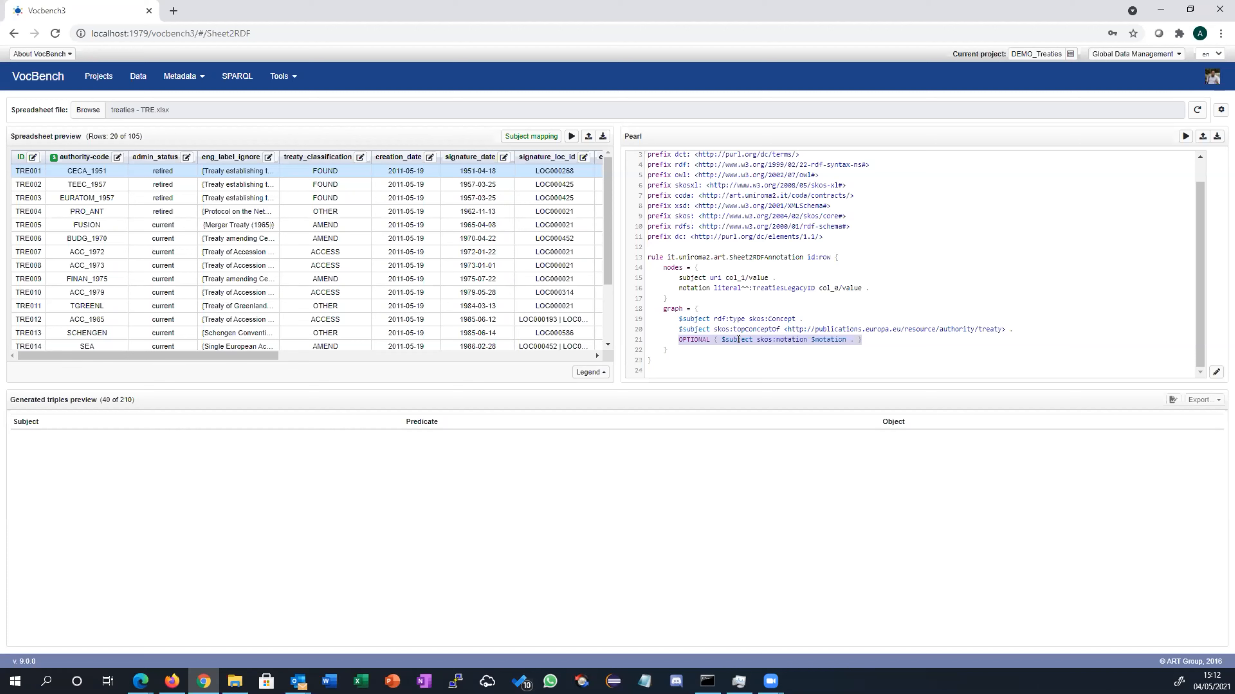
click(711, 329)
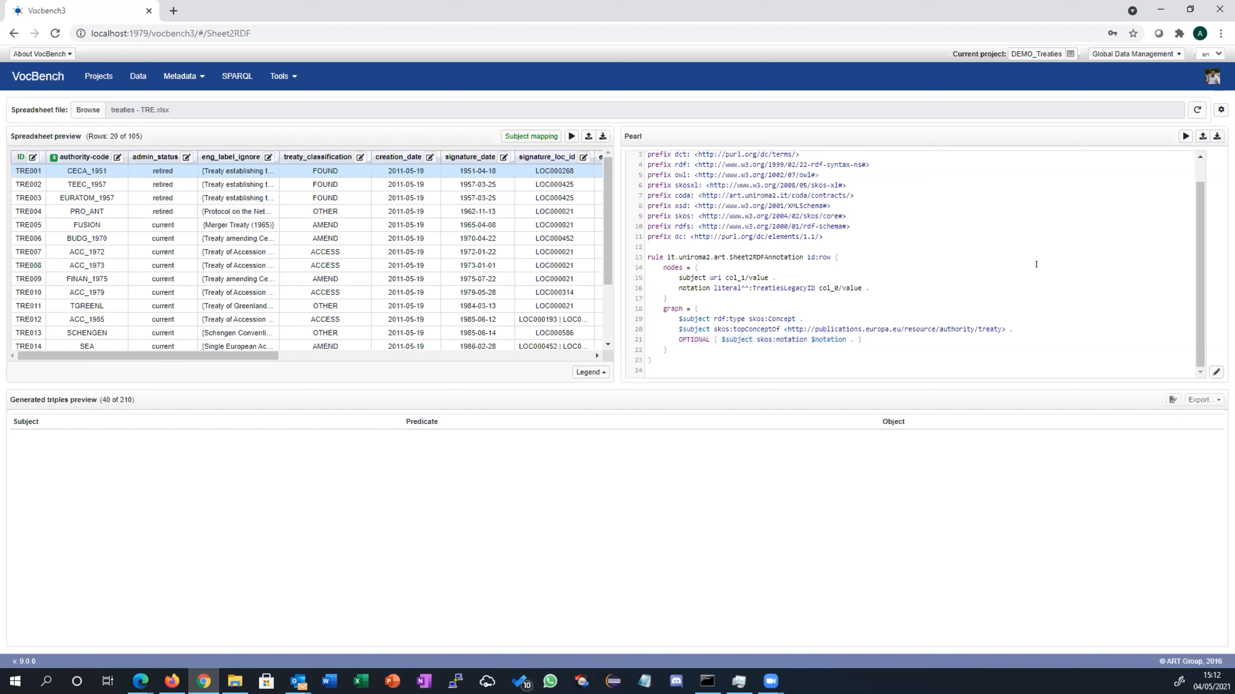
key(ctrl+shift+Left)
scroll(340, 282, down, 2)
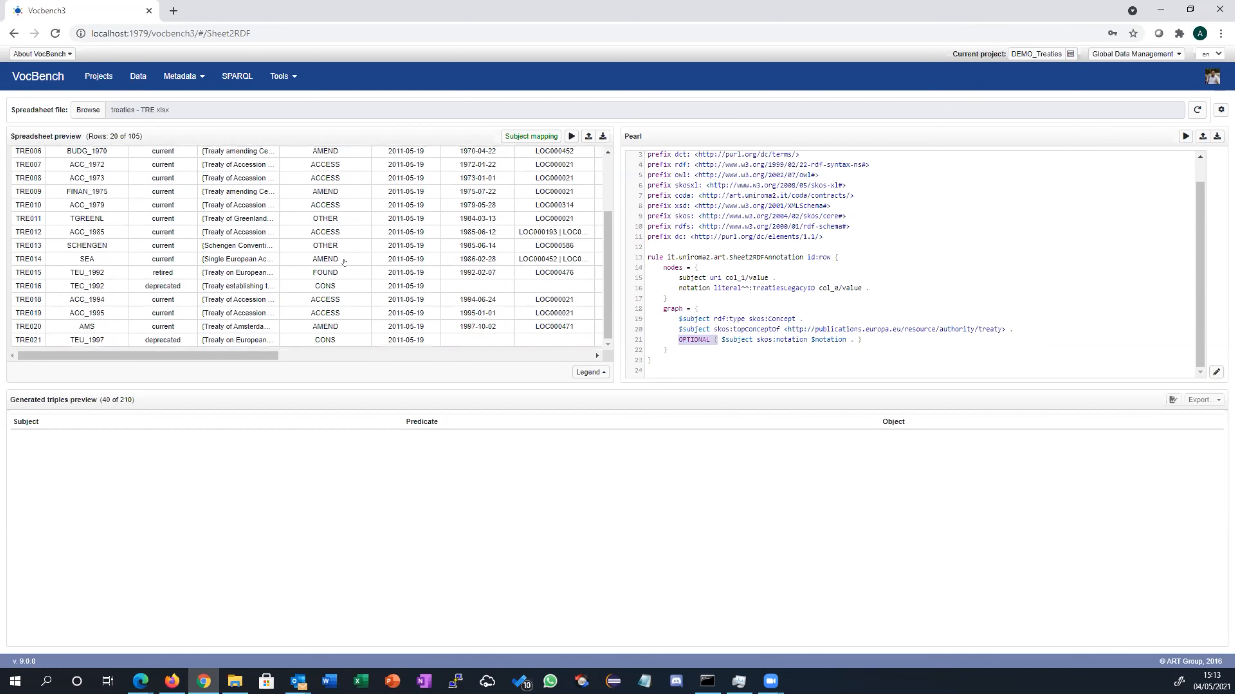
scroll(344, 262, up, 2)
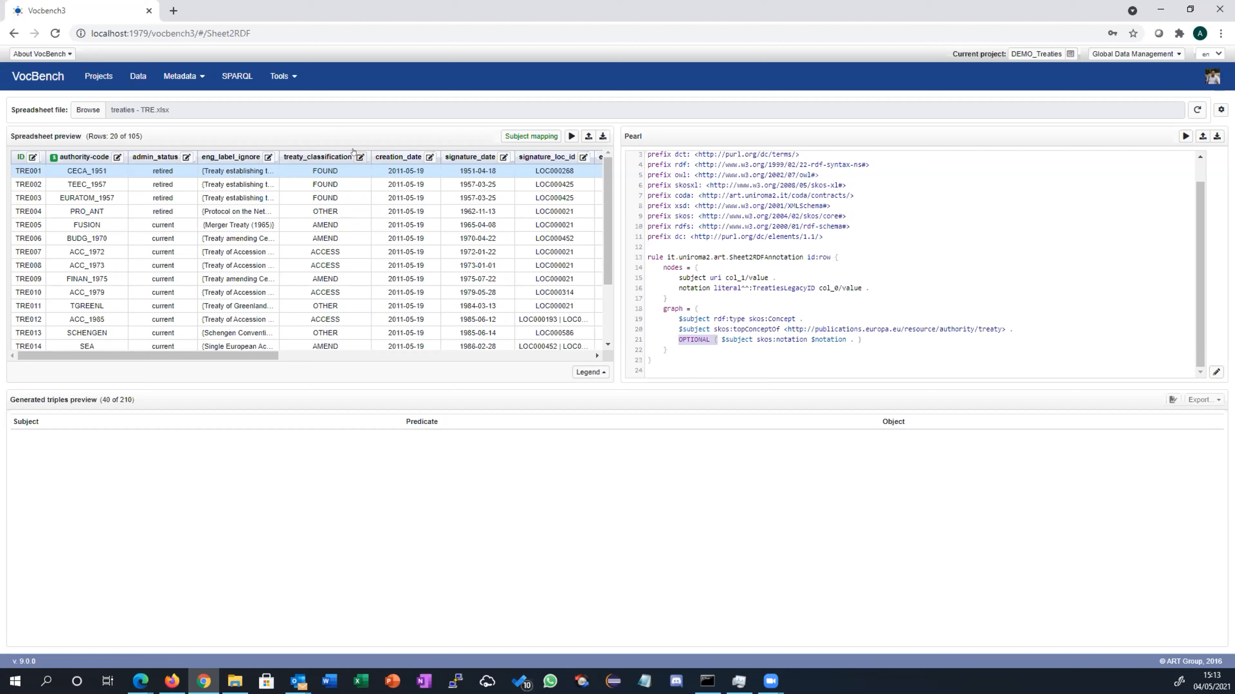
- Begin a simple graph application for the treaty_classification header with skos:topConceptOf as its property
click(359, 156)
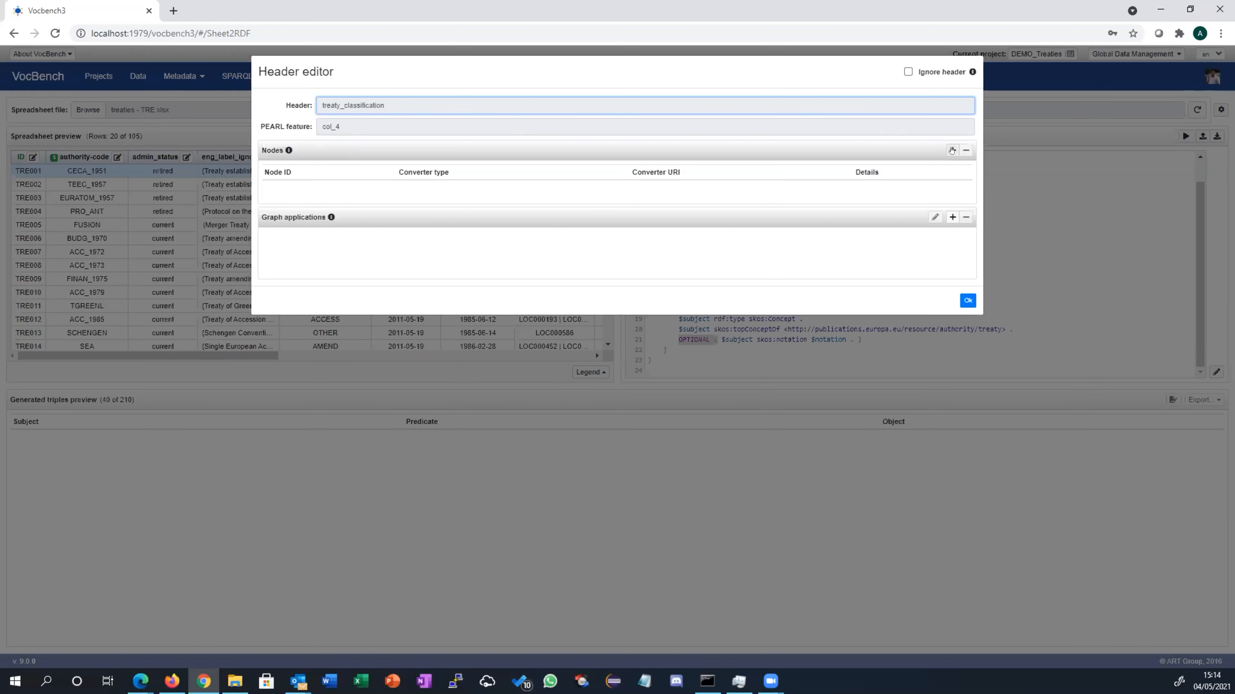
click(953, 217)
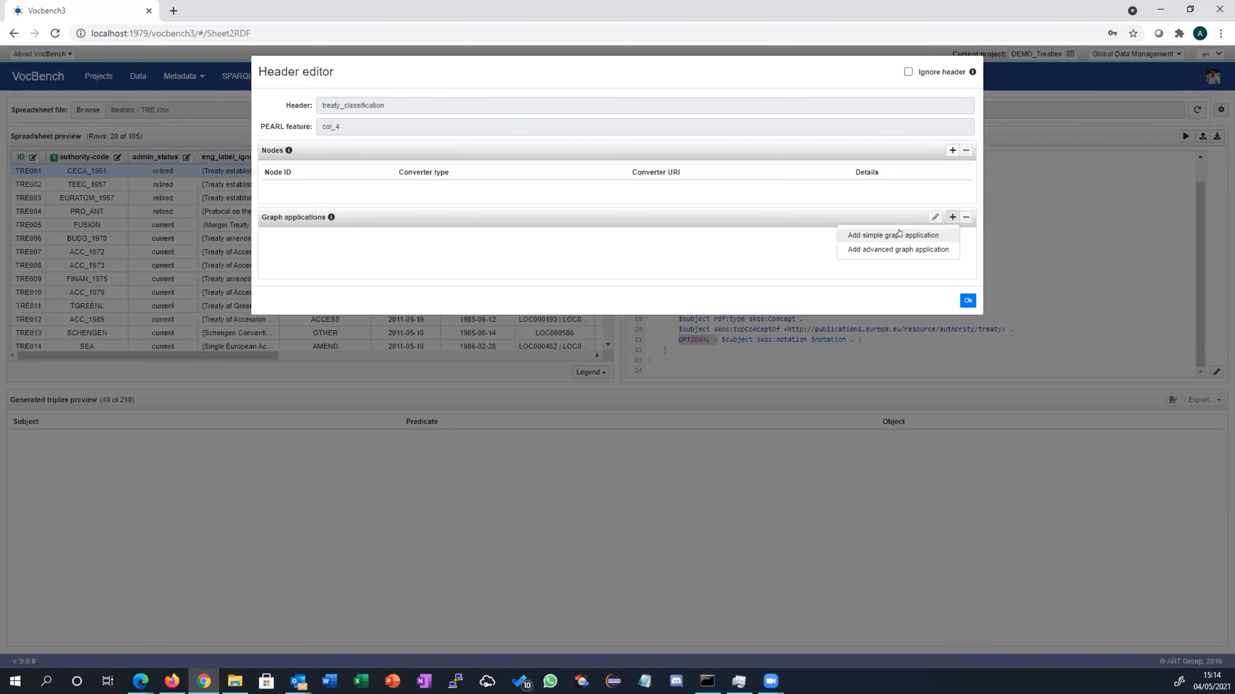
click(898, 235)
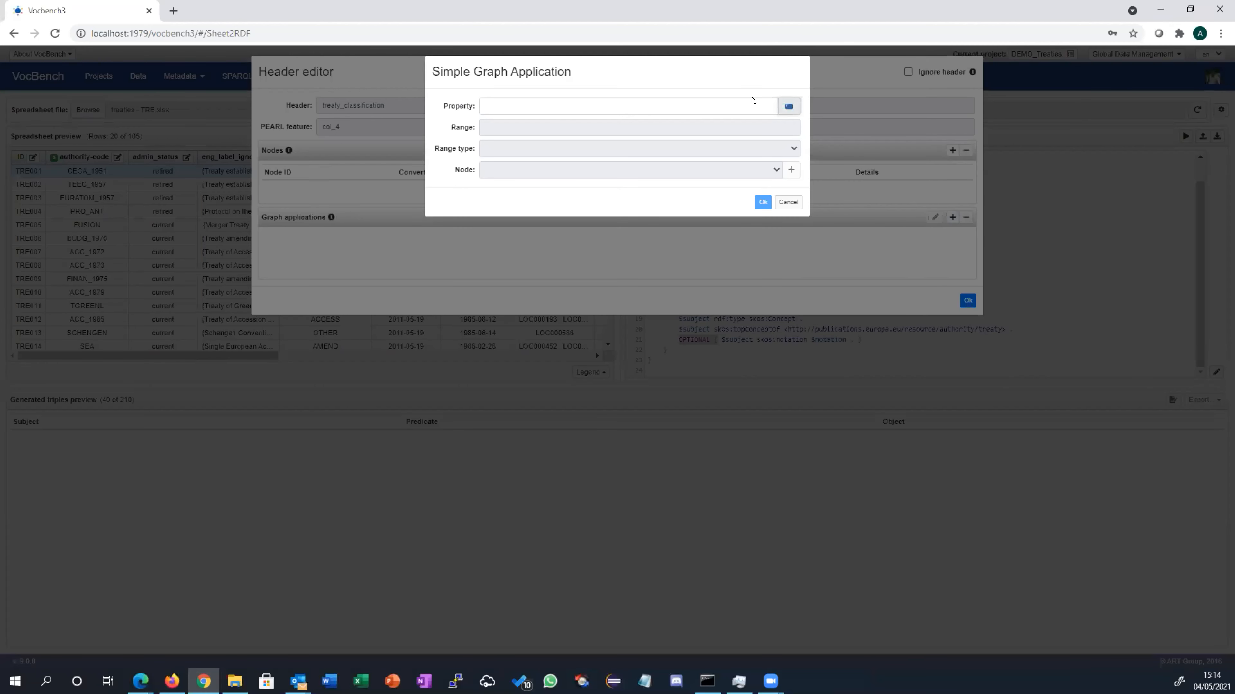
click(788, 107)
click(458, 611)
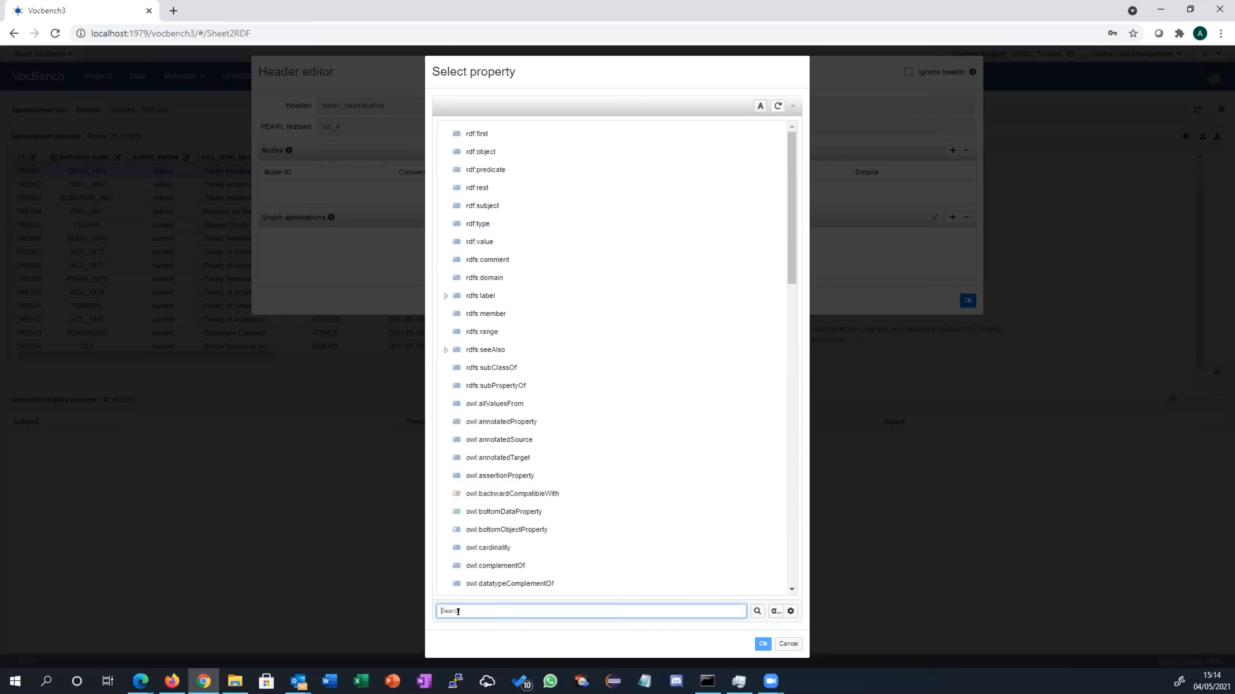
text(topconc)
key(Return)
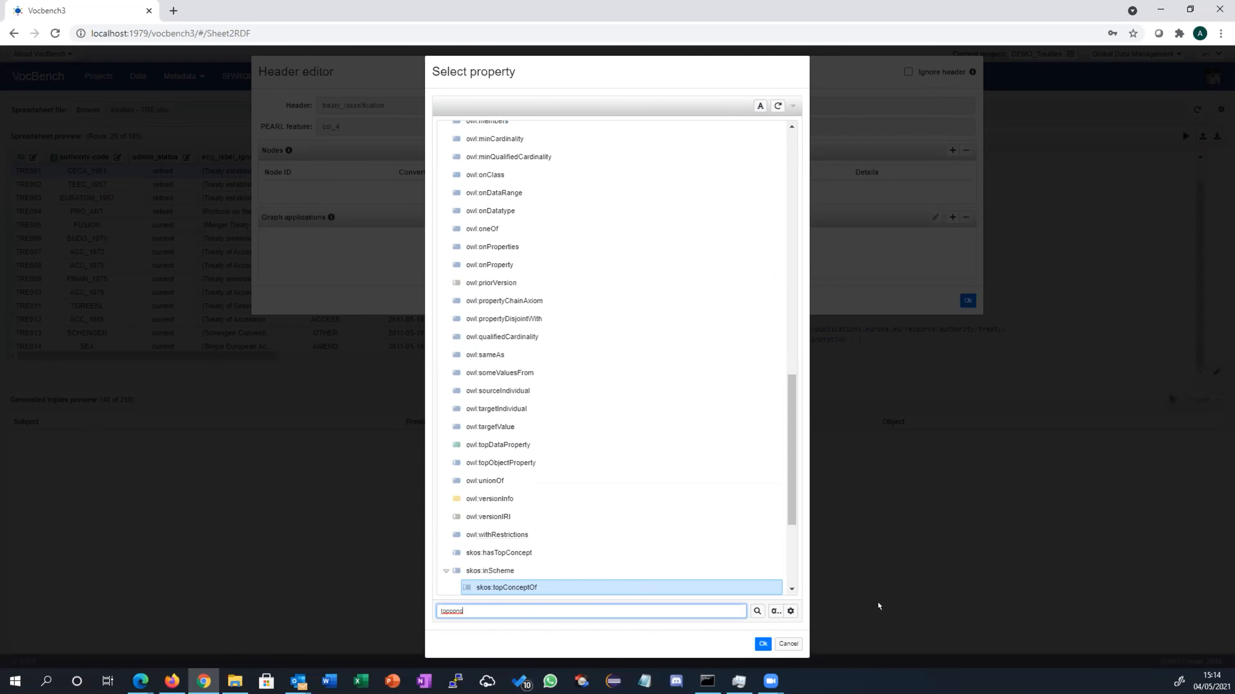
click(763, 644)
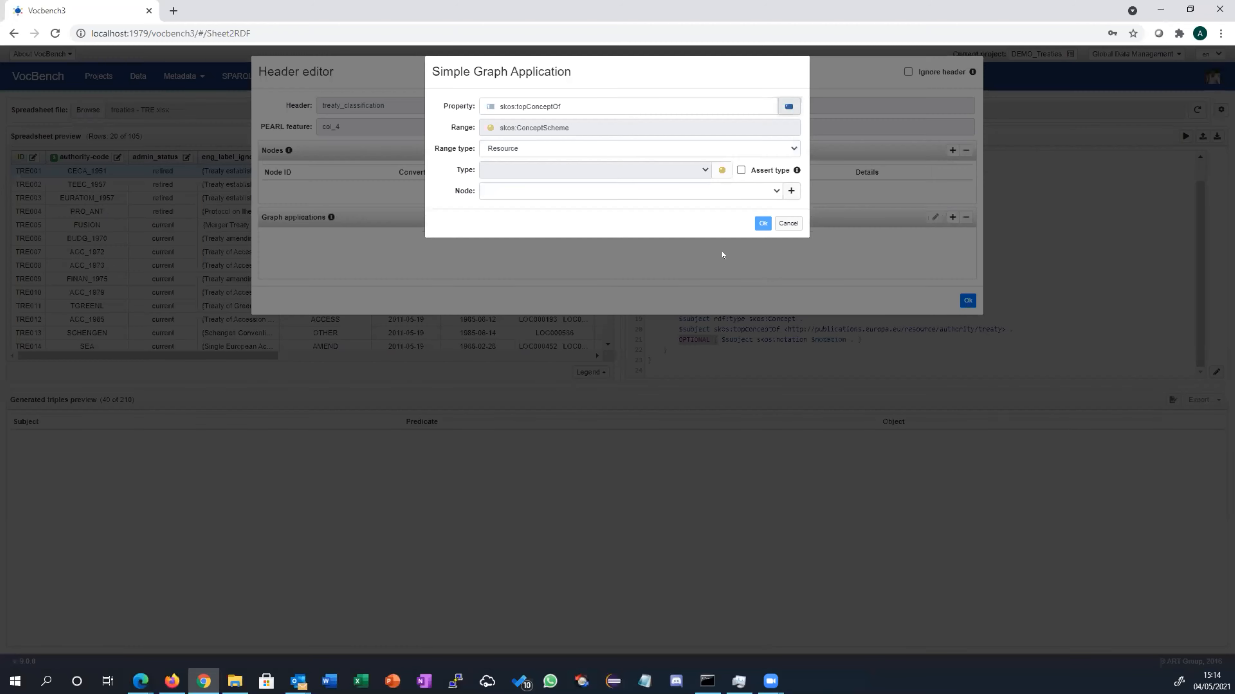
- Enable type assertion for the graph application with skos:ConceptScheme as the type, and check the selectable classes
click(742, 171)
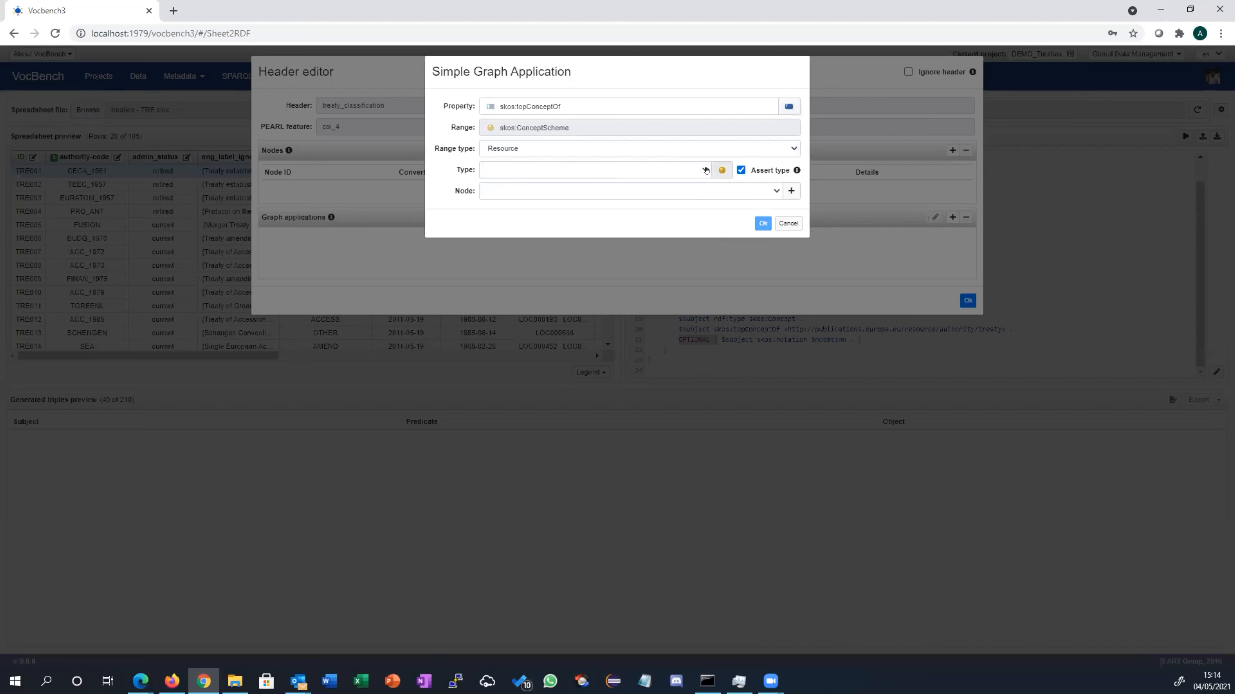
click(590, 172)
click(567, 190)
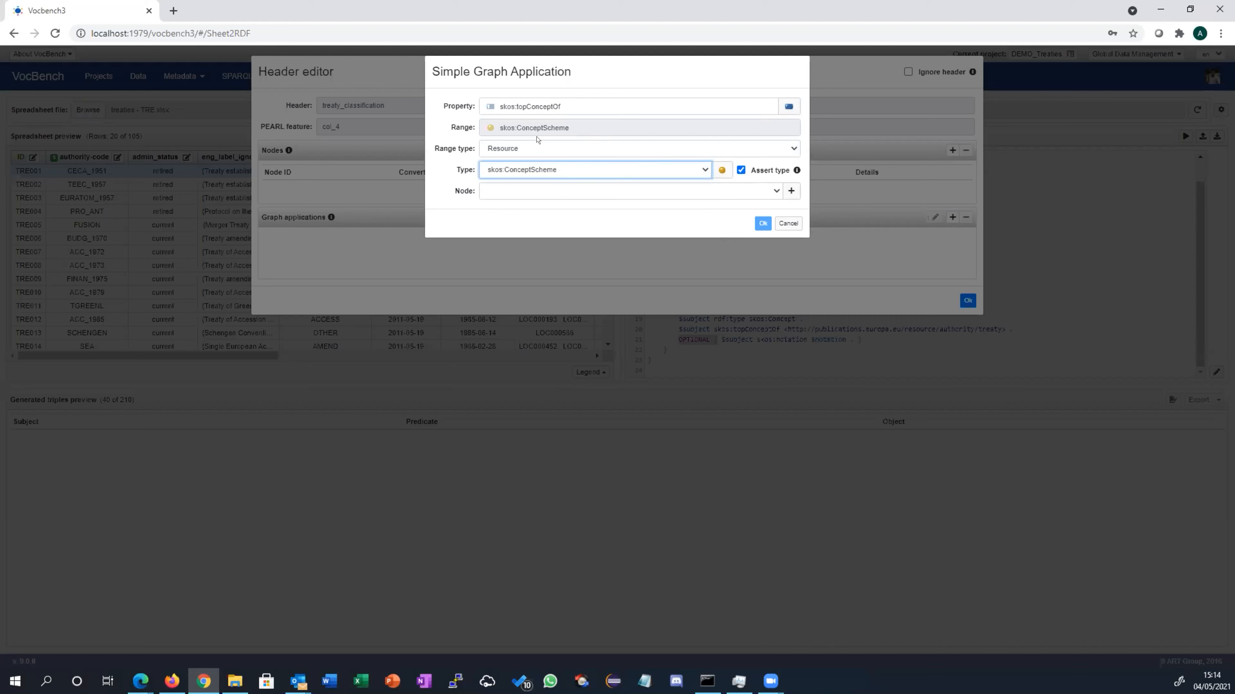
double_click(571, 122)
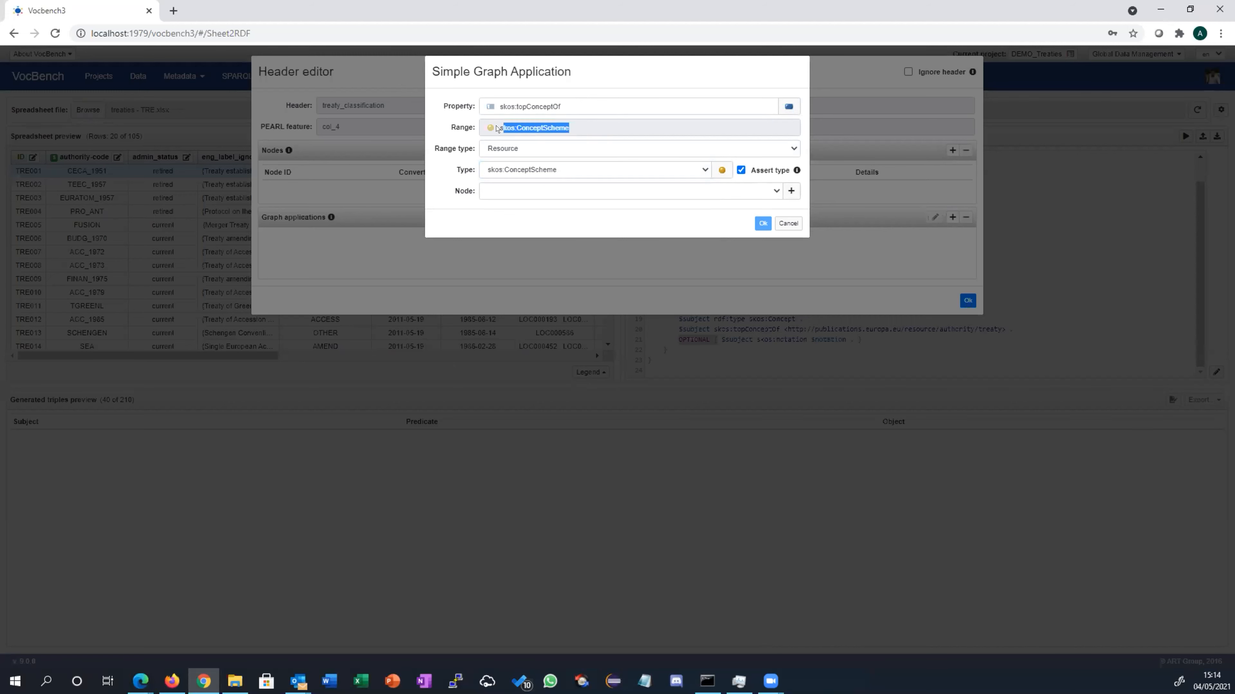
click(577, 126)
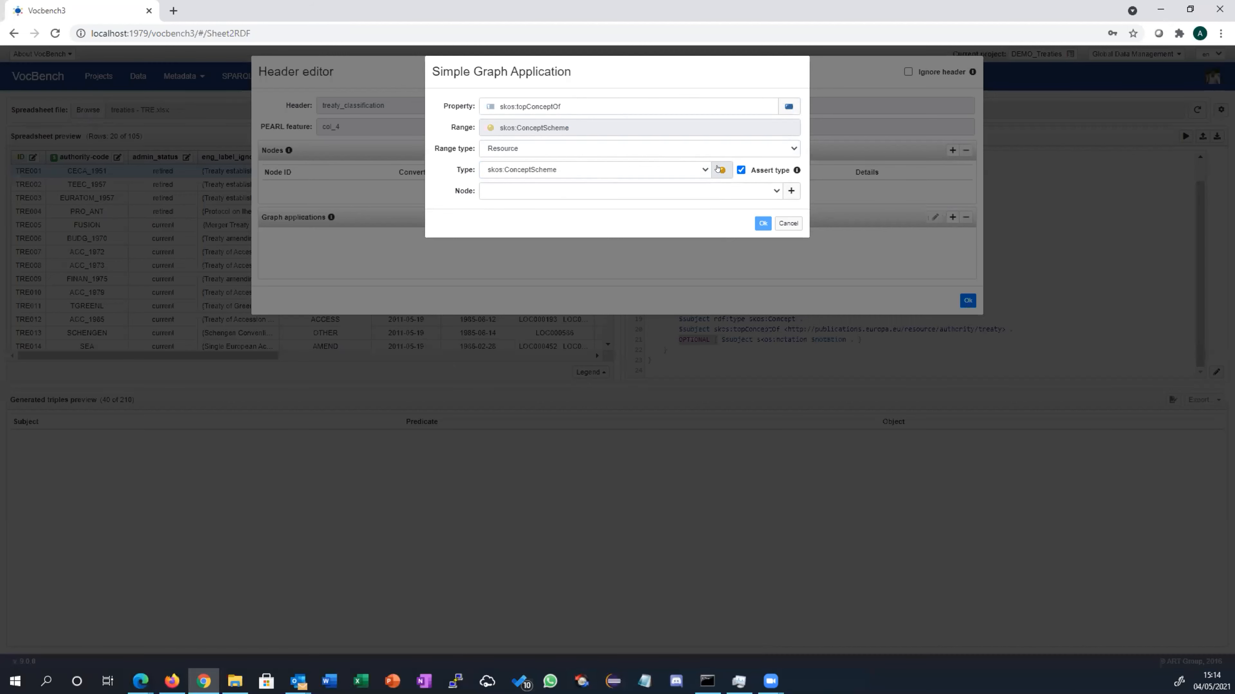
click(719, 169)
click(518, 133)
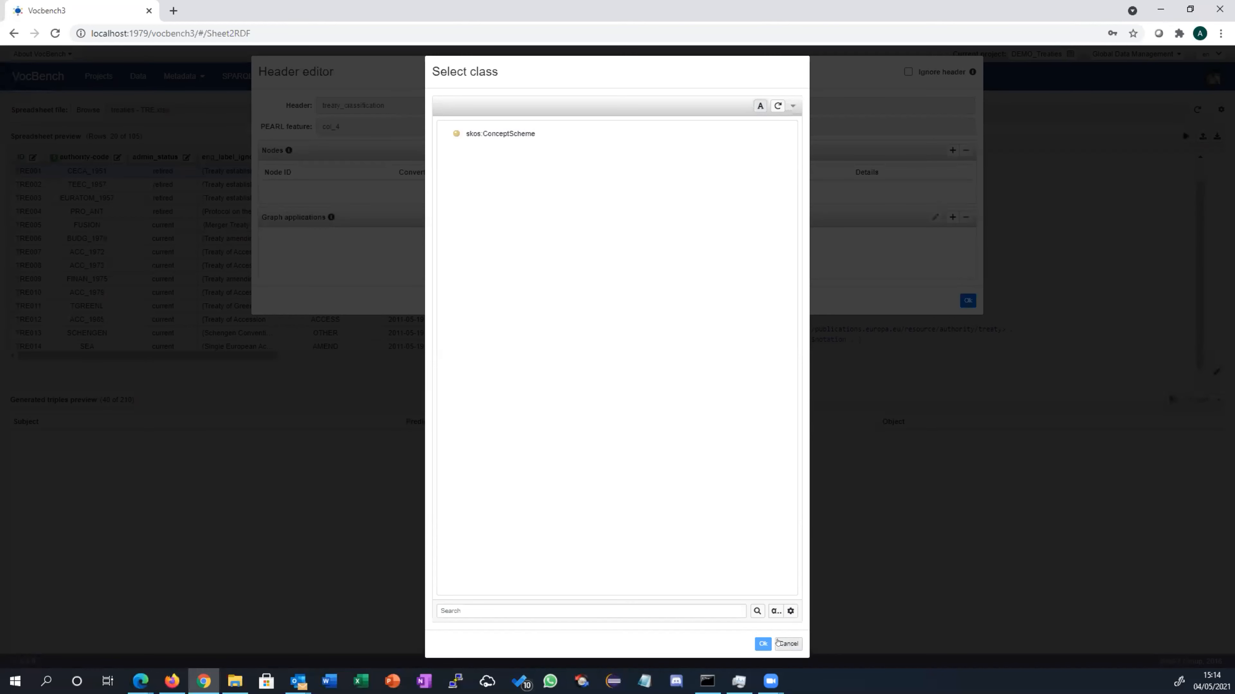
click(788, 644)
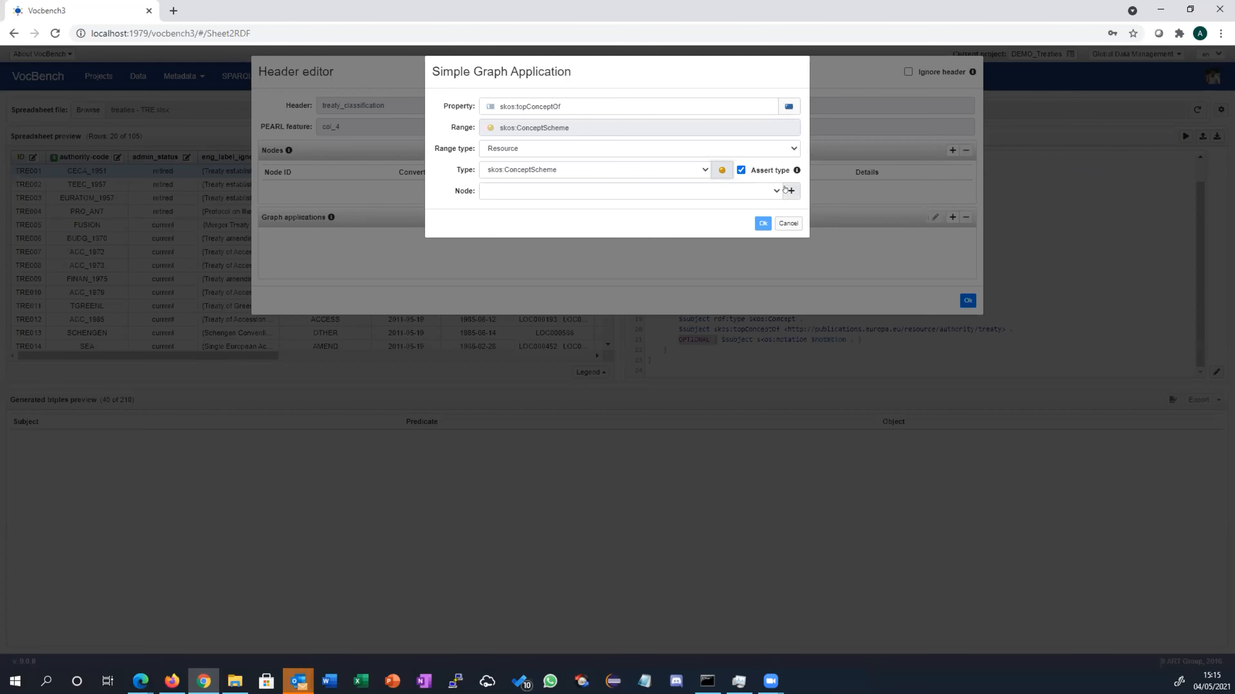
- Create a node named schemes with DefaultConverter for the graph application and save the treaty_classification header mapping
click(790, 191)
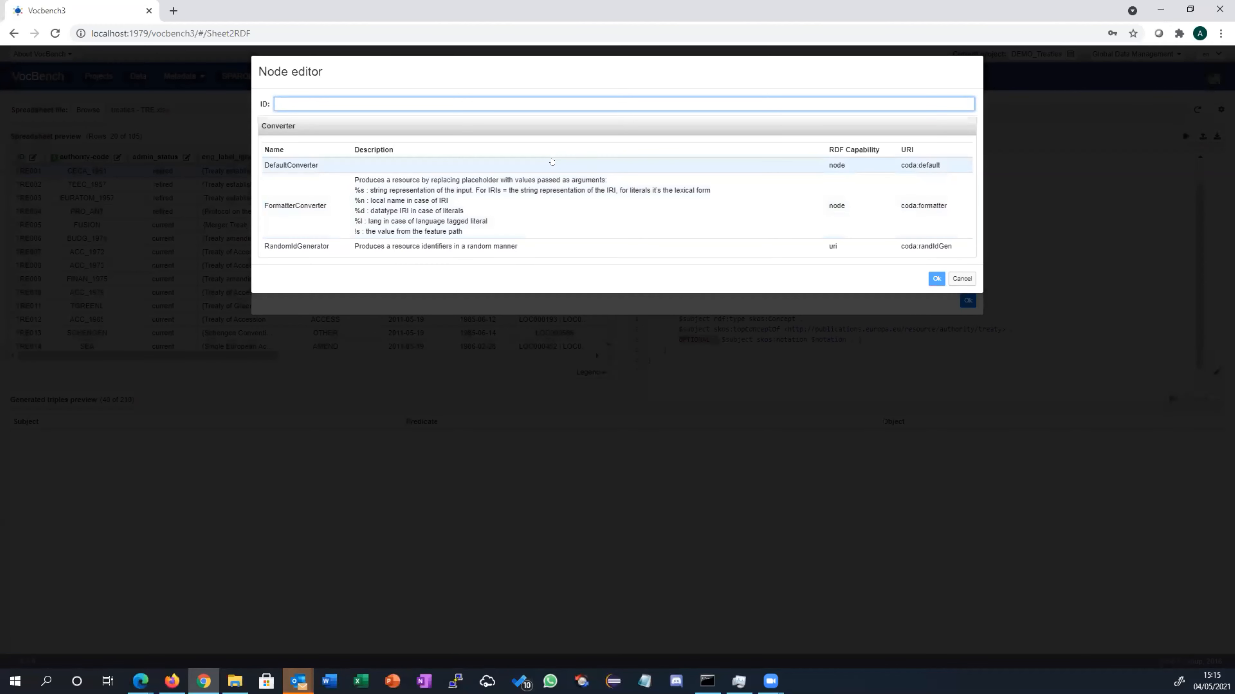
click(552, 161)
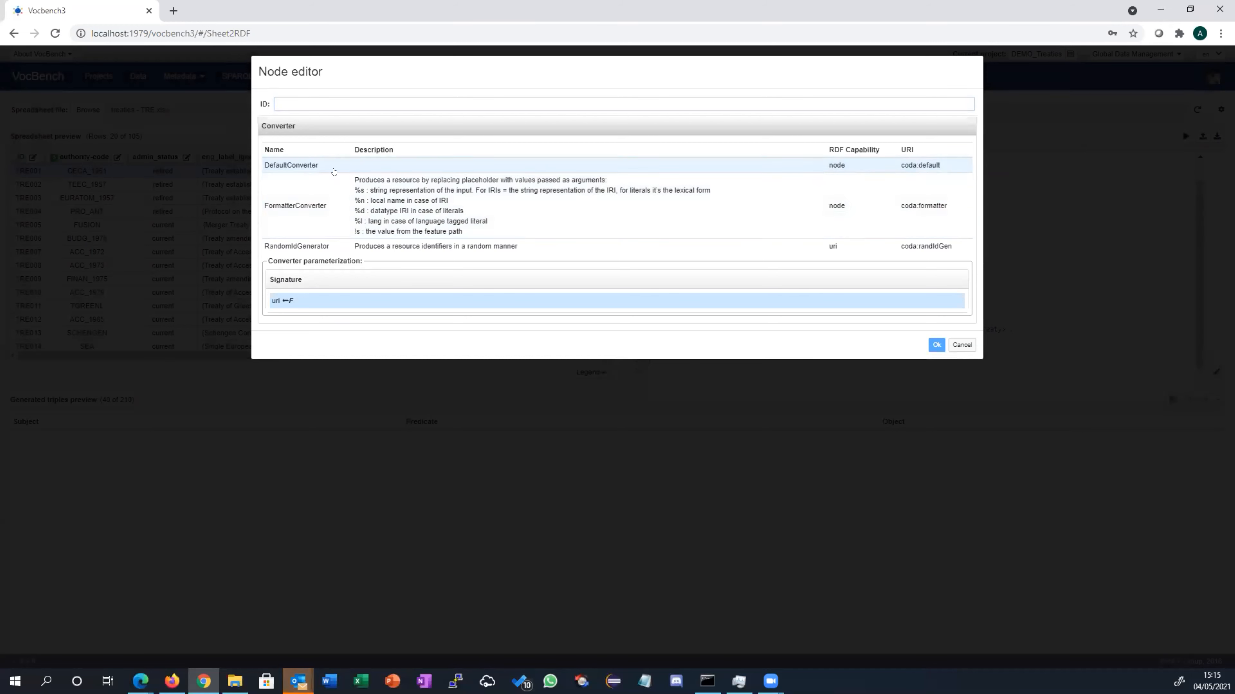
click(334, 99)
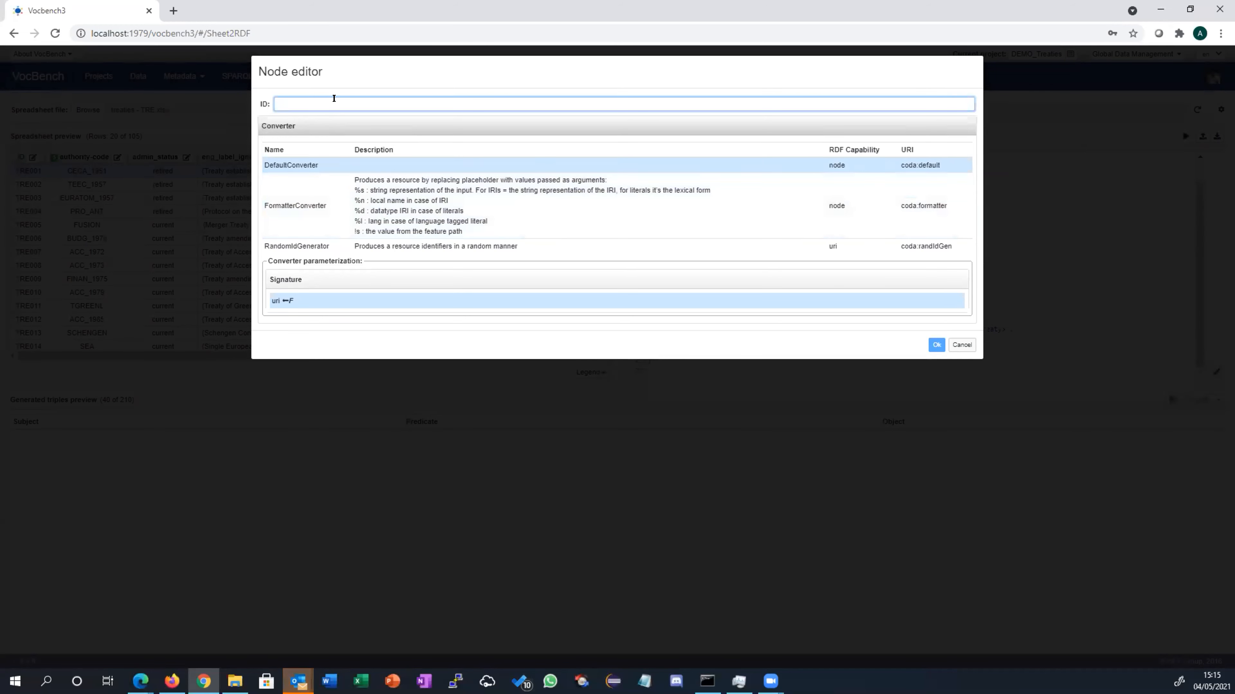
text(schemes)
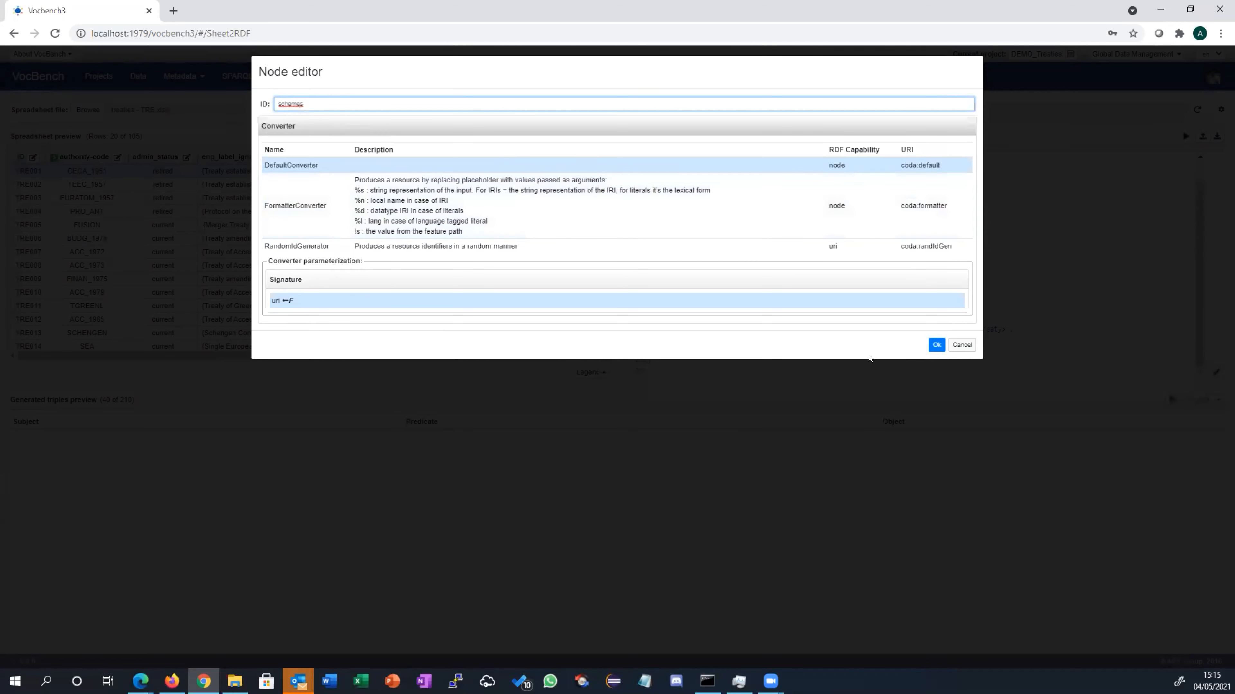
click(936, 345)
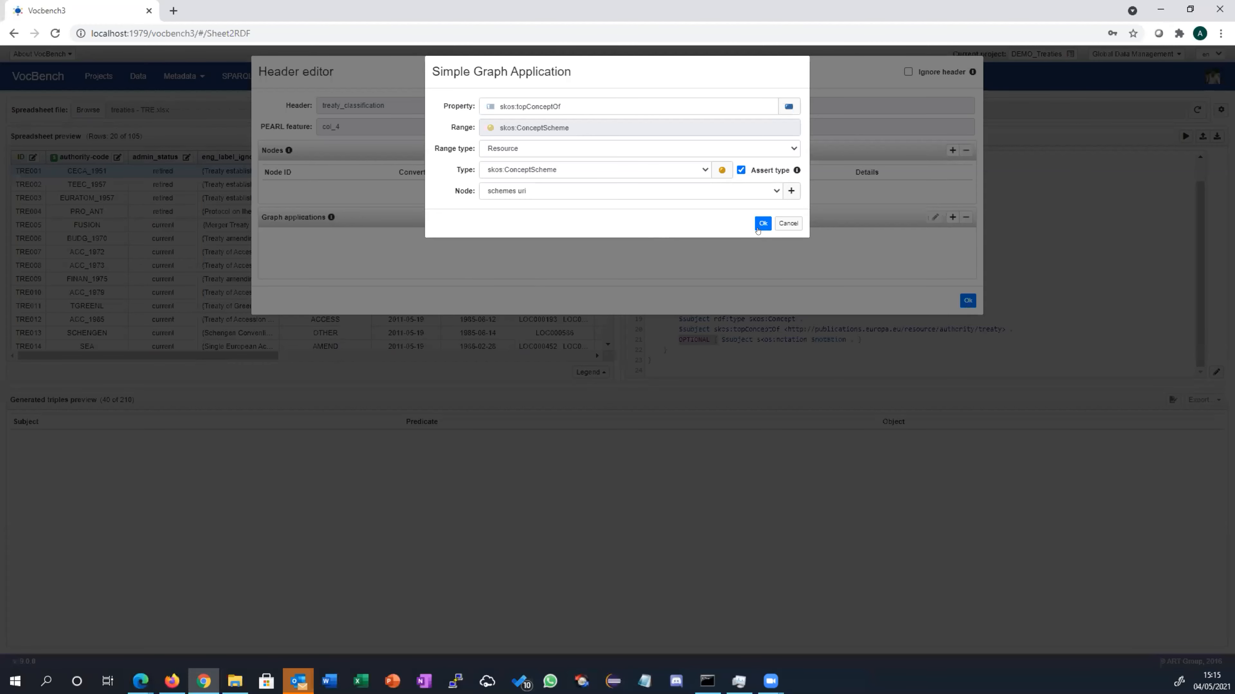
click(763, 223)
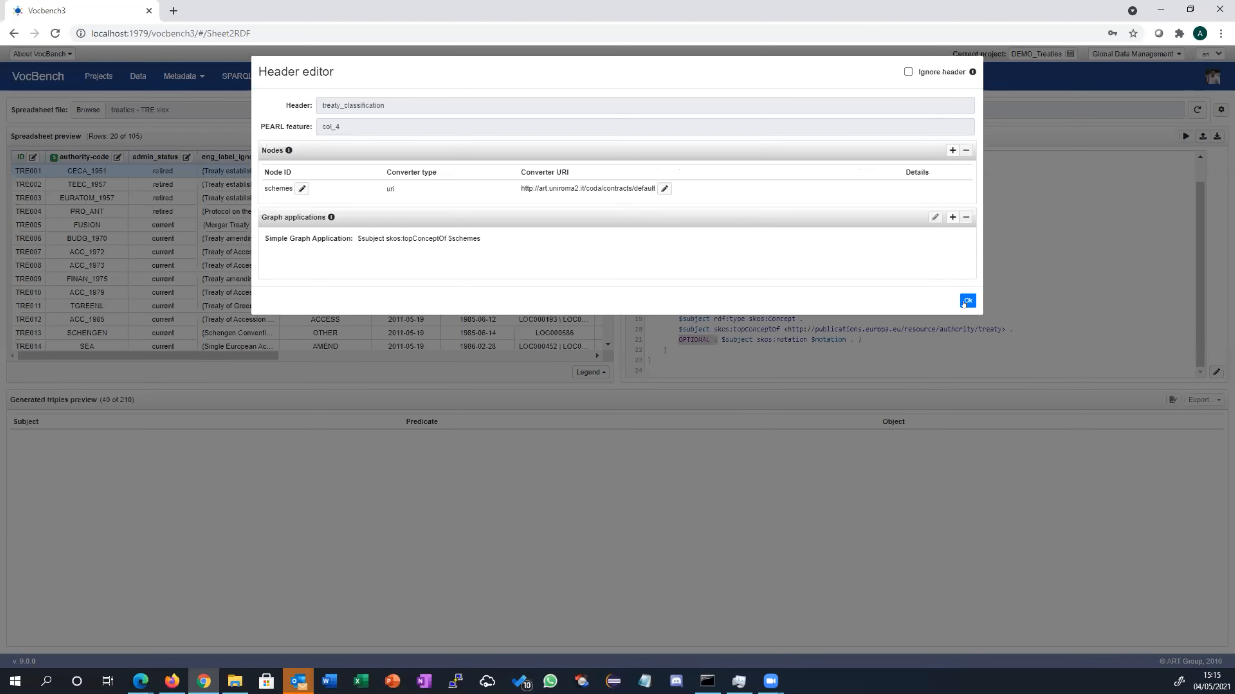
click(966, 301)
- Regenerate the PEARL code and examine the optional block covering skos:topConceptOf and the schemes' type
click(571, 136)
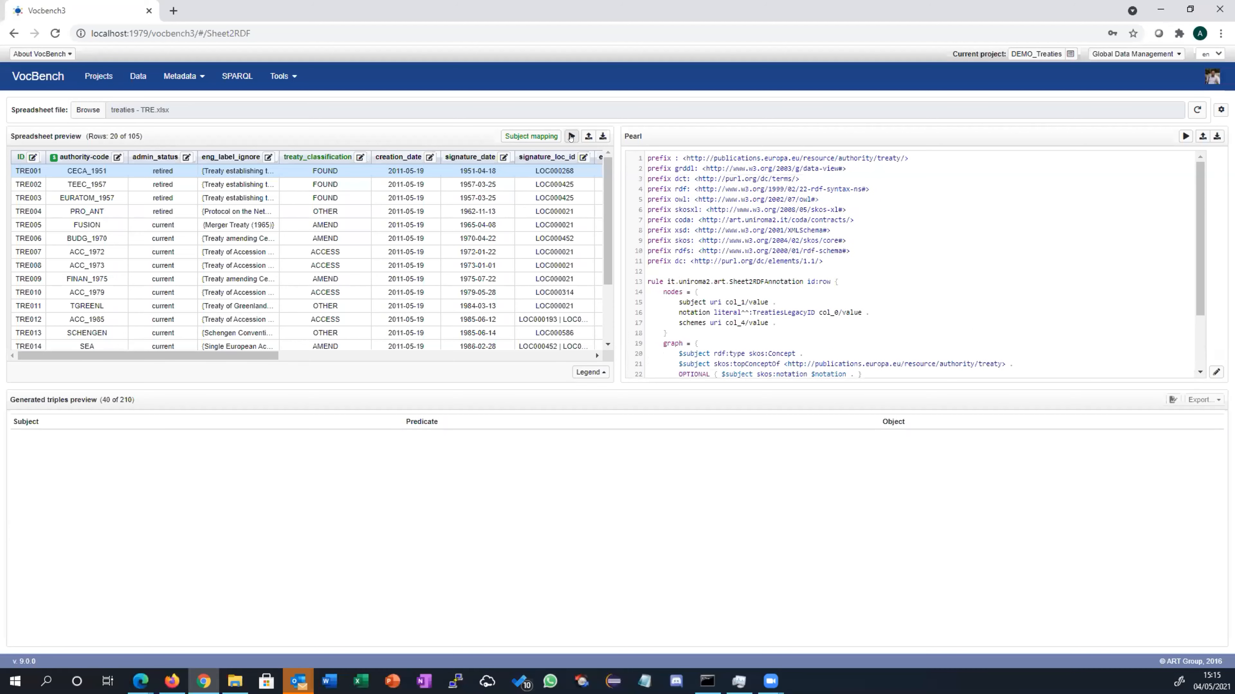
scroll(818, 263, down, 2)
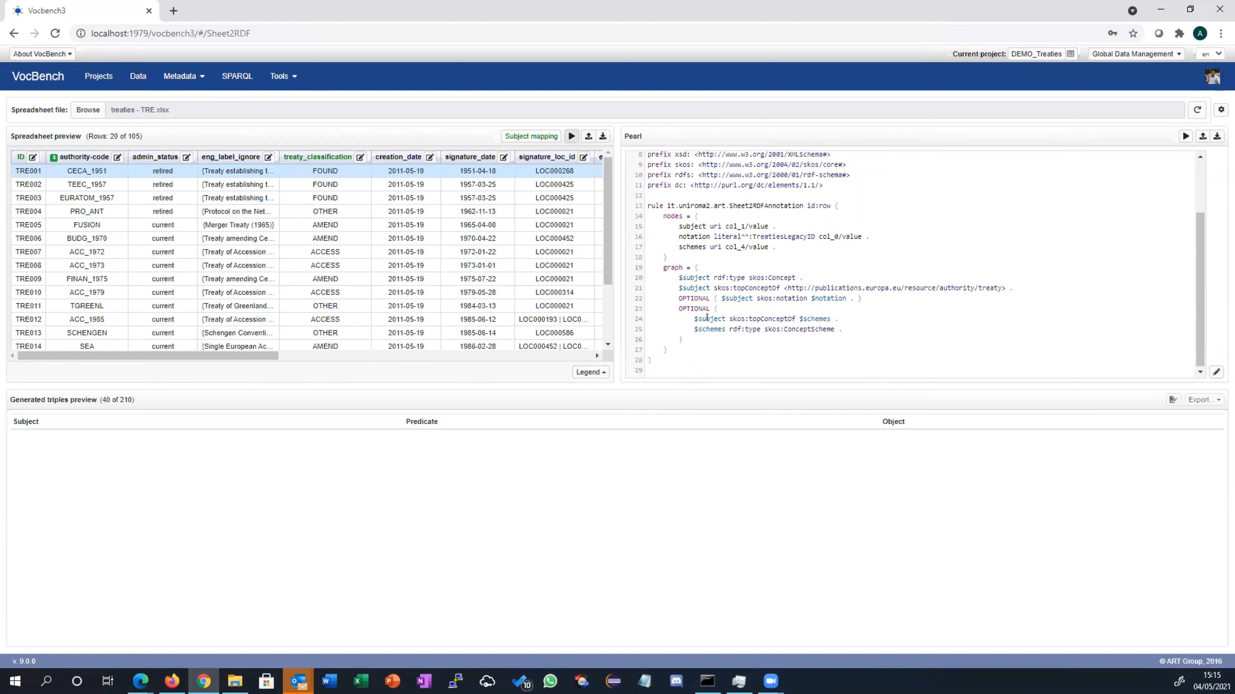
drag(848, 329, 643, 304)
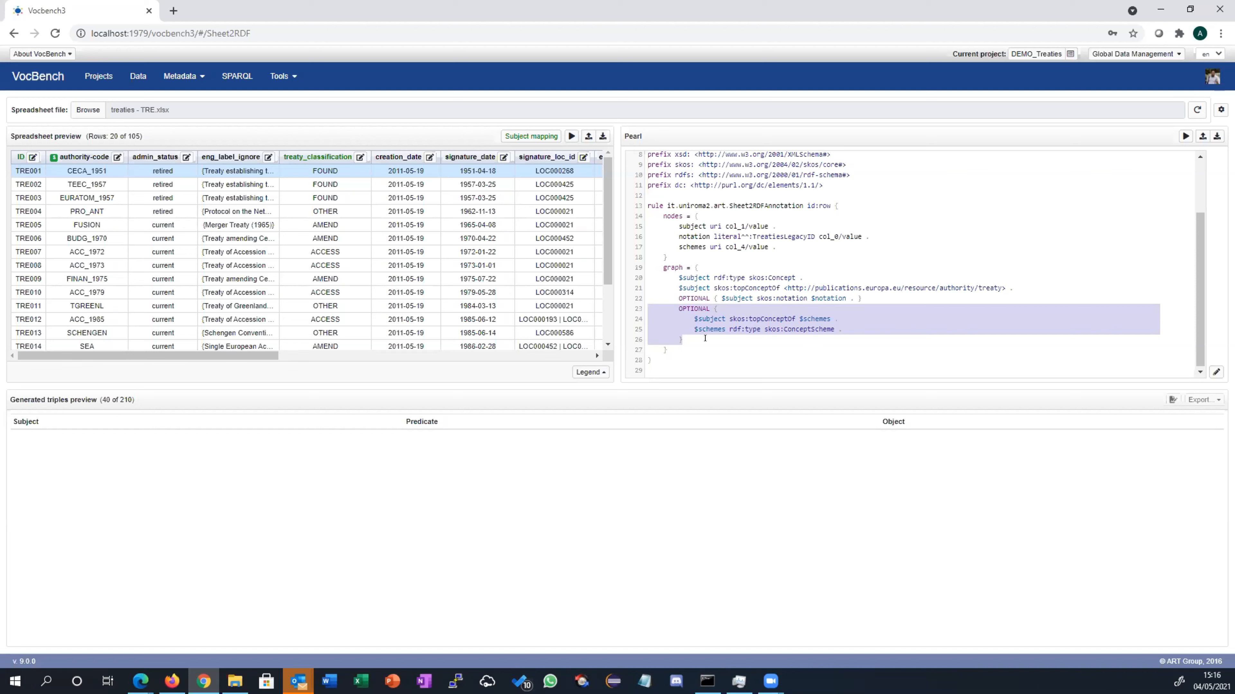
drag(683, 339, 622, 305)
drag(696, 336, 674, 298)
- Inspect the creation_date header's mapping, leave it unmapped, and open the project's namespaces and imports
click(428, 157)
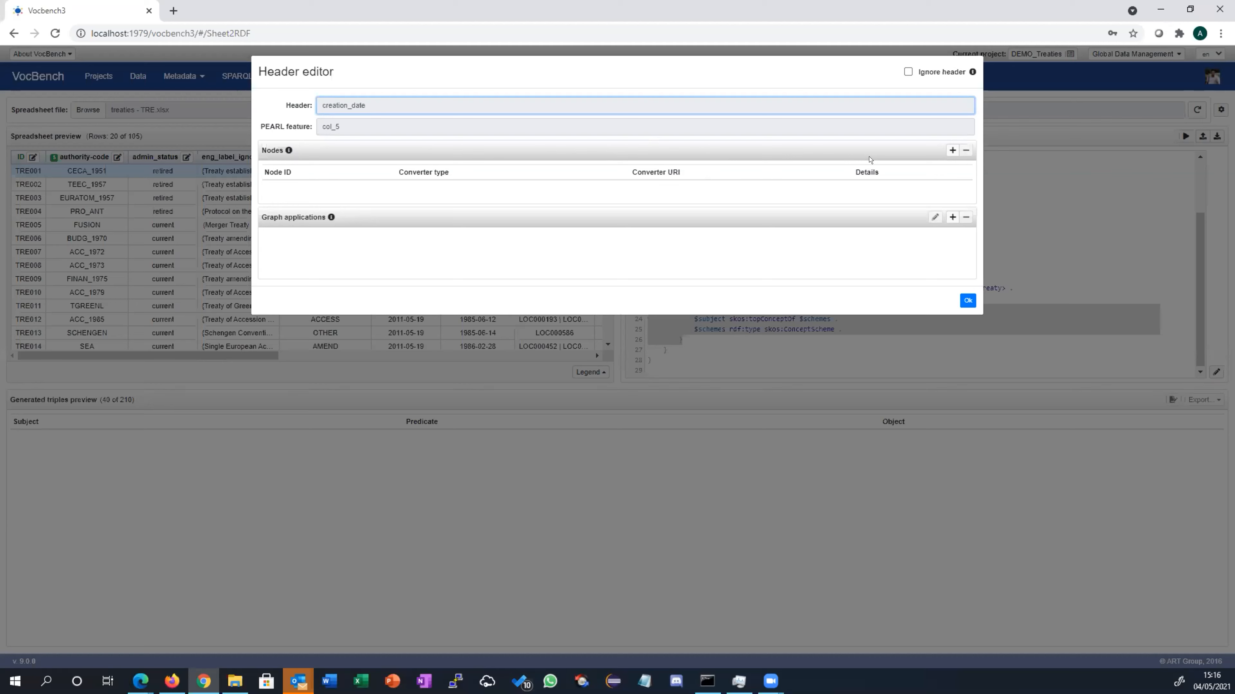
click(965, 299)
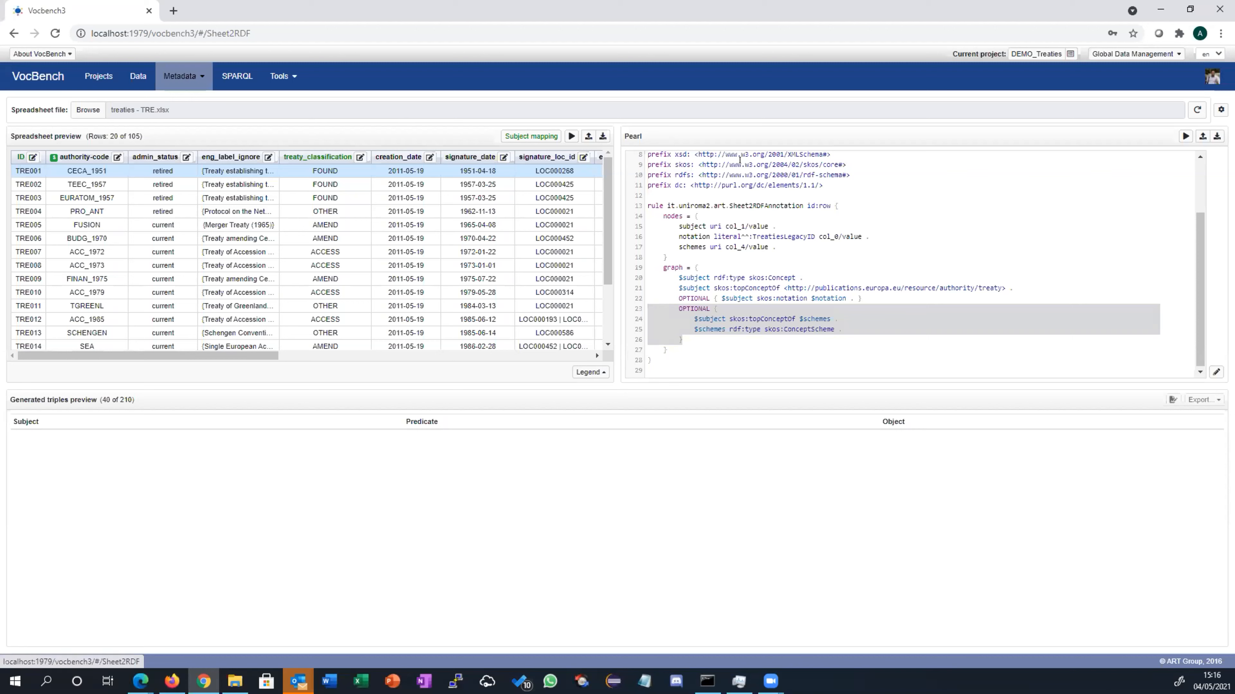
click(182, 76)
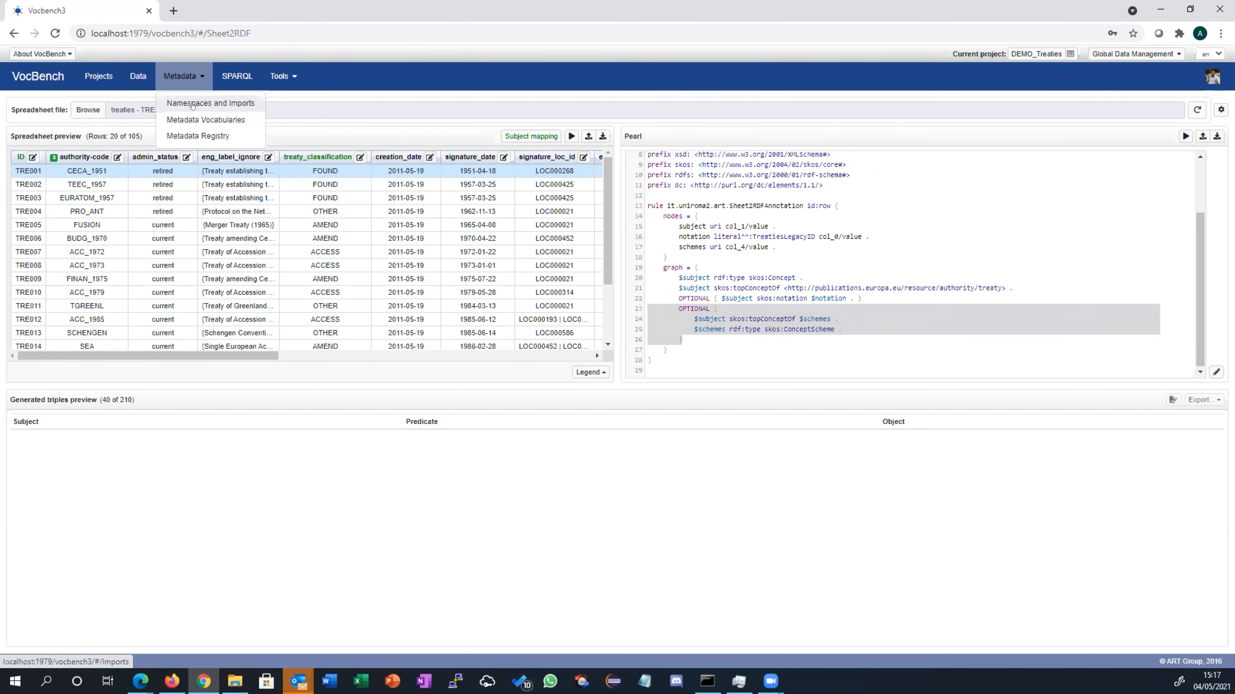
click(193, 105)
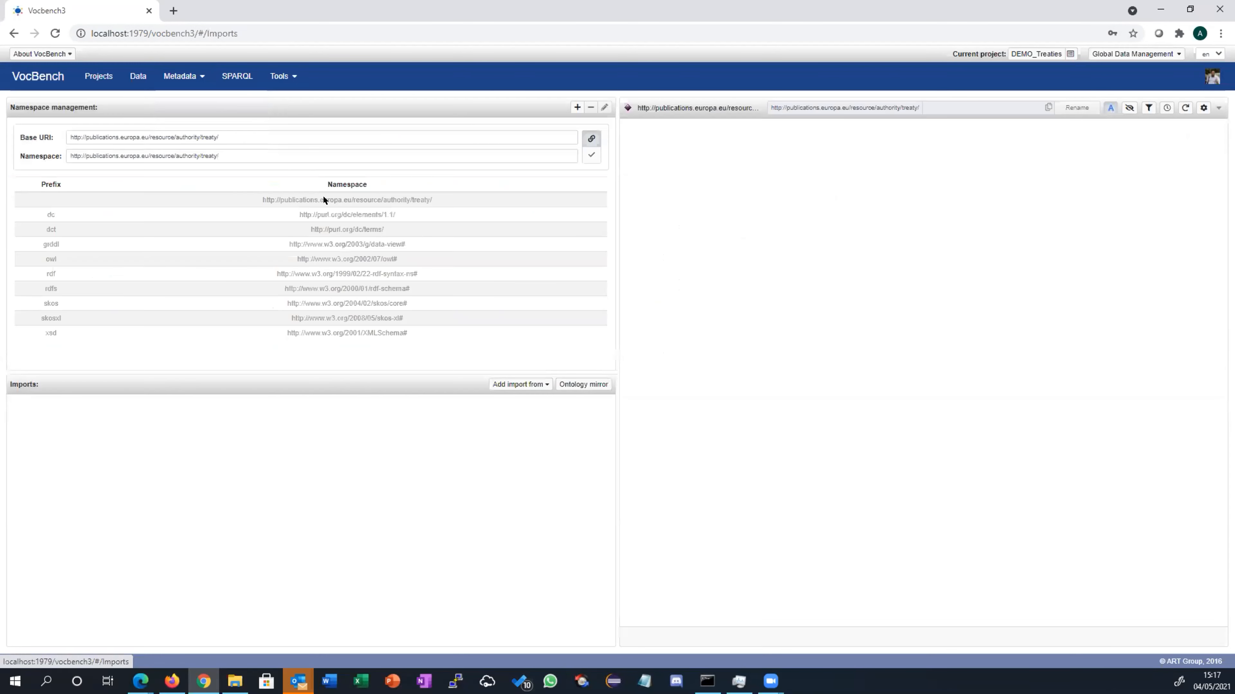
click(540, 385)
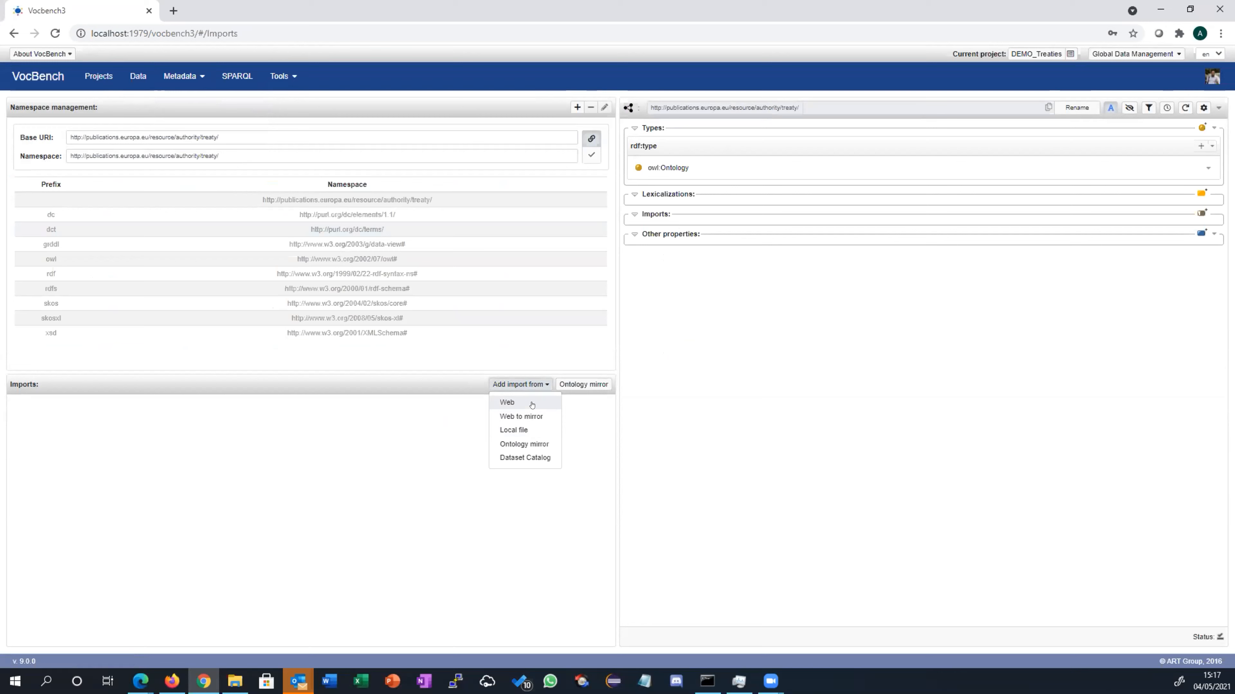
click(541, 440)
click(629, 105)
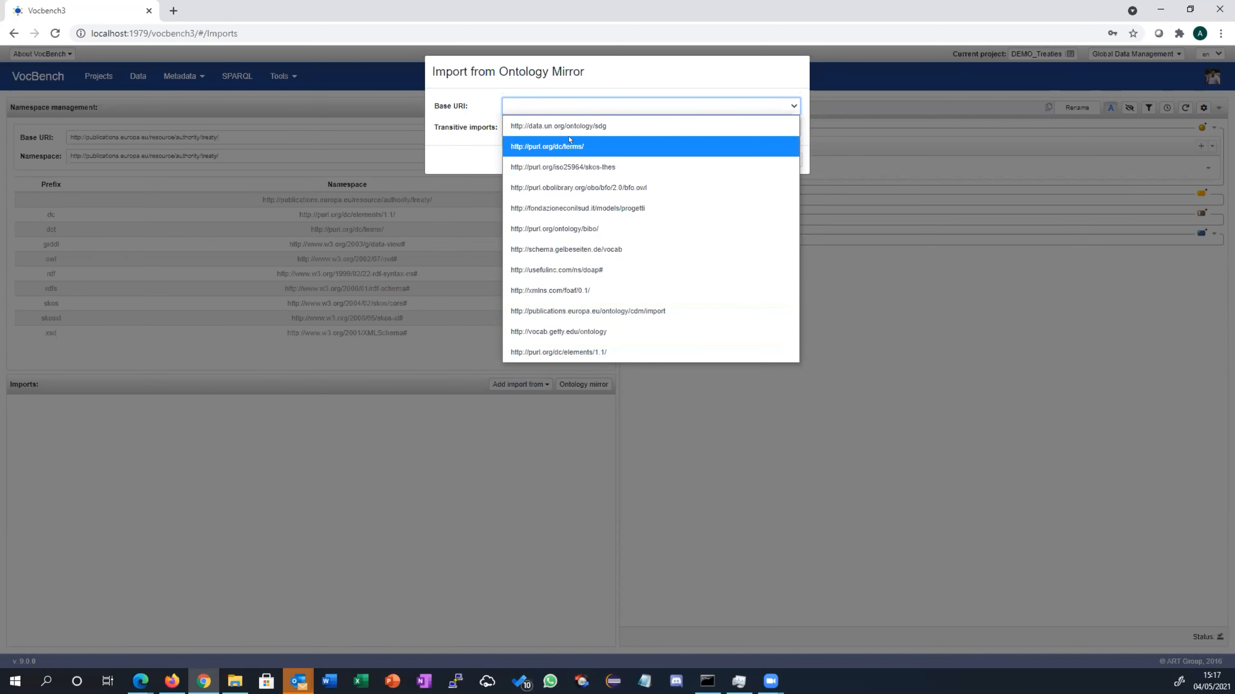
key(Up)
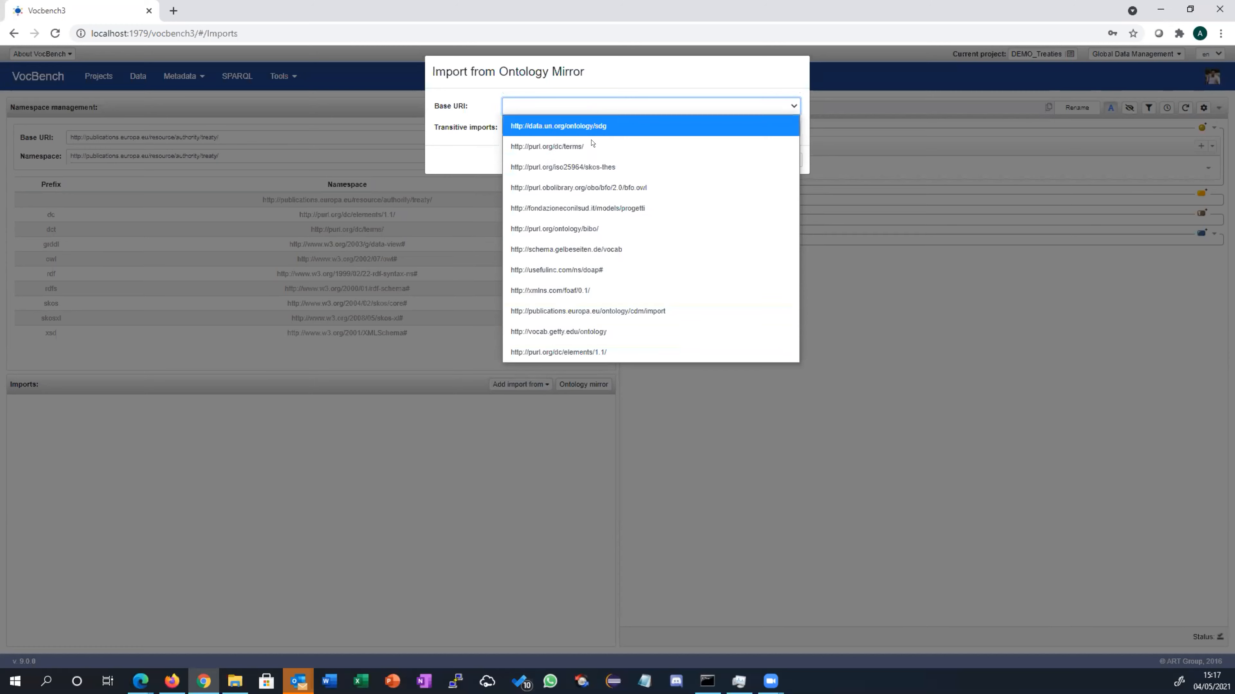
click(650, 65)
click(788, 159)
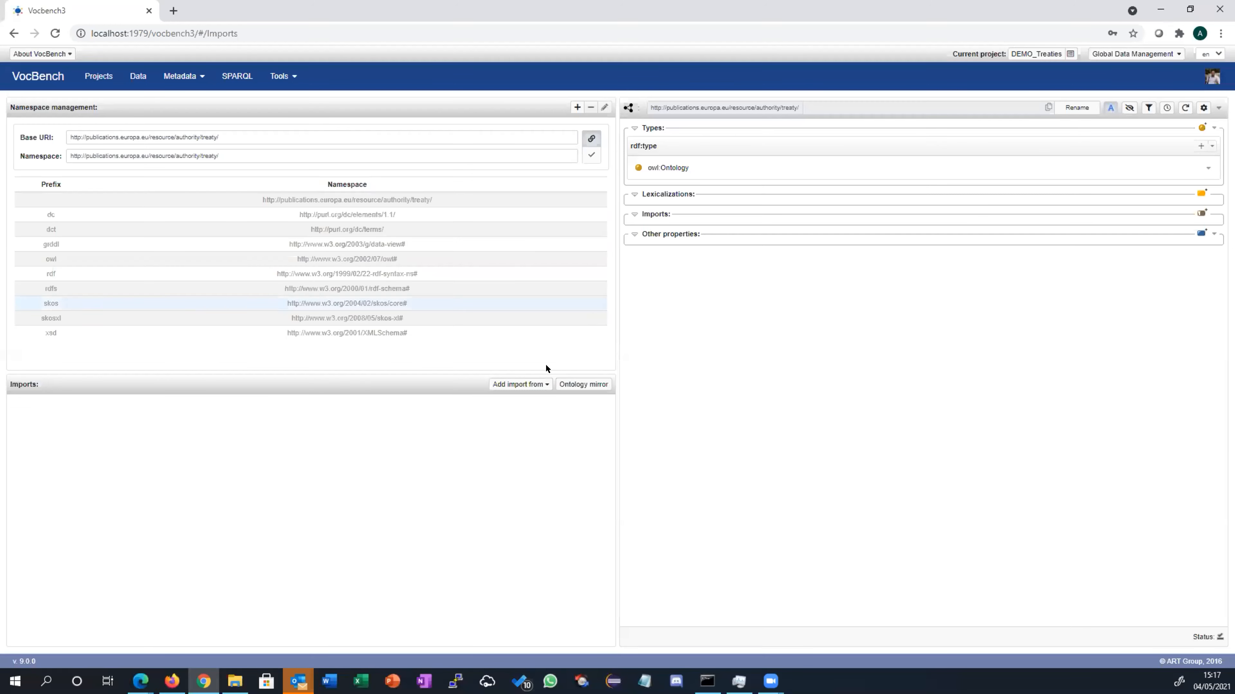
- Start an import from the dataset catalog and search Linked Open Vocabularies (LOV) for dcterms
click(539, 385)
click(525, 457)
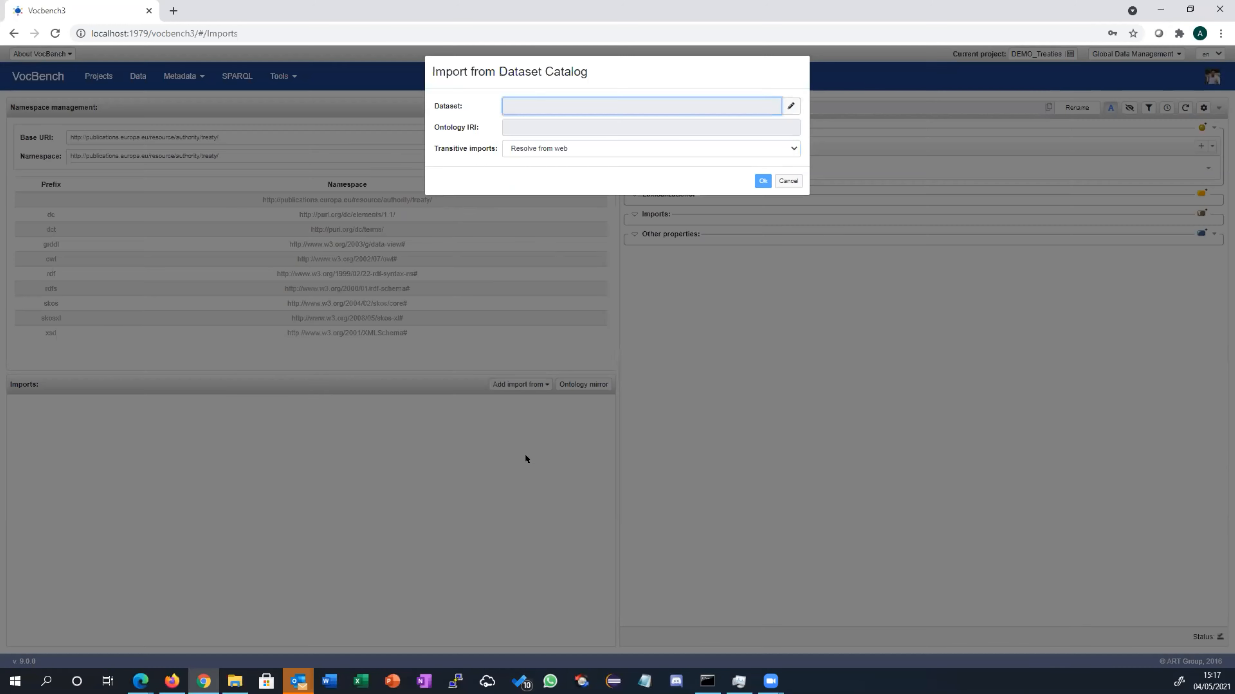
click(788, 106)
click(427, 108)
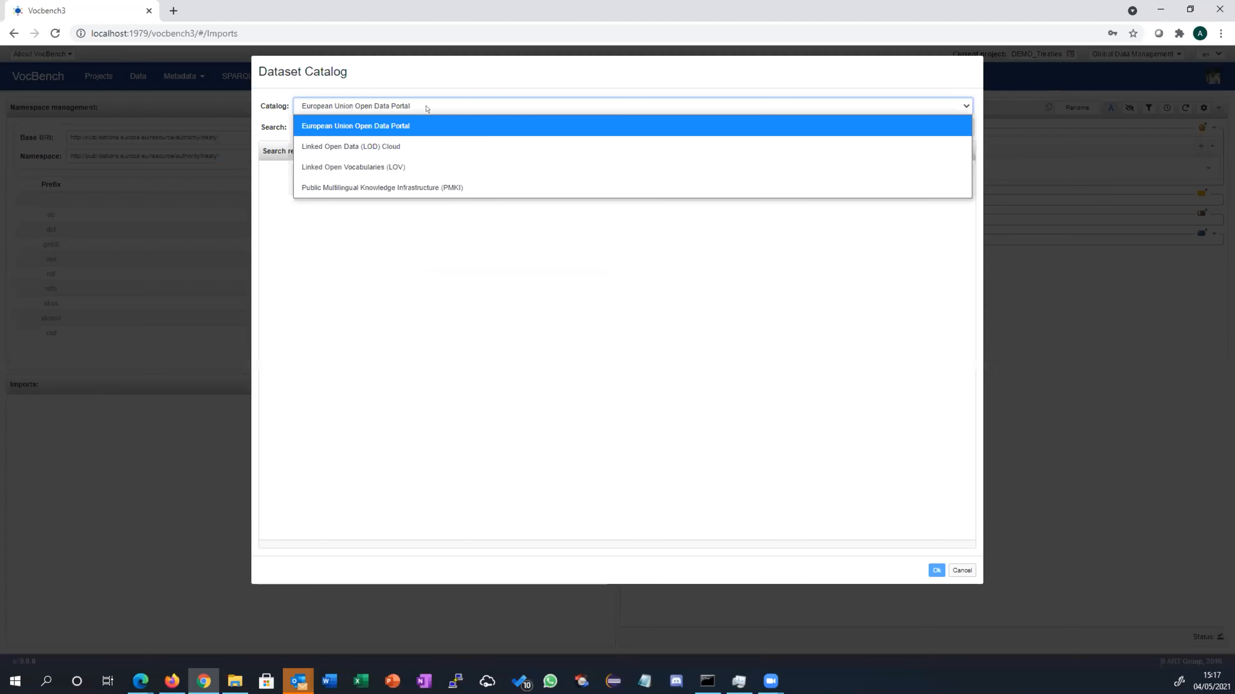
click(387, 167)
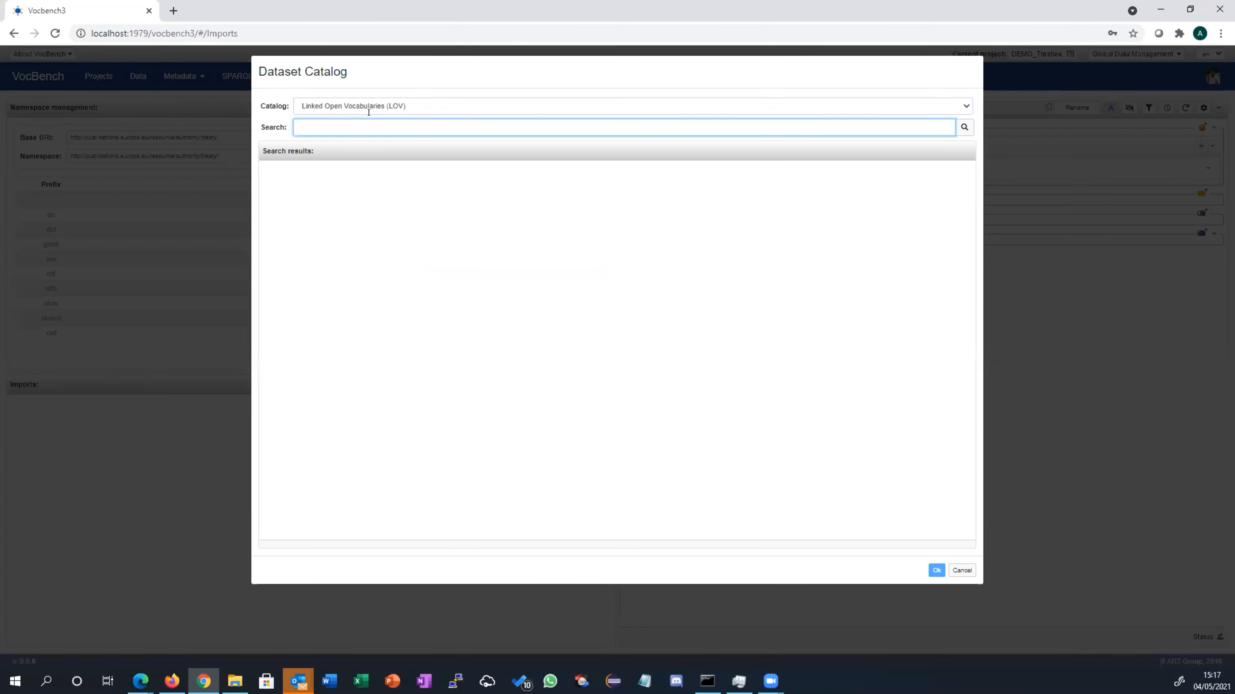
text(dcterr)
key(Return)
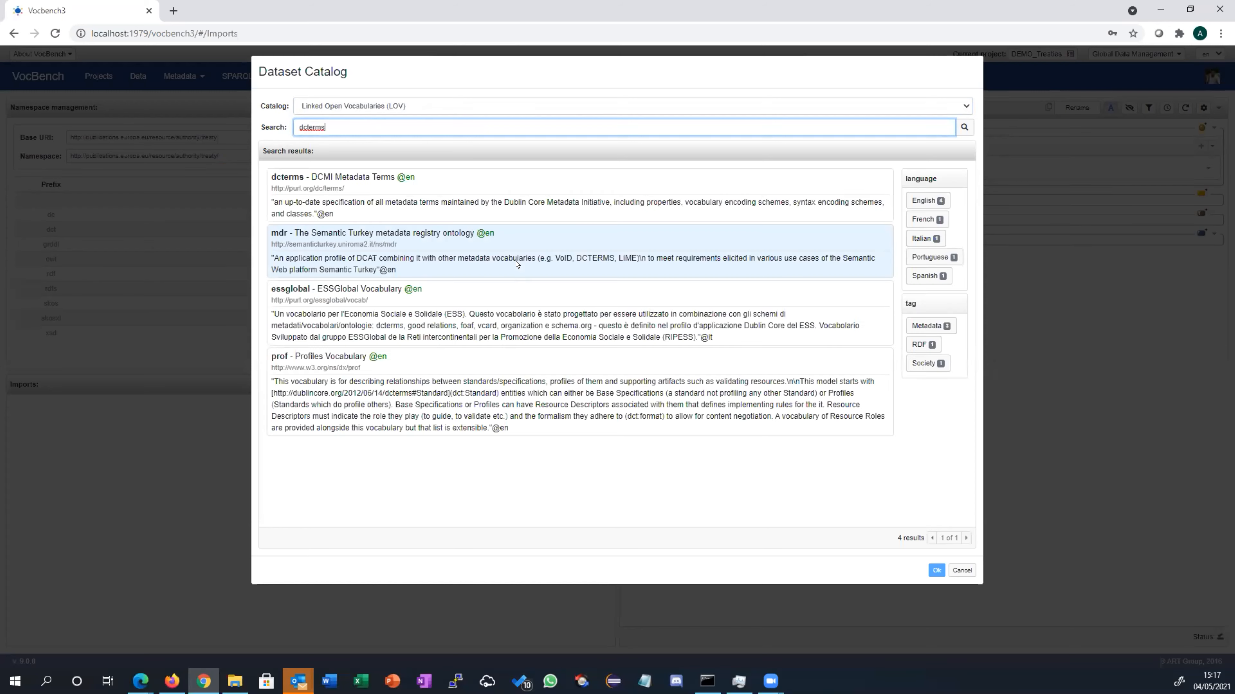
- Import the dcterms - DCMI Metadata Terms vocabulary with transitive imports resolved from the web
click(449, 179)
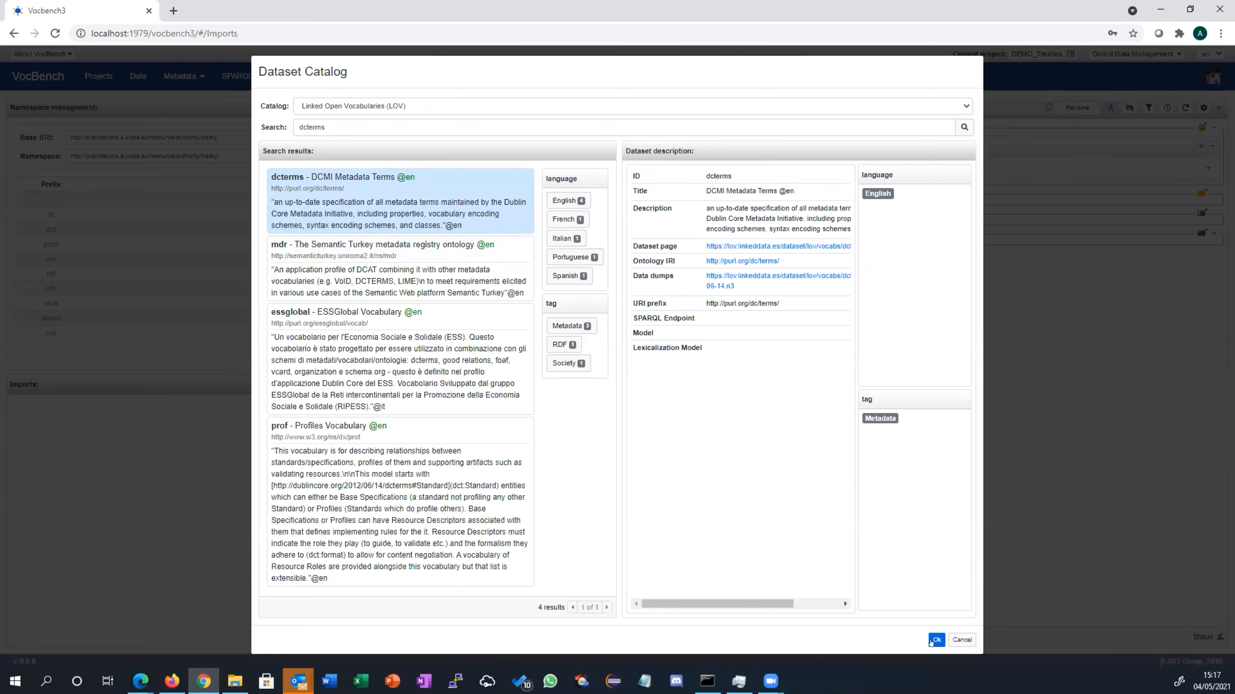
click(936, 640)
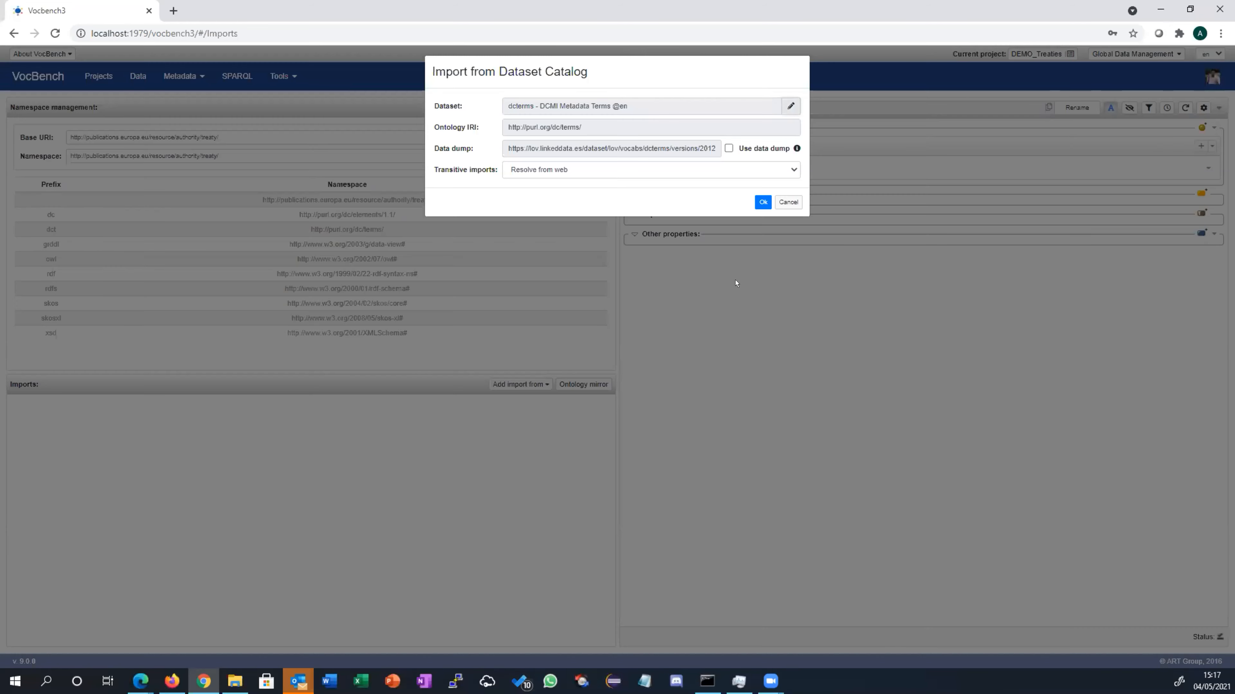
click(761, 201)
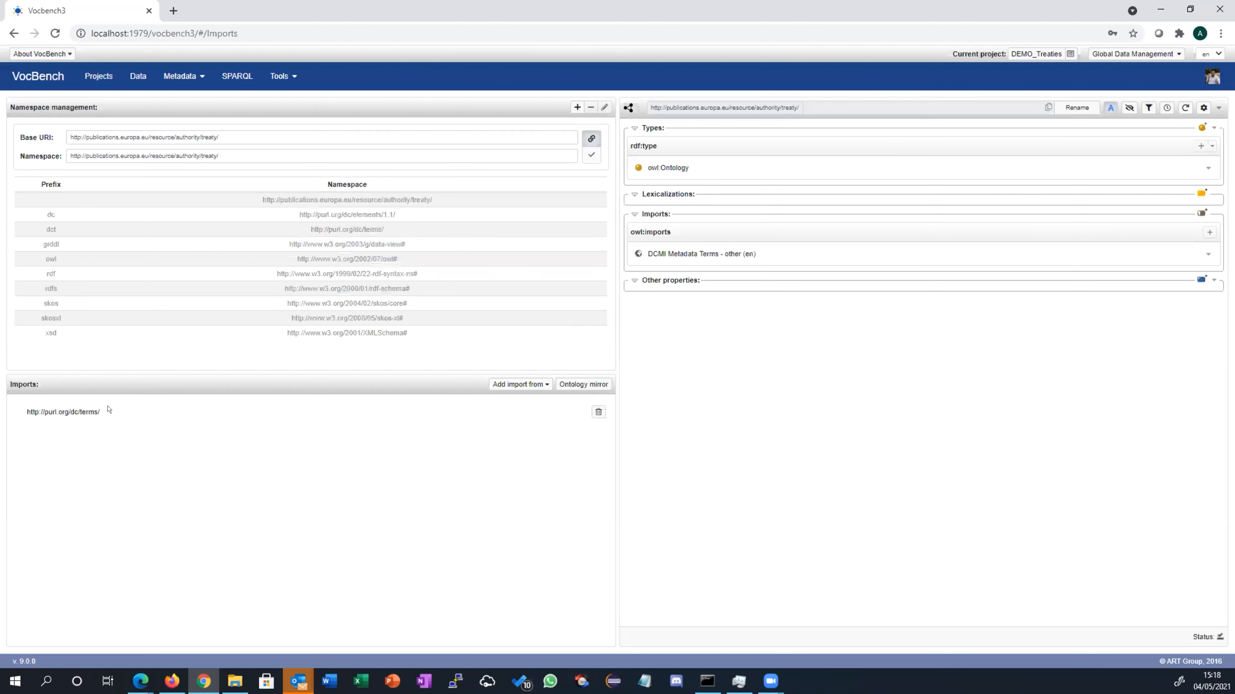
- Check the imported Dublin Core terms in the property tree and the namespace mapped to the dct prefix
click(138, 76)
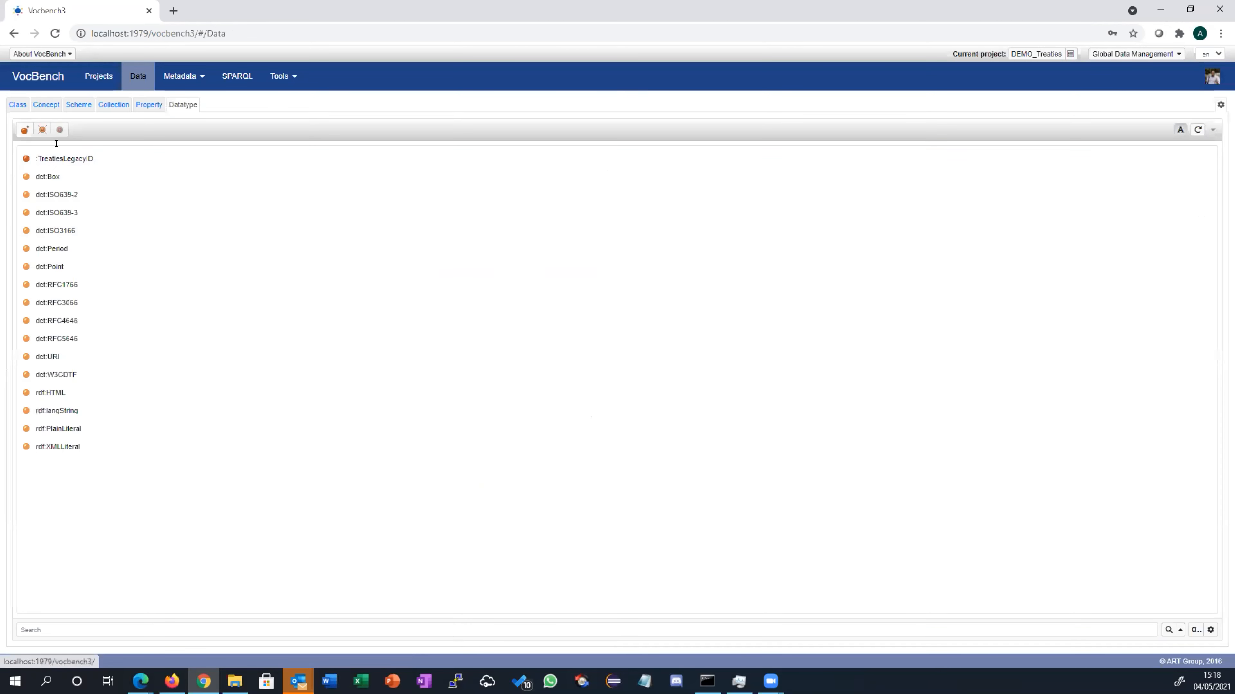
click(149, 104)
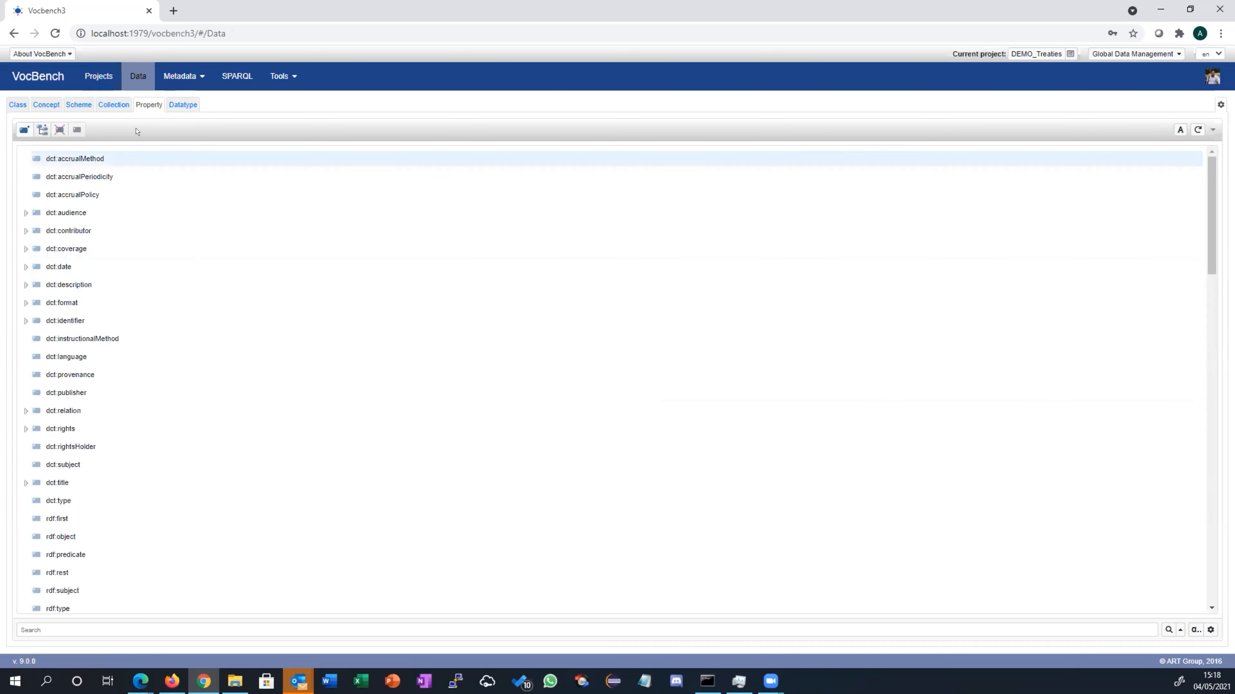
click(180, 76)
click(204, 102)
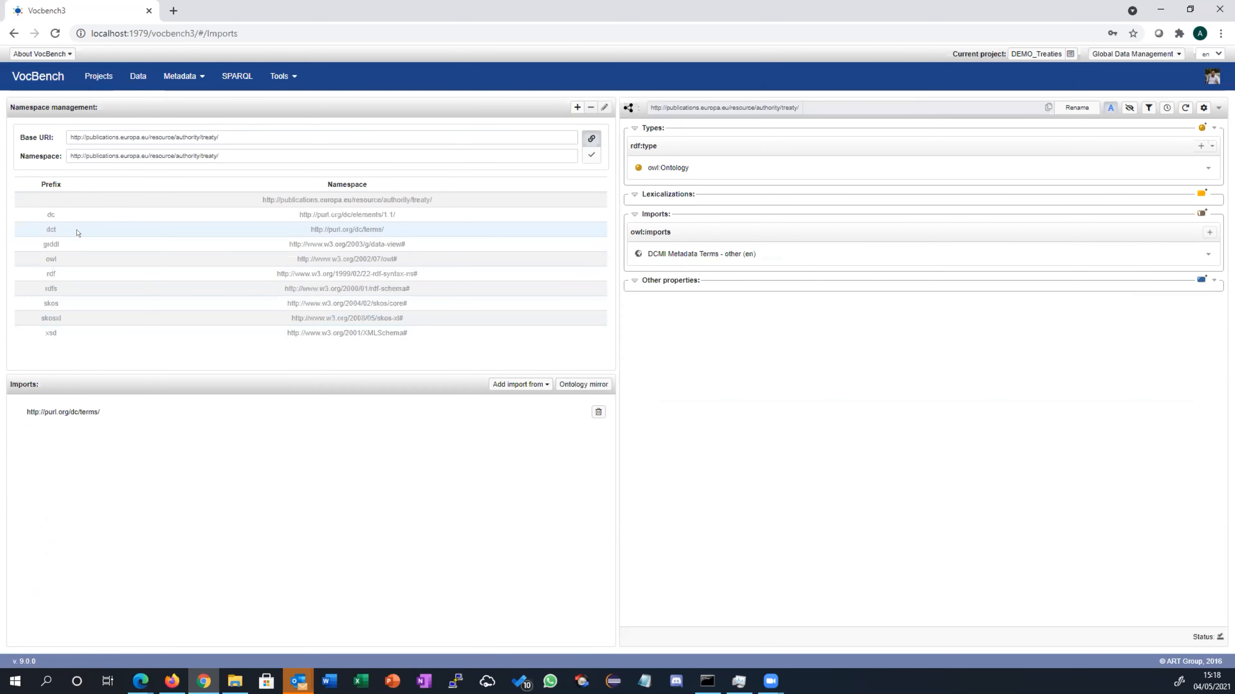
drag(389, 230, 284, 230)
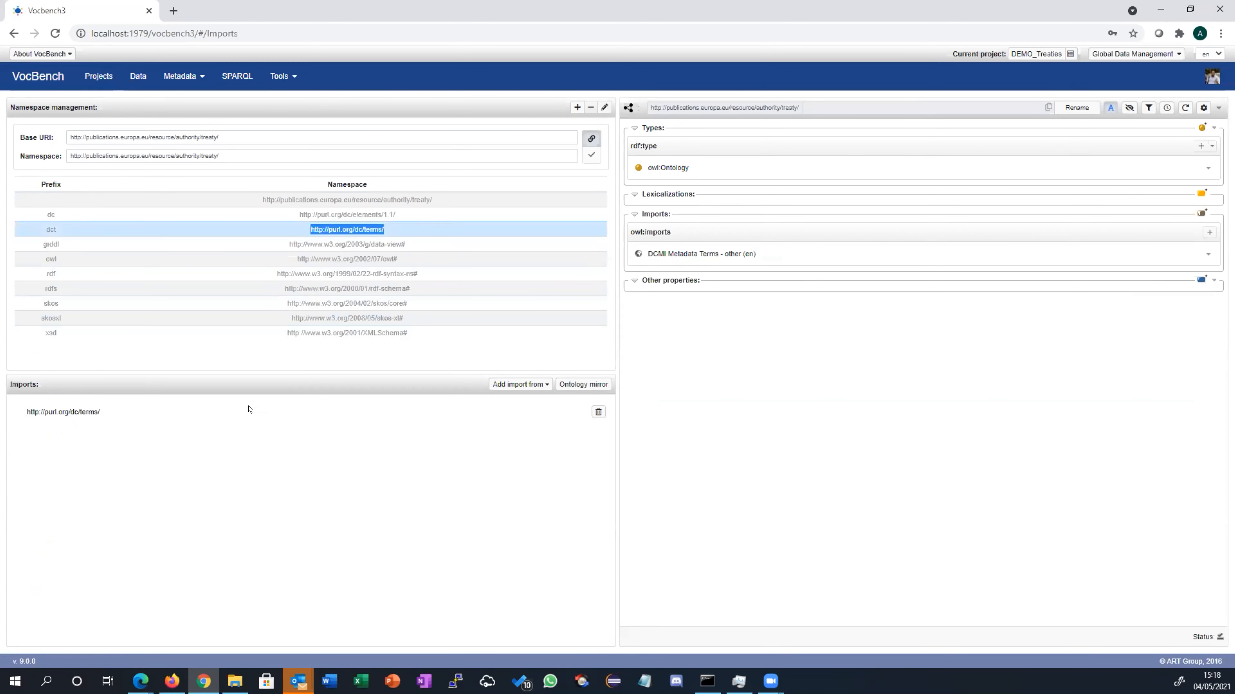
- Return to Sheet2RDF and begin a simple graph application for the creation_date header with dct:created as its property
click(282, 76)
click(311, 201)
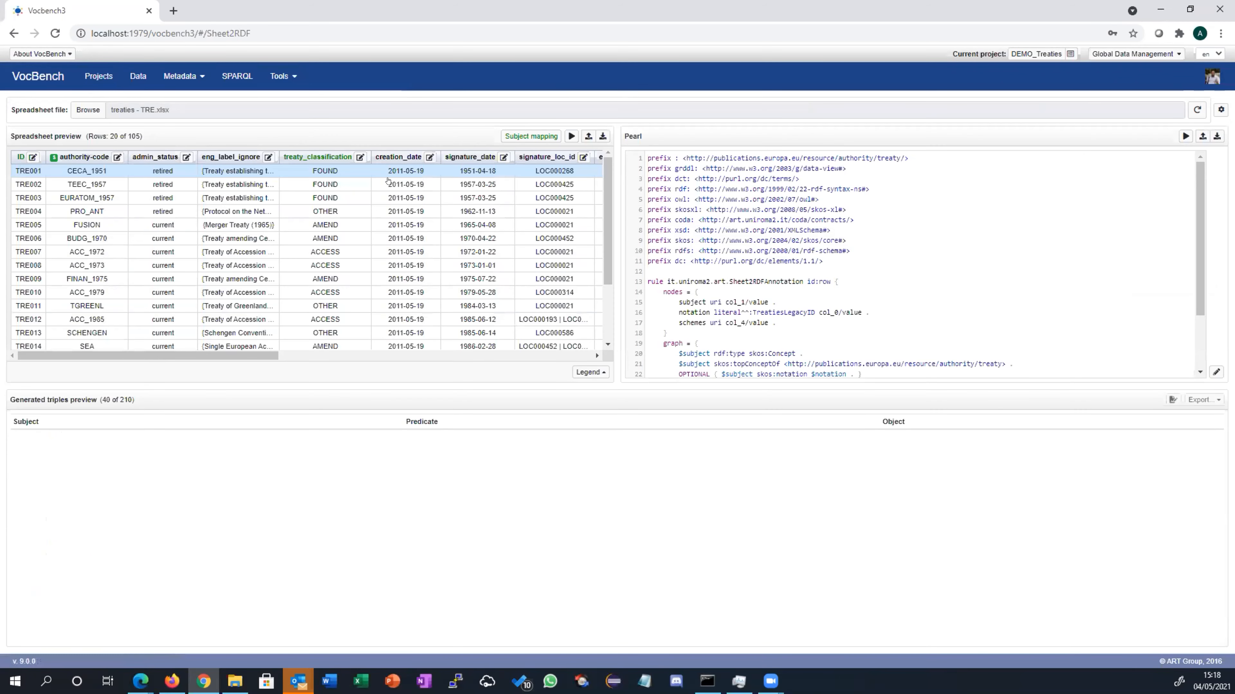
click(428, 155)
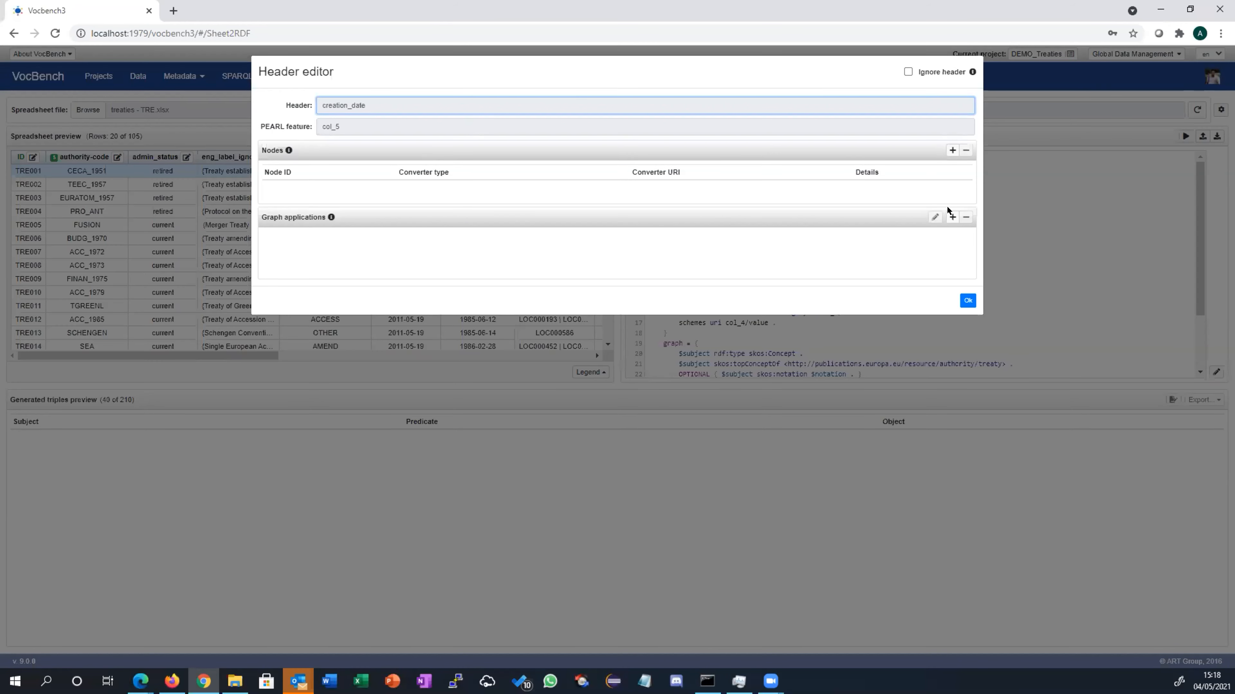
click(952, 217)
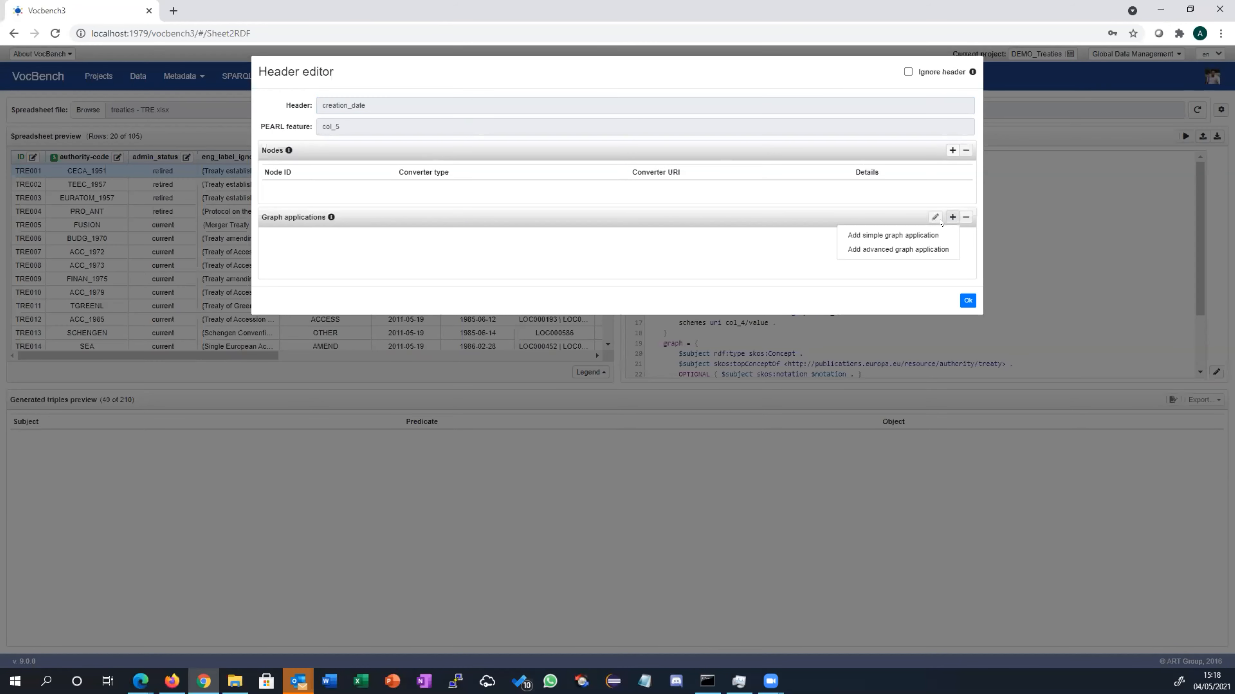
click(911, 235)
click(785, 104)
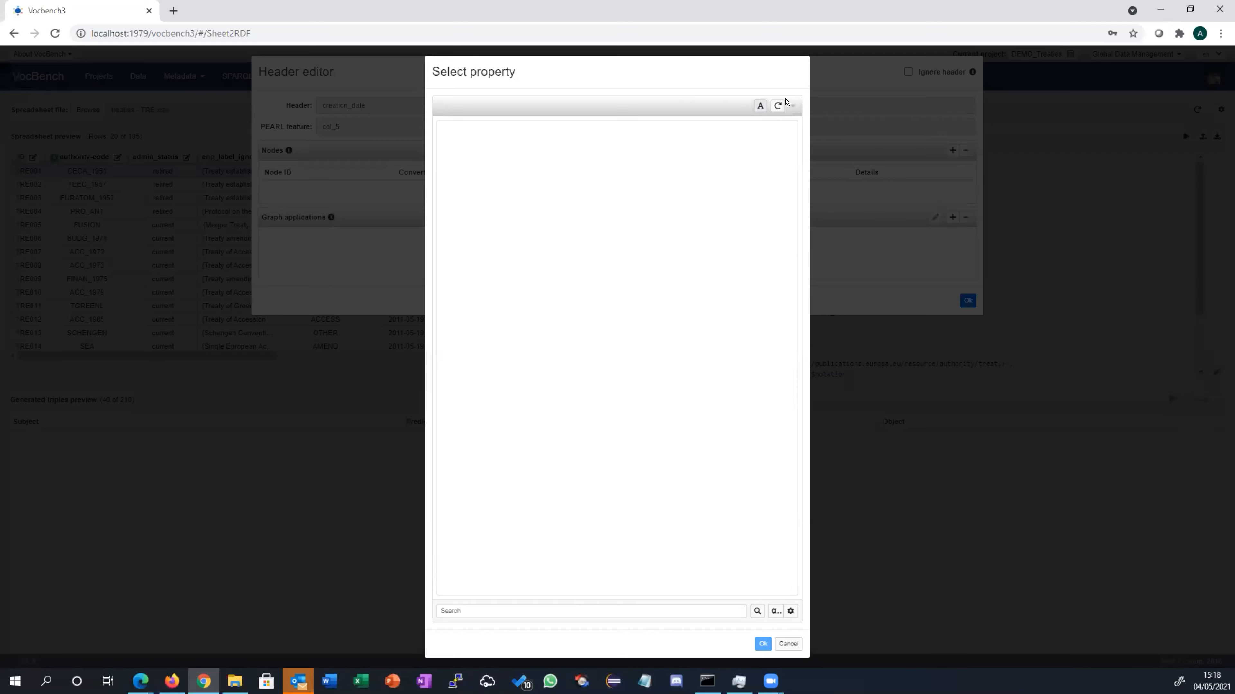
click(492, 610)
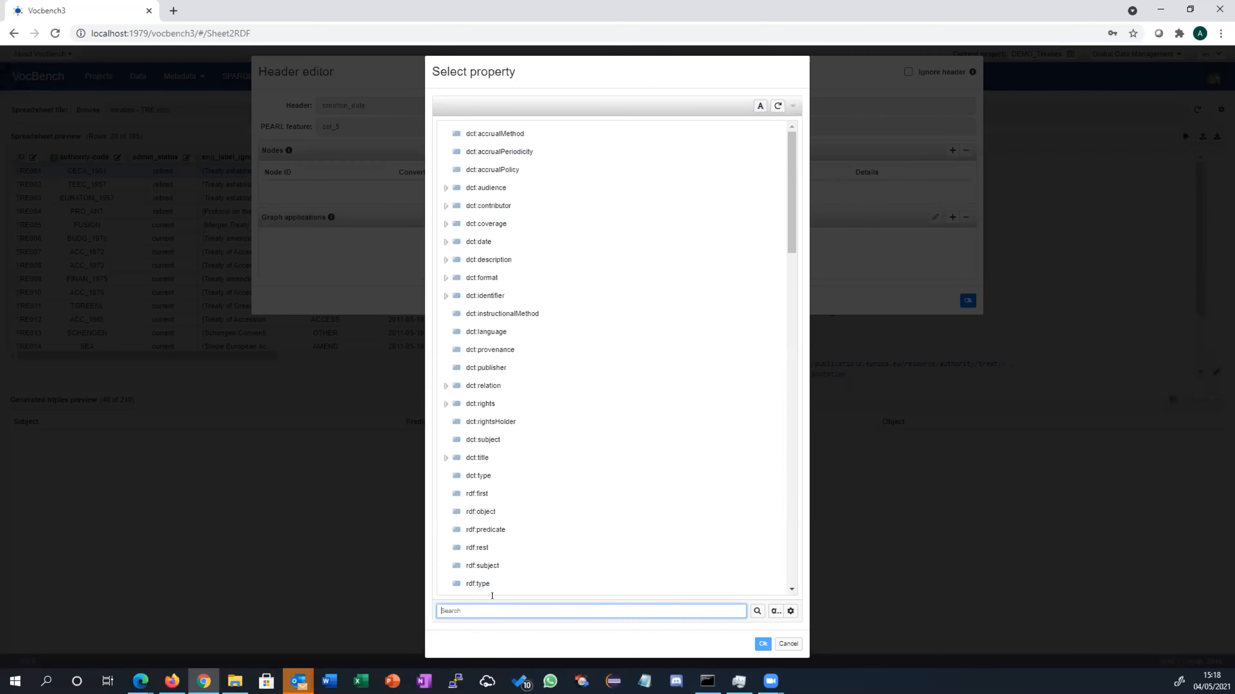
text(created)
key(Return)
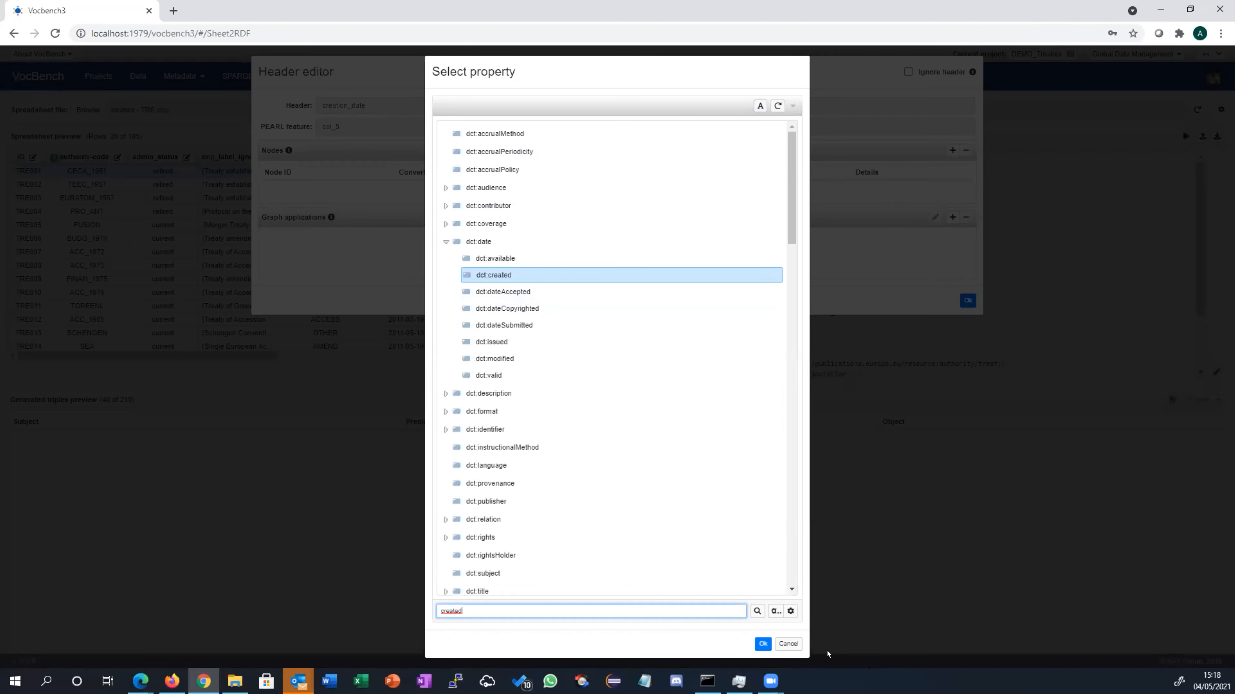
click(756, 644)
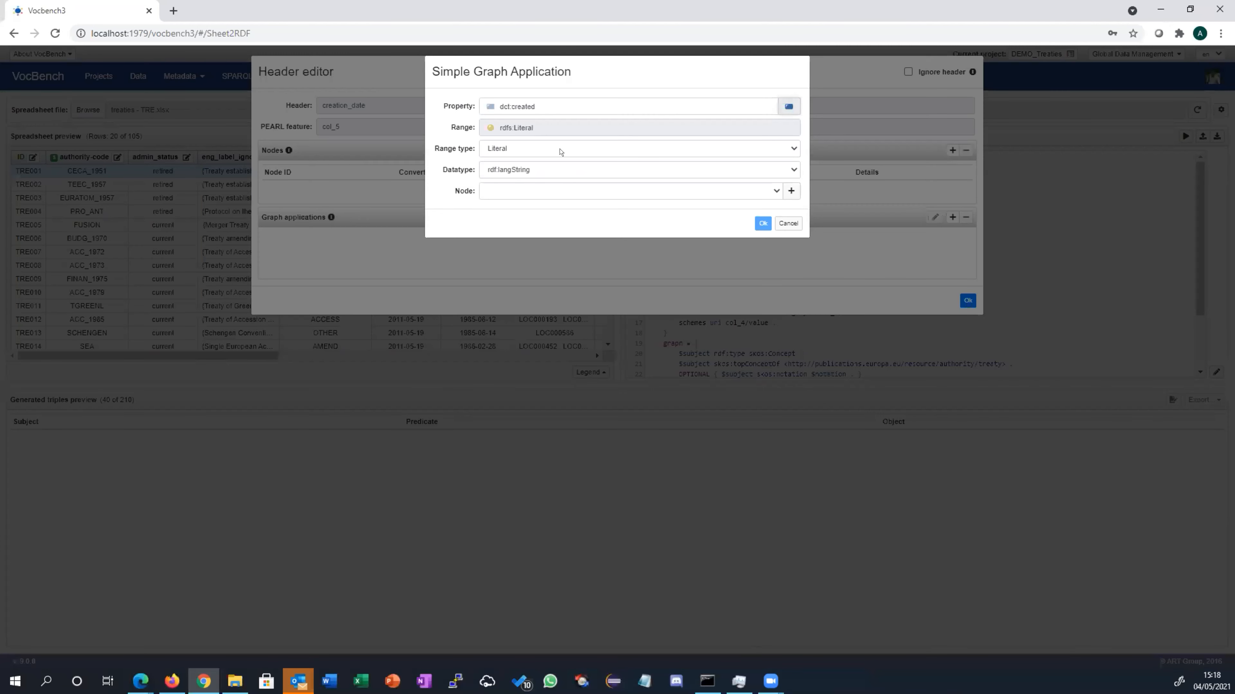
- Set the literal datatype of the dct:created graph application to xsd:date
click(602, 167)
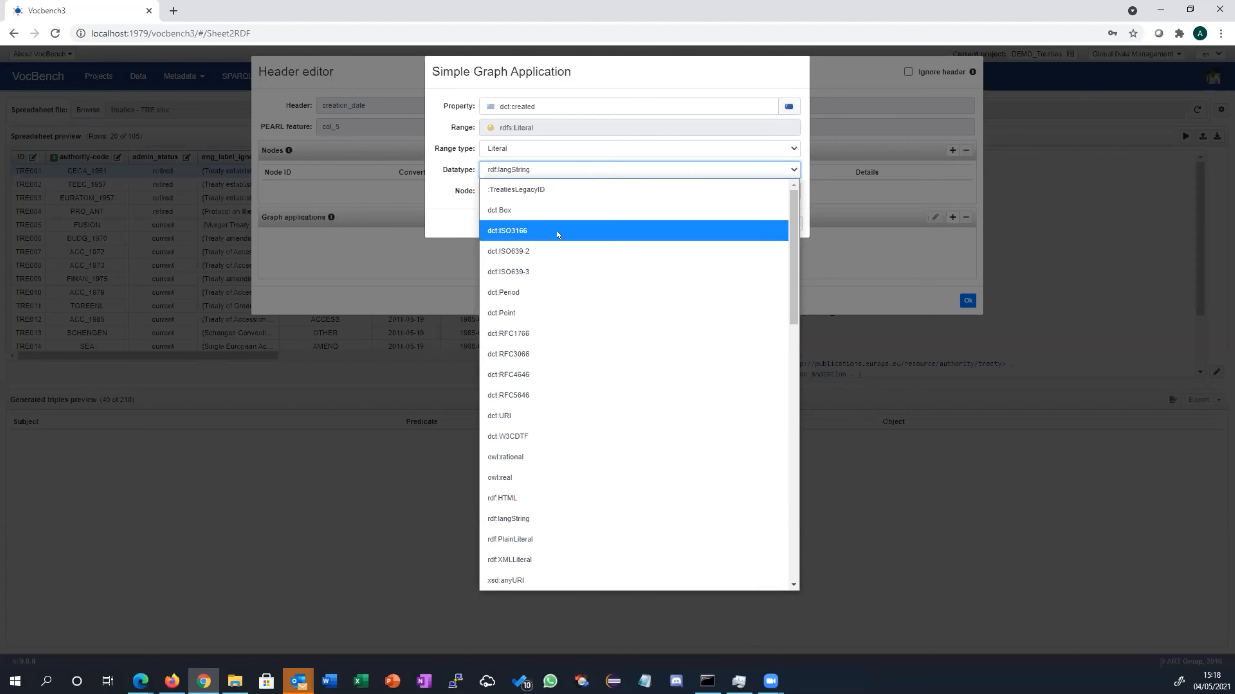
scroll(559, 499, down, 10)
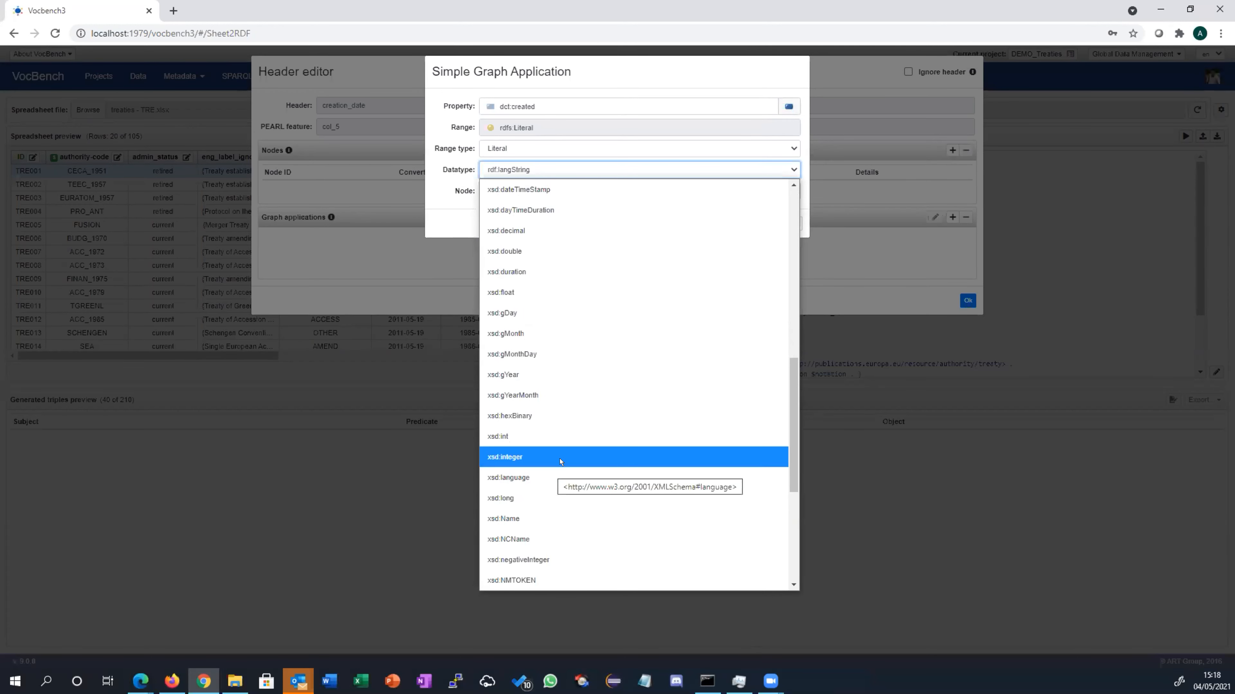
scroll(561, 462, down, 5)
scroll(560, 462, down, 1)
scroll(562, 461, up, 8)
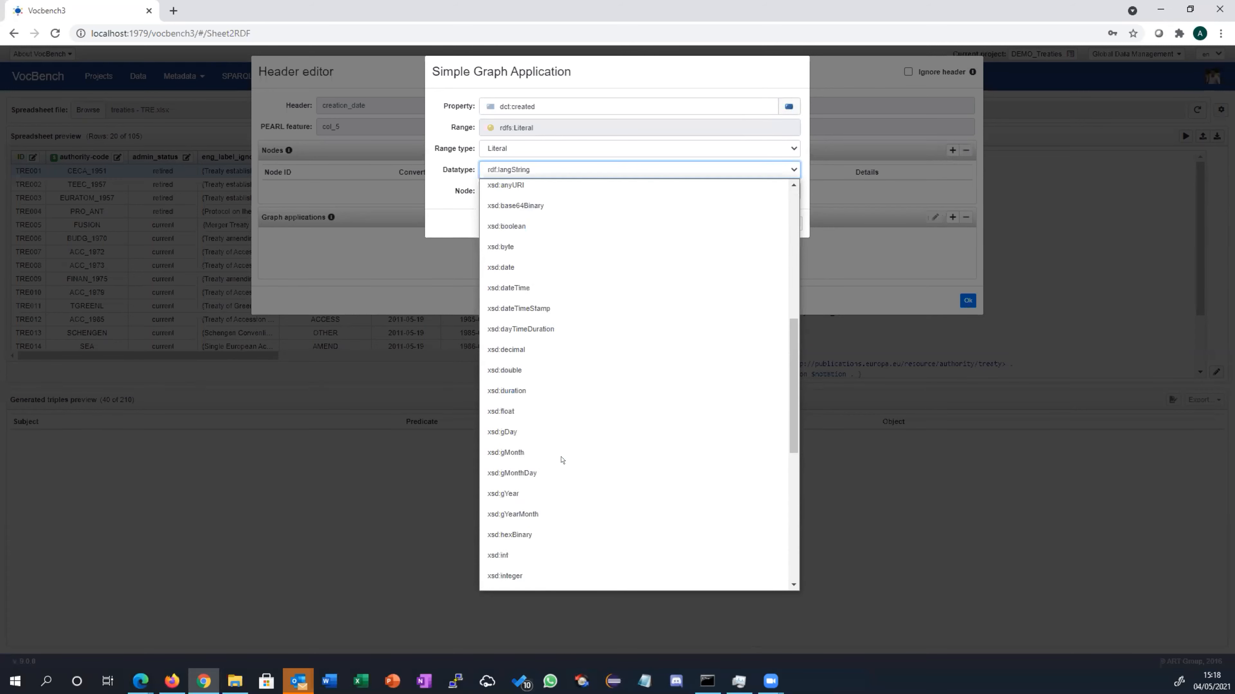
click(521, 266)
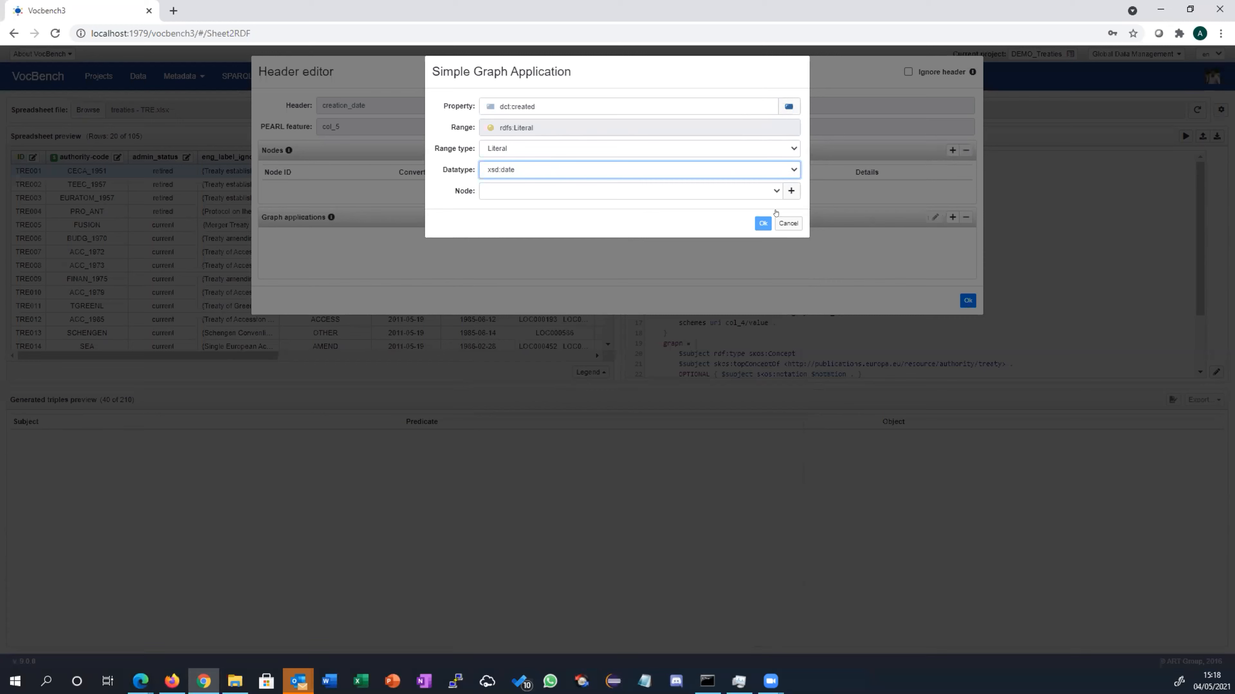
- Create a node named date_created with DateConverter and confirm the dct:created graph application
click(777, 191)
click(790, 190)
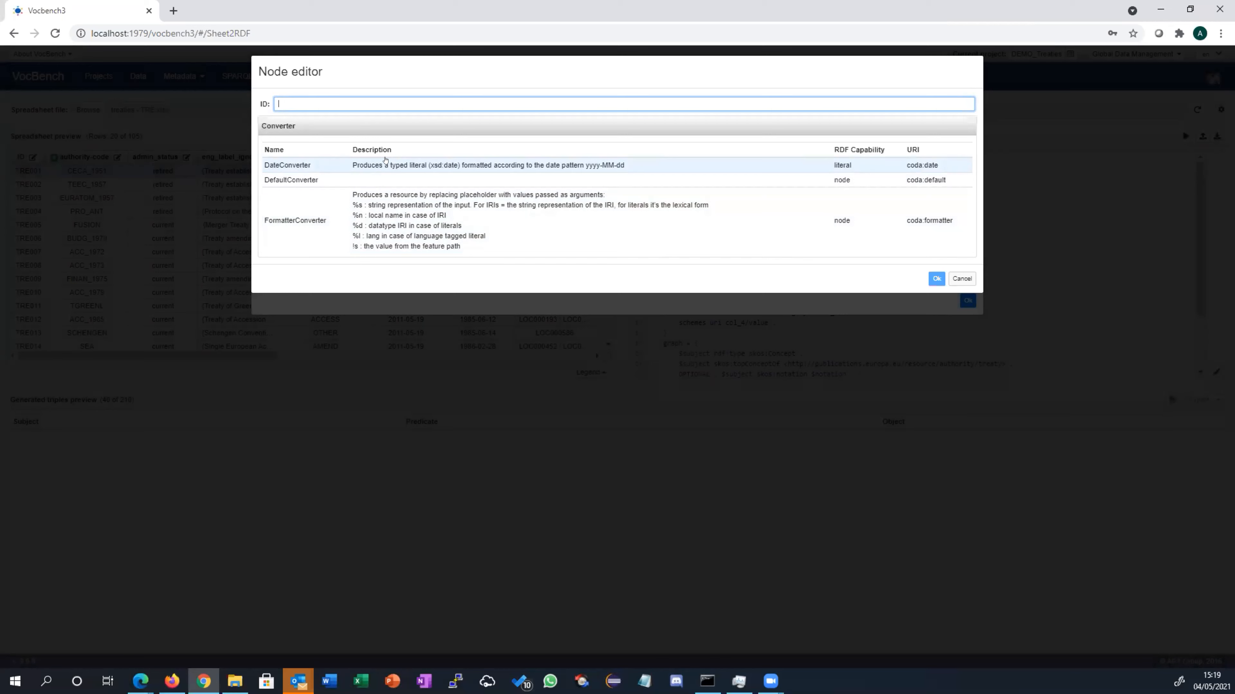
click(385, 161)
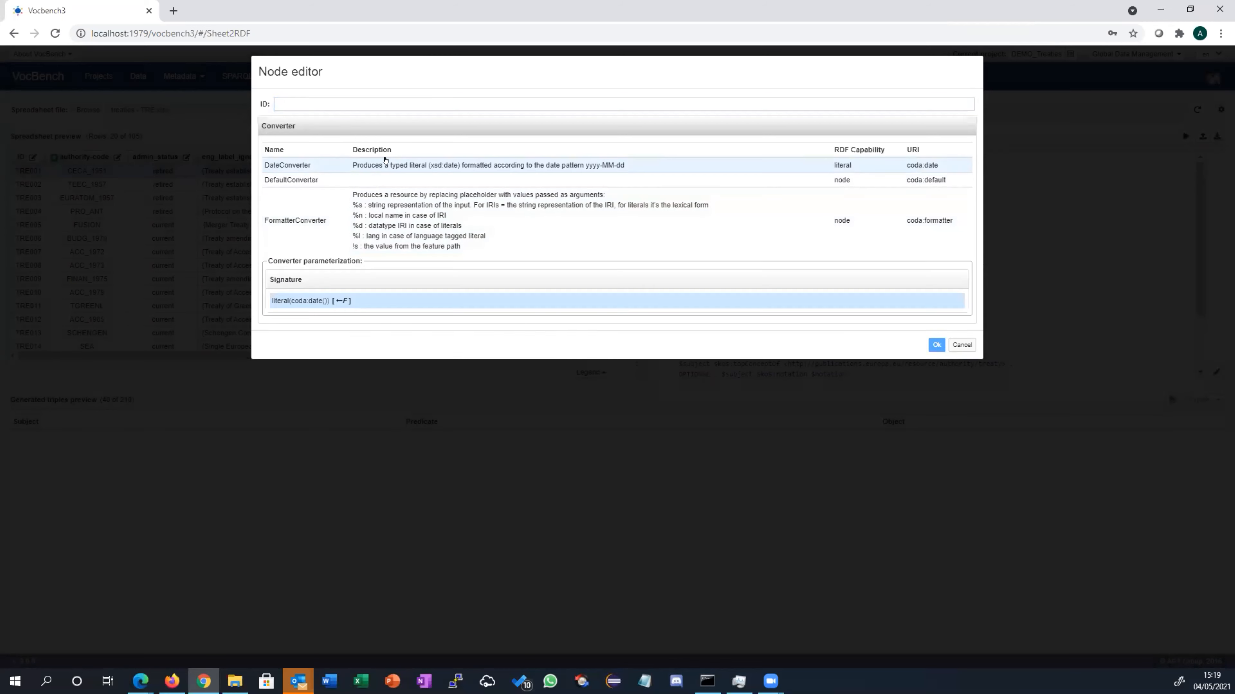
click(322, 107)
text(created)
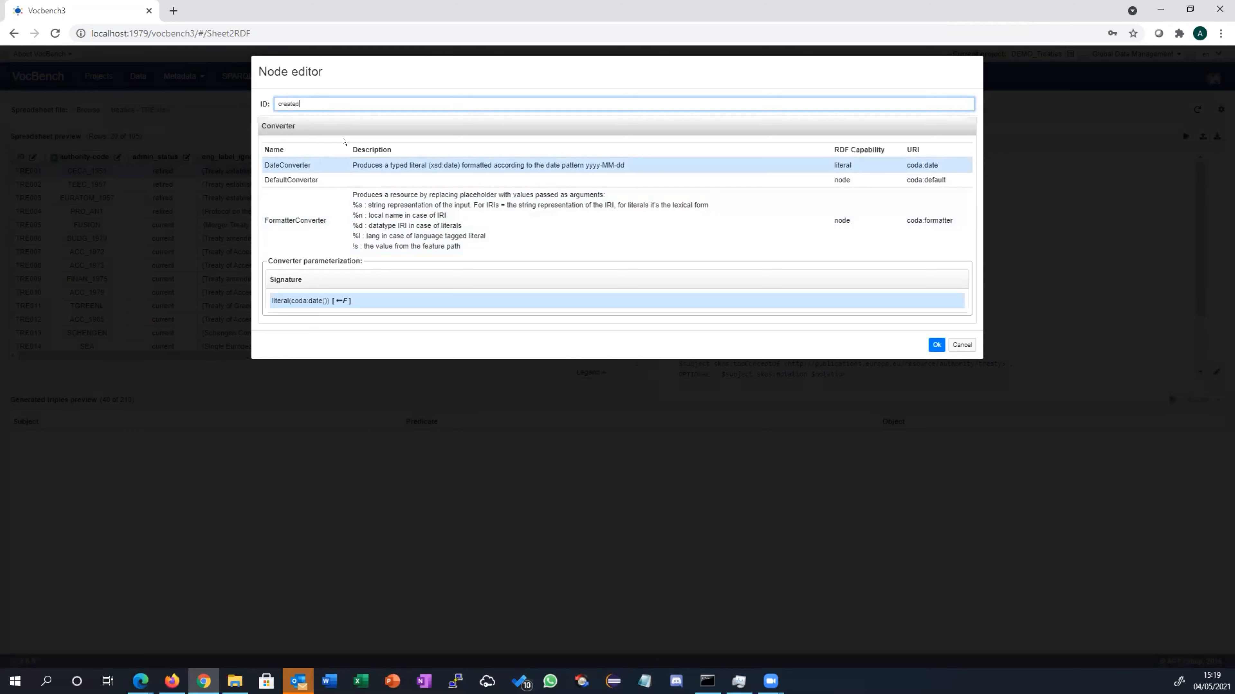
key(Home)
text(date_)
click(931, 345)
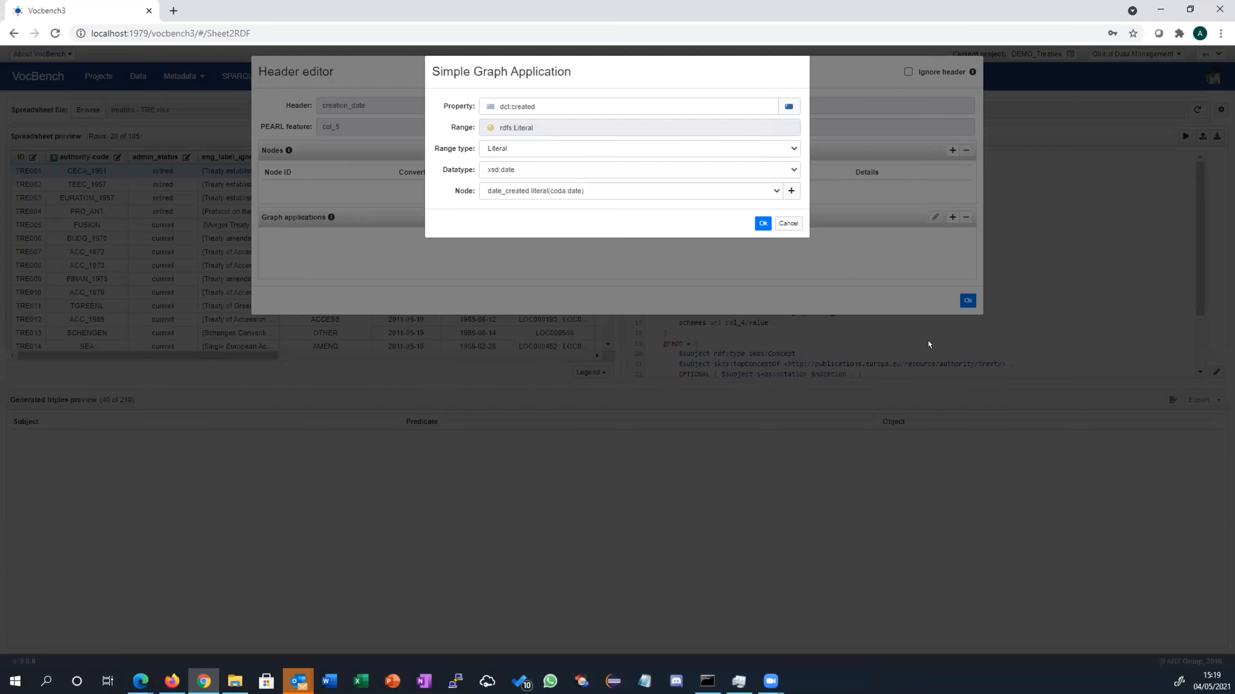
click(762, 223)
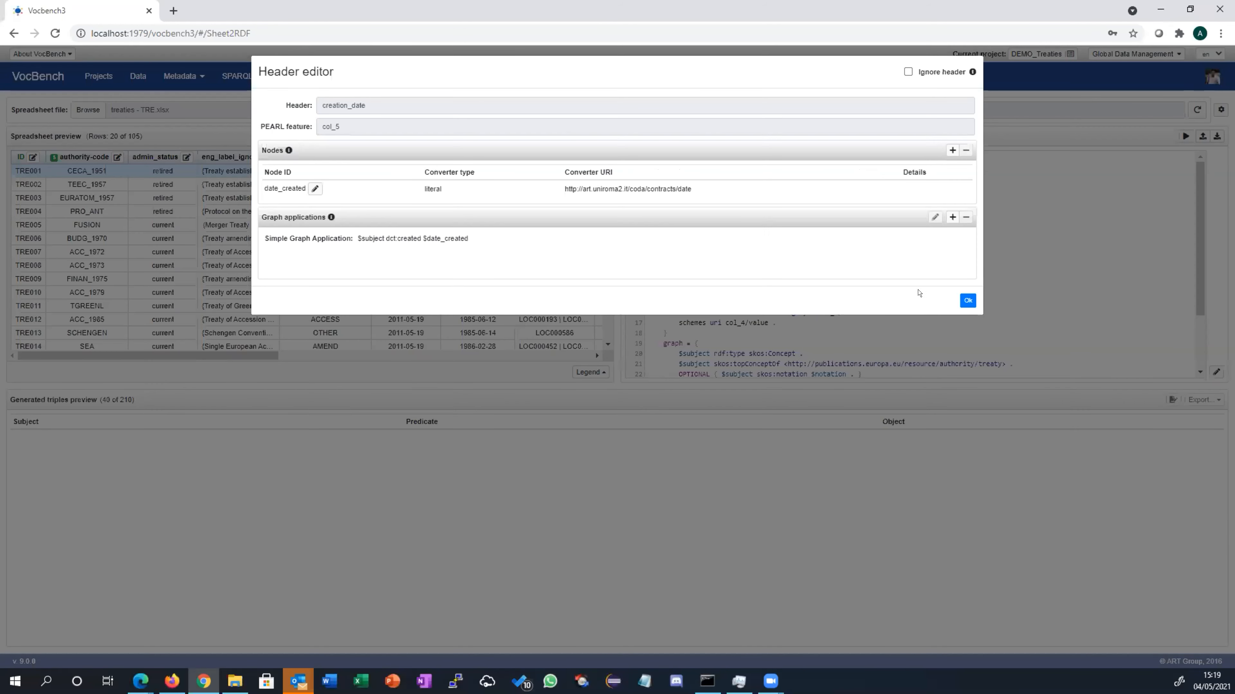
- Save the creation_date header mapping, regenerate the Pearl code, and review its node converters and the optional dct:created triple
click(968, 300)
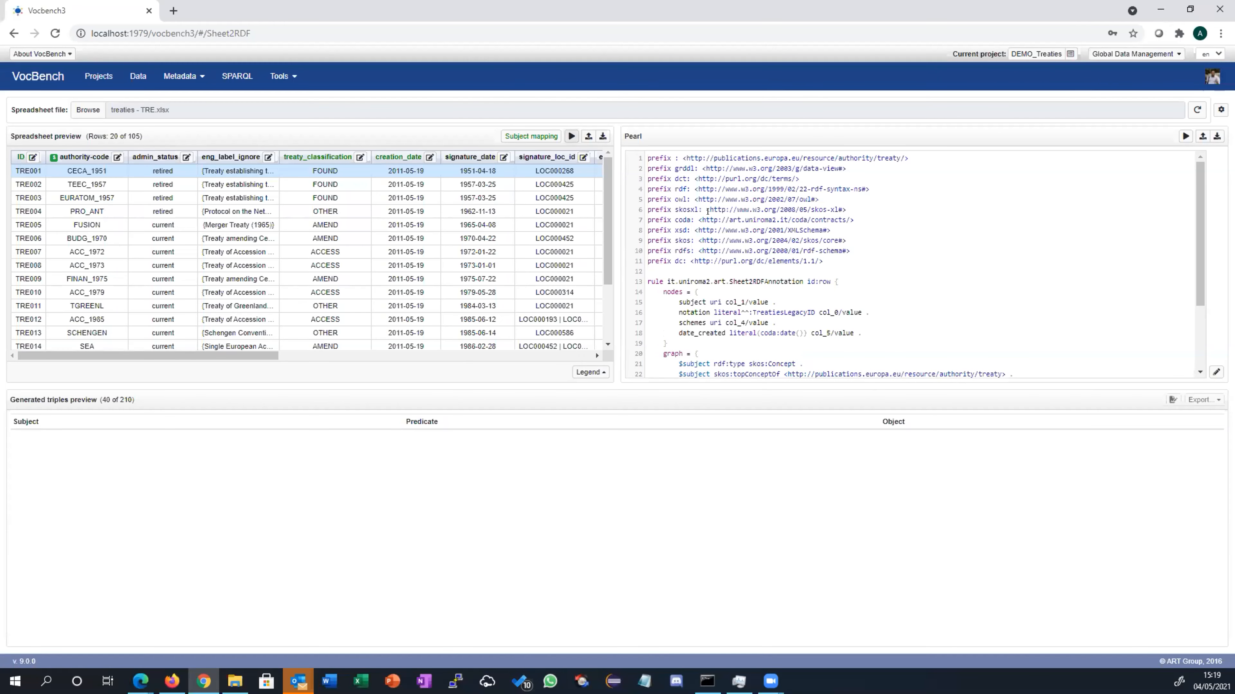
scroll(818, 262, down, 2)
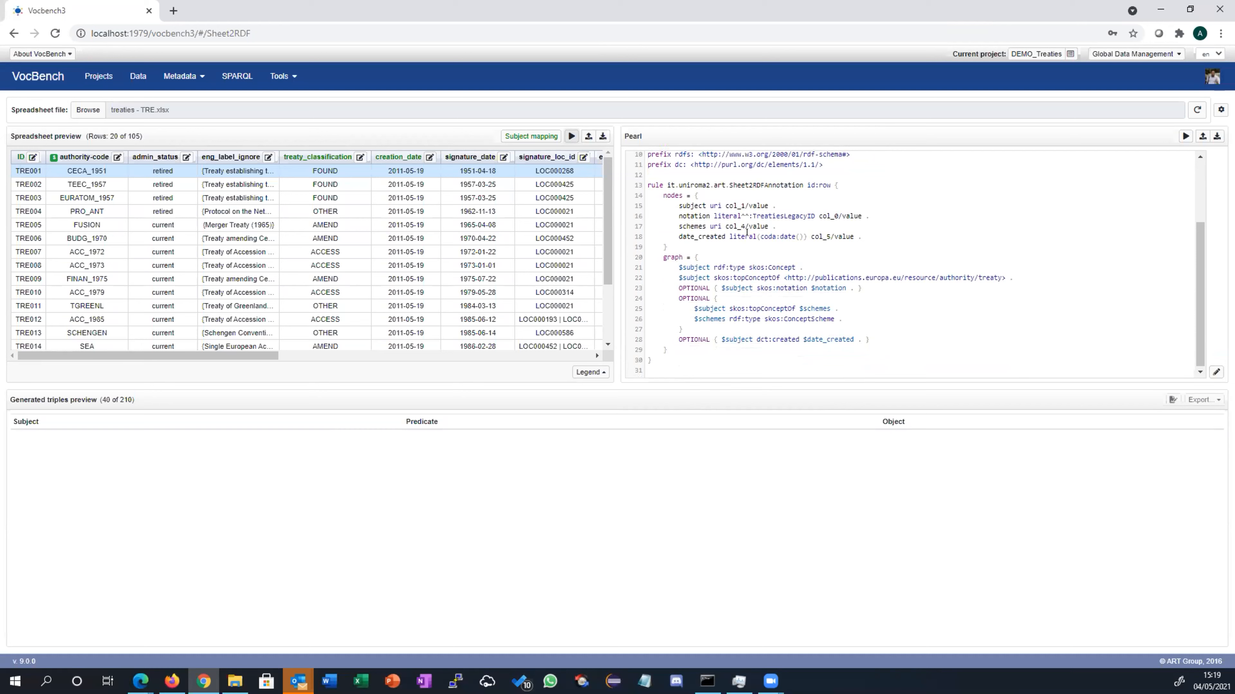
drag(760, 236, 798, 232)
double_click(710, 202)
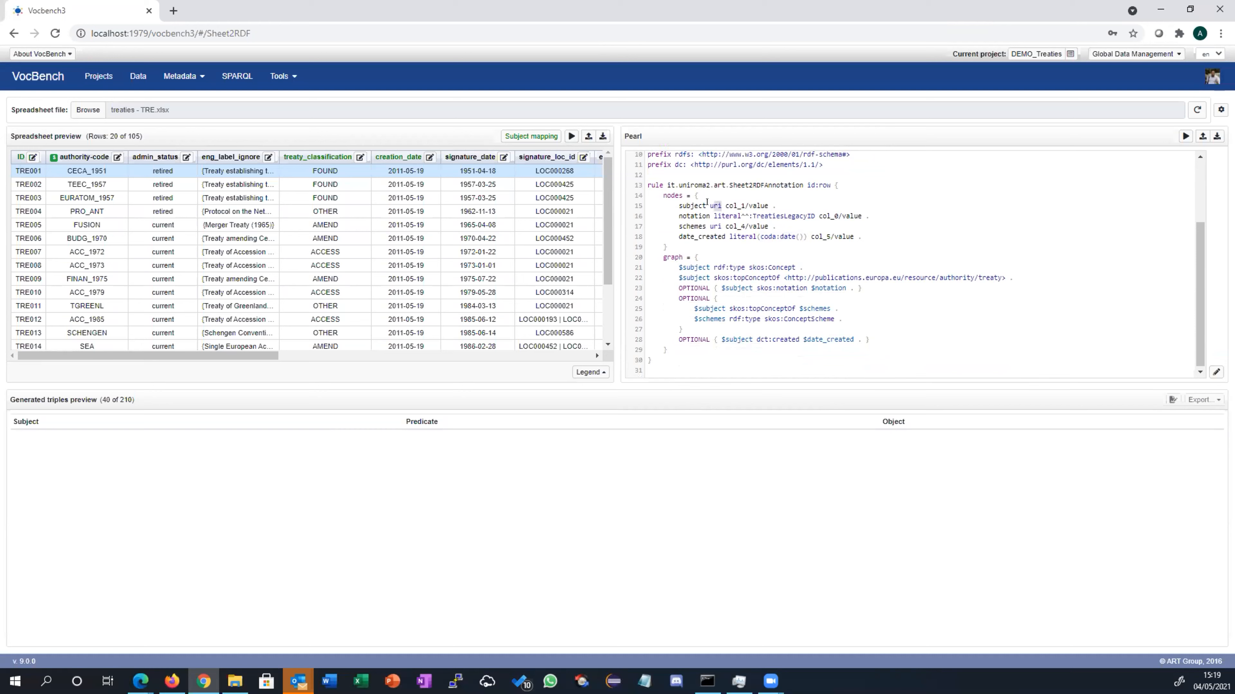
click(741, 216)
drag(752, 216, 815, 216)
drag(760, 234, 801, 232)
drag(869, 339, 694, 328)
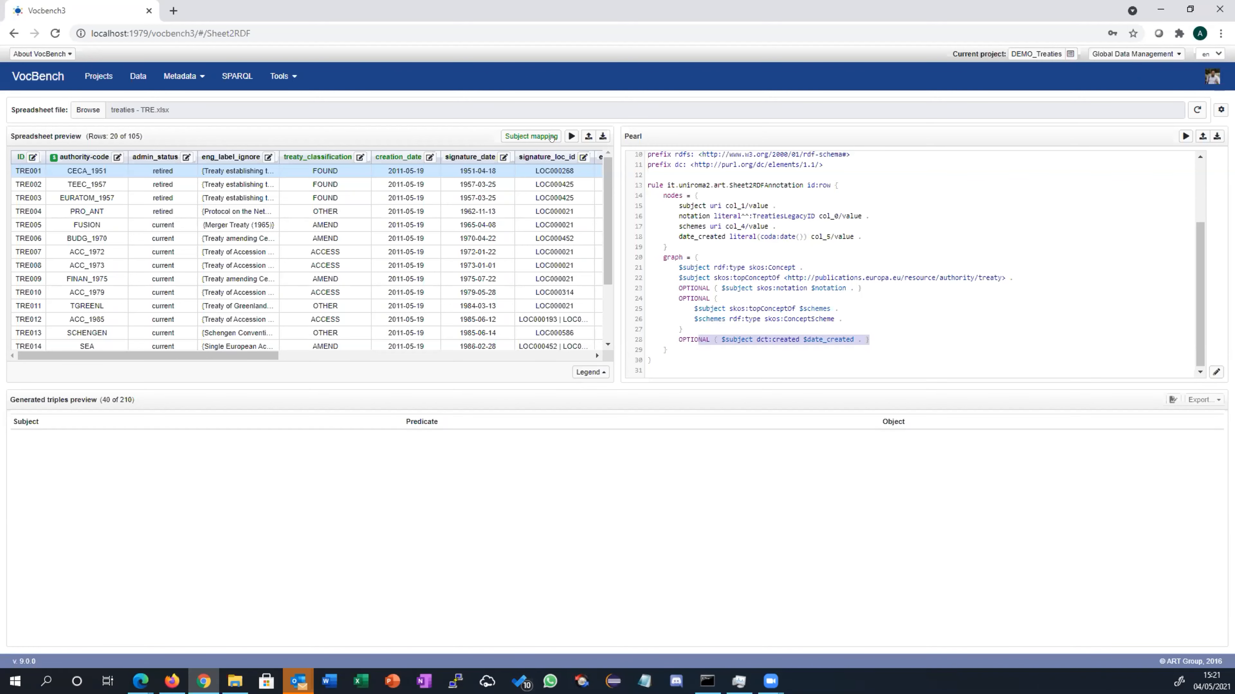
- Generate the triples preview from the Pearl code and inspect the notation datatypes and topConceptOf values per spreadsheet row
click(1183, 138)
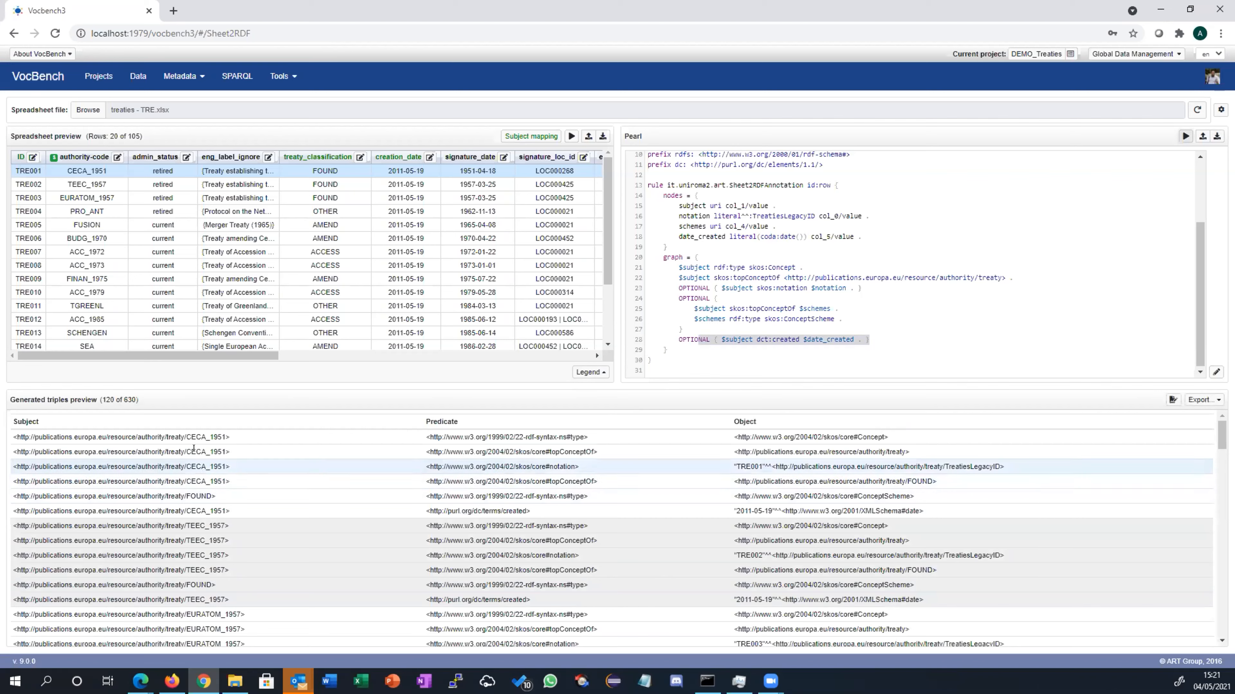
click(301, 555)
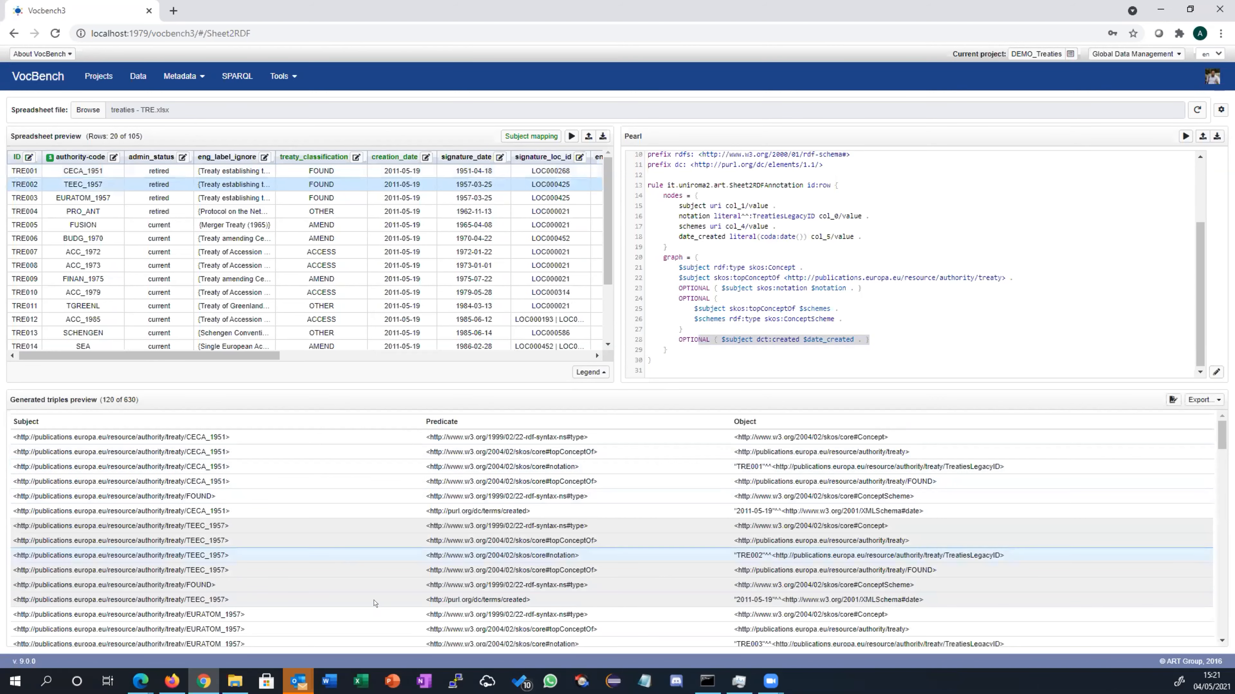
click(384, 630)
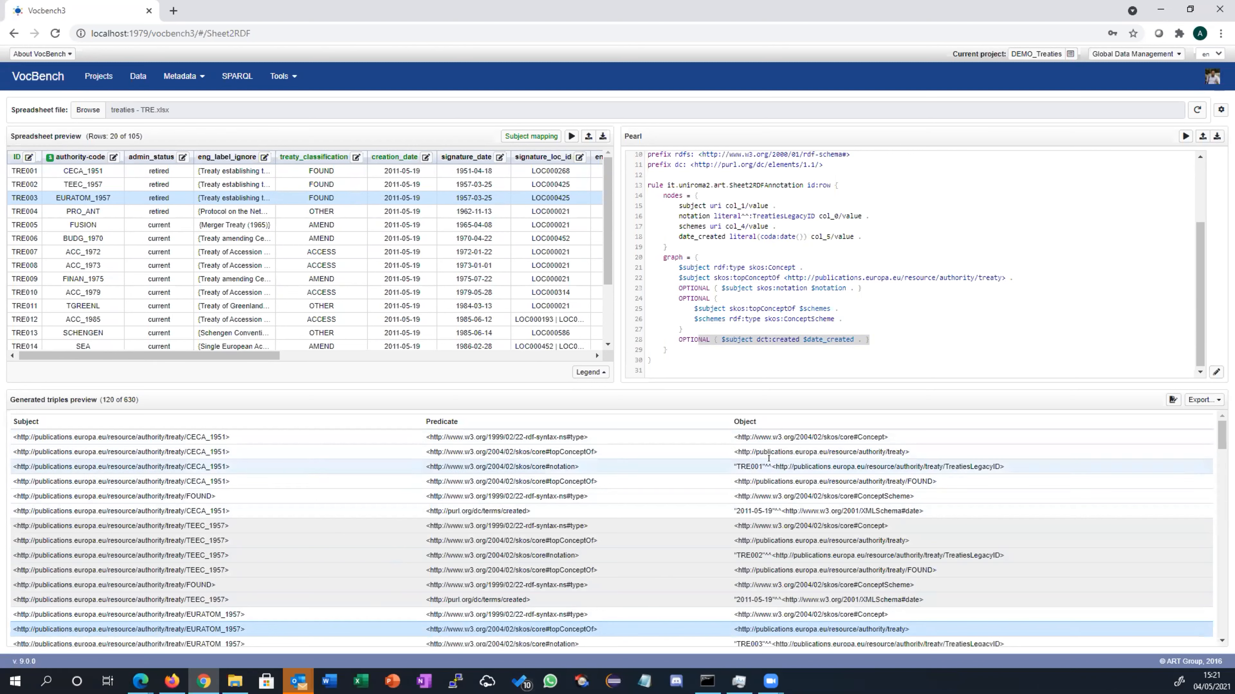
drag(771, 466, 1034, 462)
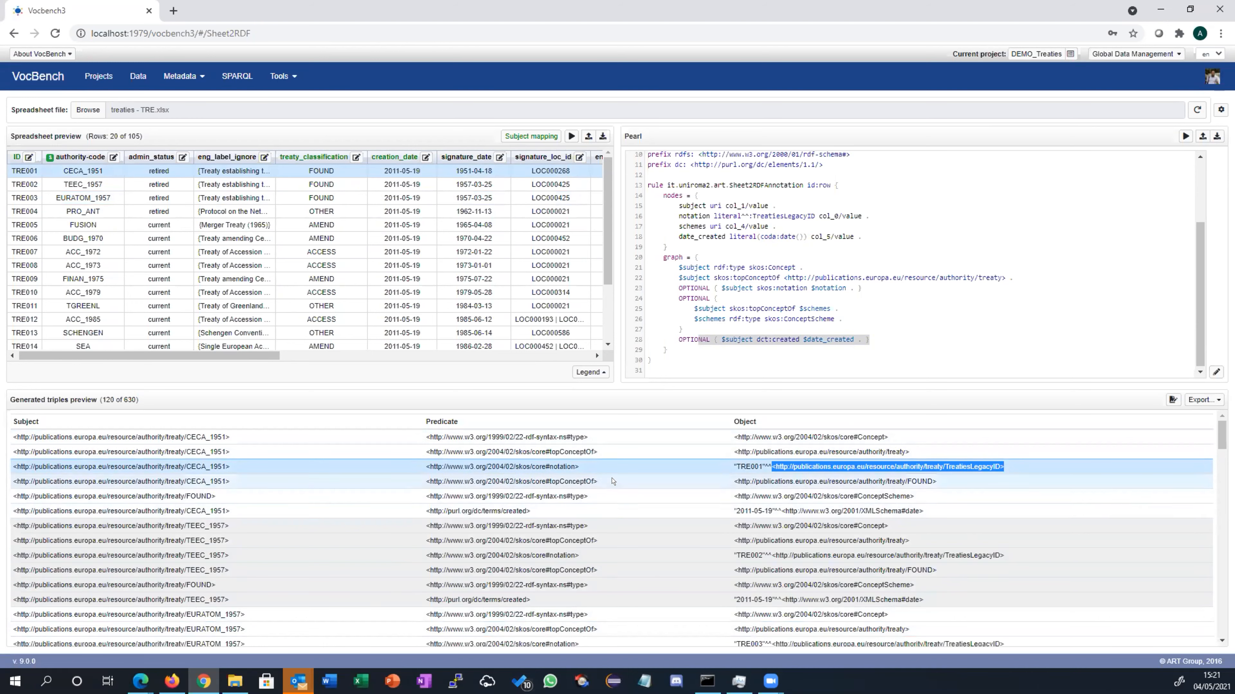
drag(951, 481, 733, 481)
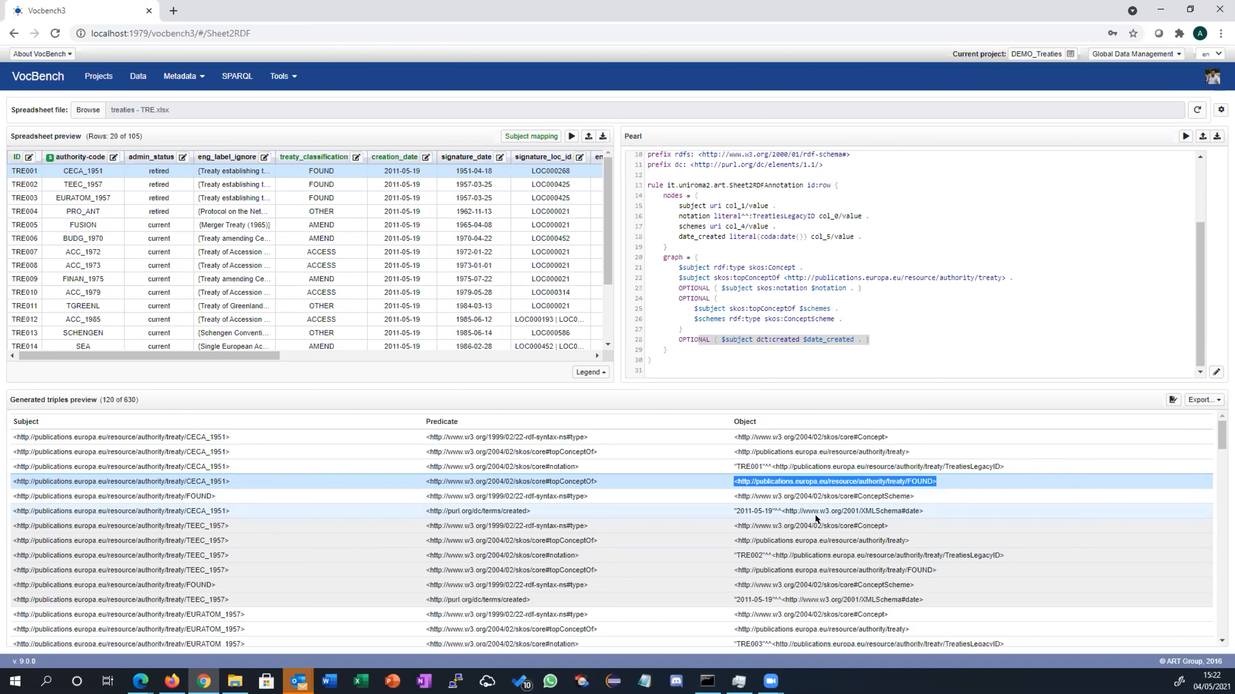
- Check the available export formats, then add the generated triples to the DEMO_Treaties project
click(1204, 400)
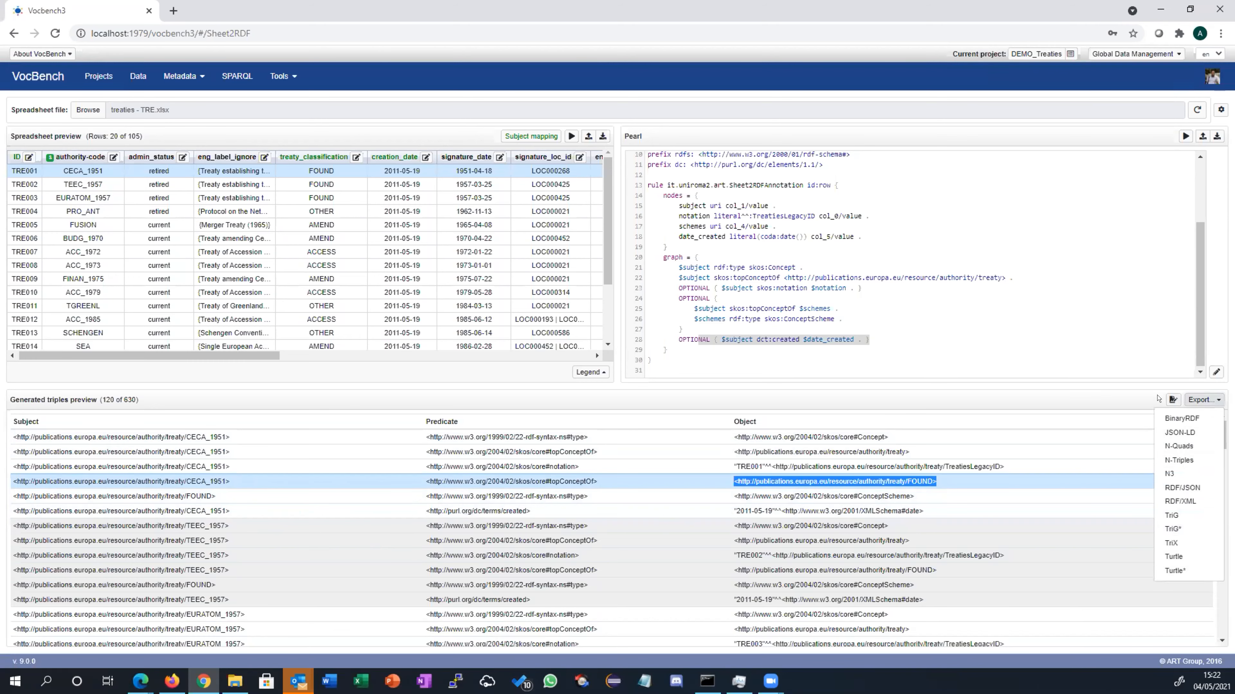
click(1148, 400)
click(1170, 399)
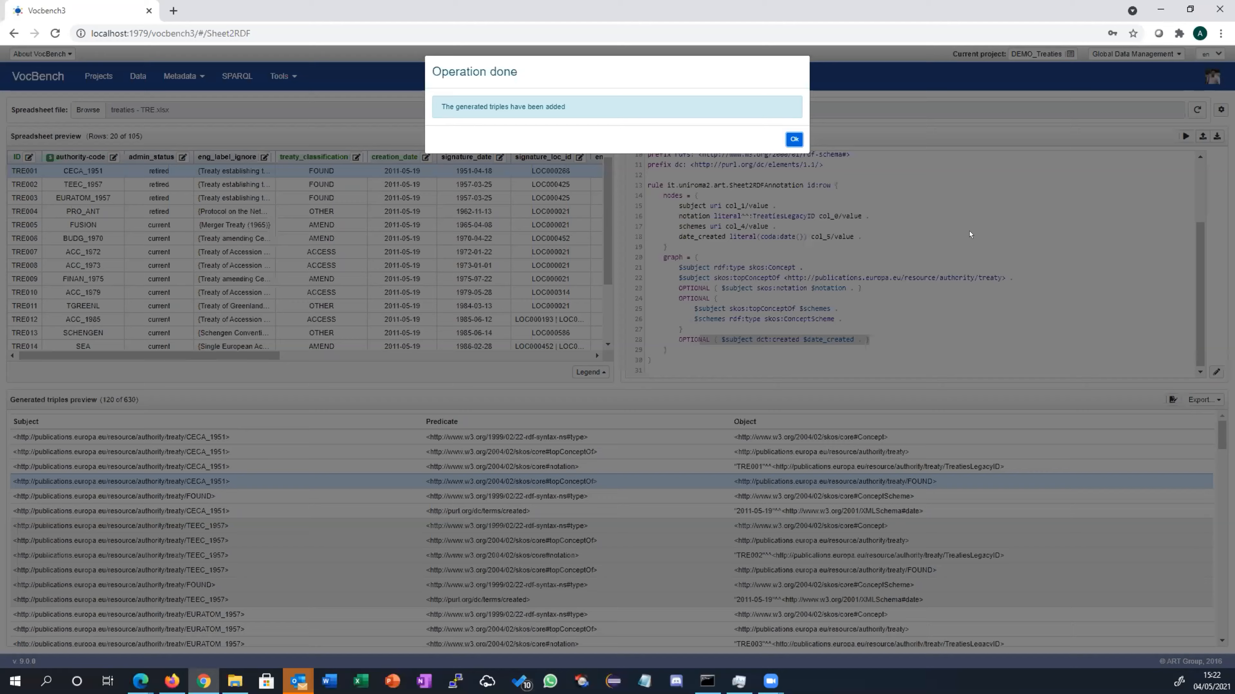
click(793, 140)
- Open the project's concept tree and examine the dct:created date and typed skos:notation of the :CHAR_2010 concept
click(138, 75)
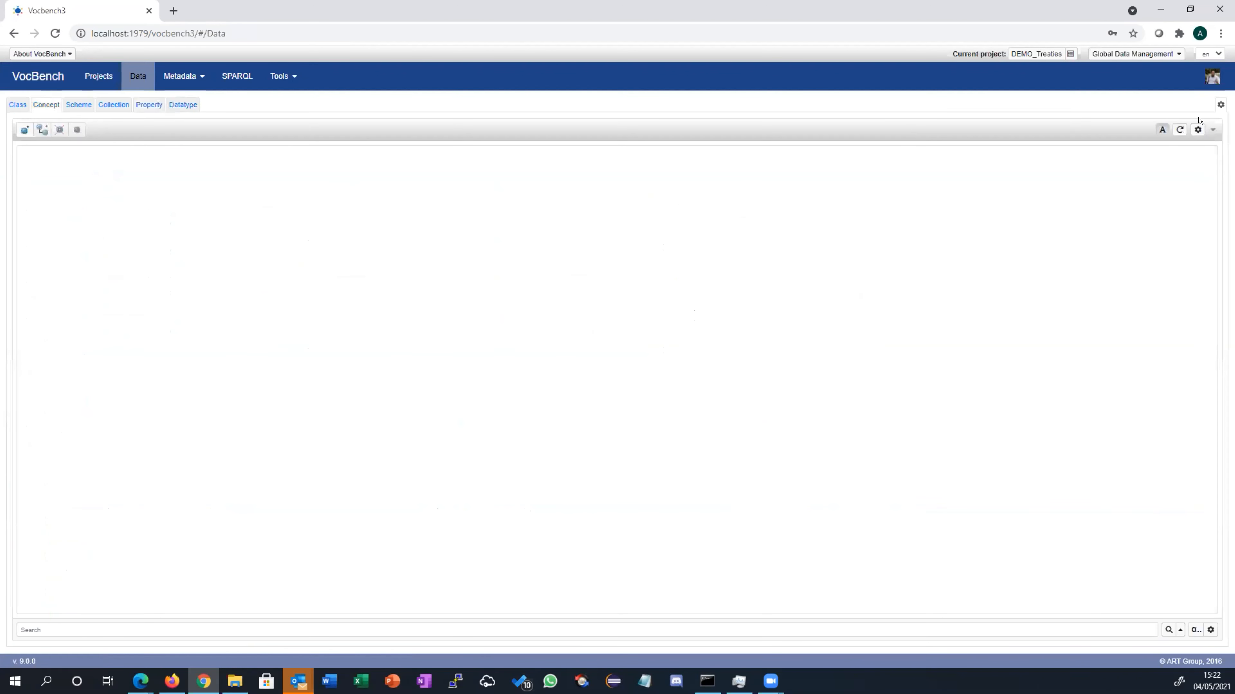
click(33, 343)
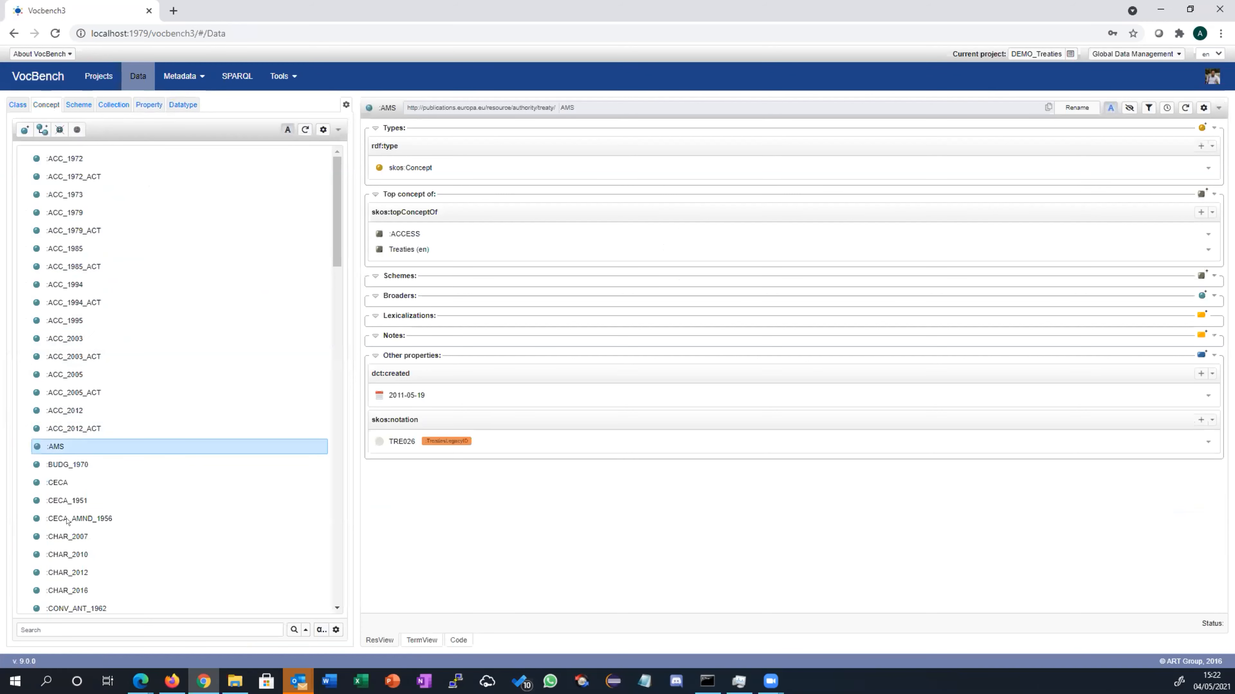
click(68, 554)
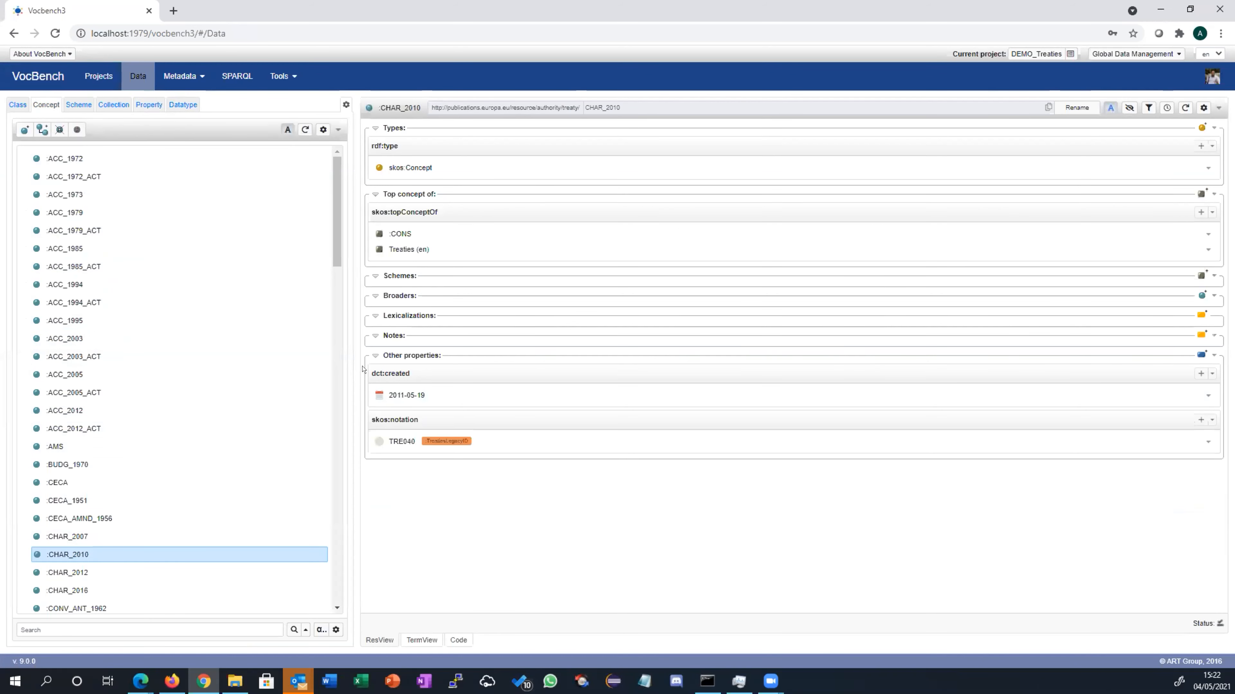
mouse_move(376, 396)
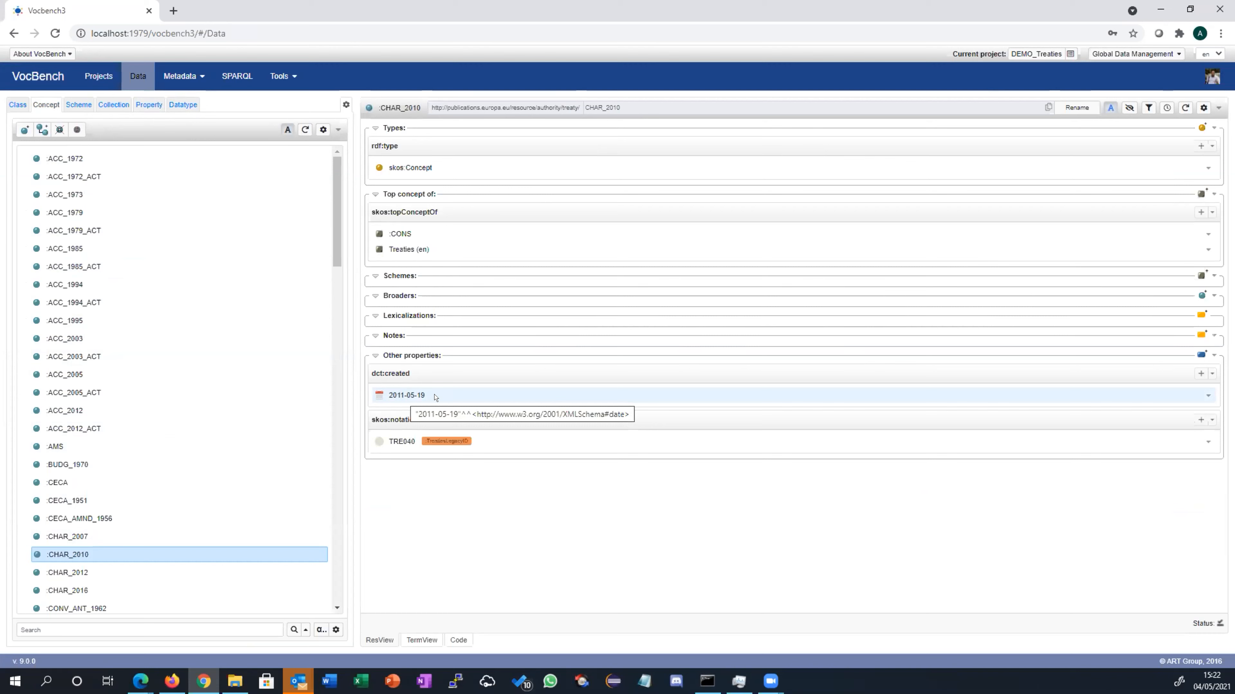
drag(425, 389, 383, 390)
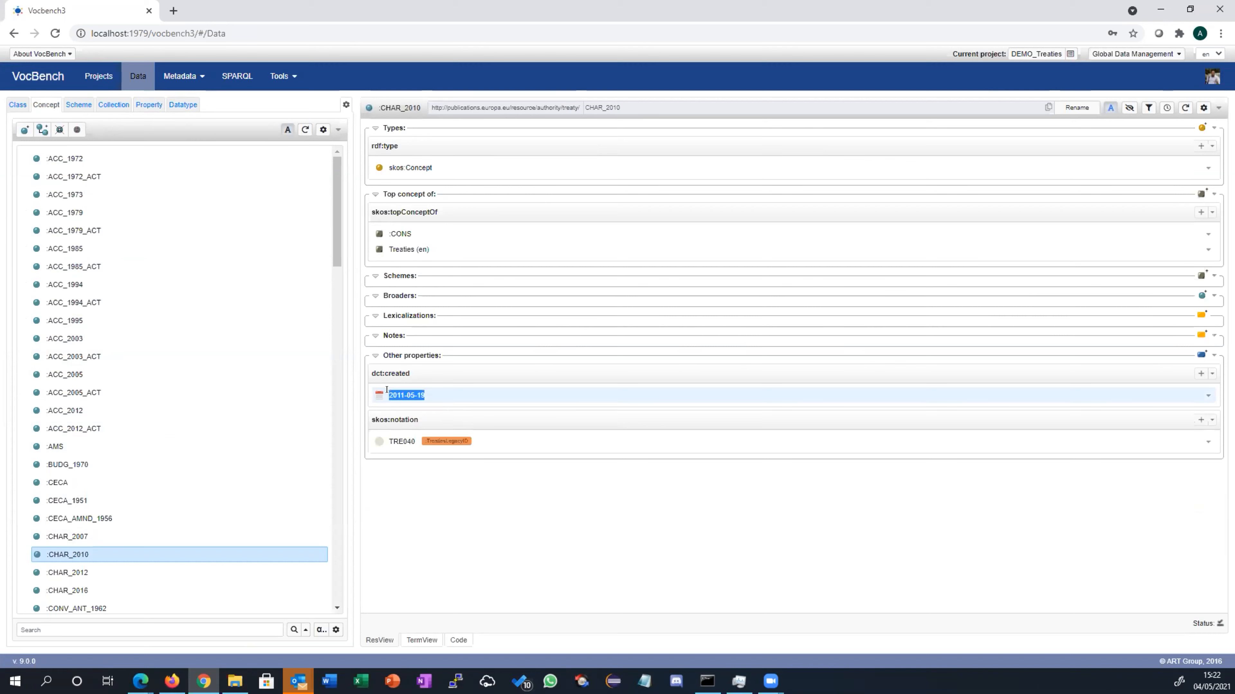
click(428, 396)
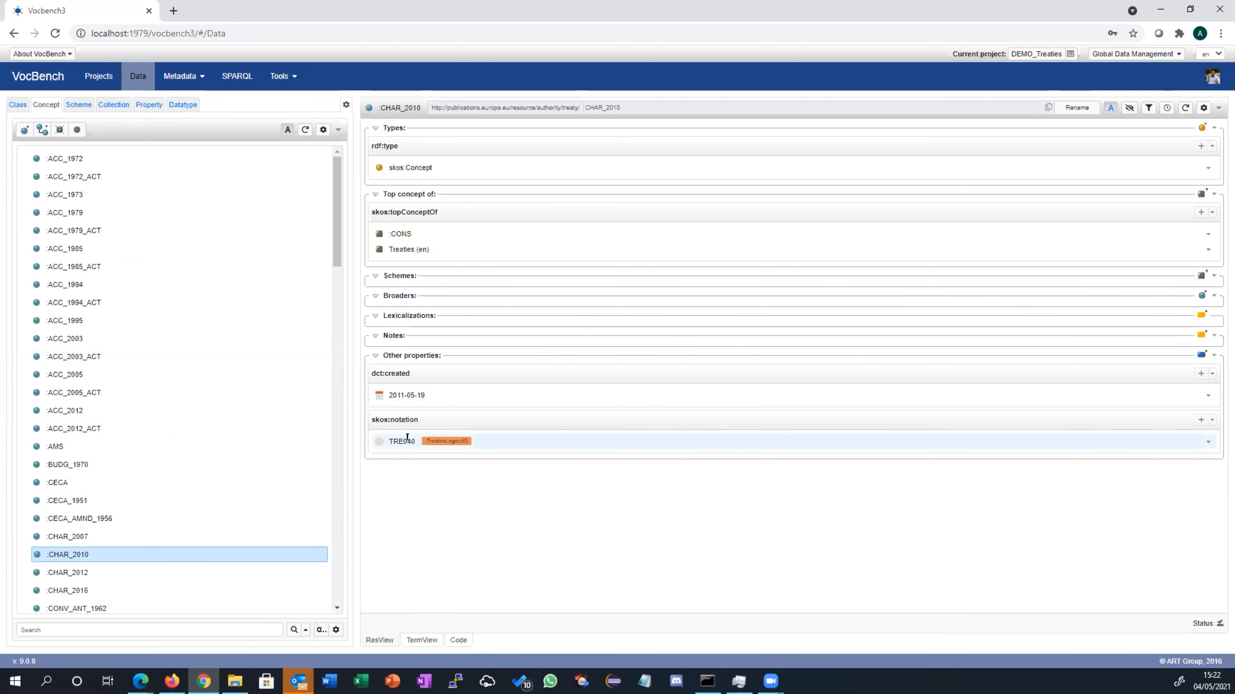
drag(415, 440, 393, 448)
click(392, 447)
drag(469, 442, 419, 435)
click(496, 423)
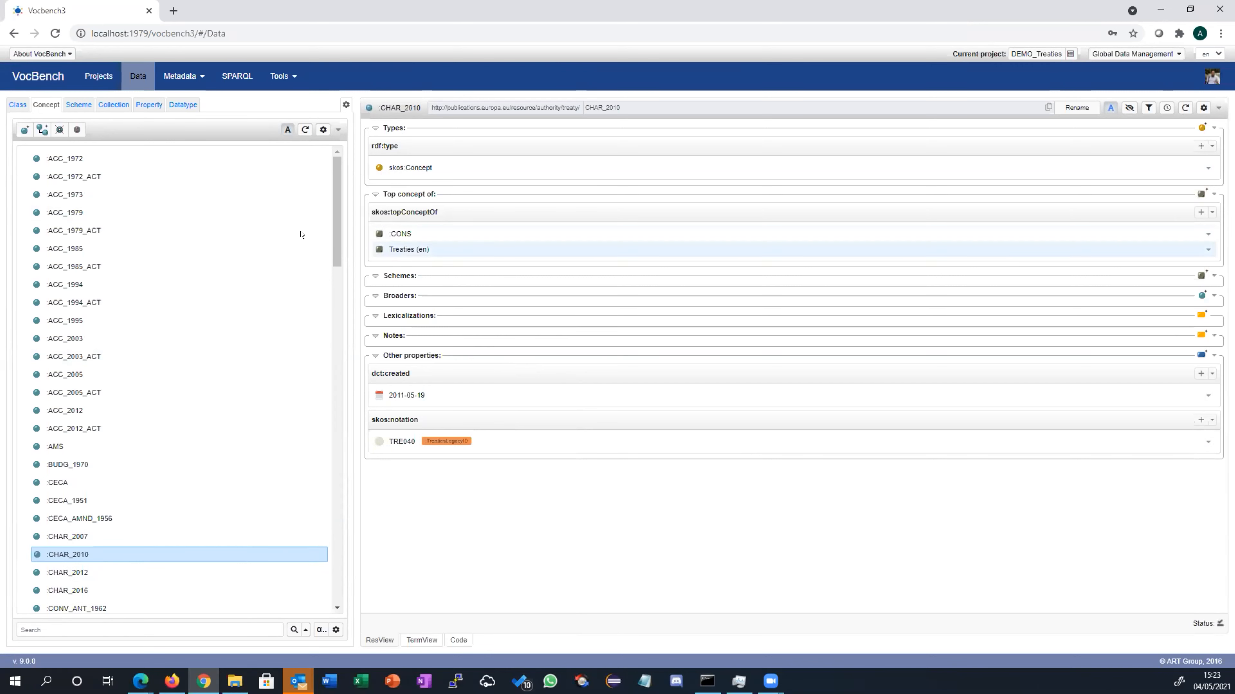
- Refresh the scheme list, activate only the :FOUND scheme in place of Treaties, and view its concepts
click(78, 104)
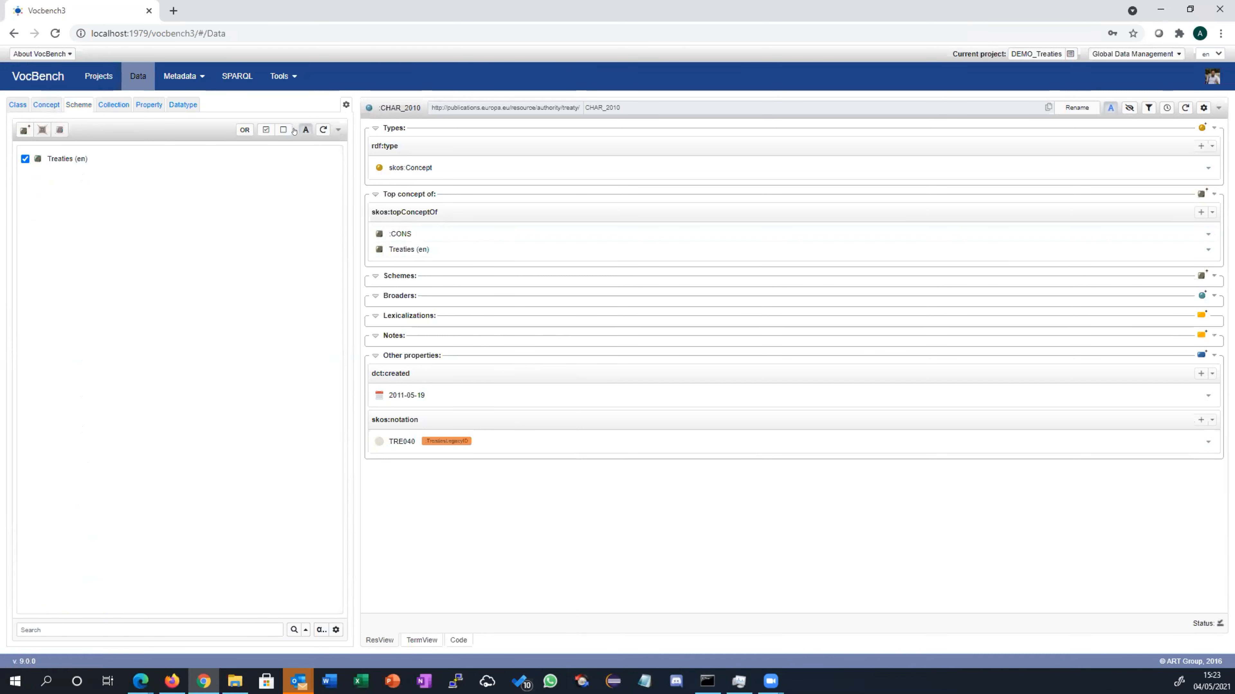
click(316, 129)
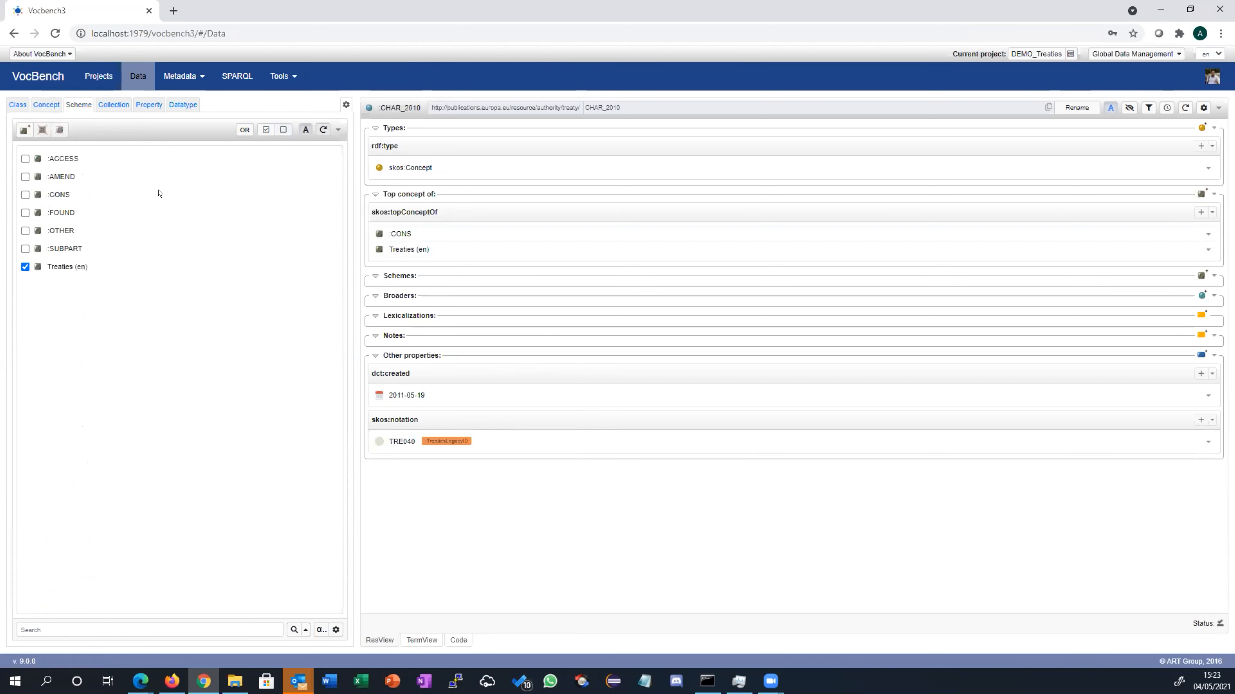
click(25, 267)
click(26, 212)
click(47, 106)
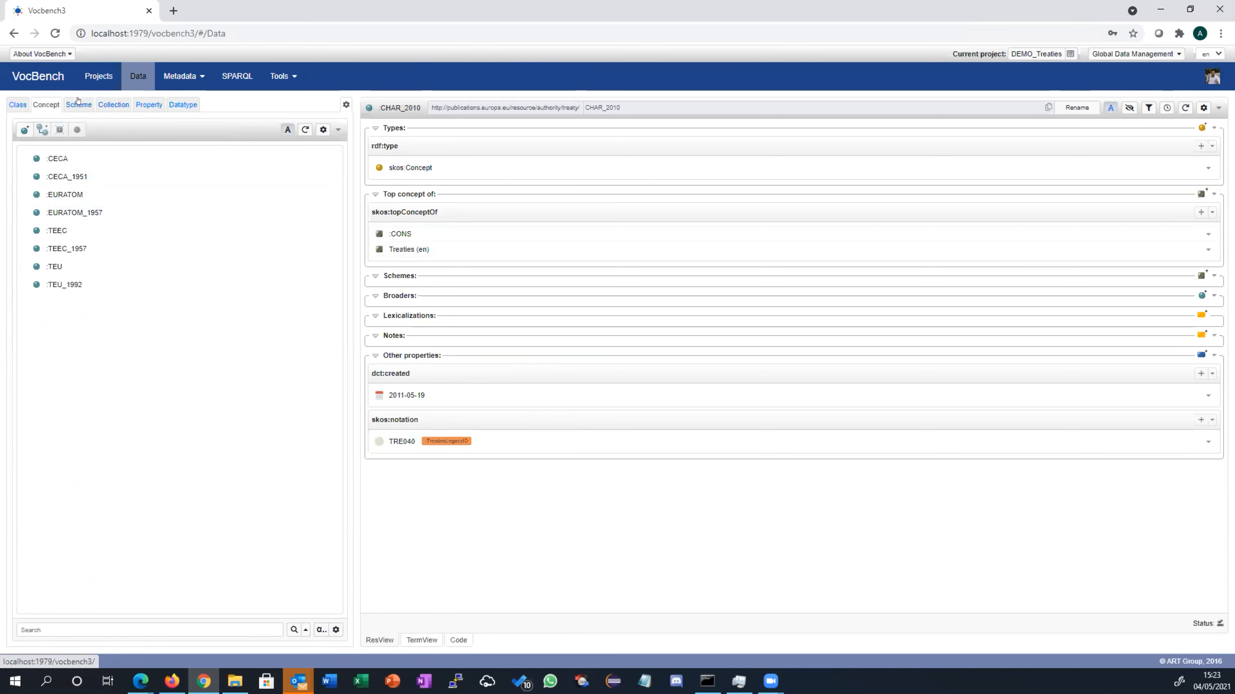
- Reactivate the Treaties scheme in place of :FOUND and return to the concept tree
click(78, 106)
click(26, 266)
click(25, 213)
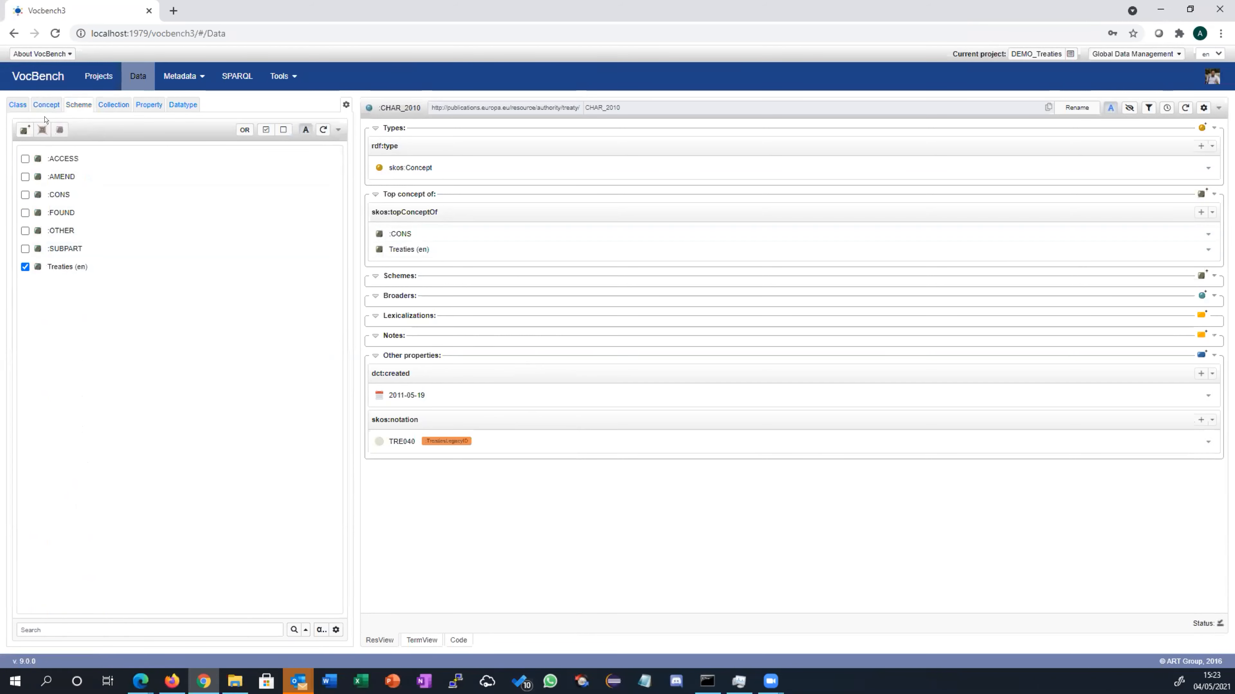
click(46, 105)
- Browse the full treaty concept list and inspect the schemes, dates and notations of :LIS_PRO34, :TEC_1992 and :PRO_STATUTE_EIB_1993
scroll(138, 315, down, 20)
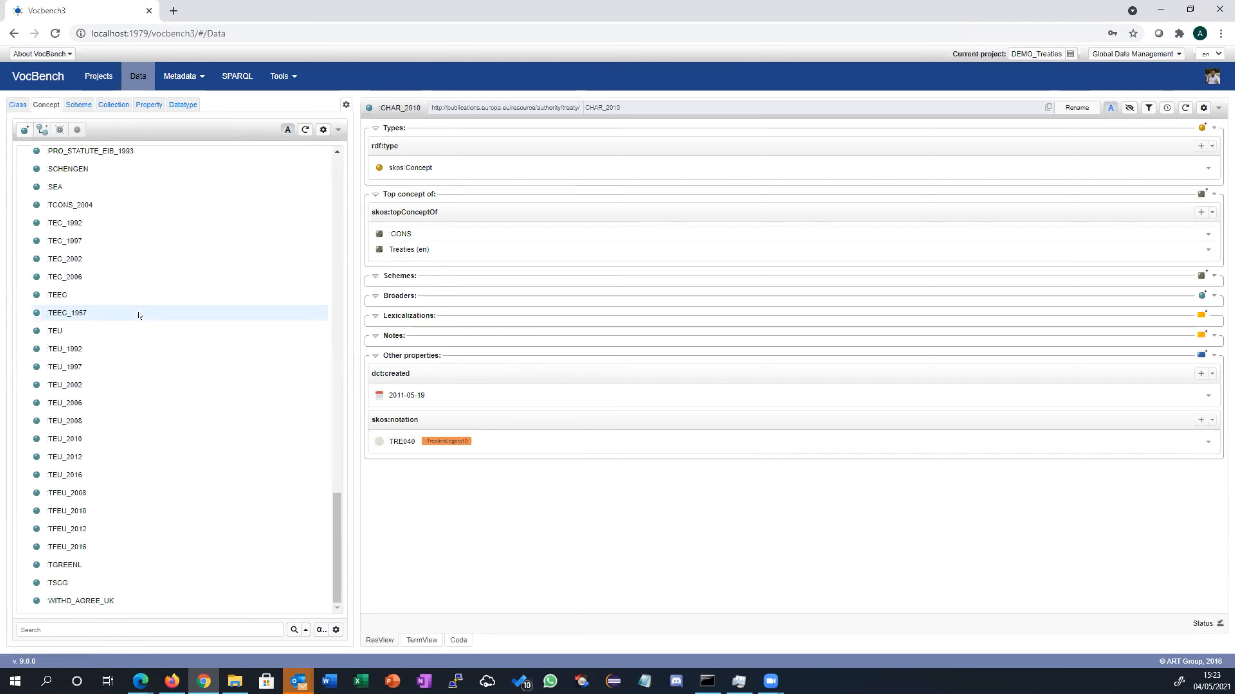
scroll(138, 295, up, 3)
scroll(138, 294, up, 1)
click(97, 277)
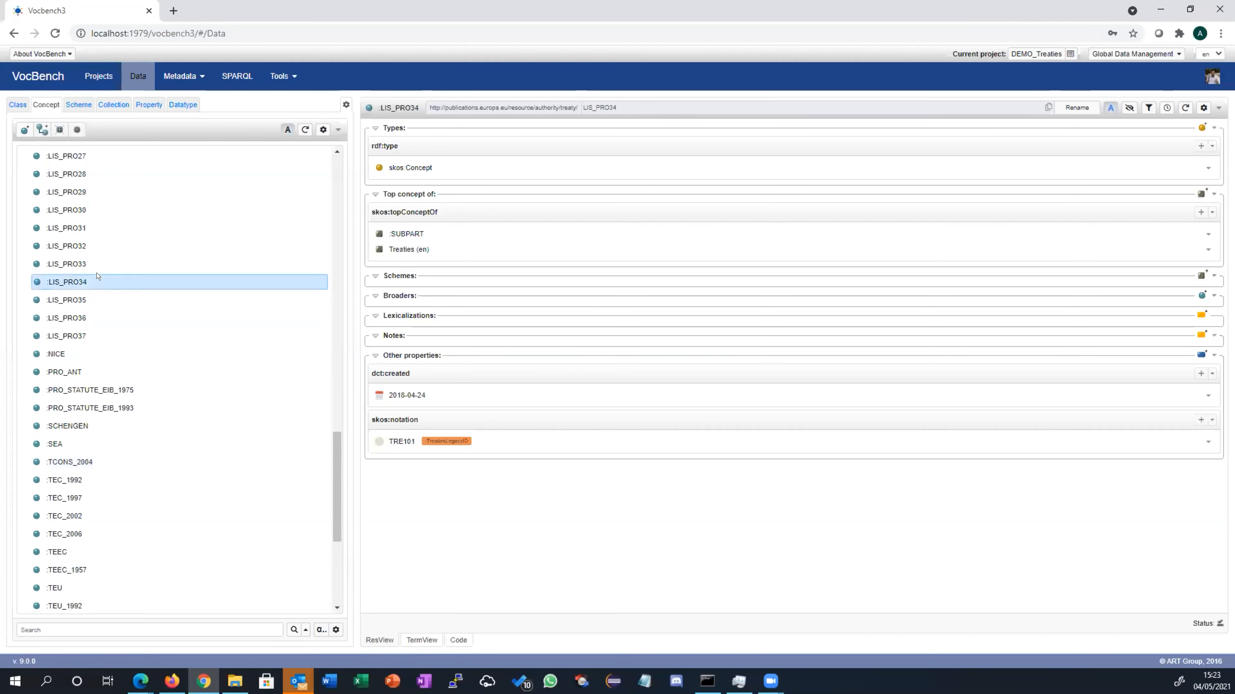
click(92, 479)
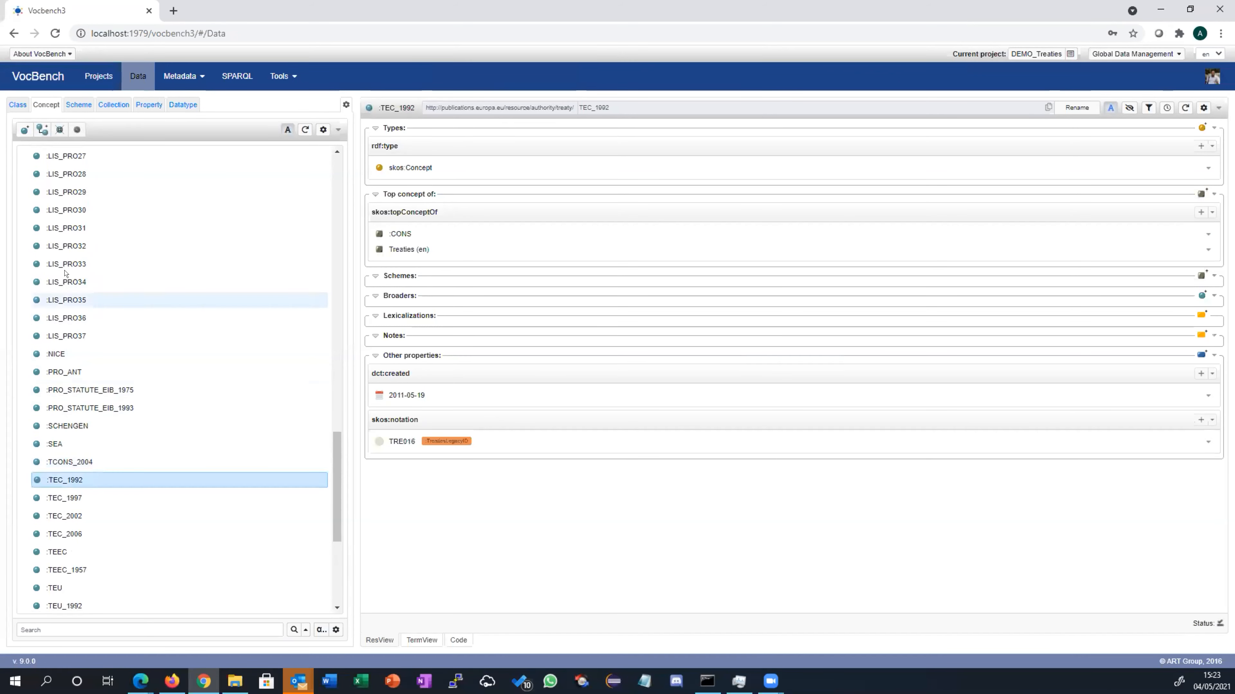
click(125, 371)
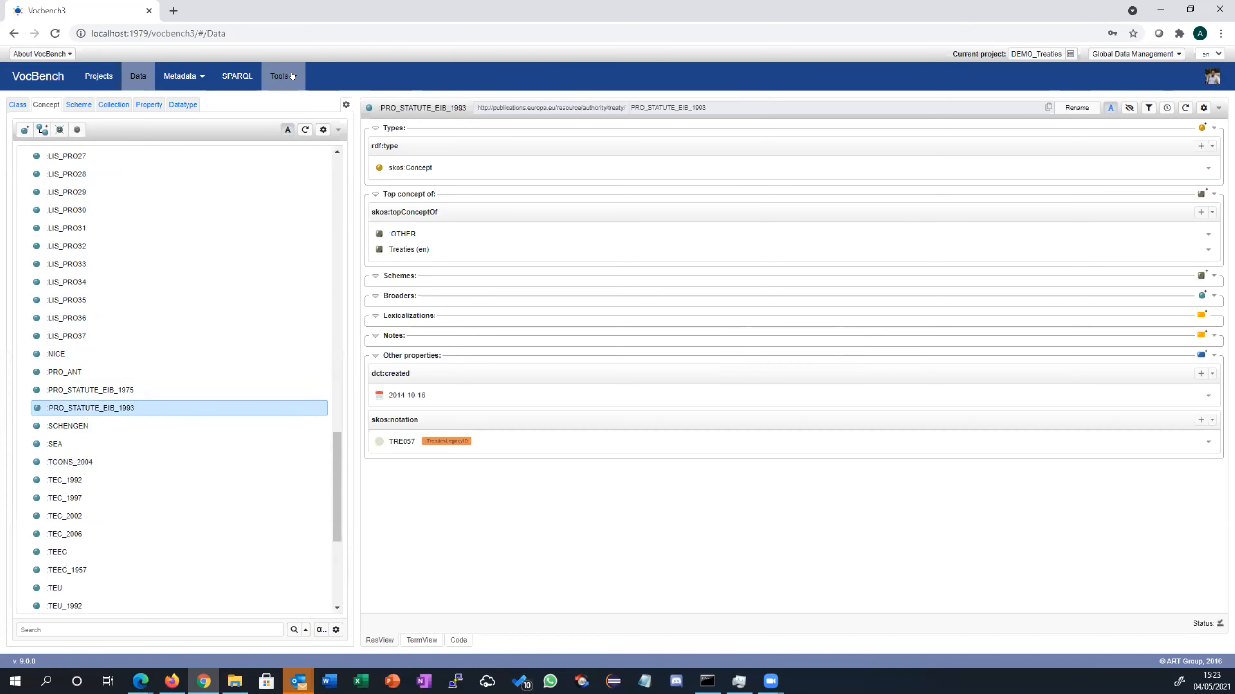
- Return to Sheet2RDF, load the spreadsheet treaties - labels.xlsx, and look over its language label columns
click(282, 76)
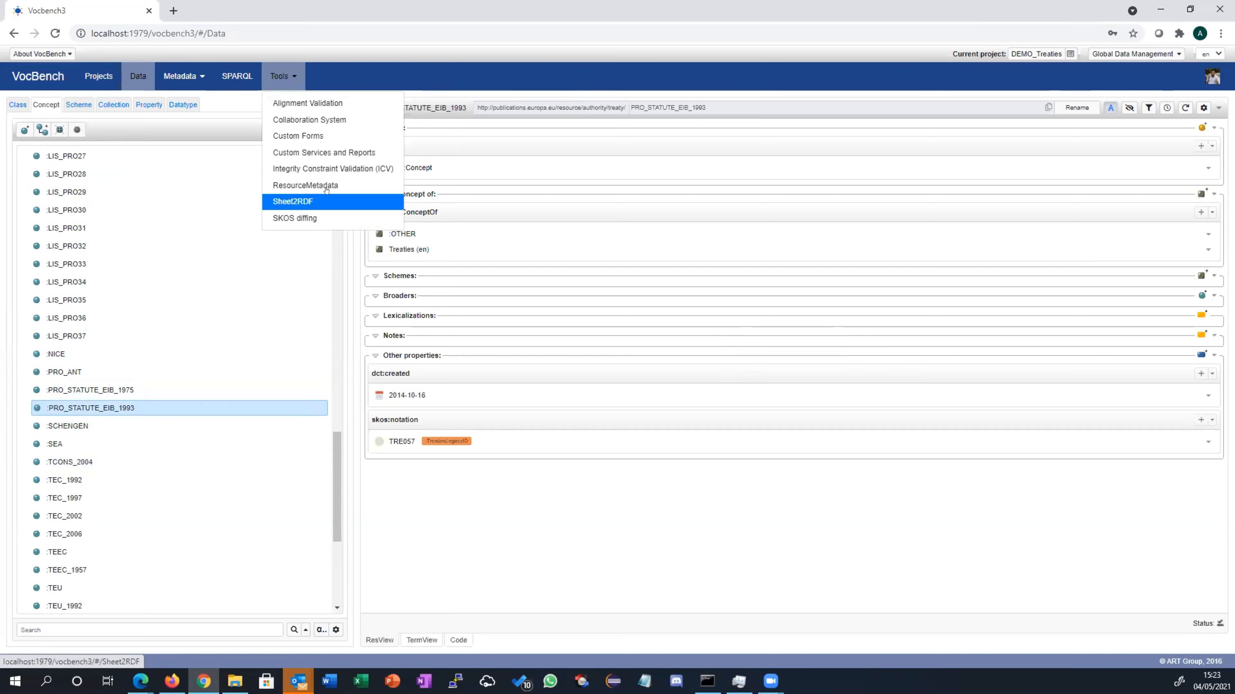
click(293, 201)
click(88, 109)
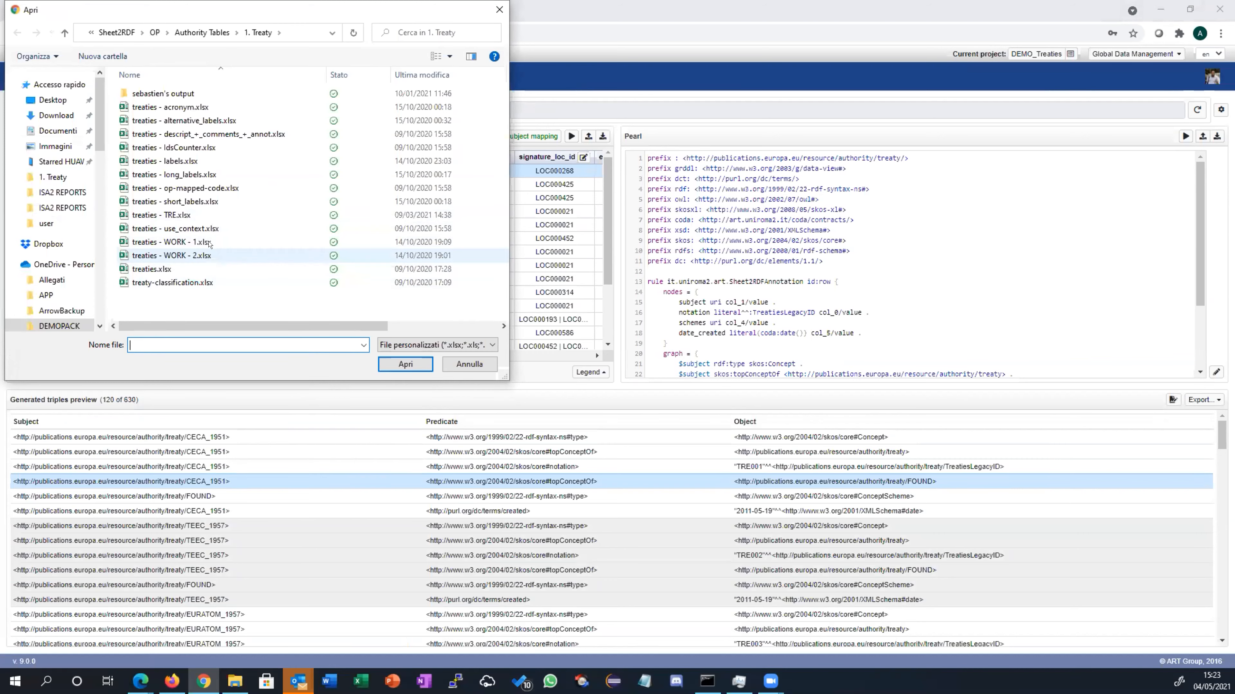
double_click(184, 161)
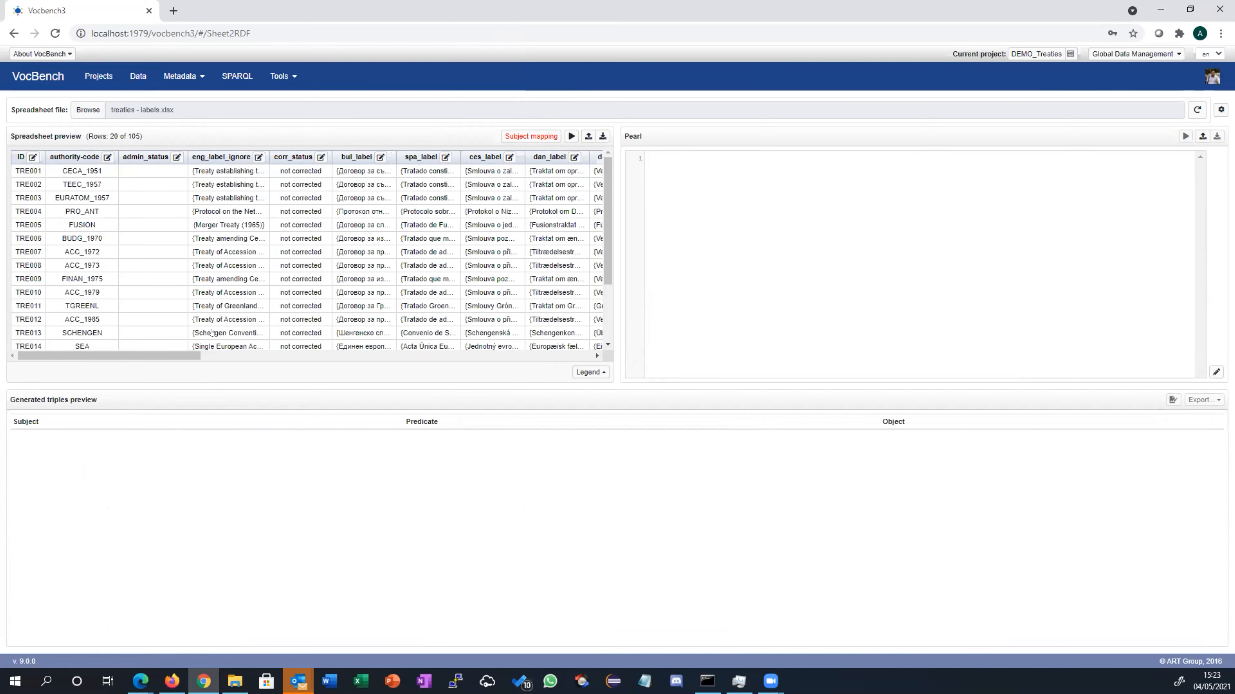
scroll(458, 341, right, 6)
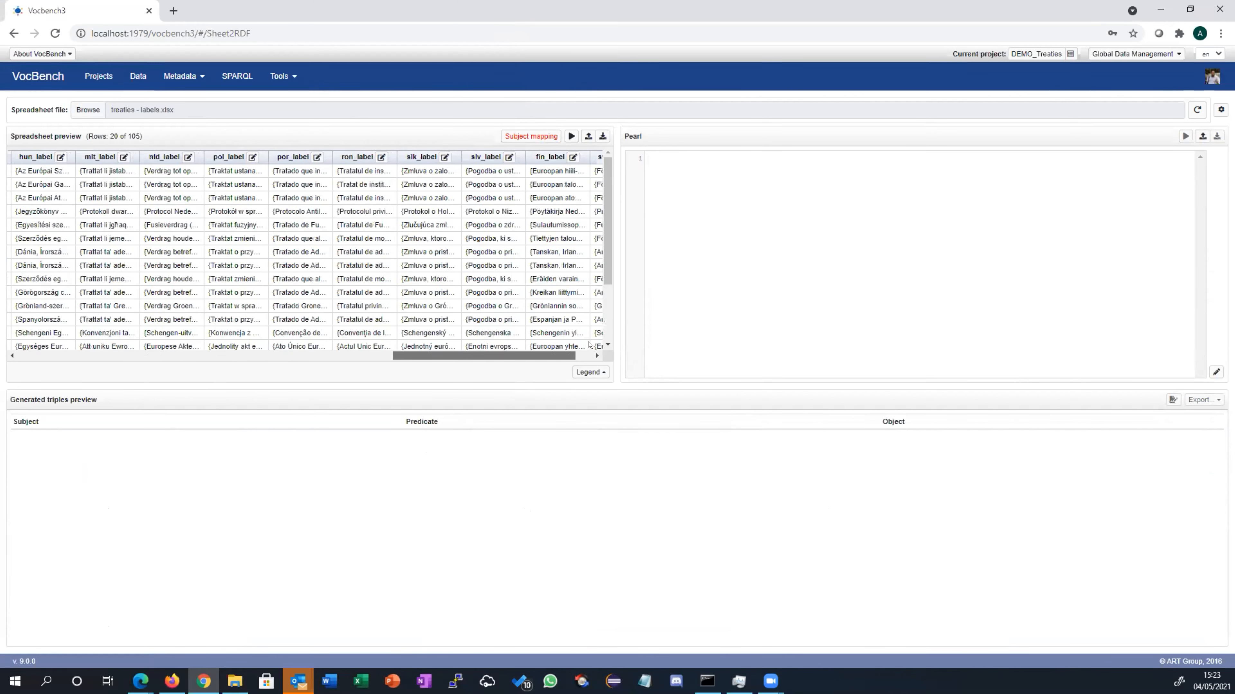
drag(507, 355, 87, 356)
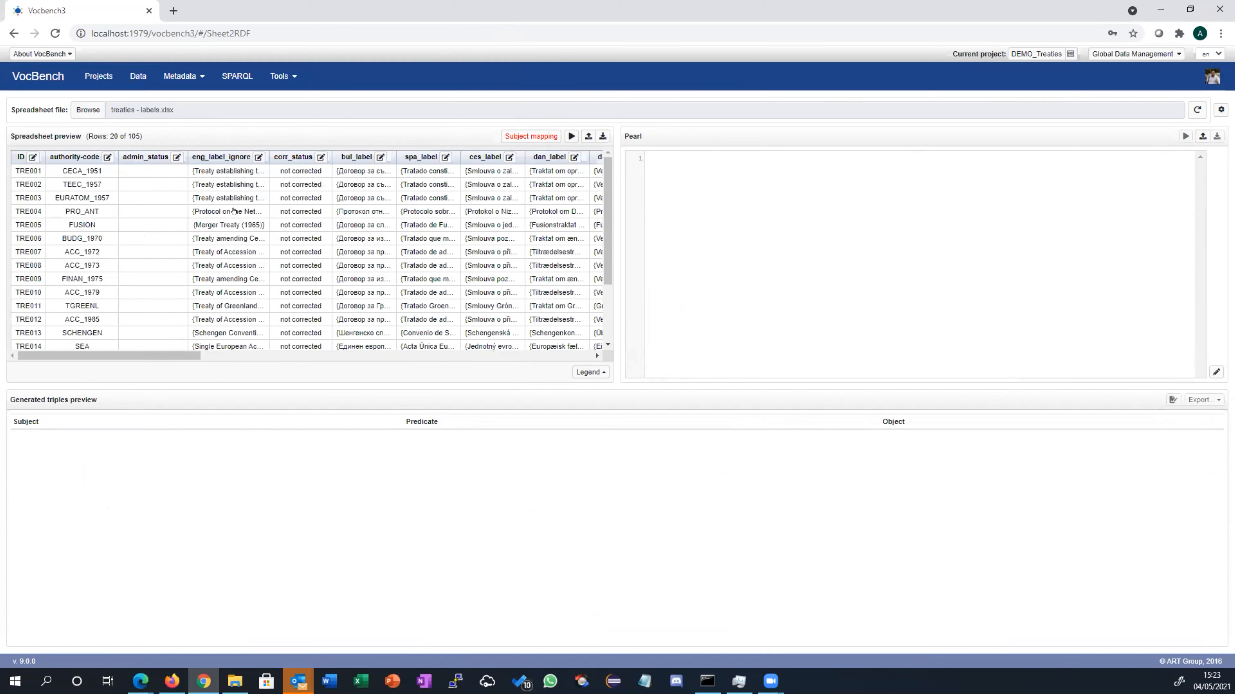
- Map the subject to the authority-code header with DefaultConverter, without asserting a type, and generate the Pearl code
click(531, 136)
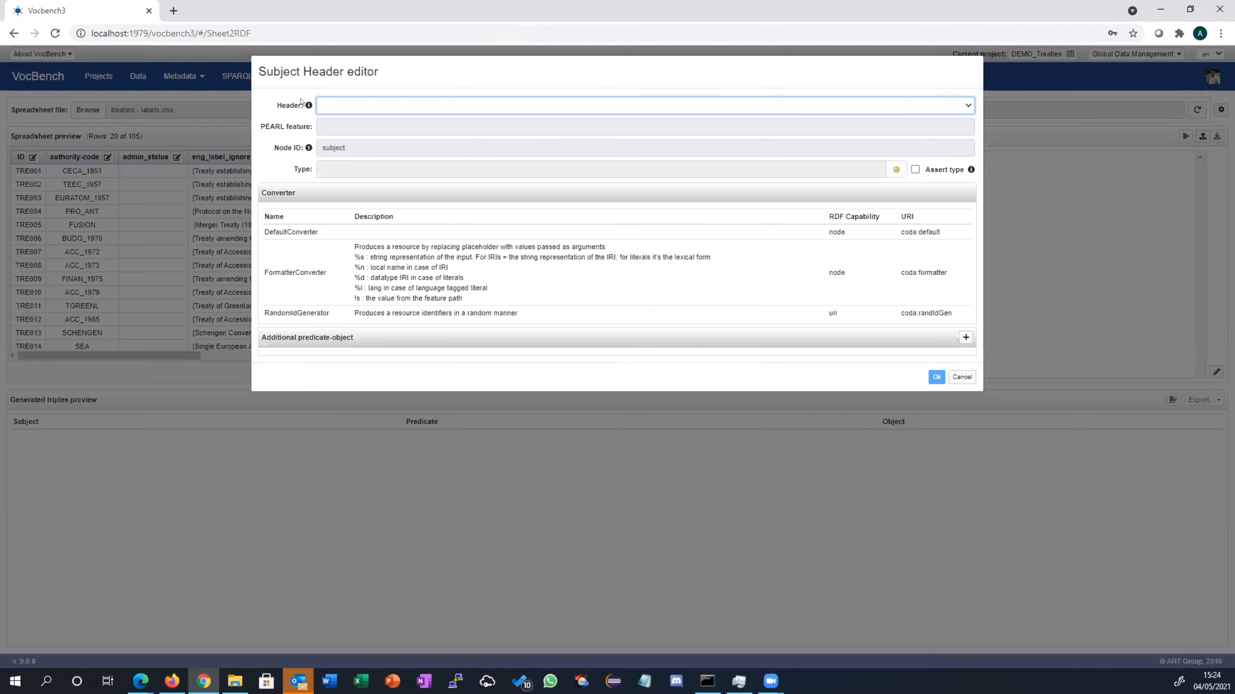
click(405, 107)
click(369, 145)
click(468, 233)
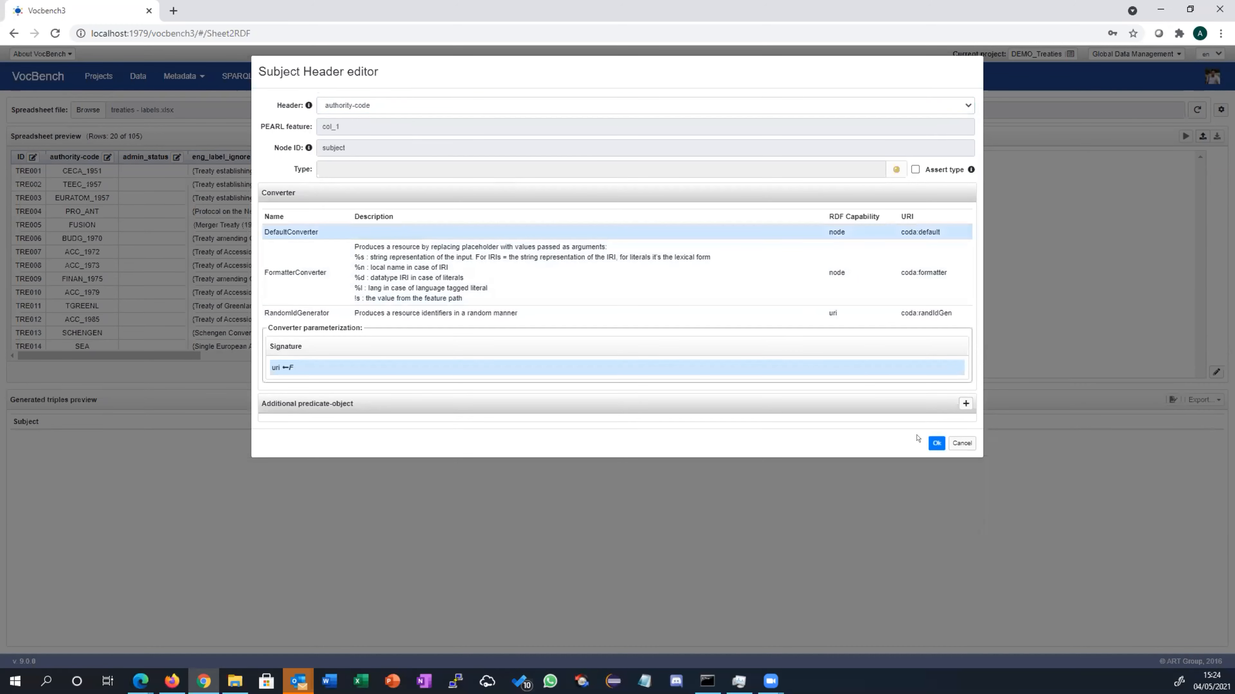
click(932, 441)
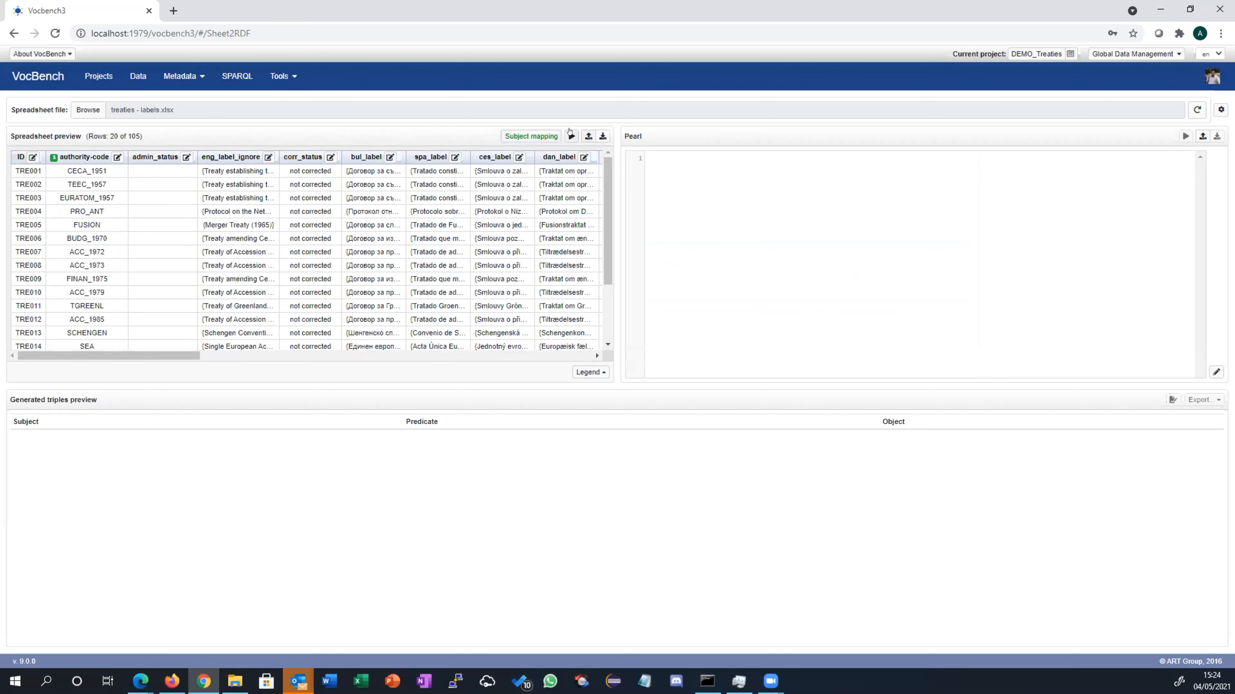
click(570, 137)
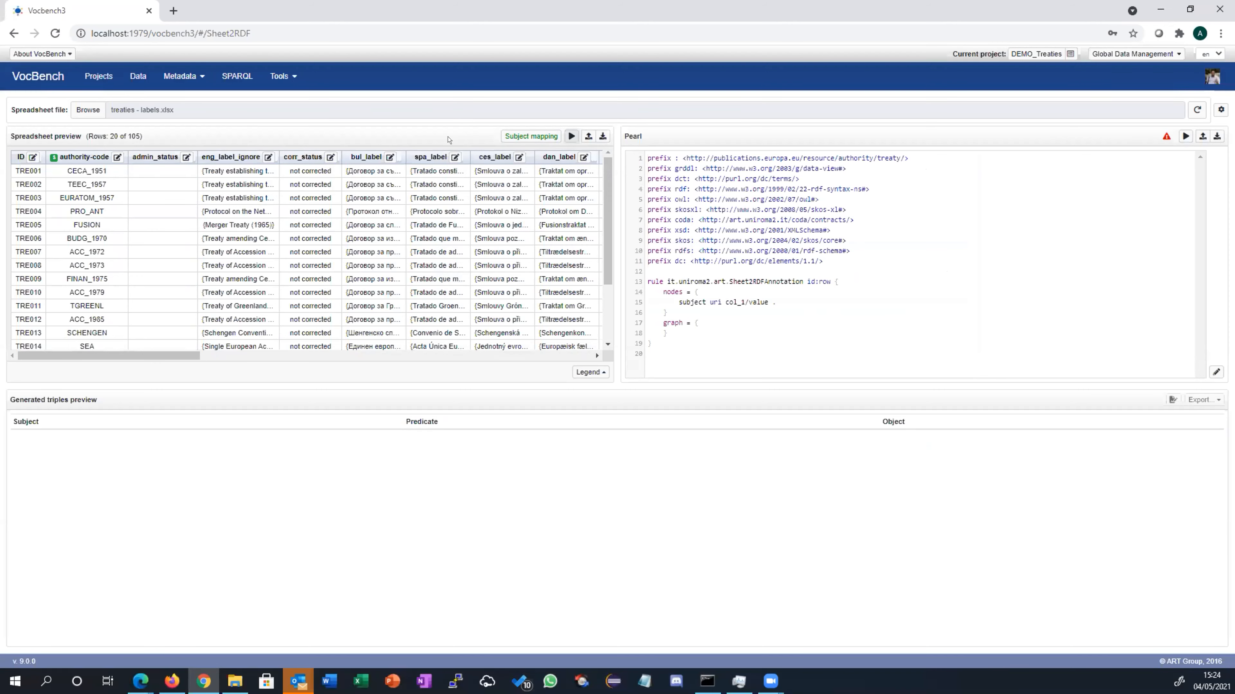
- Mark the authority-code header as ignored and review its subject mapping, keeping DefaultConverter and no asserted type
click(117, 157)
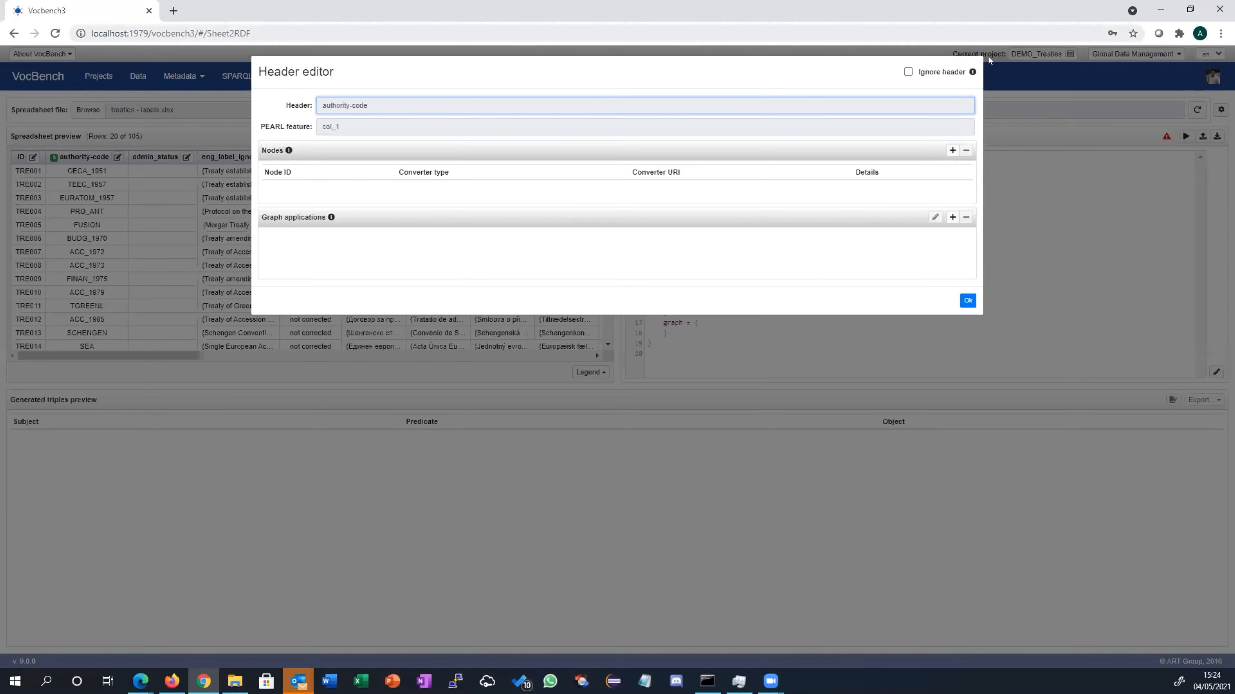
click(908, 71)
click(967, 300)
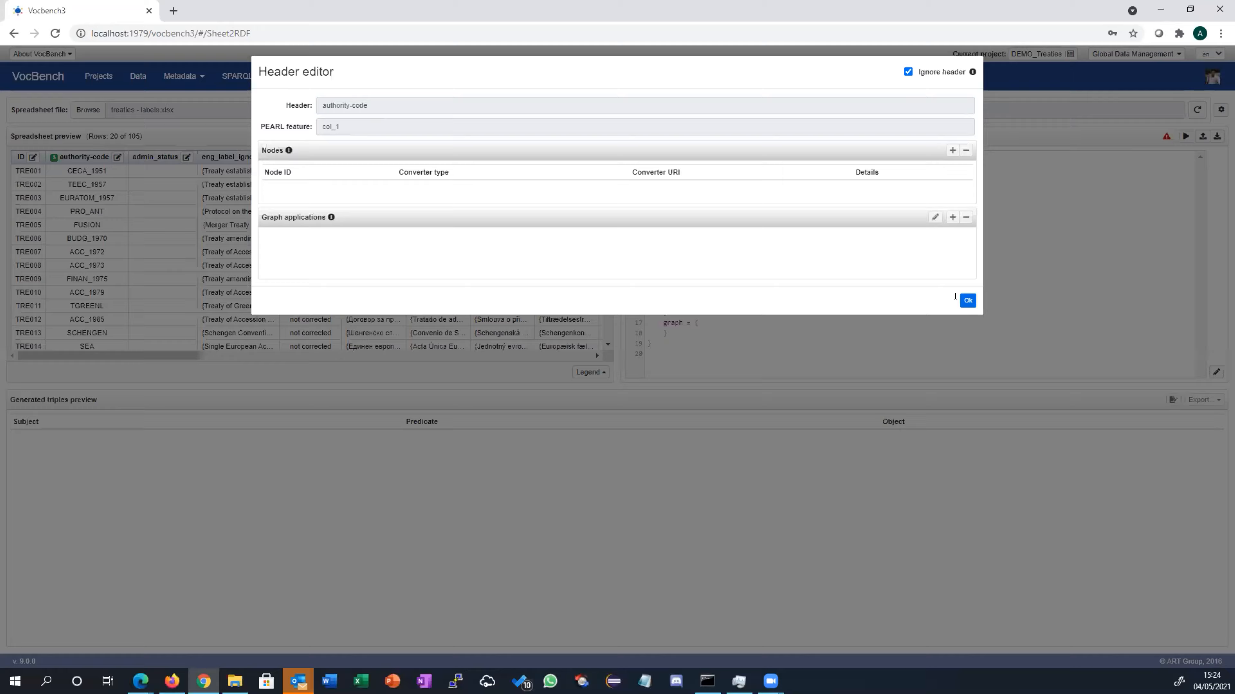
click(558, 139)
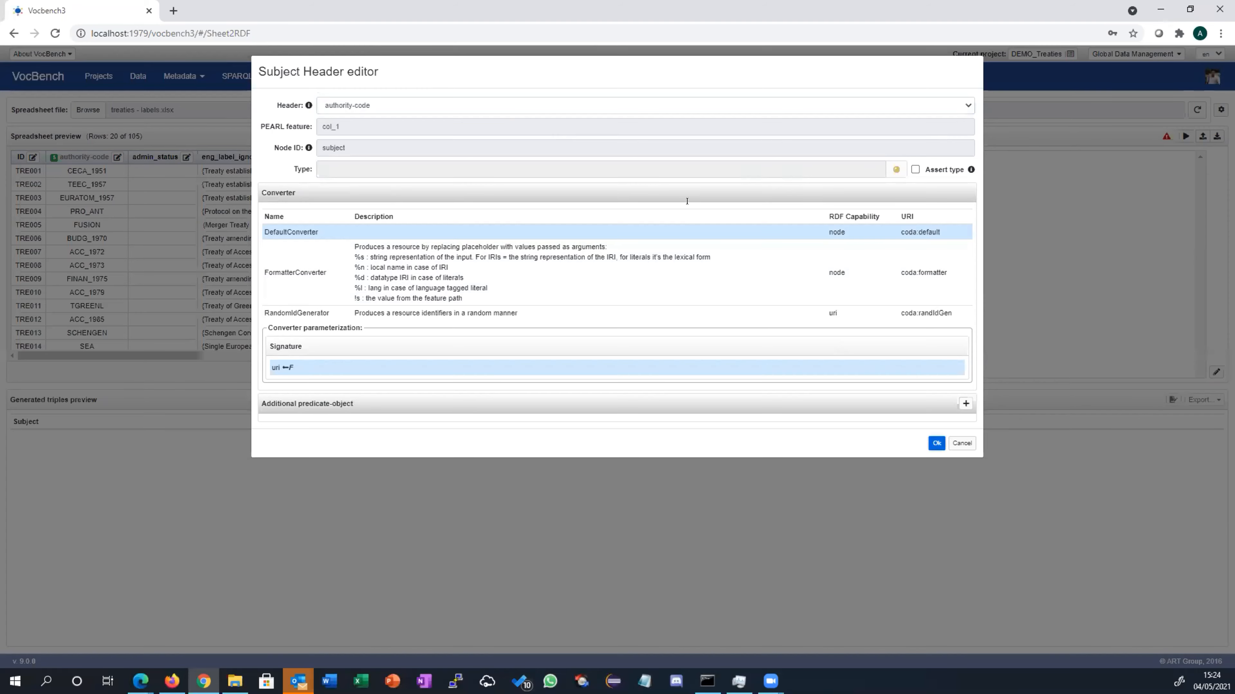
click(936, 443)
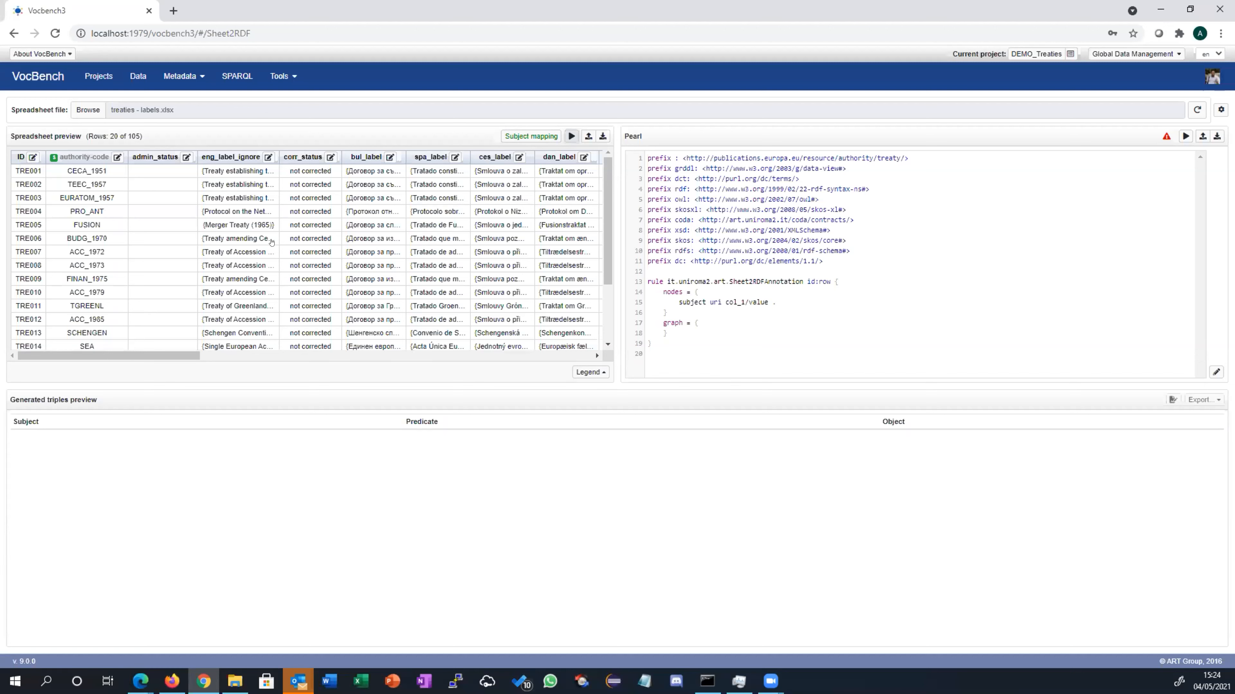
- Add an advanced graph application to the eng_label header by loading the stored xlabel definition
drag(179, 355, 345, 357)
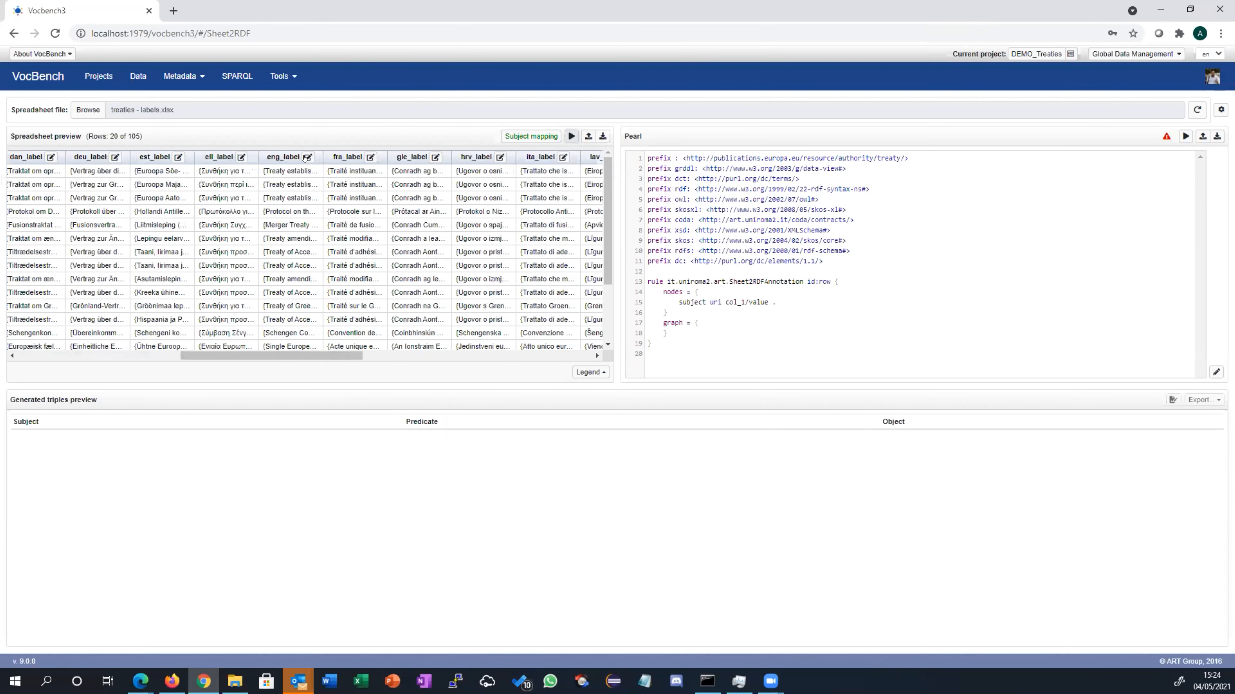
click(307, 157)
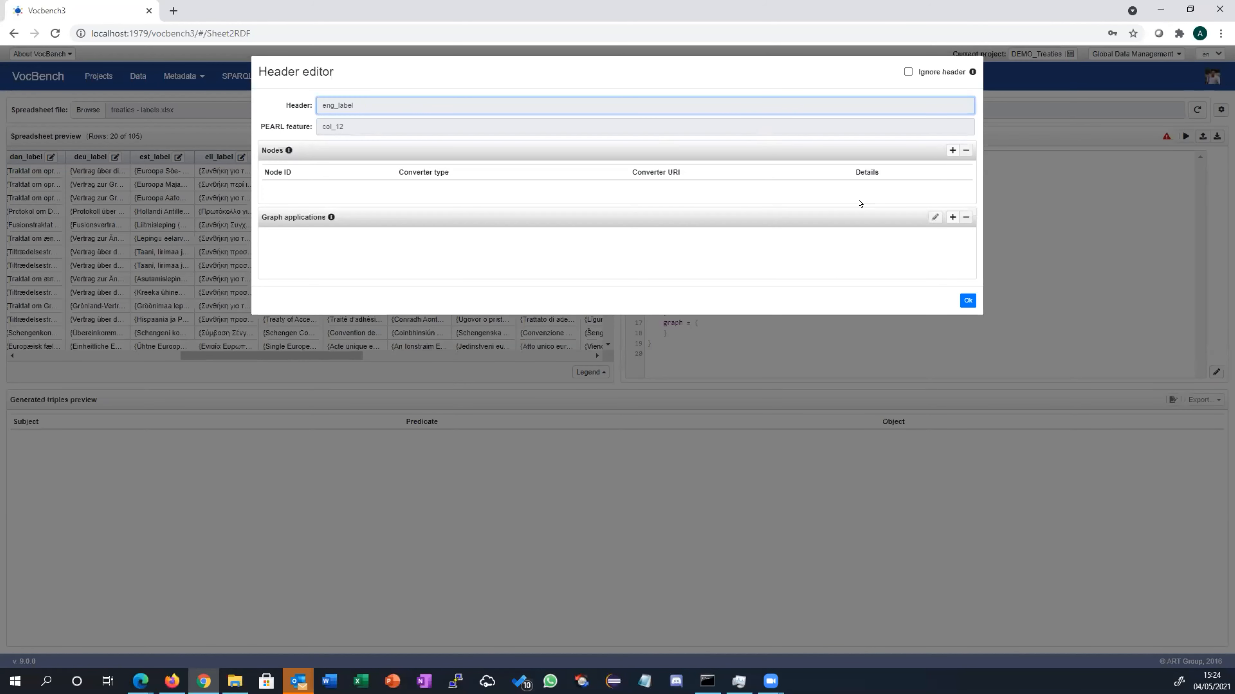
click(952, 218)
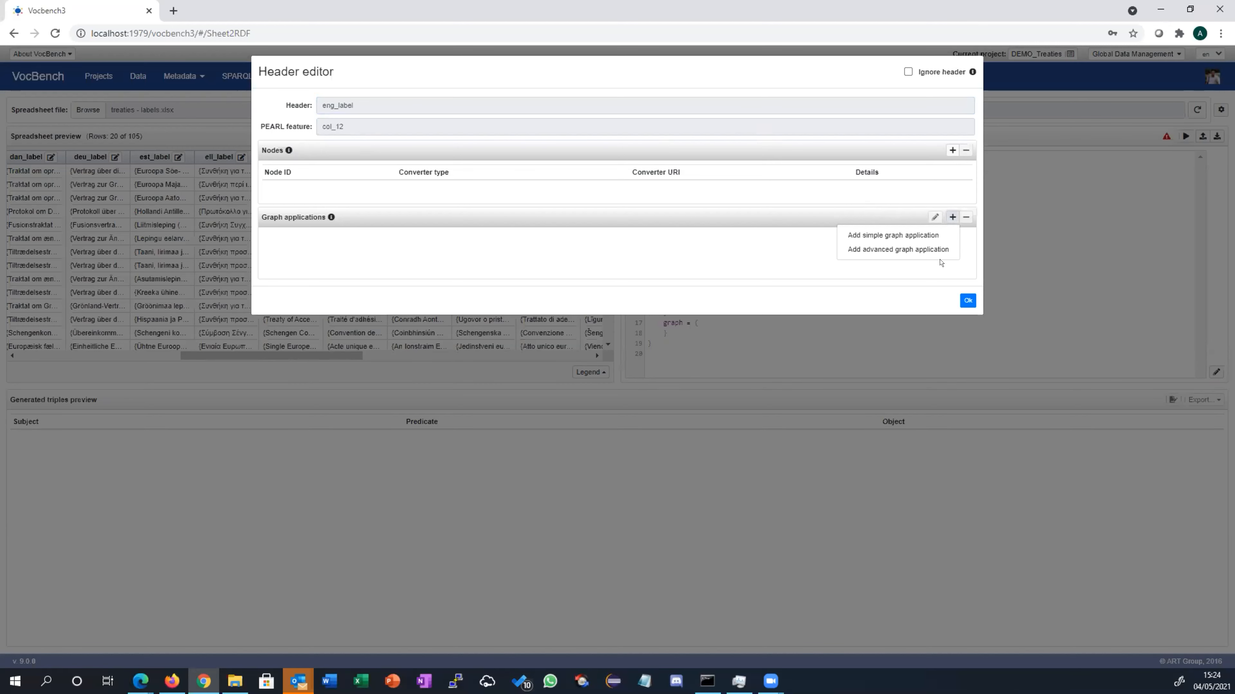
click(921, 250)
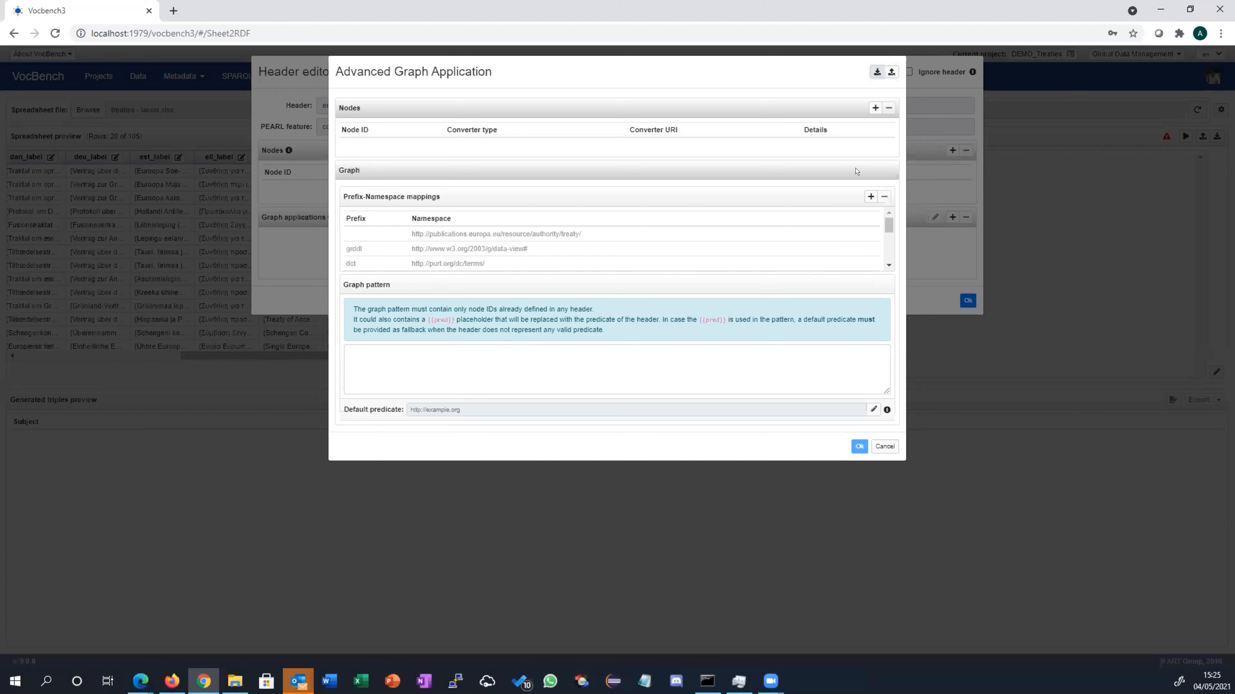
click(398, 346)
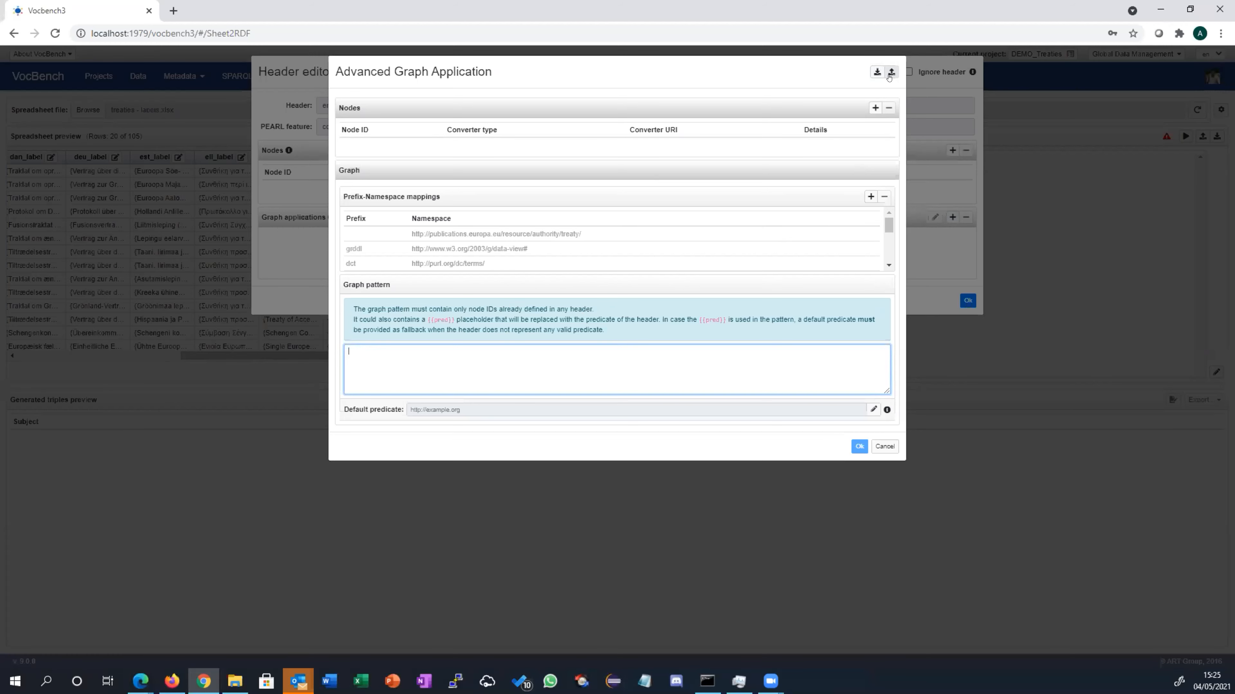
click(890, 72)
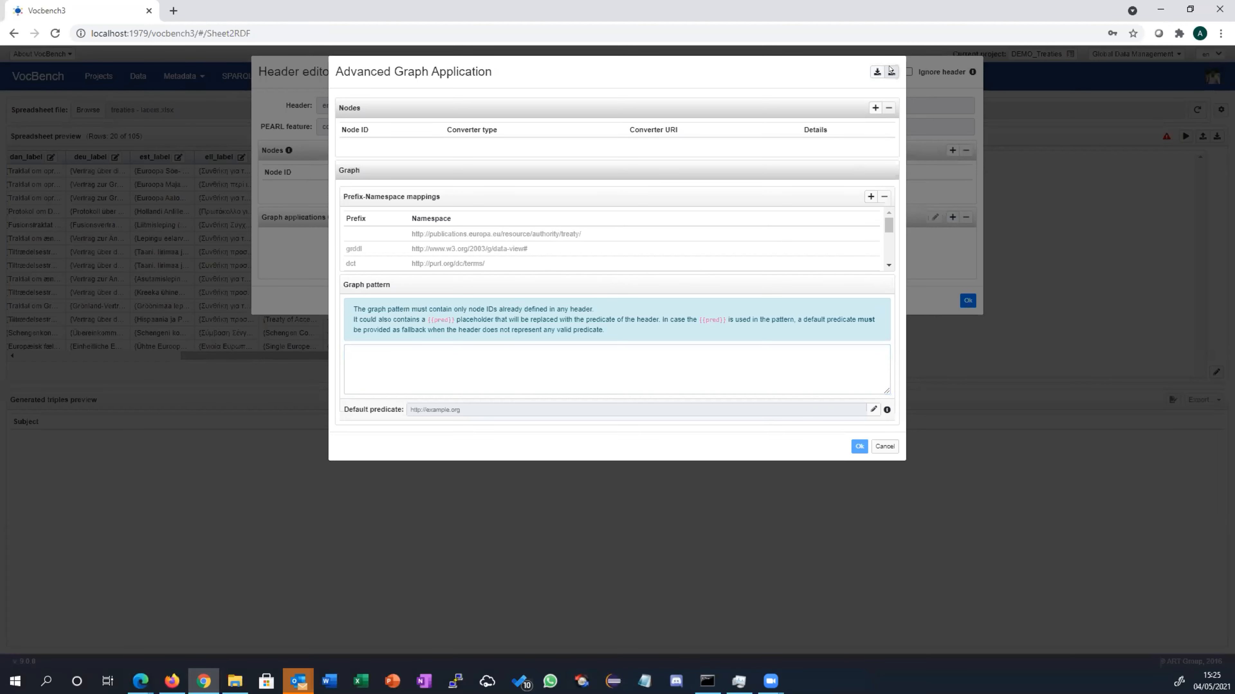
click(541, 121)
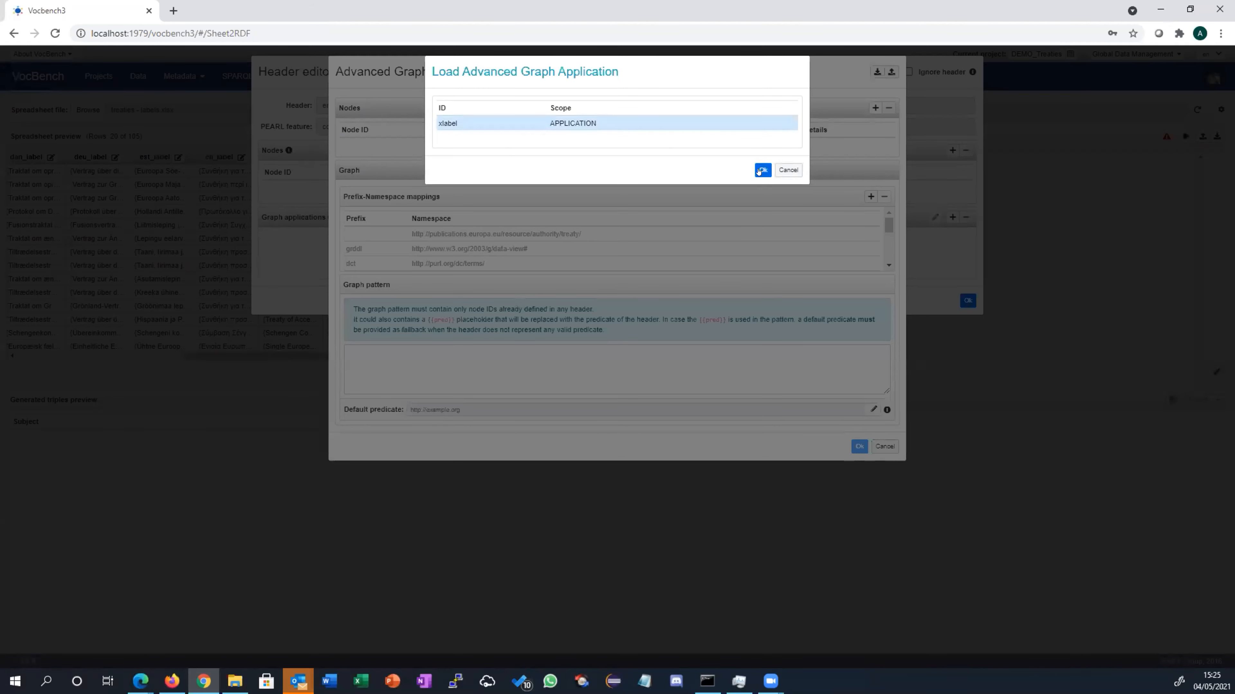
click(761, 170)
- Review the $xlabel and $literalForm lines of the graph pattern, and accept the graph application for eng_label
key(ctrl+plus)
key(ctrl+plus)
key(ctrl+plus)
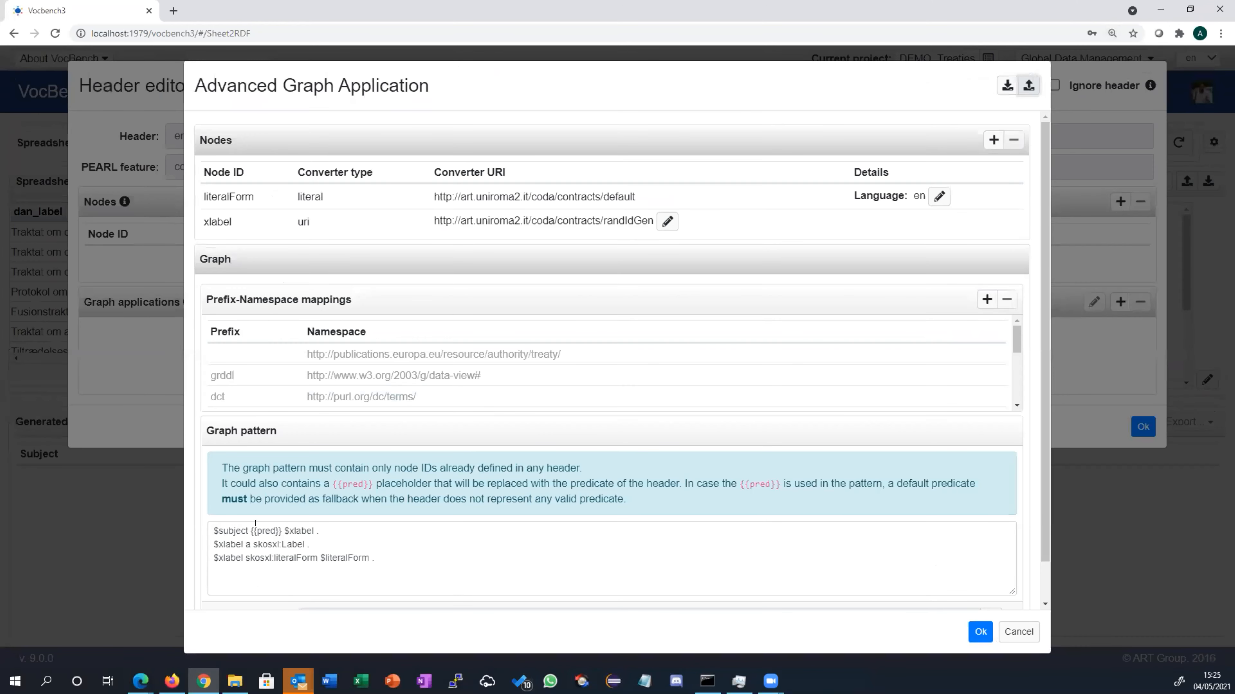
drag(314, 523, 211, 541)
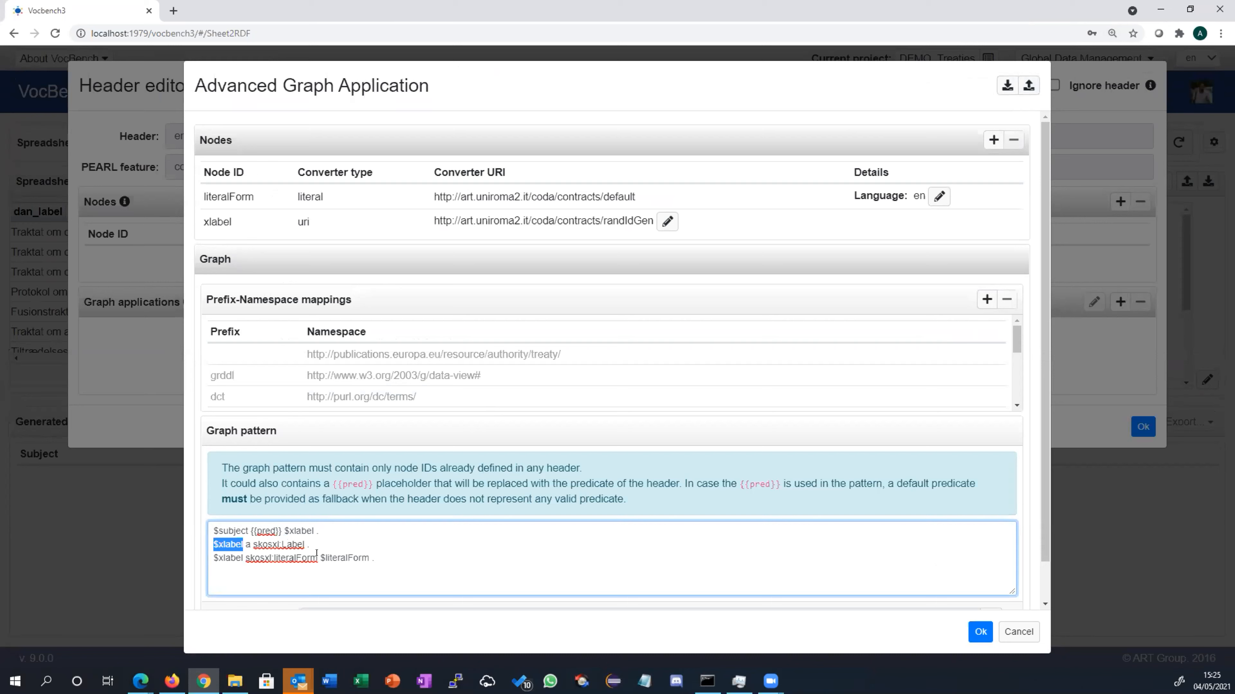
drag(318, 558, 384, 557)
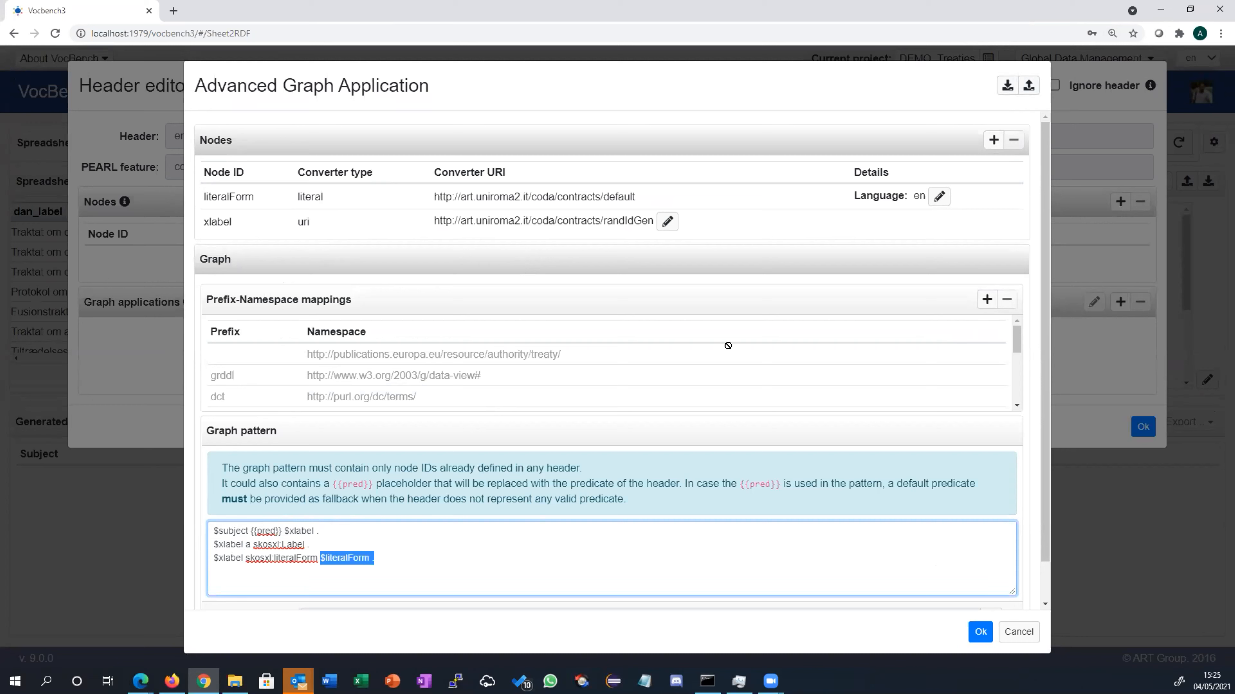
key(ctrl+0)
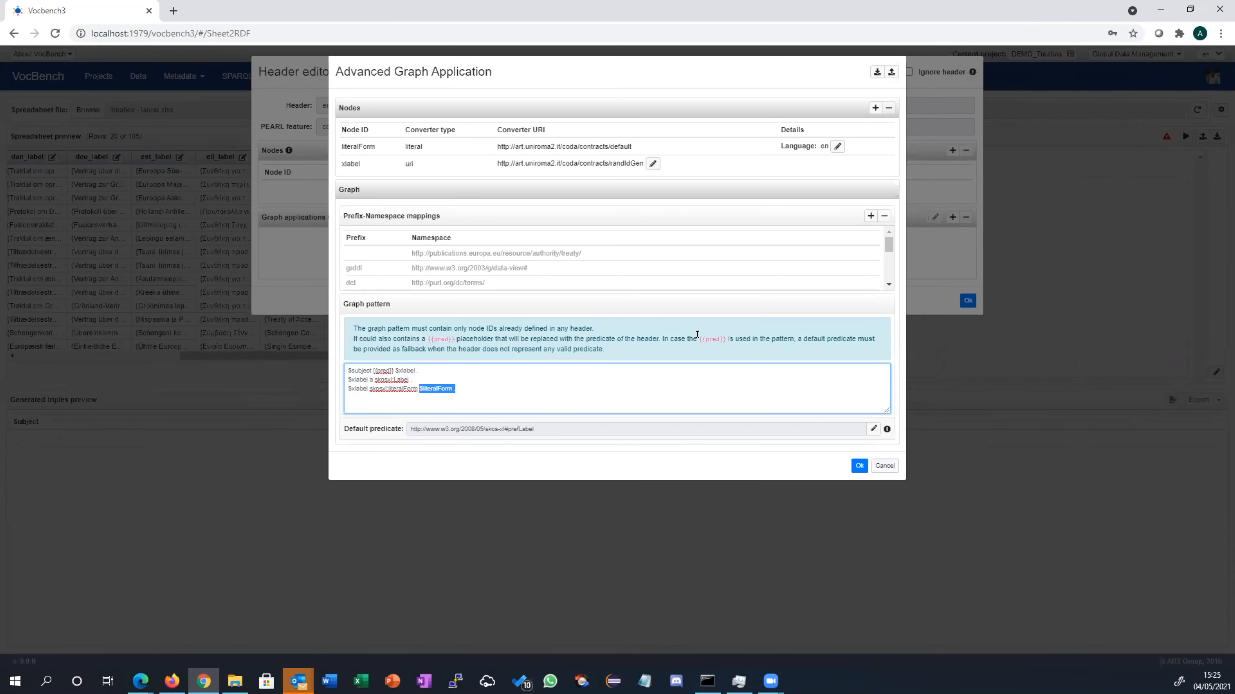
click(859, 465)
click(967, 316)
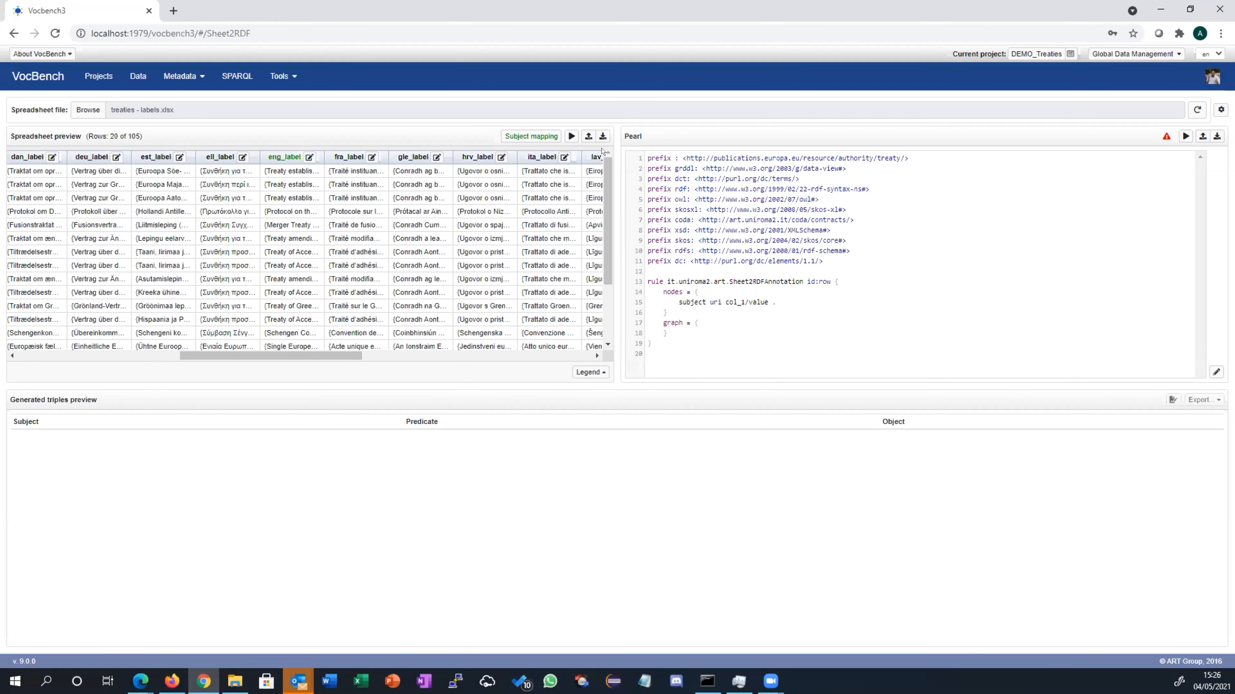
- Generate the Pearl code and the triples preview from the eng_label mapping, and add the triples to the project
click(570, 136)
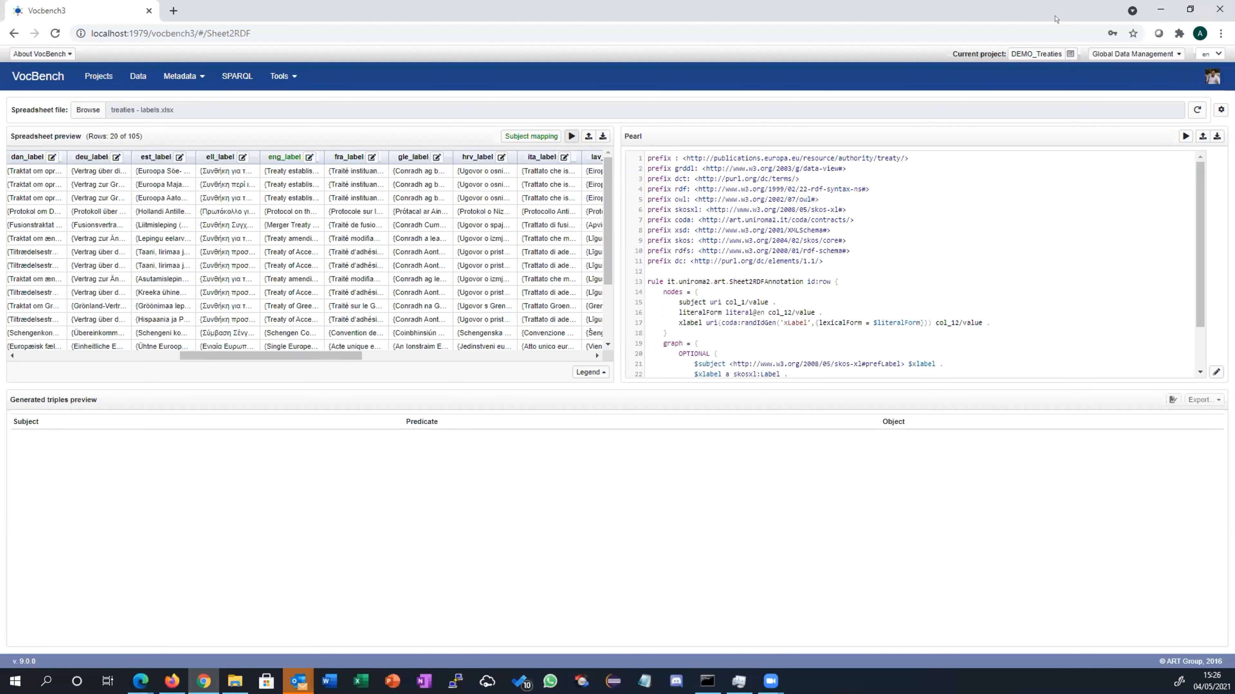
click(1185, 136)
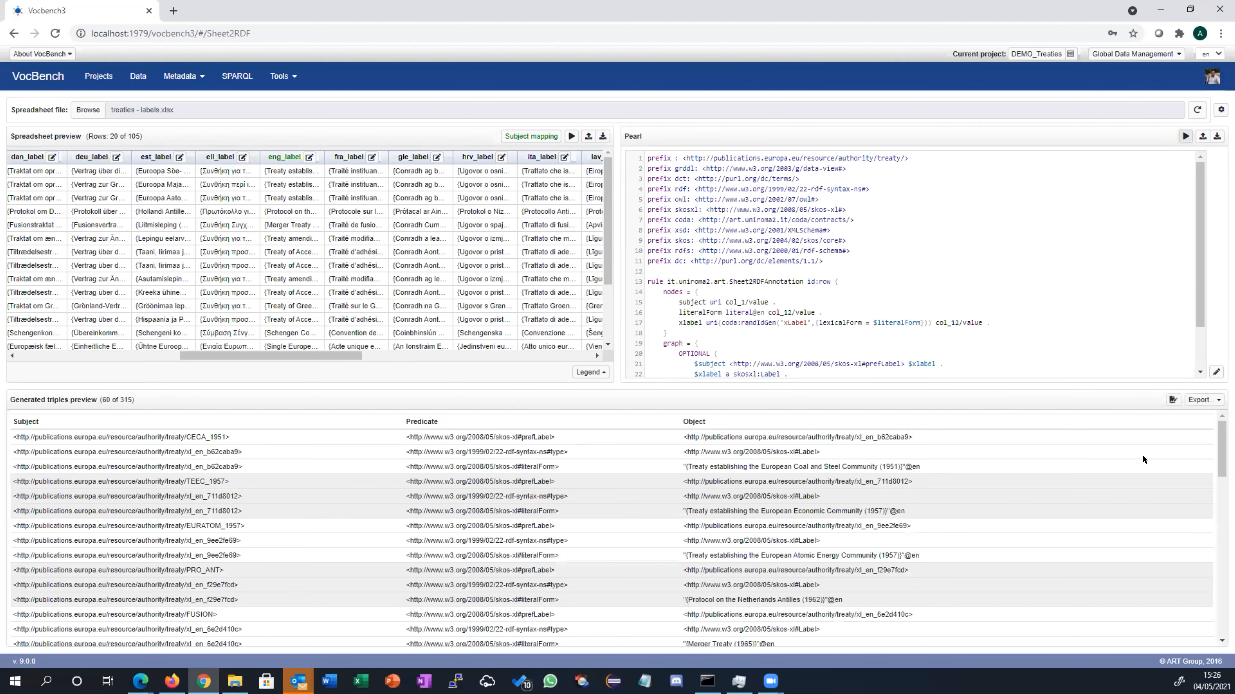
click(1172, 399)
key(Return)
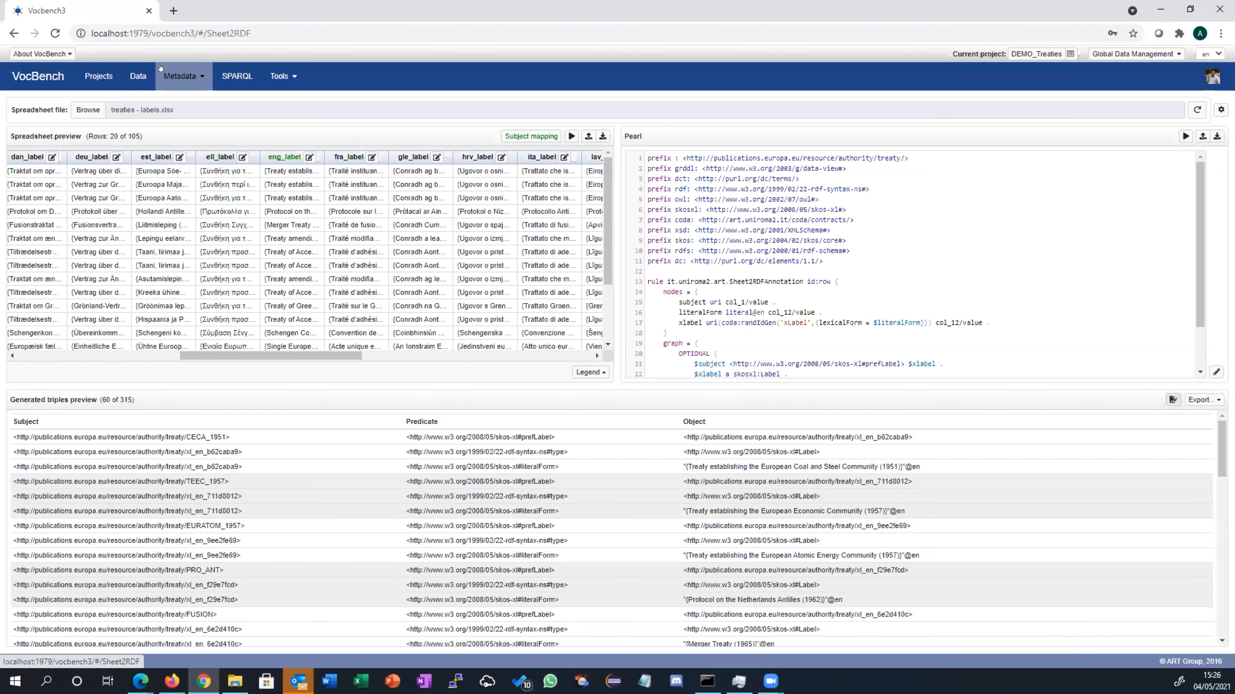
- Refresh the concept tree in the project data and inspect the English prefLabels of several protocols, the 1957 convention and the 2010 charter
click(137, 75)
click(305, 129)
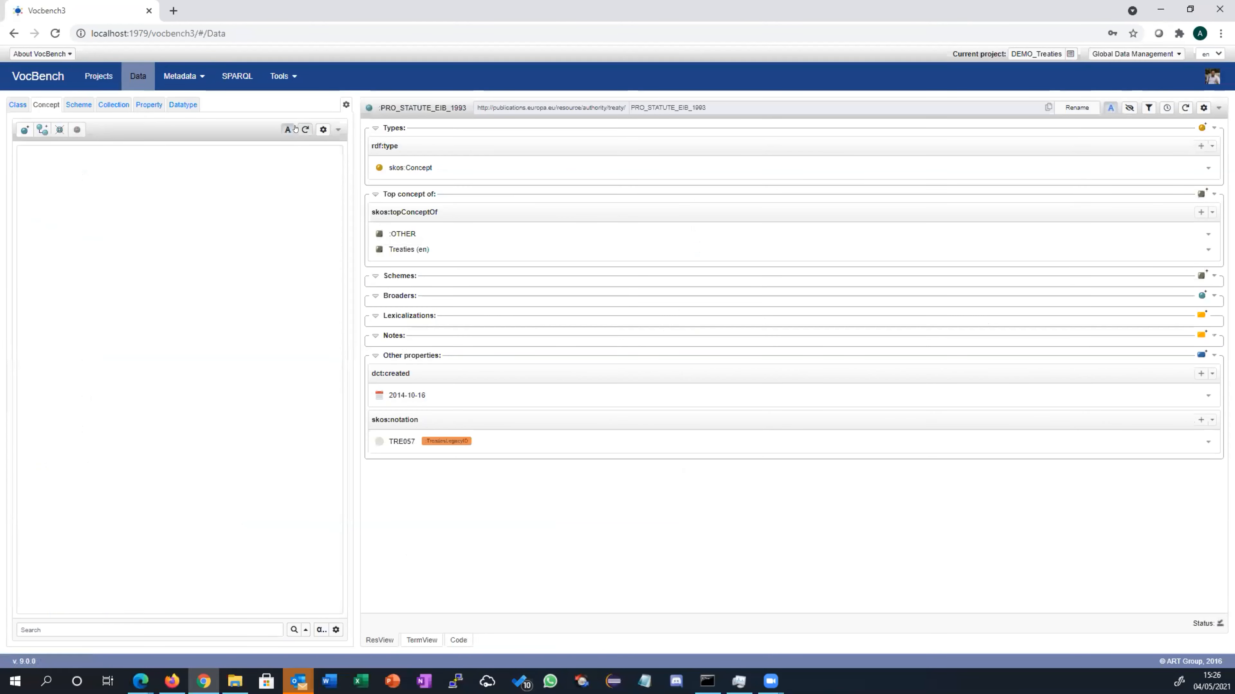
click(146, 398)
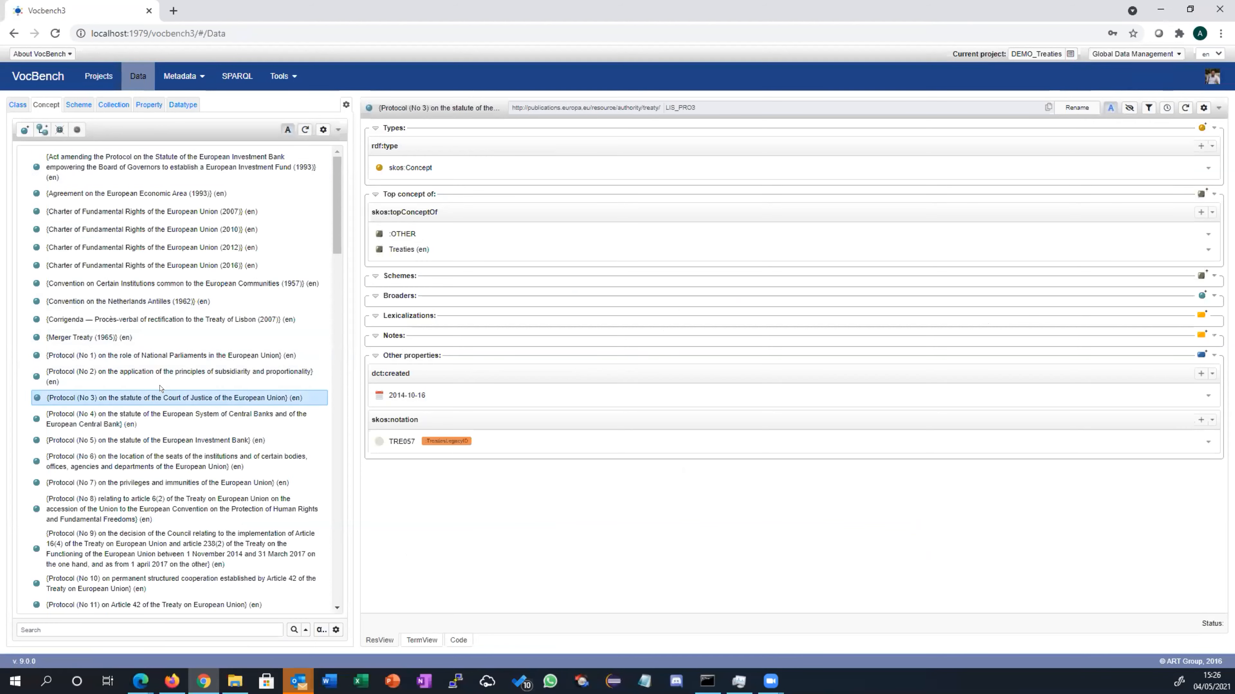
scroll(141, 441, down, 5)
click(141, 442)
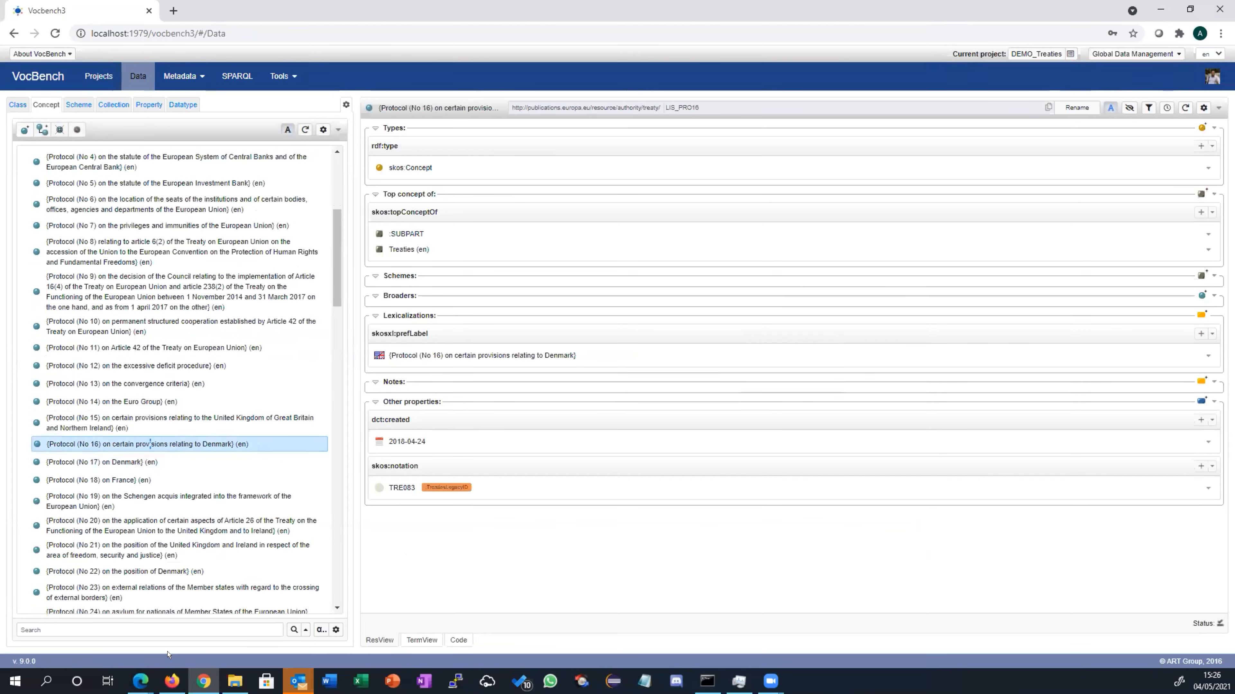
click(175, 370)
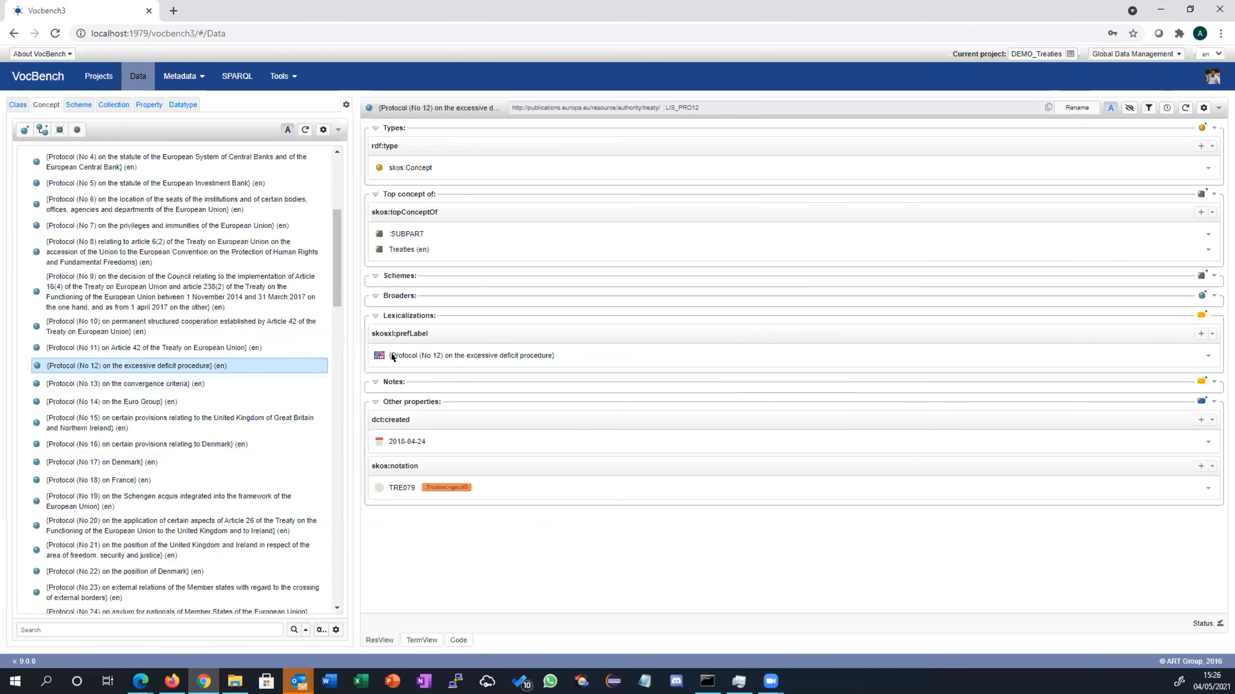
click(172, 272)
scroll(173, 277, up, 5)
click(174, 282)
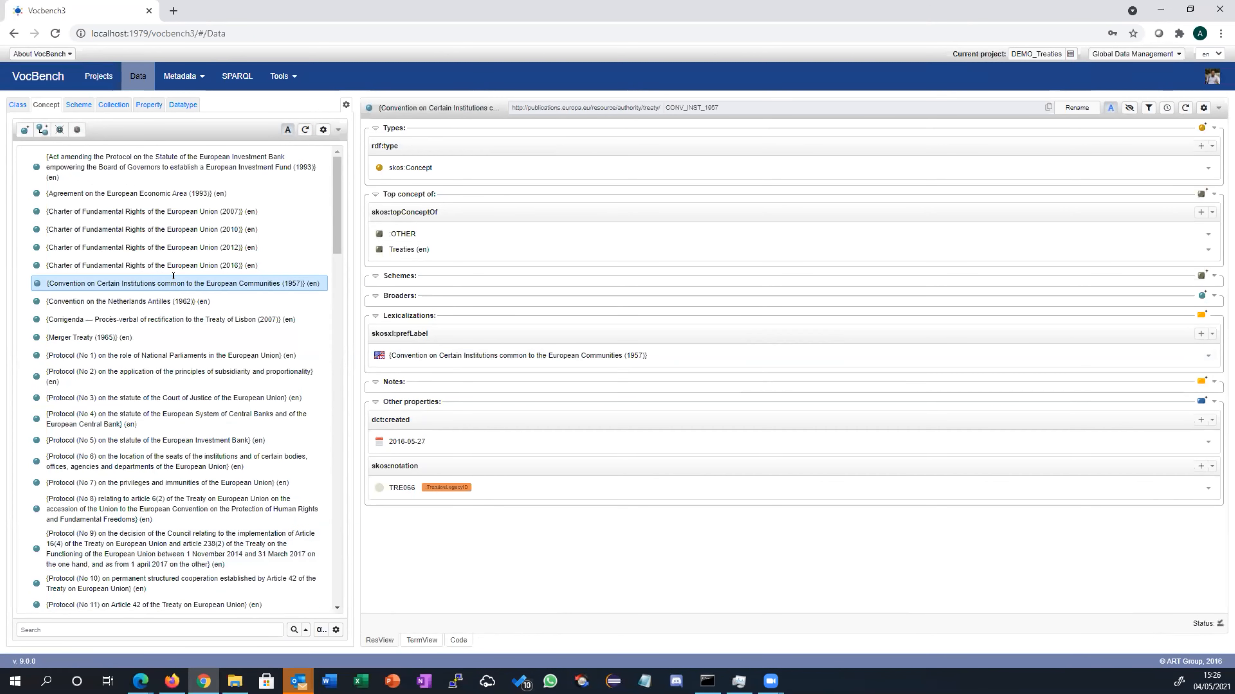
click(169, 225)
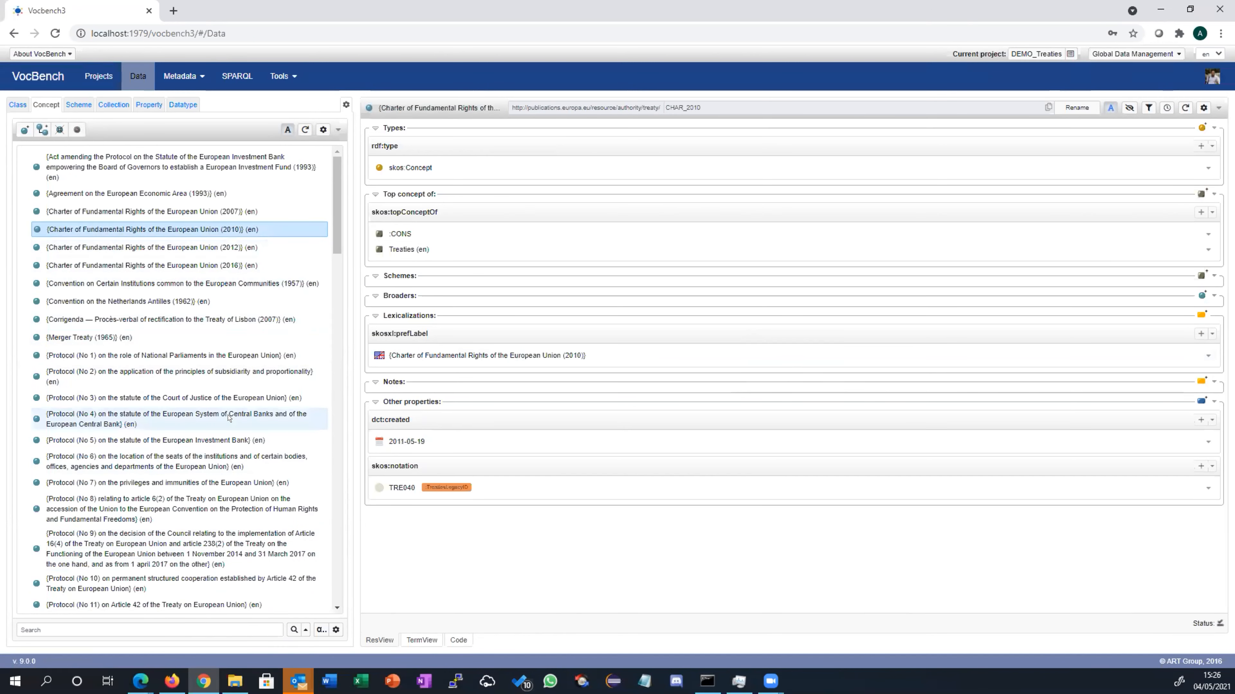
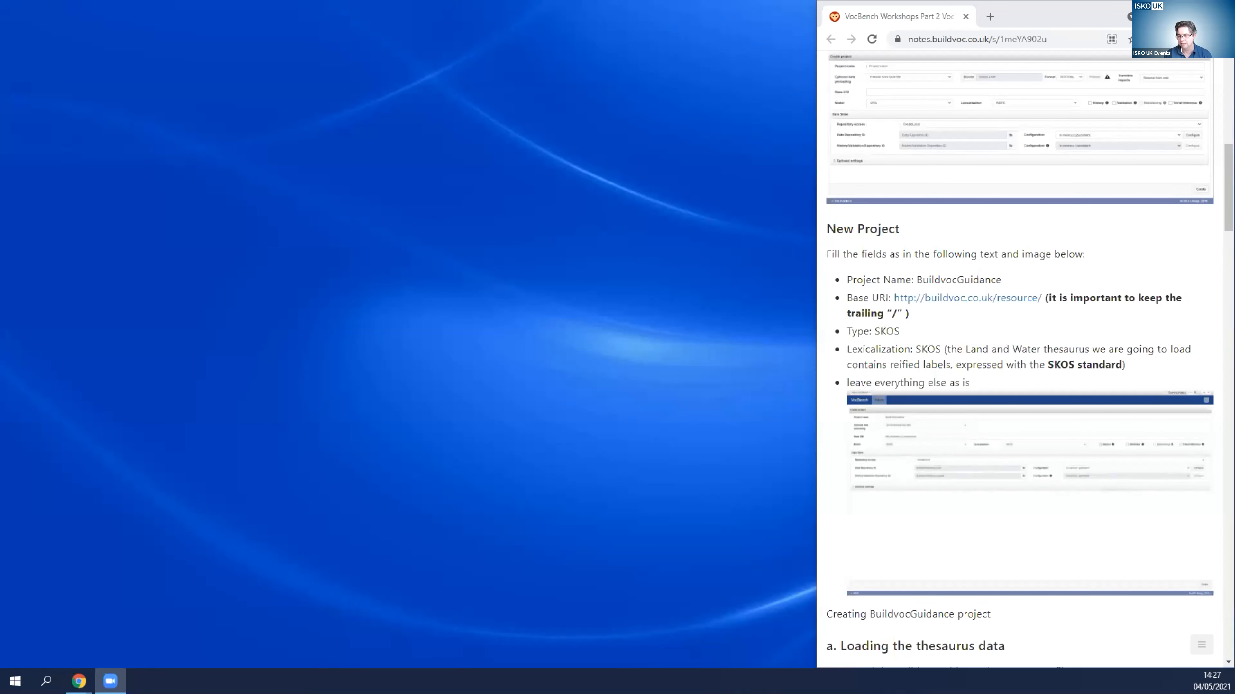
- Switch from the workshop notes to the other VocBench window and access the Workshop_002 project
click(977, 40)
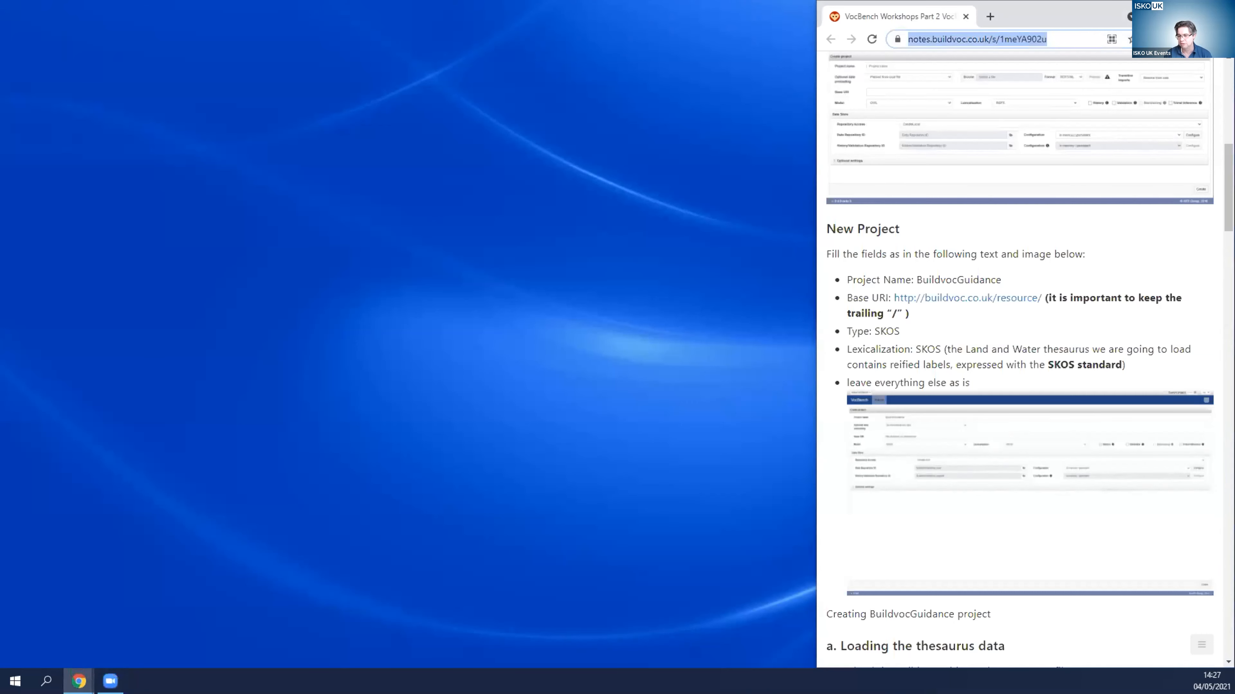
key(alt+Tab)
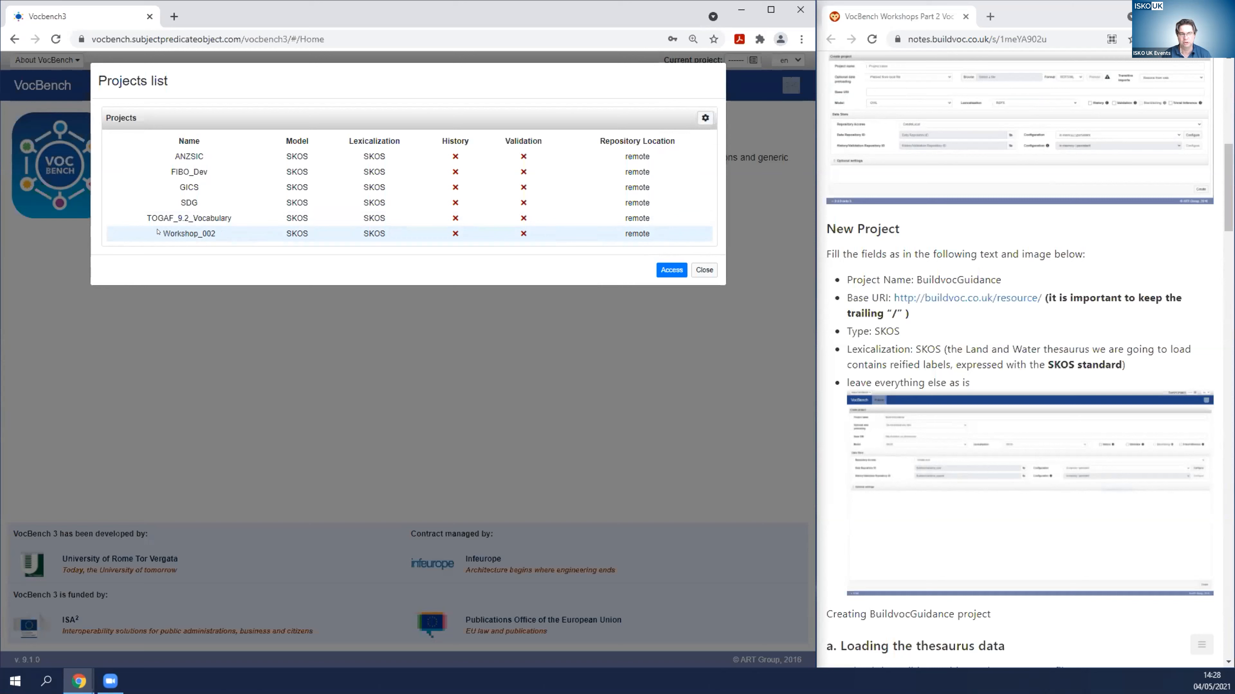
drag(160, 229, 216, 232)
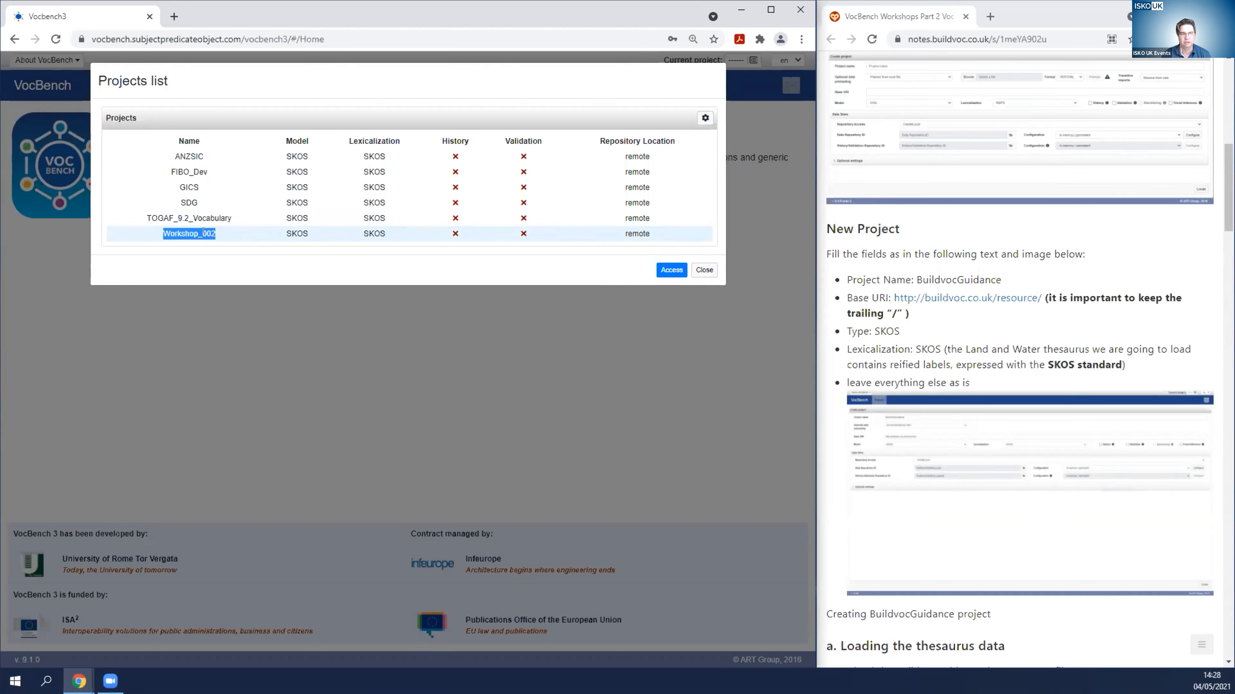
click(663, 271)
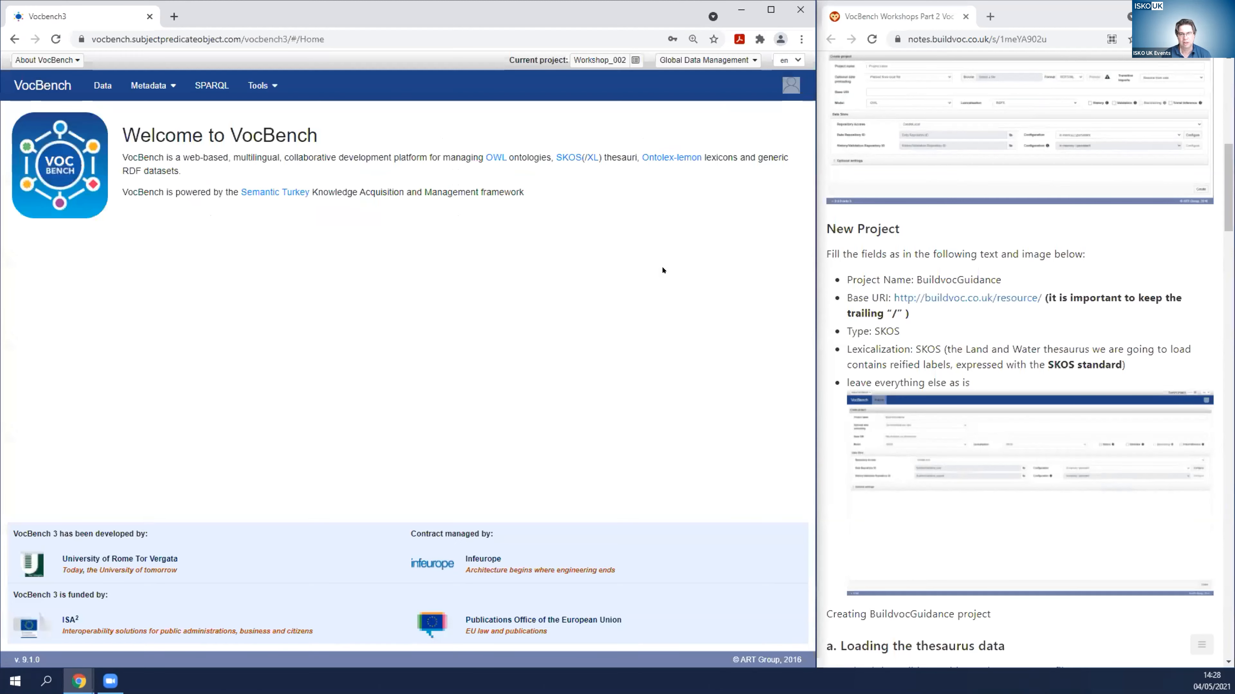
- Open data loading for the Workshop_002 project, turn off the use of the project base URI and clear the Base URI
scroll(908, 355, up, 10)
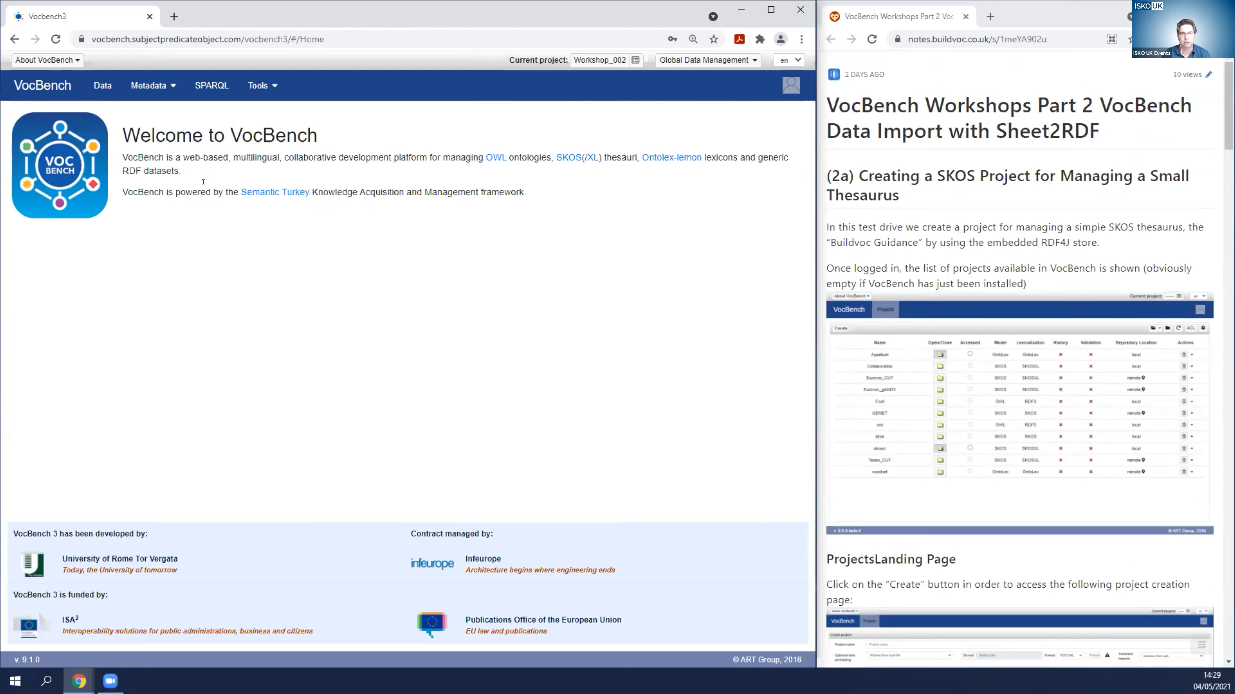
click(713, 67)
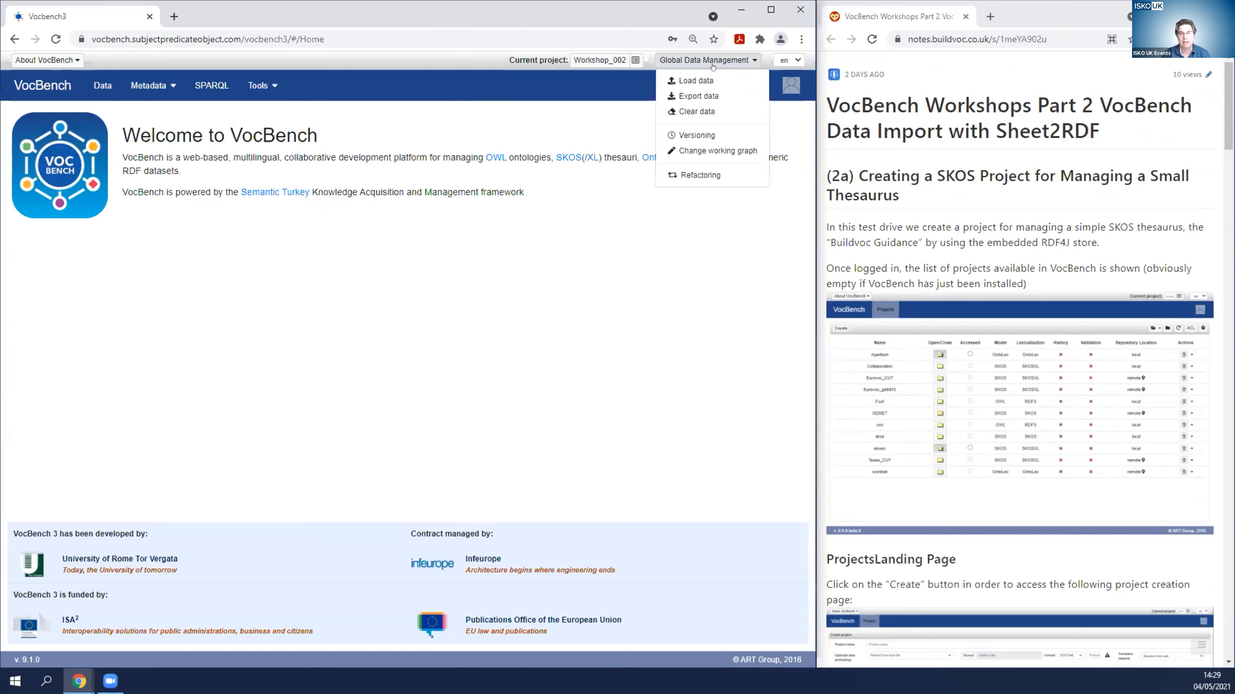
click(692, 79)
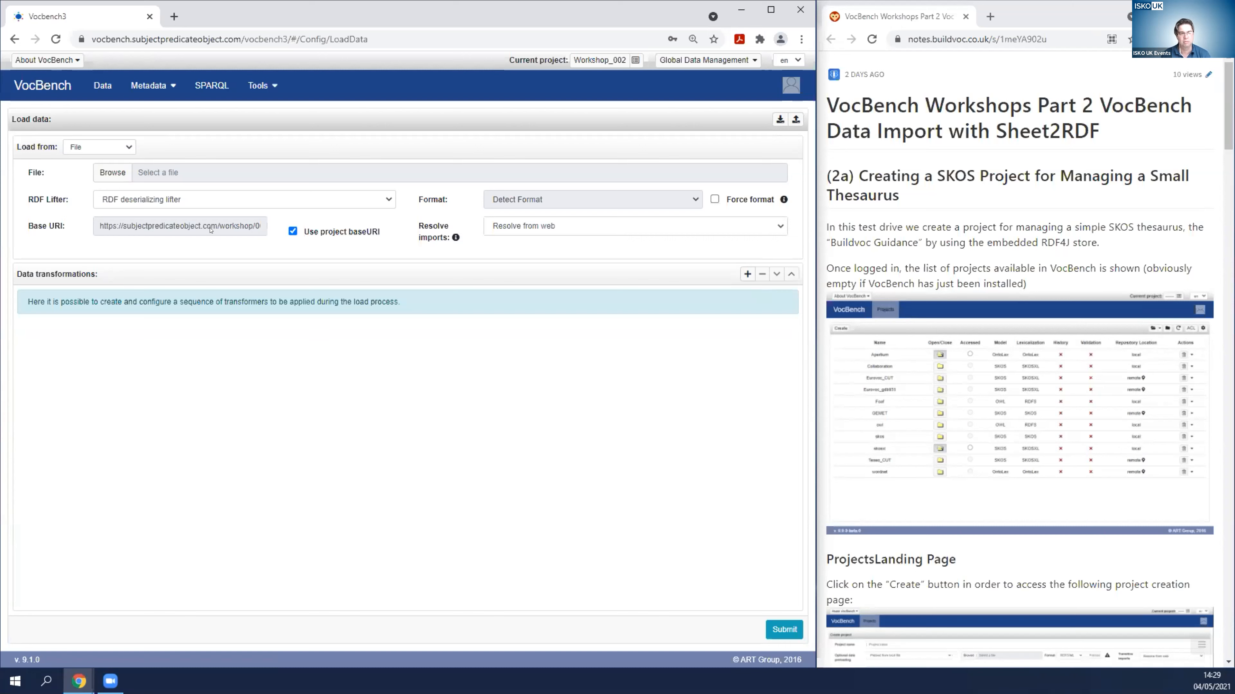
click(292, 231)
click(235, 224)
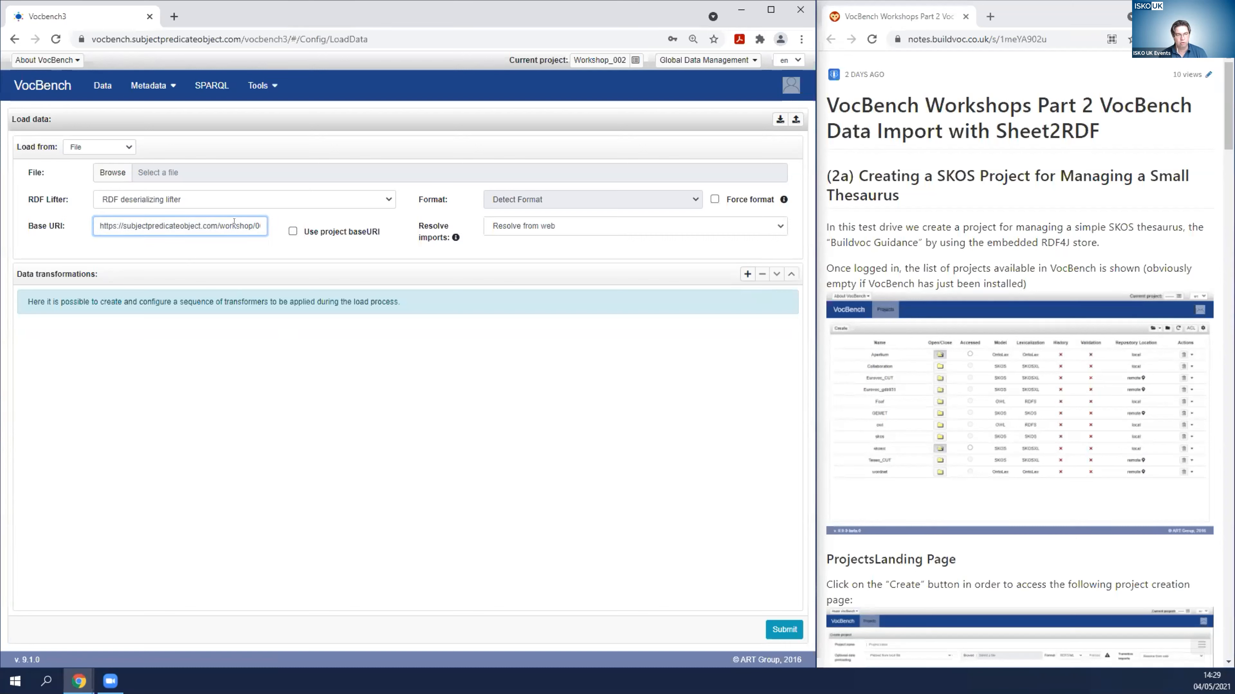
key(ctrl+a)
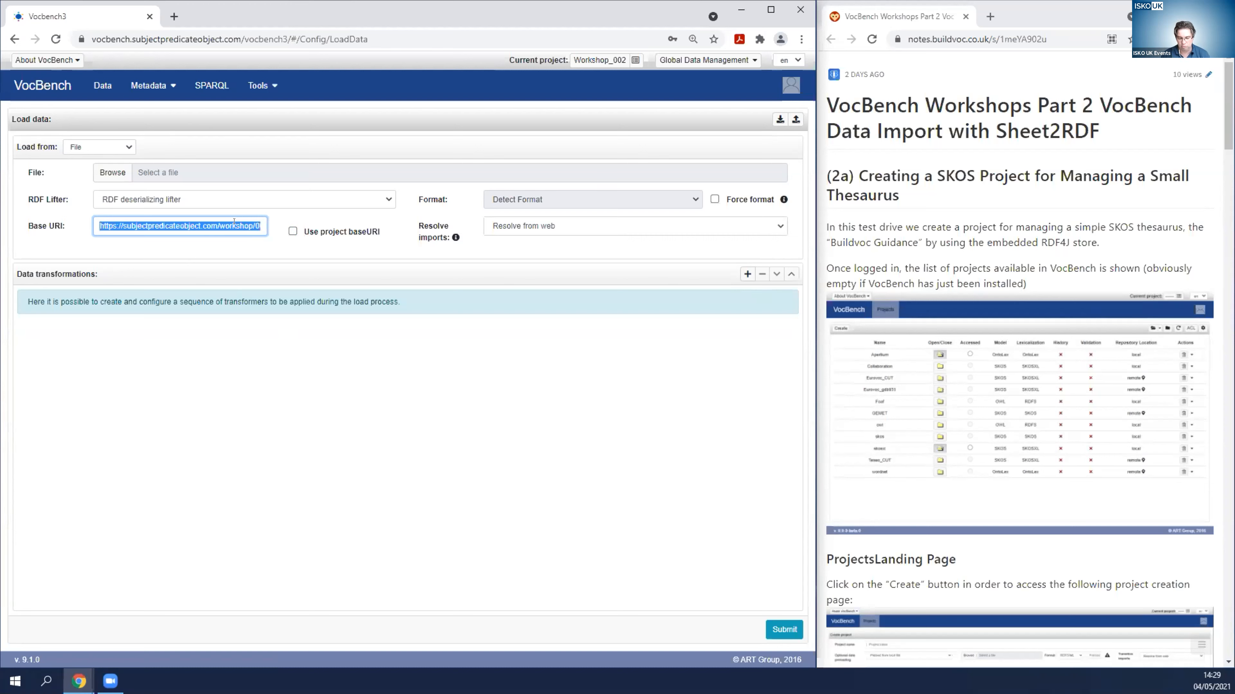
key(BackSpace)
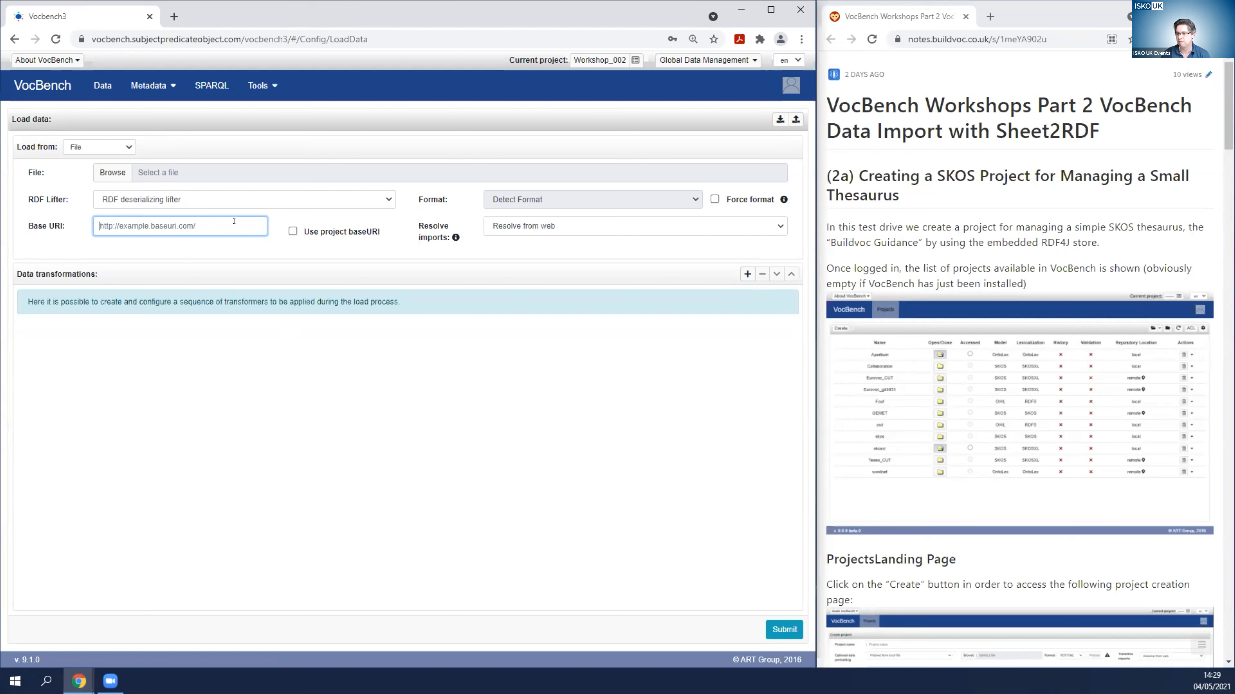
click(112, 173)
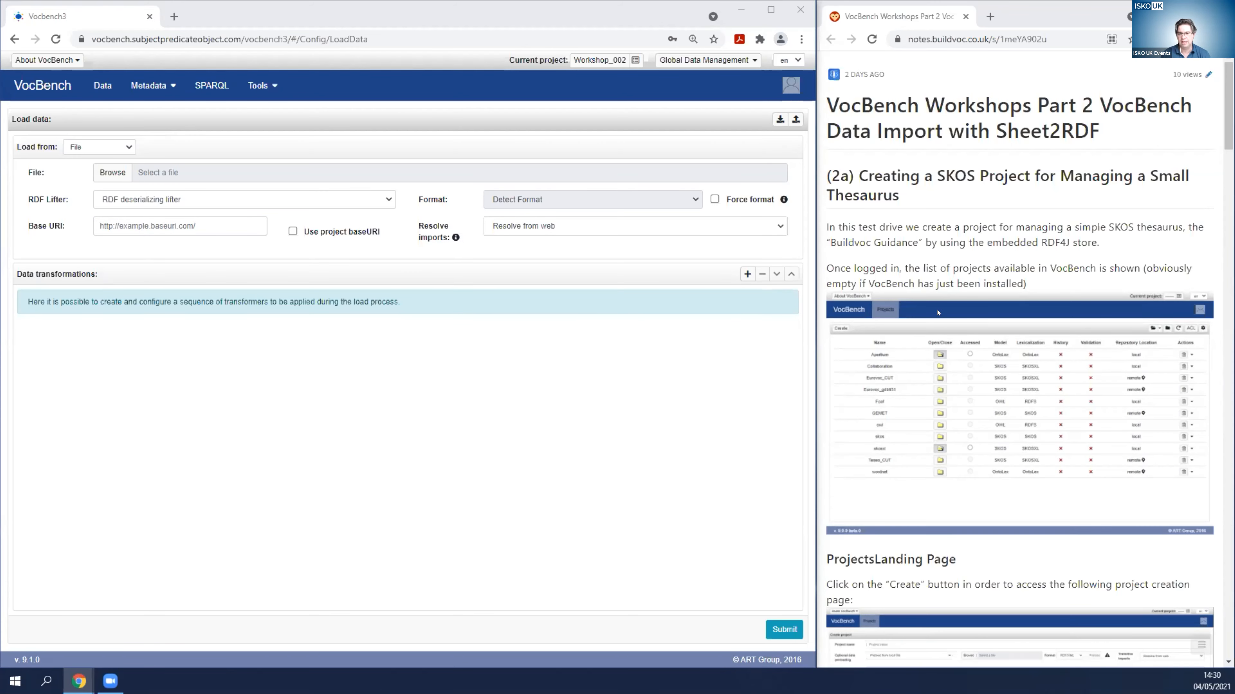
scroll(938, 312, down, 4)
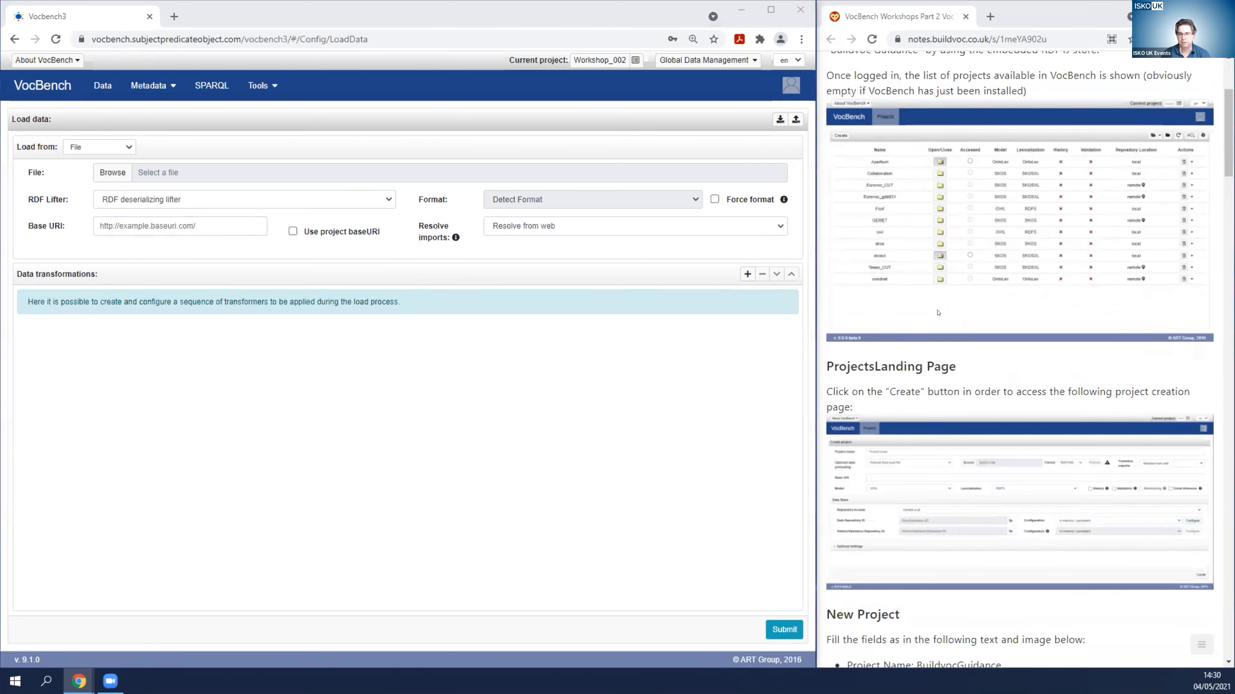
scroll(937, 312, down, 5)
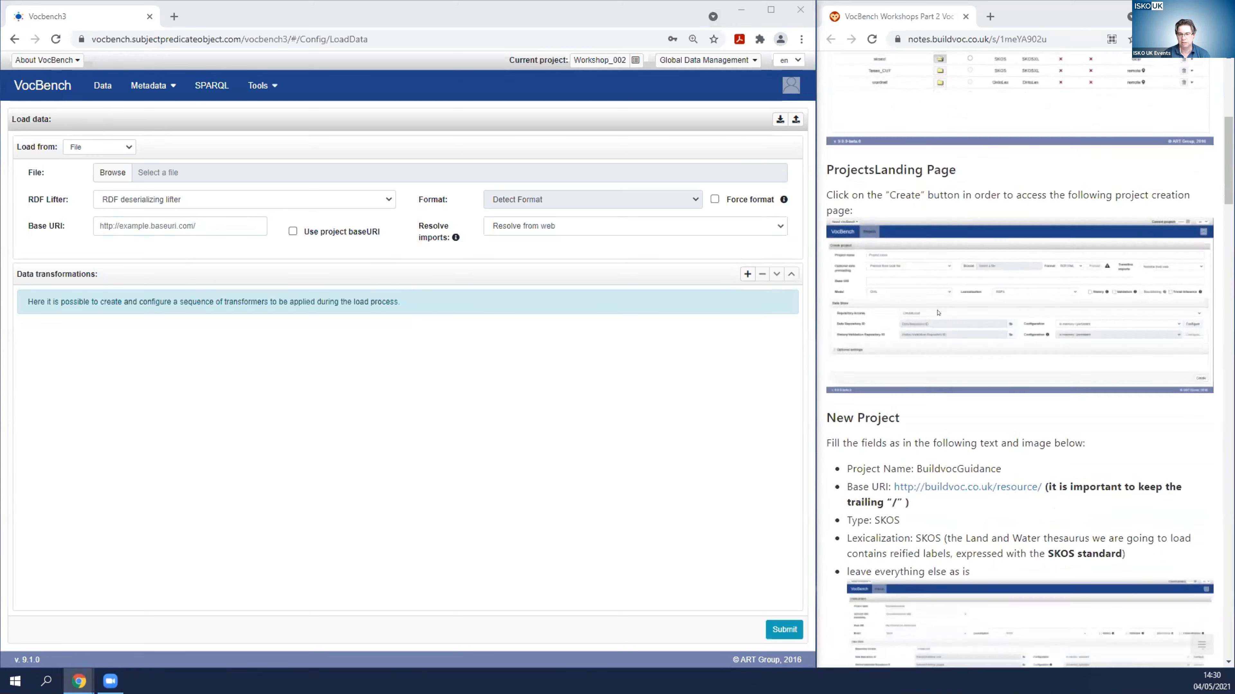
drag(1001, 406, 945, 409)
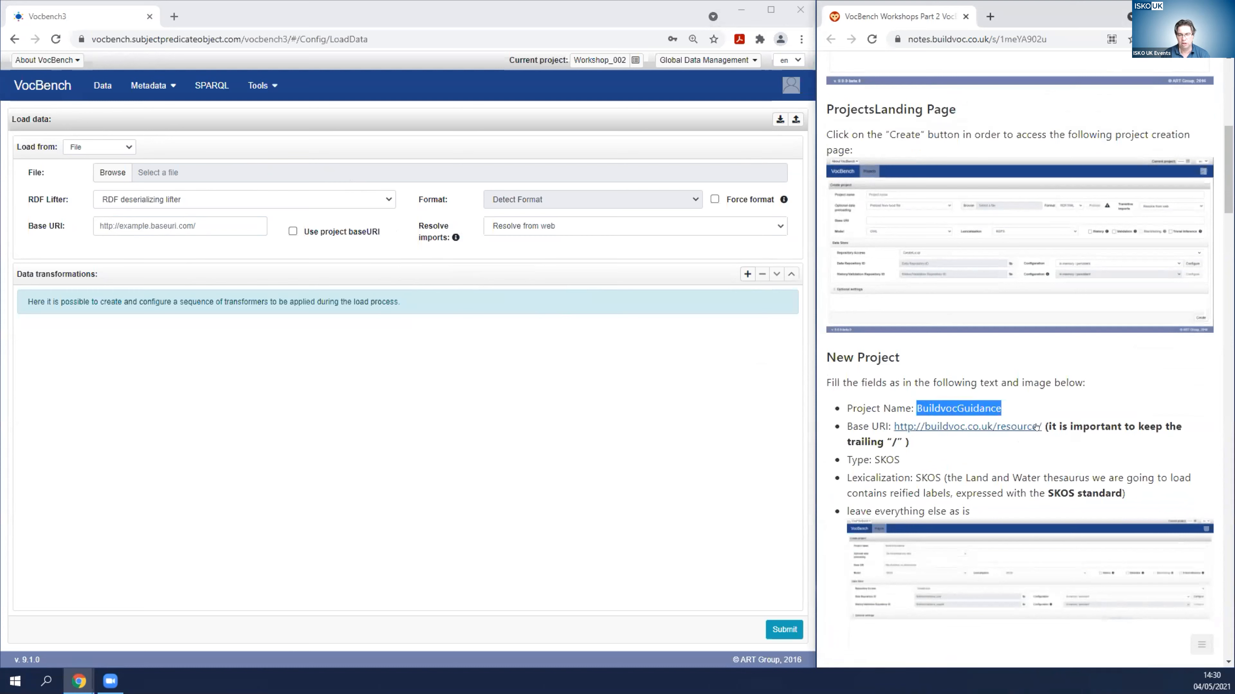
drag(1044, 427, 890, 416)
key(ctrl+c)
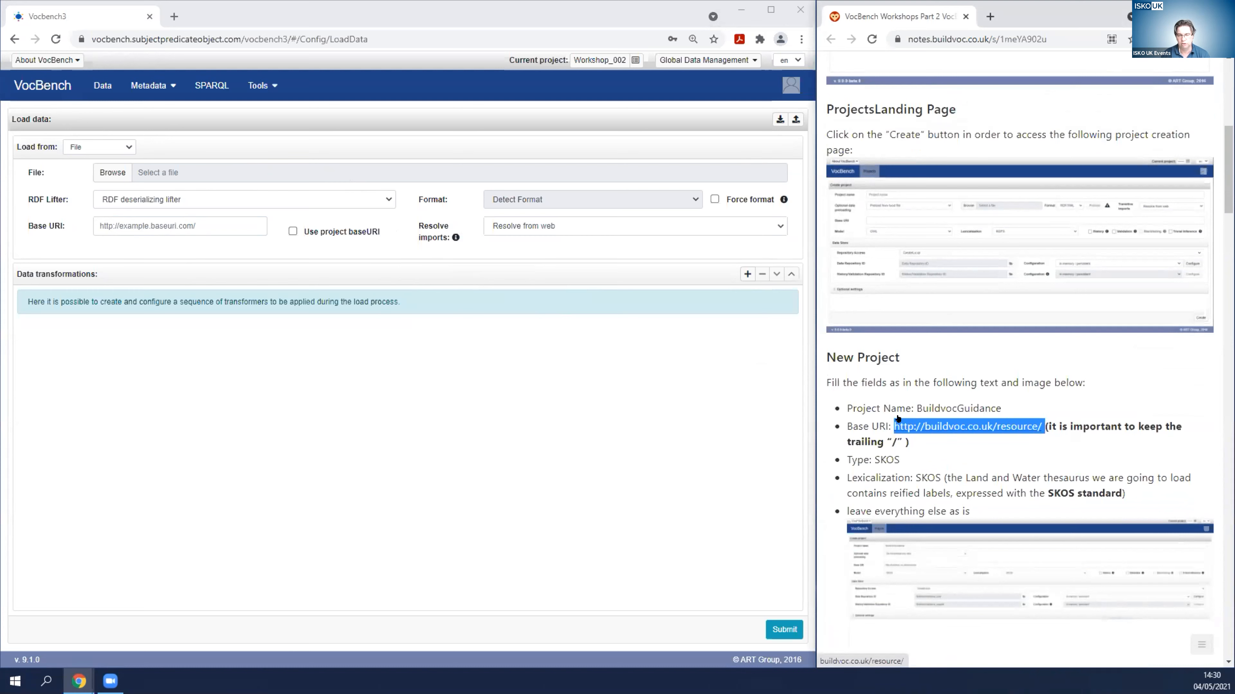
right_click(909, 426)
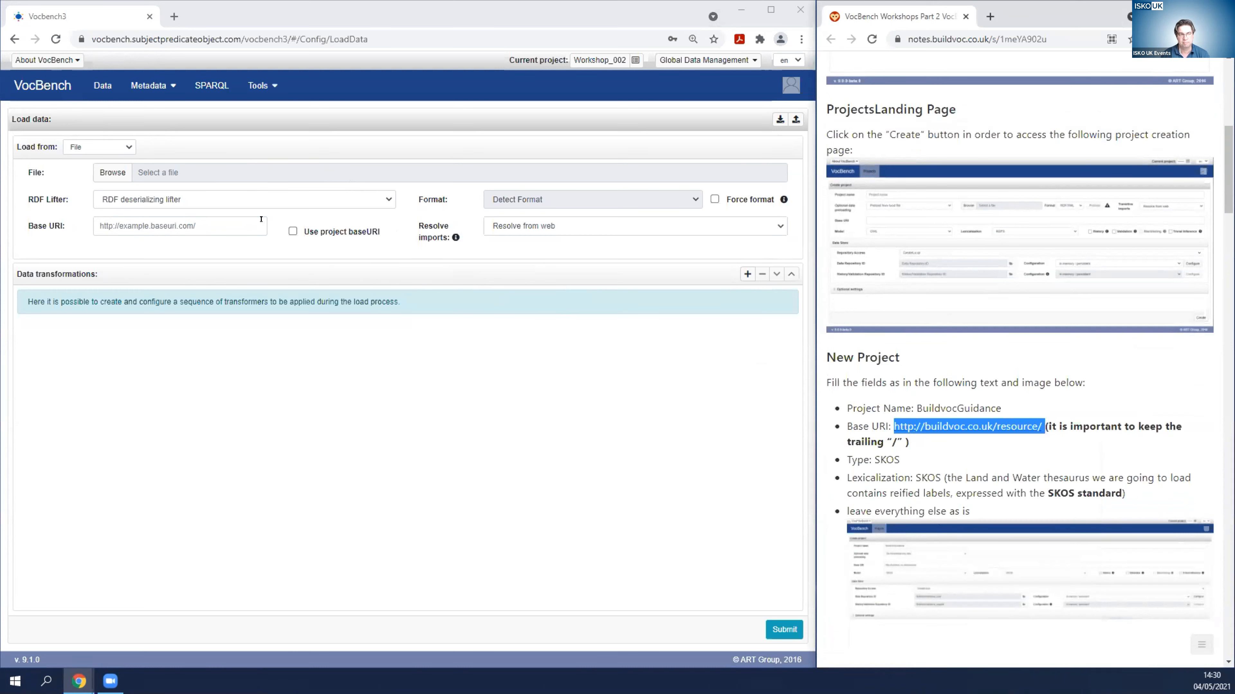
click(210, 214)
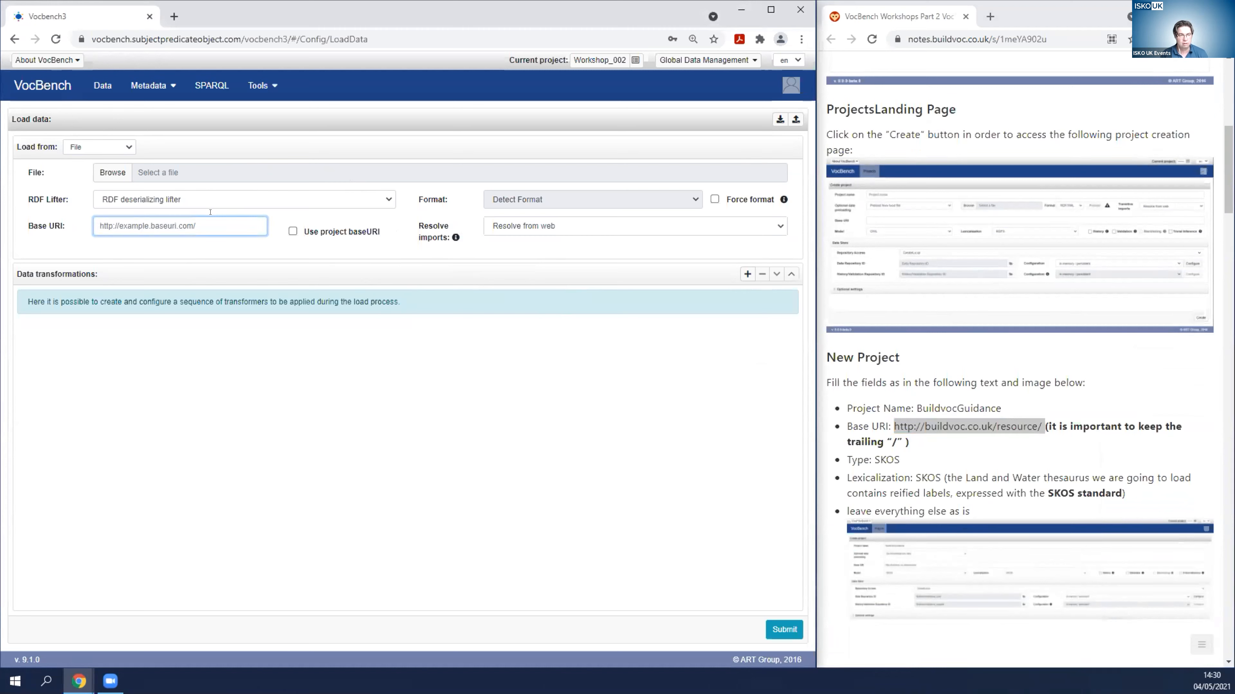
key(ctrl+v)
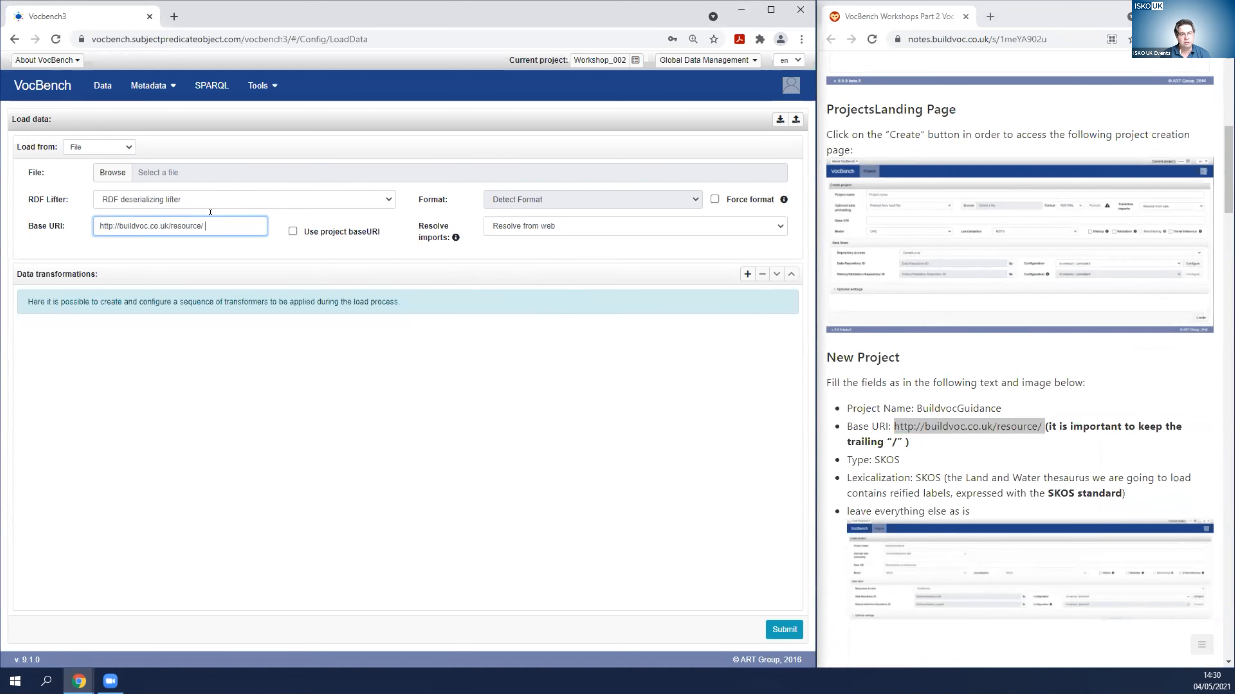
- Choose BuildvocGuidance.ttl as the source file and load its data into the project
click(119, 171)
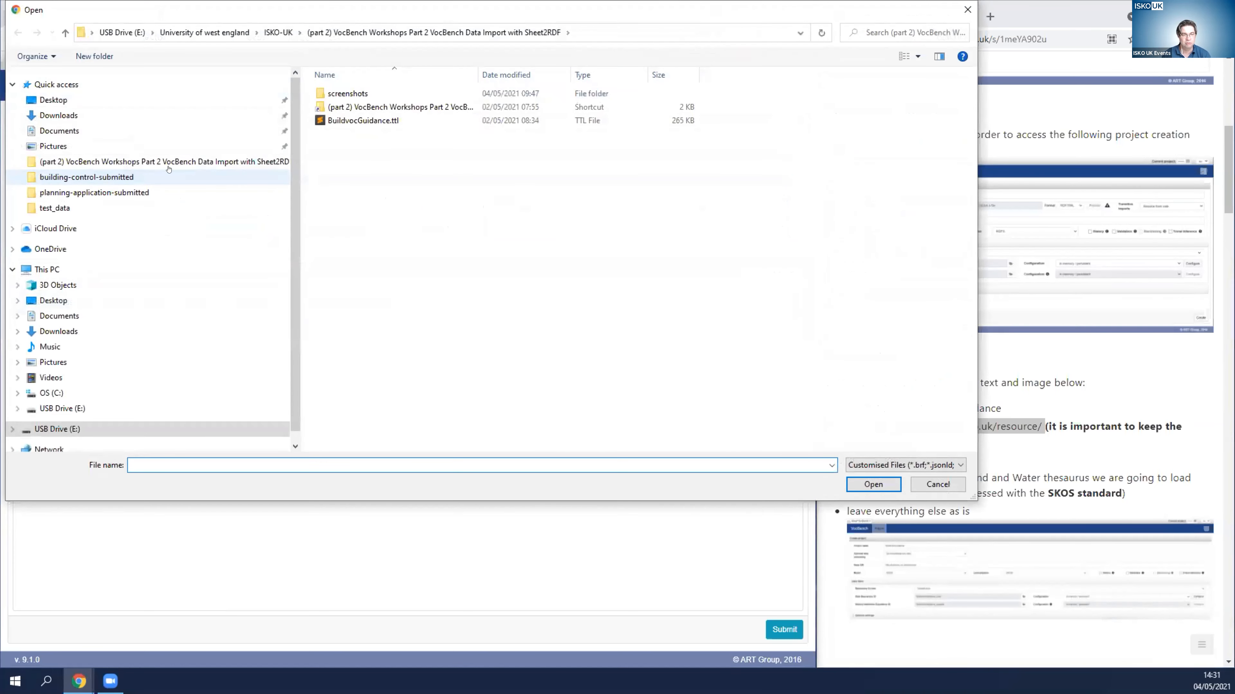
click(363, 120)
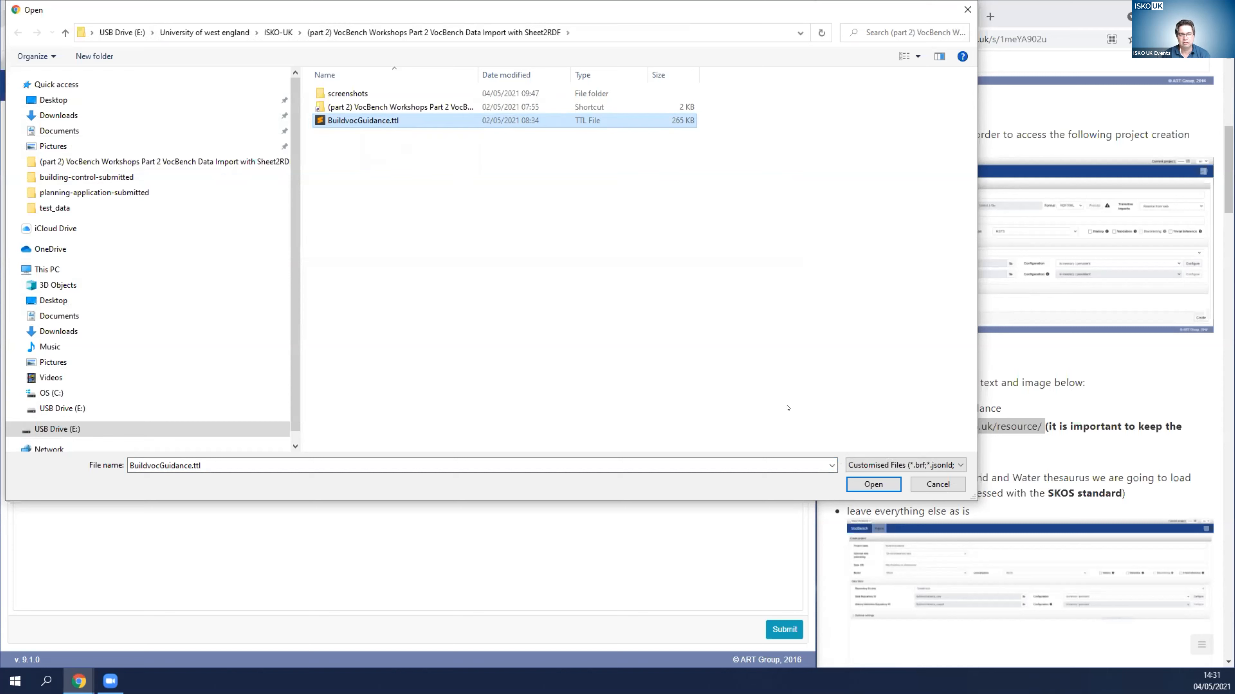
click(857, 480)
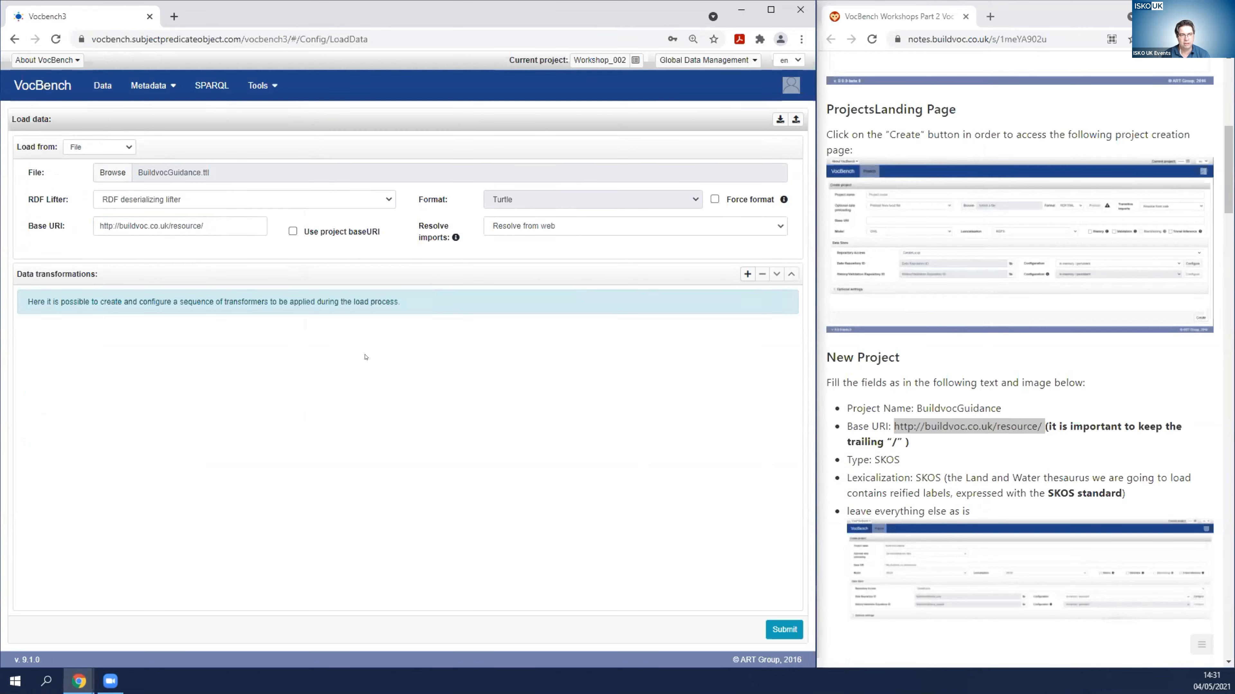
click(778, 627)
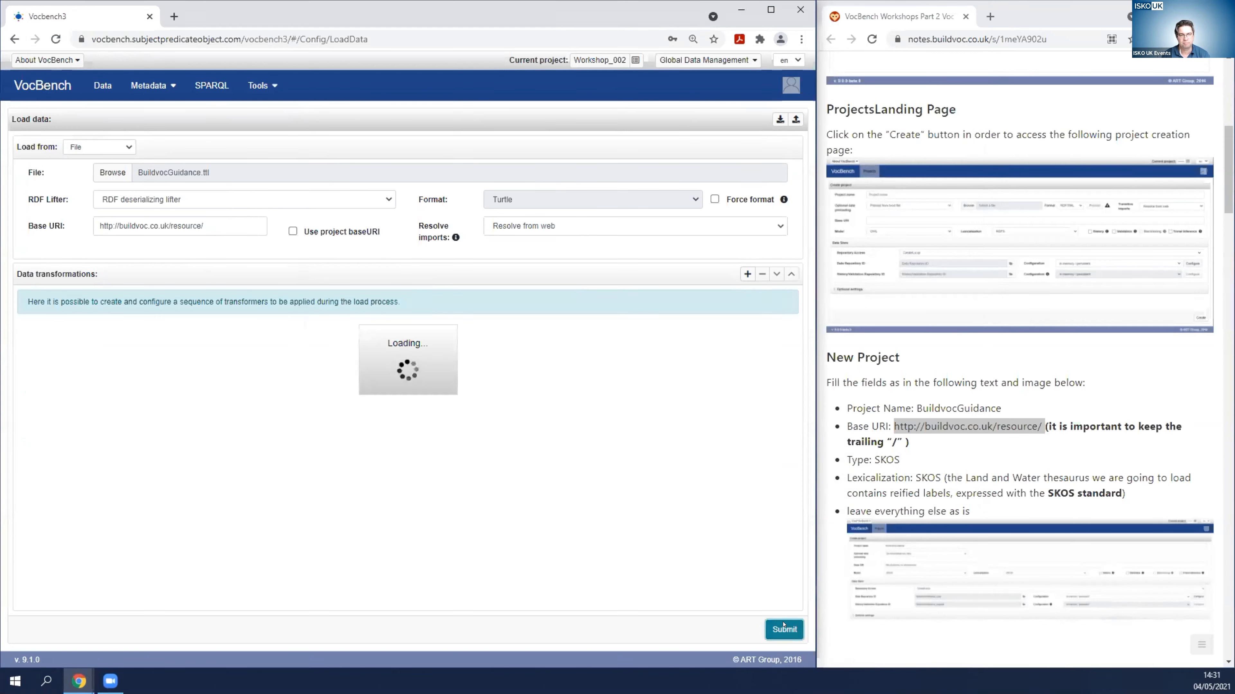
scroll(942, 510, down, 8)
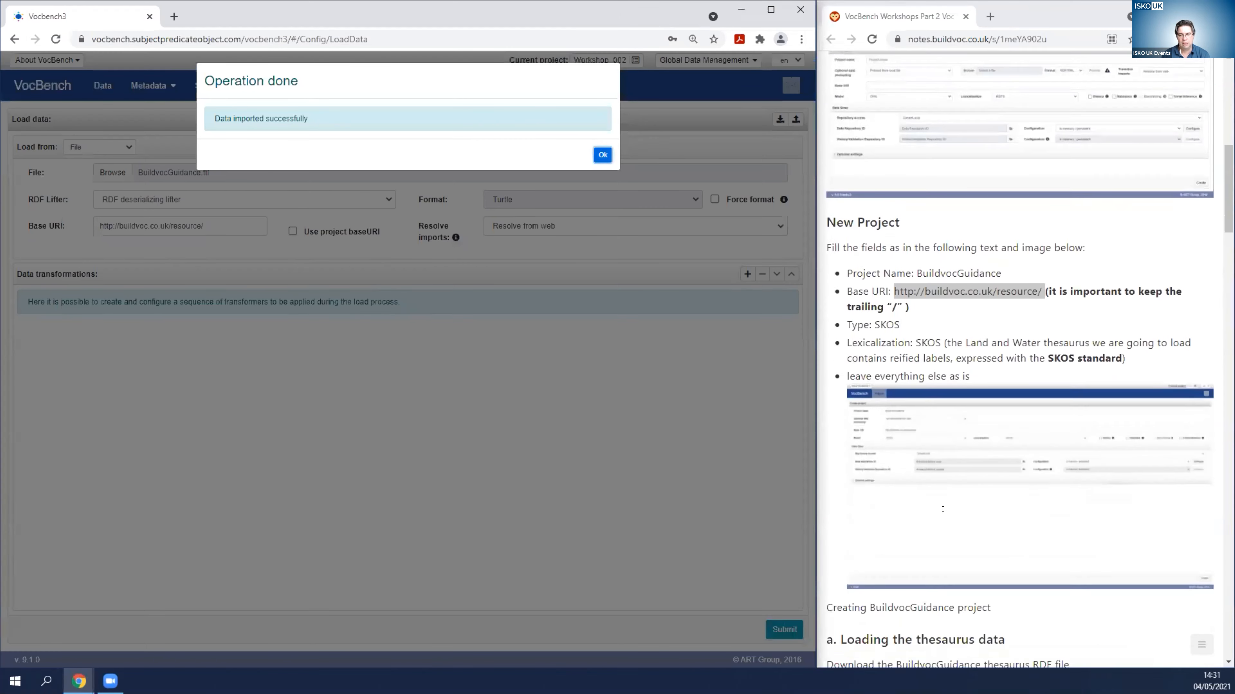
scroll(942, 510, down, 1)
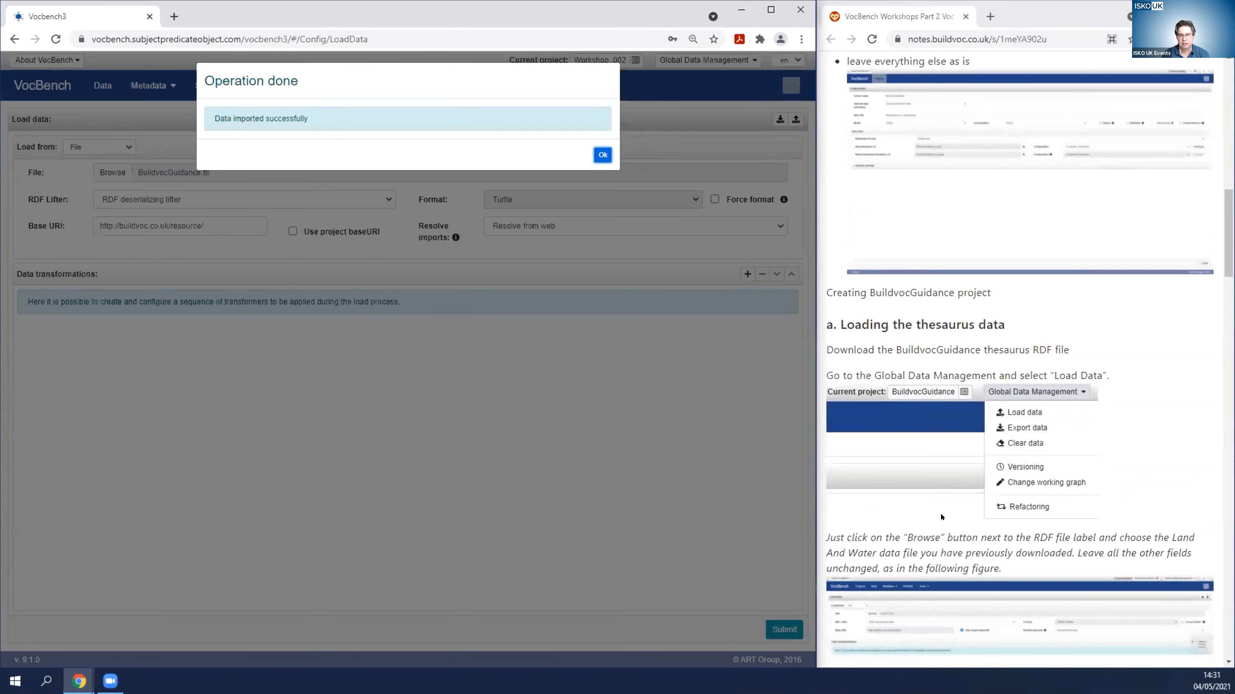
scroll(941, 516, down, 10)
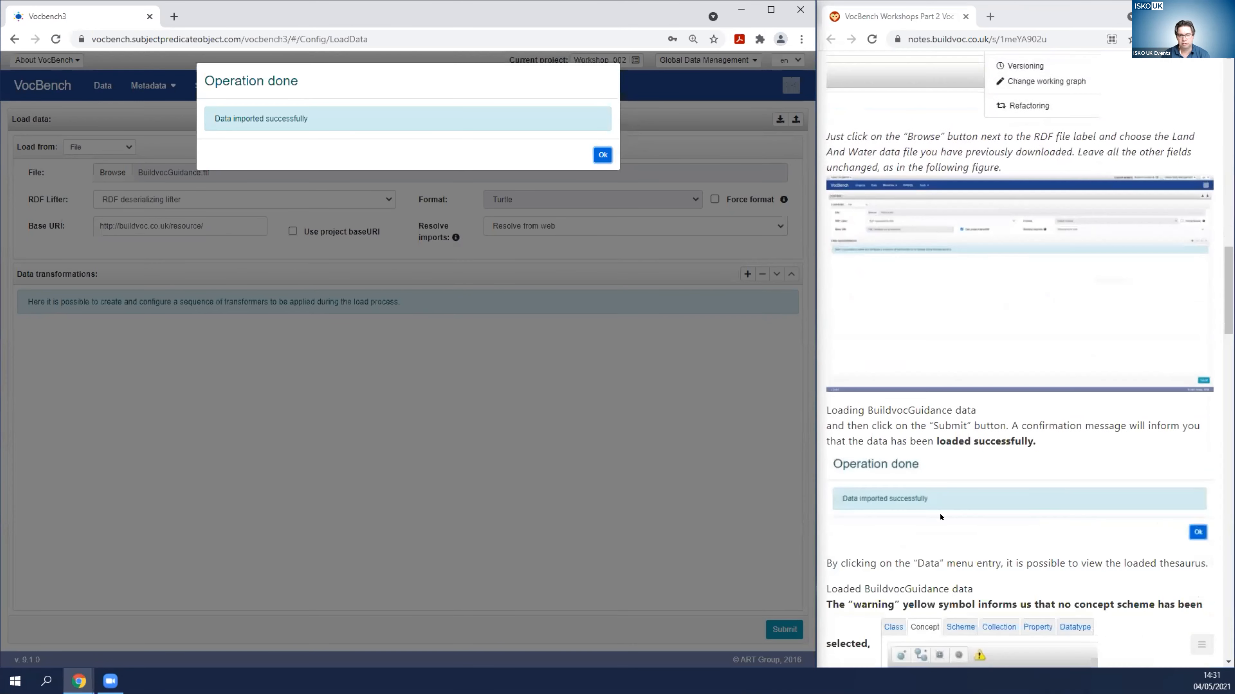
scroll(940, 513, down, 3)
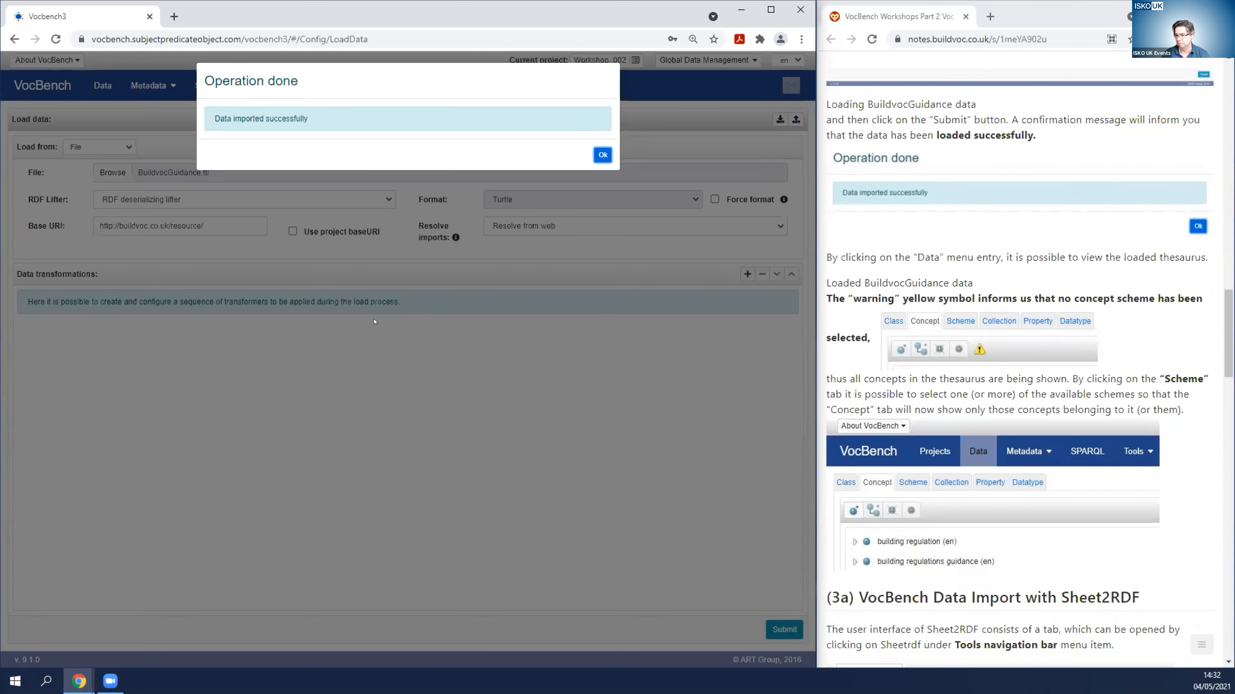
click(602, 156)
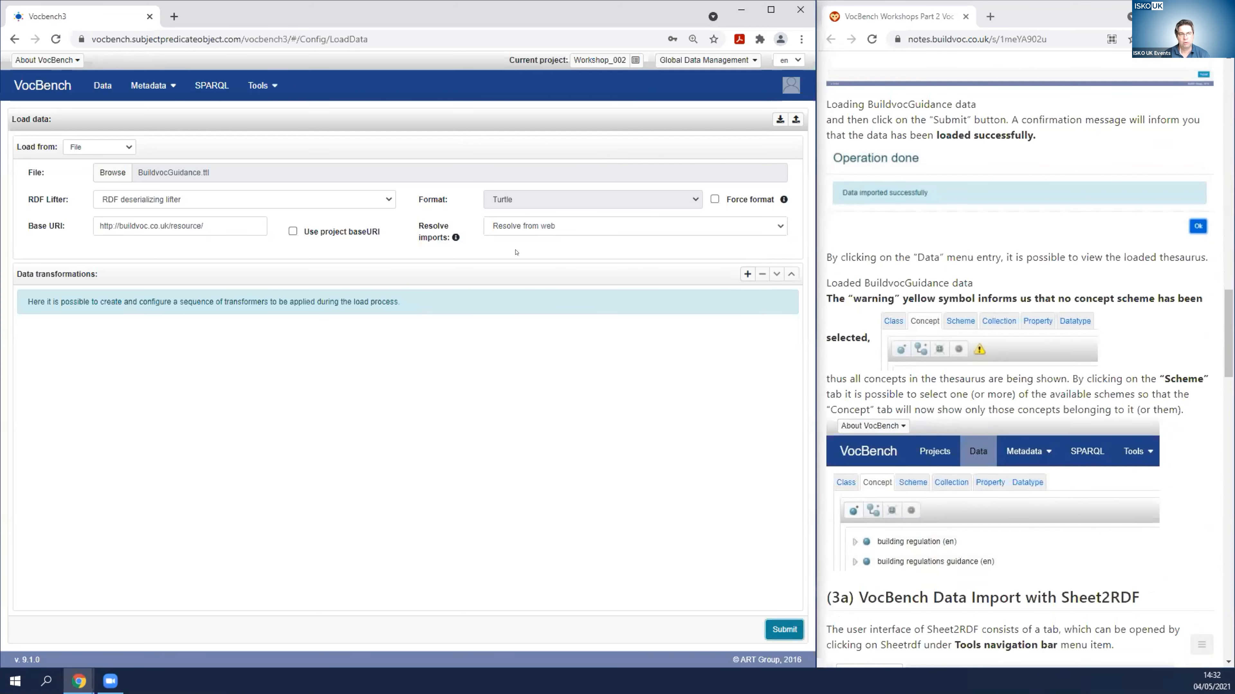
- In the project data, activate the loaded concept scheme starting with "Drawing information" and return to the concept tree
click(98, 86)
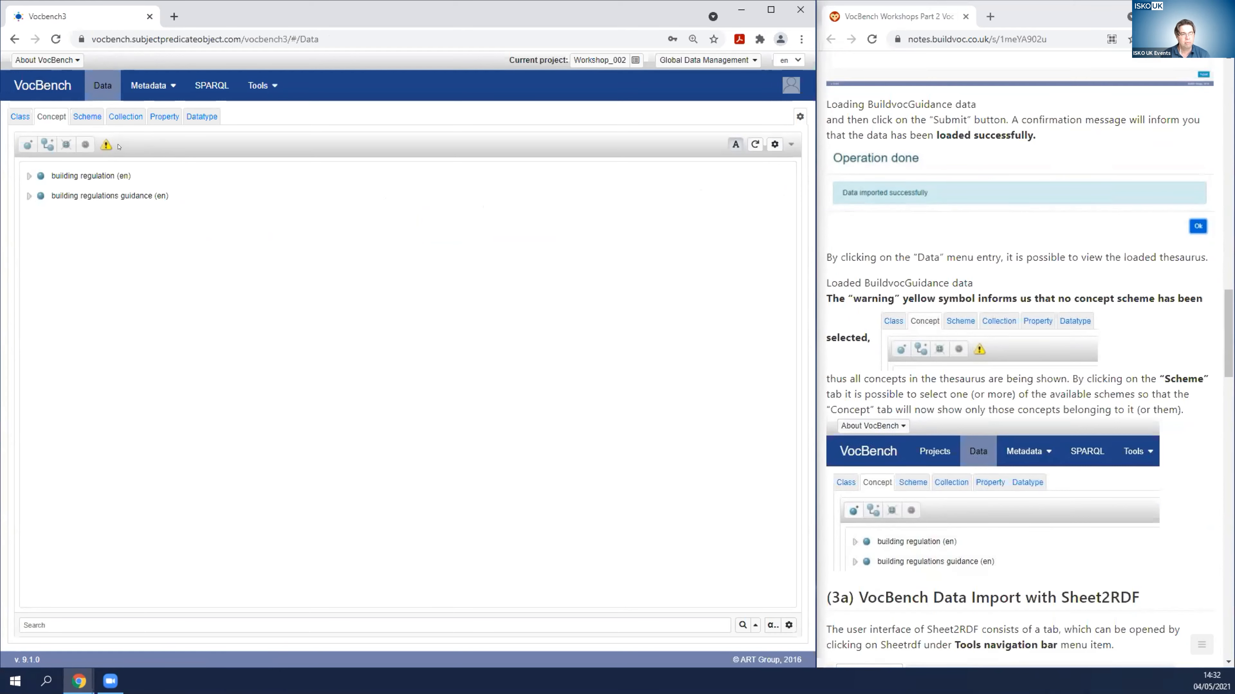
mouse_move(106, 147)
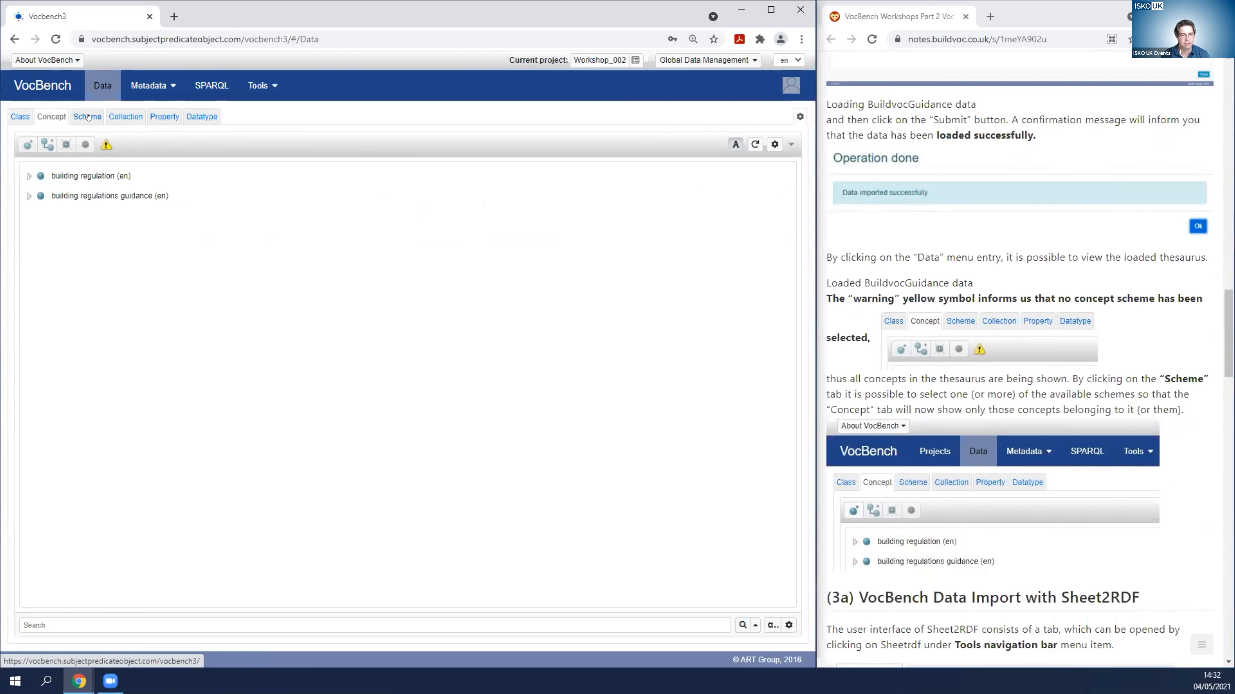
click(87, 116)
click(28, 176)
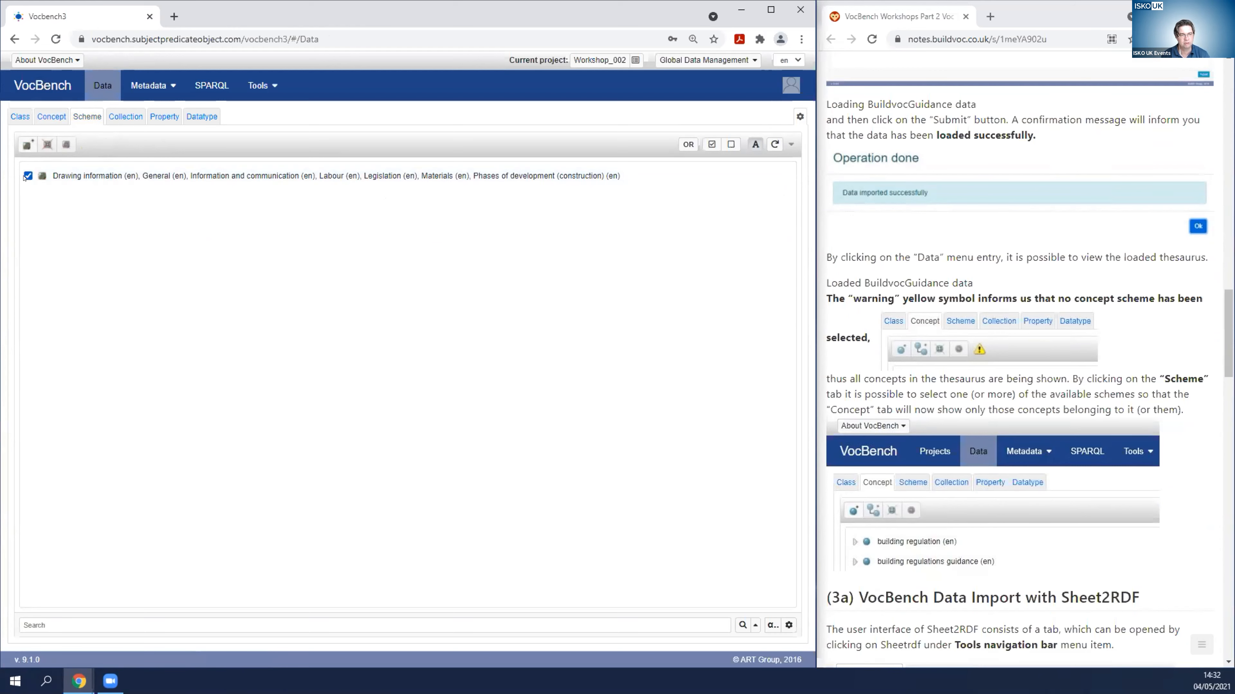
click(57, 118)
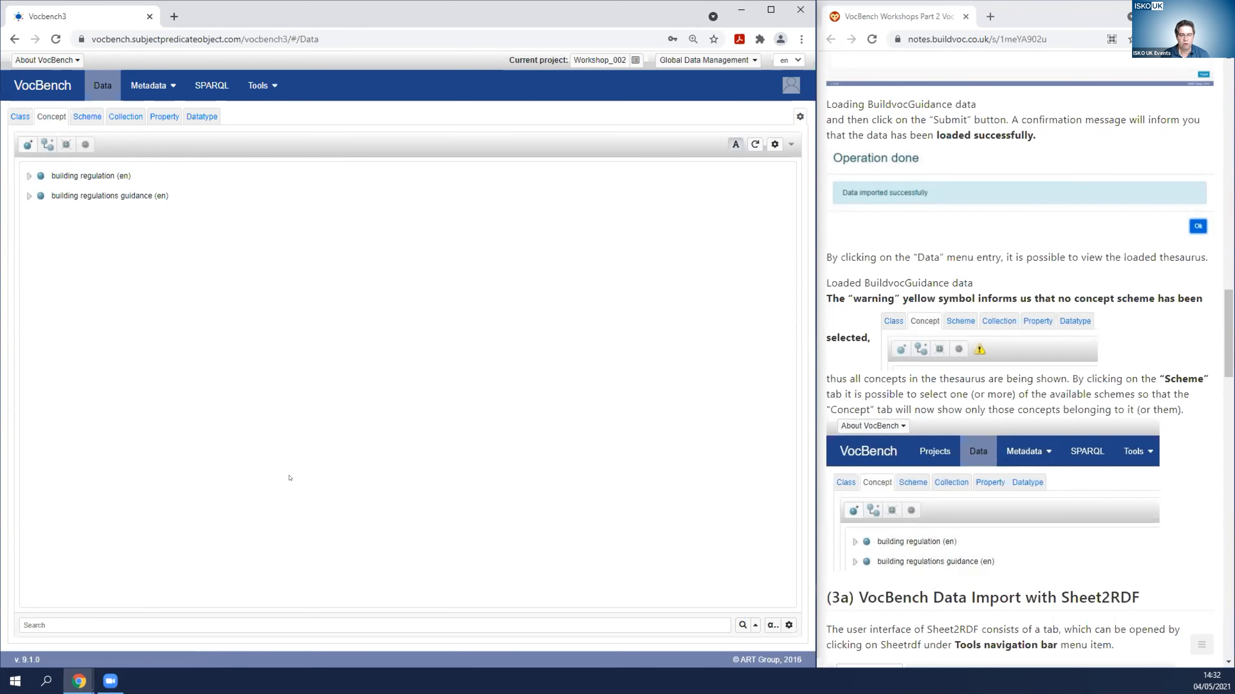
- Review the concept search settings, then search the concepts for "access" and look through the matches without choosing one
click(788, 624)
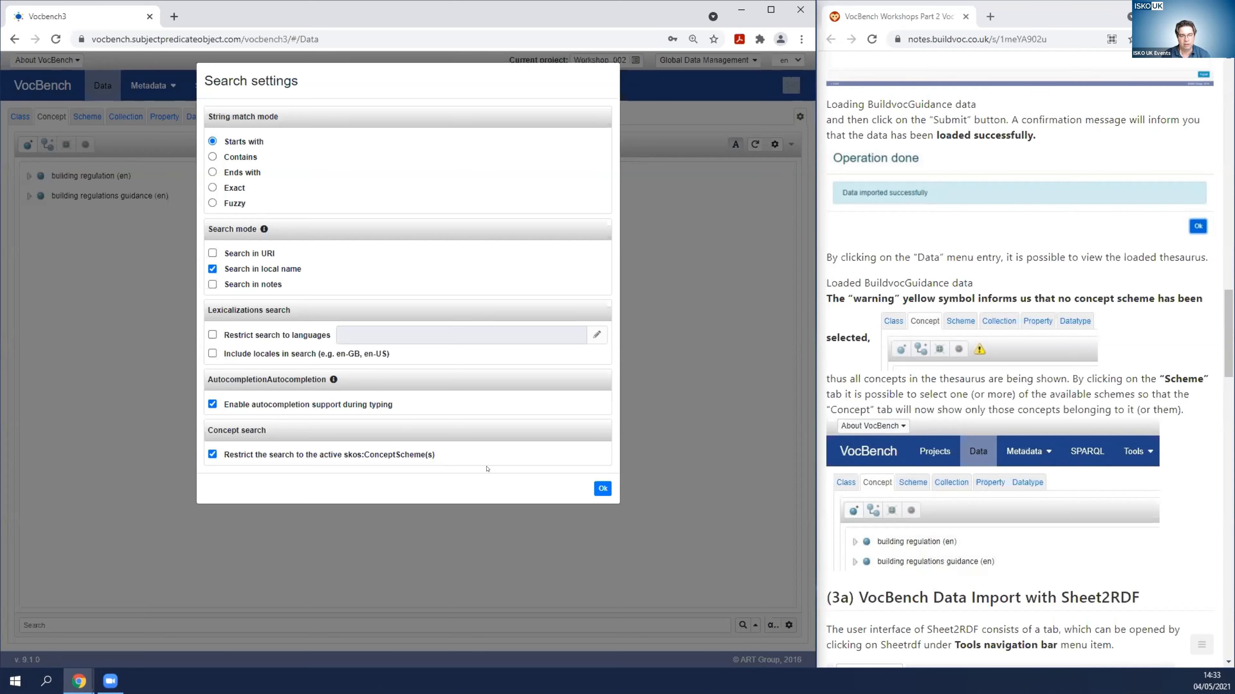
click(602, 490)
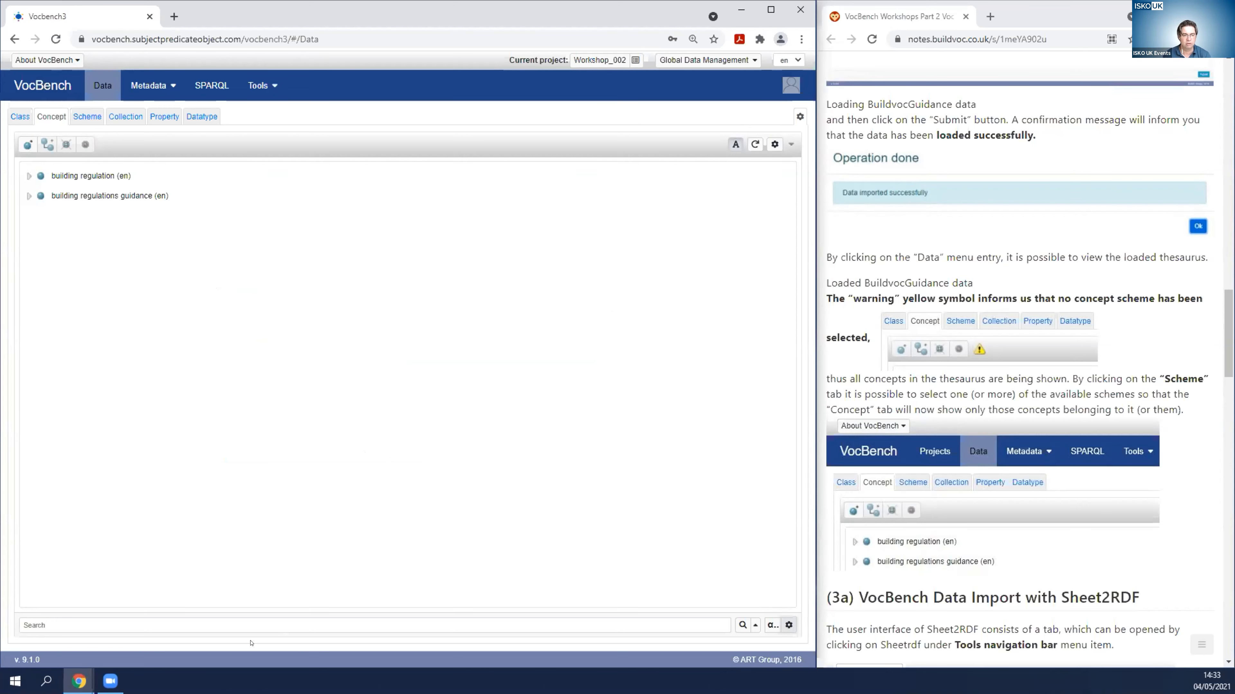
click(253, 623)
text(ace)
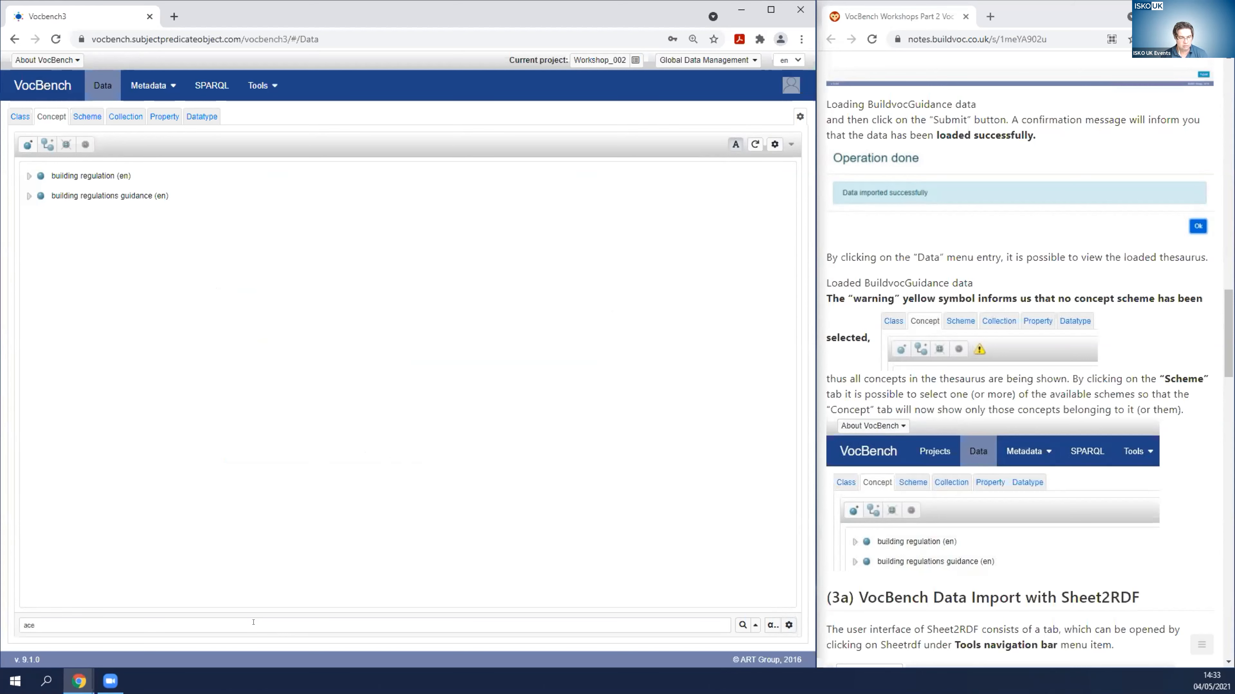
text(ces)
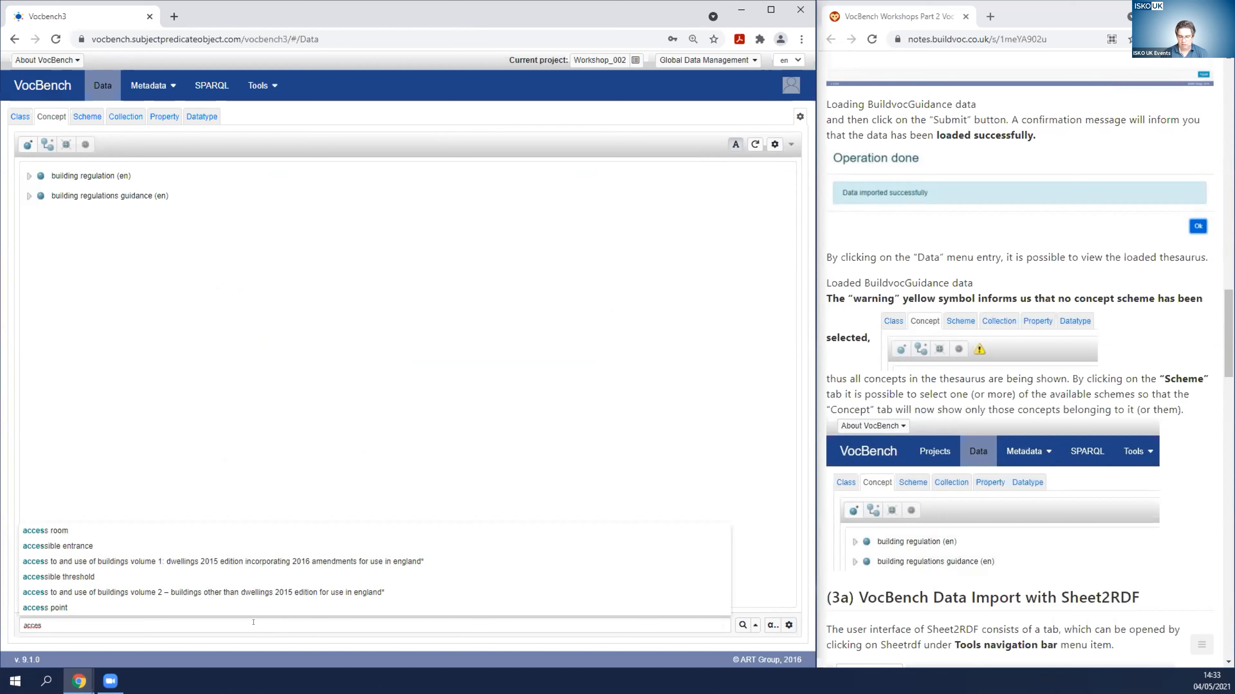
text(s)
key(Return)
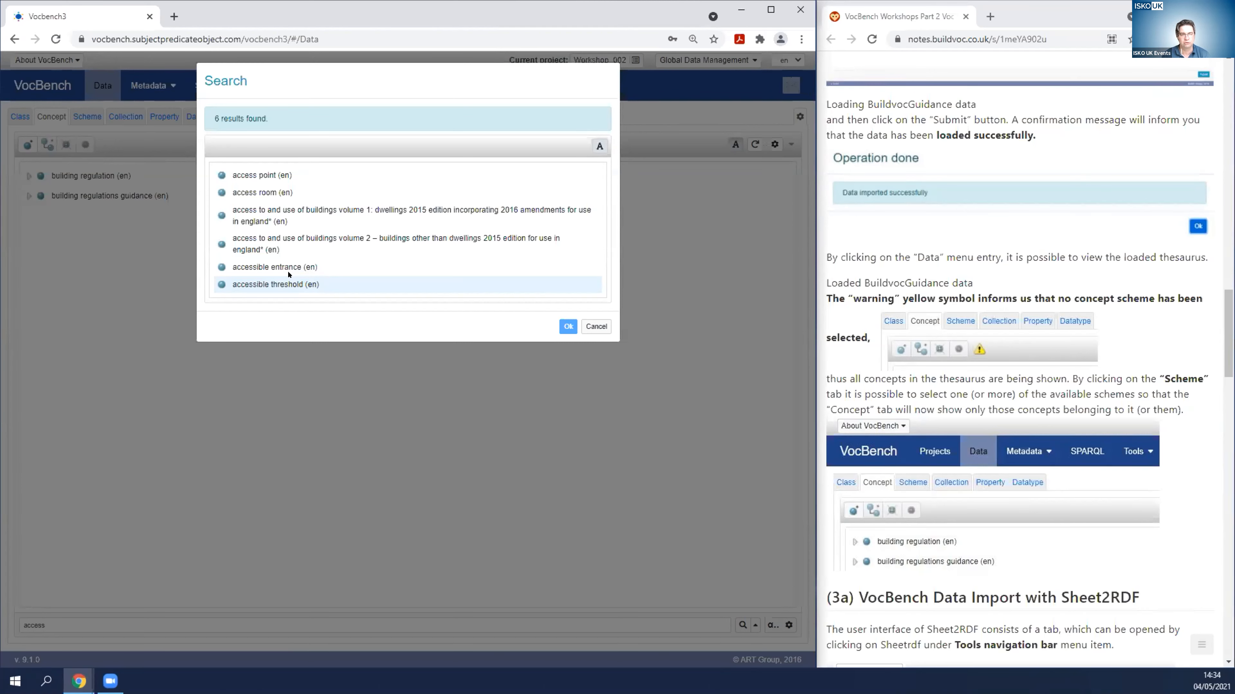
click(596, 327)
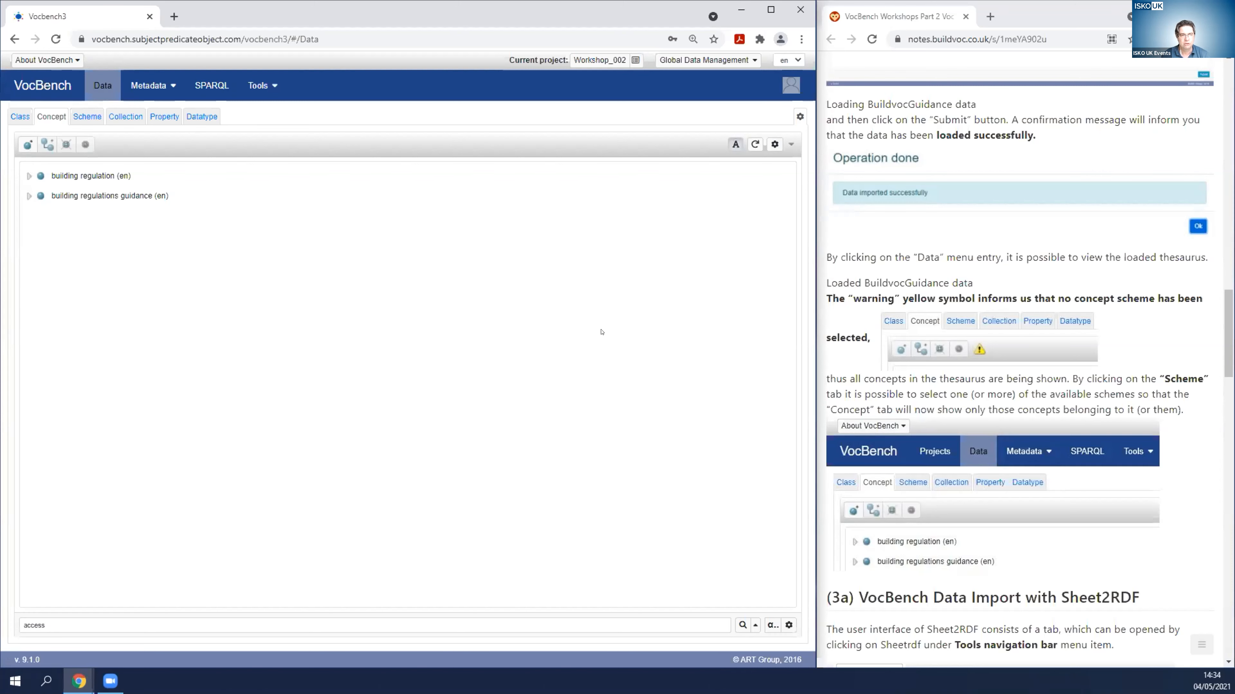
- Open the Sheet2RDF tool and read the workshop guide's sections on its three panels and spreadsheet management
click(273, 87)
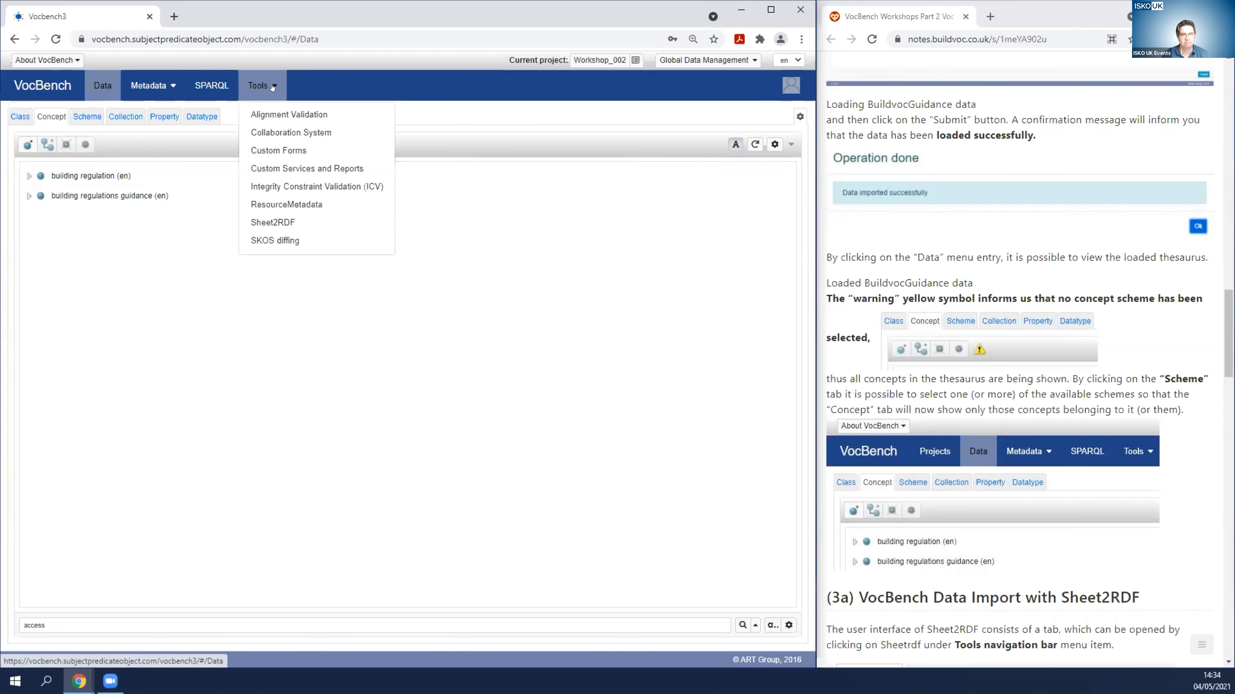
click(253, 221)
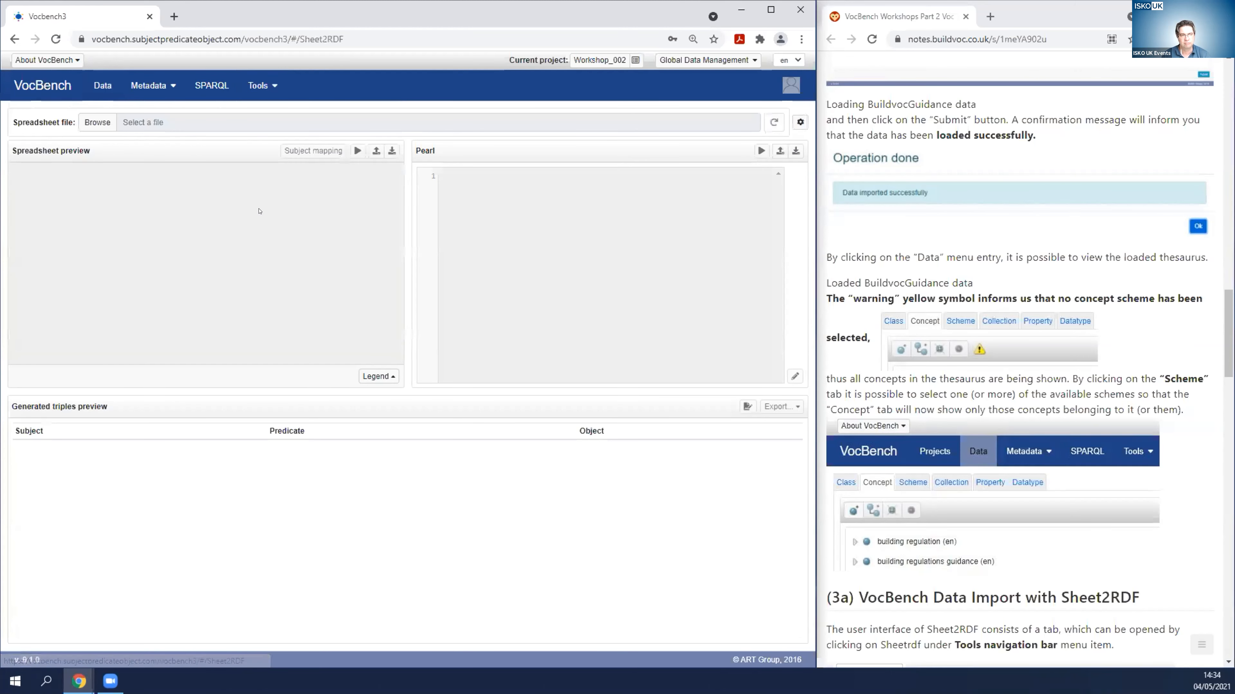
scroll(856, 344, down, 6)
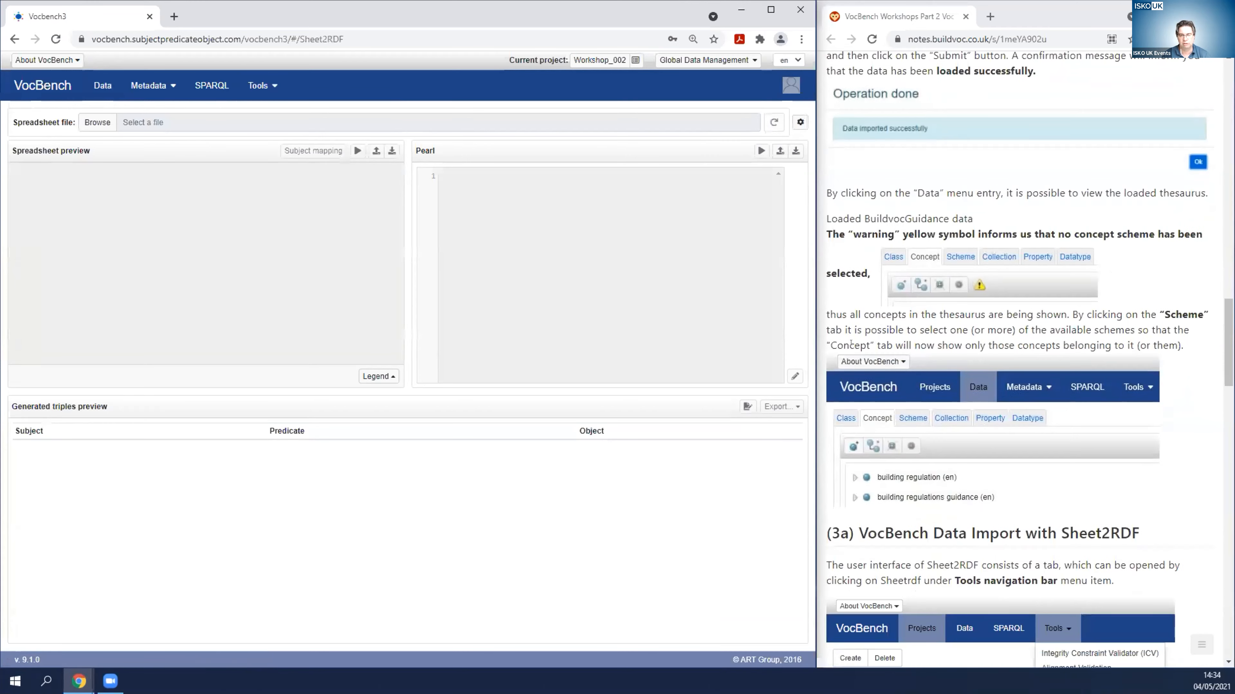
scroll(856, 344, down, 5)
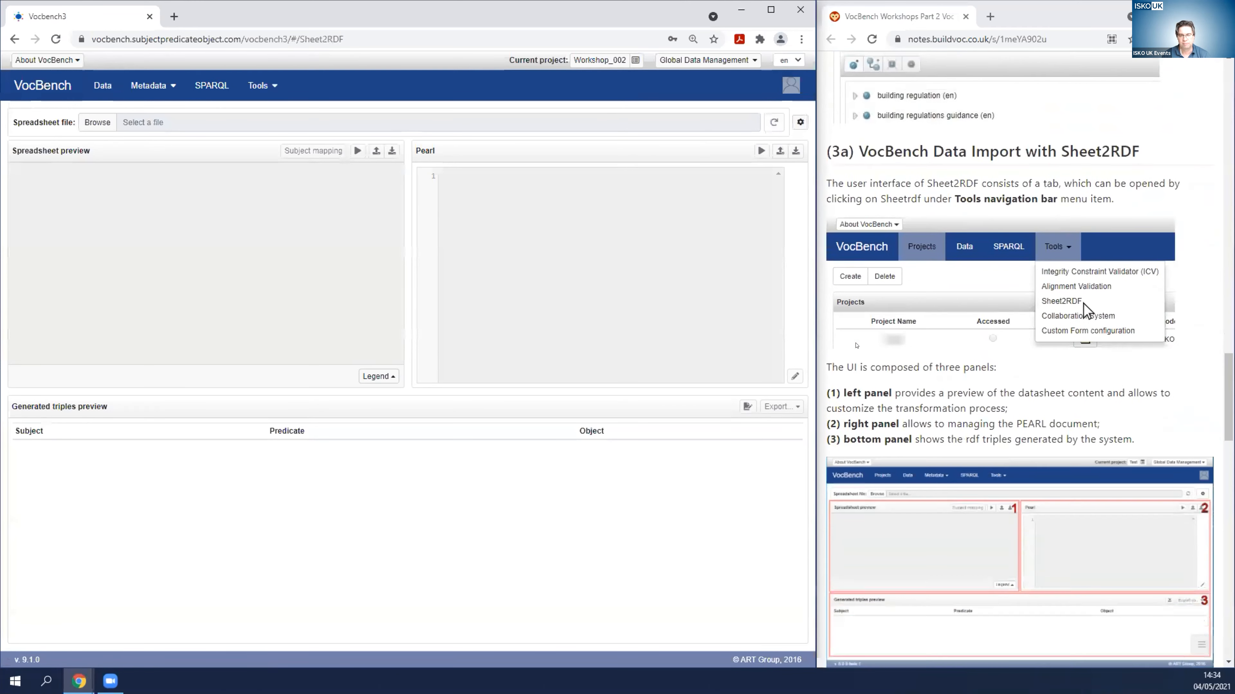
scroll(848, 343, down, 3)
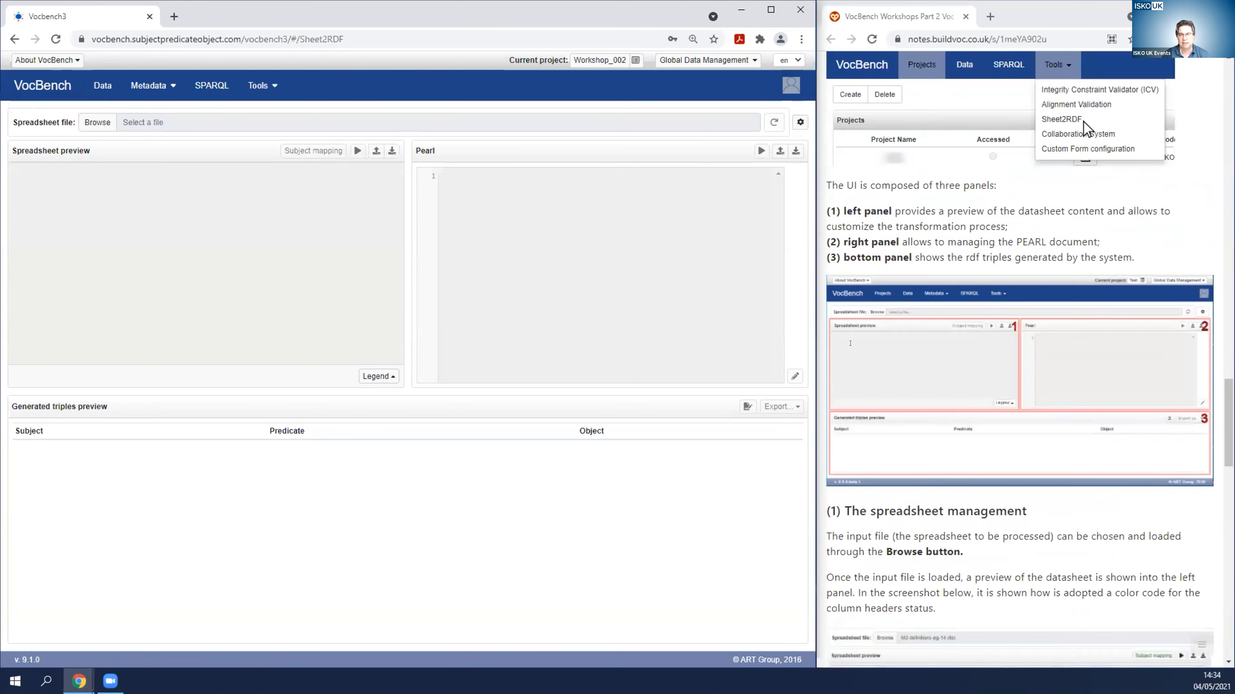
scroll(848, 346, down, 1)
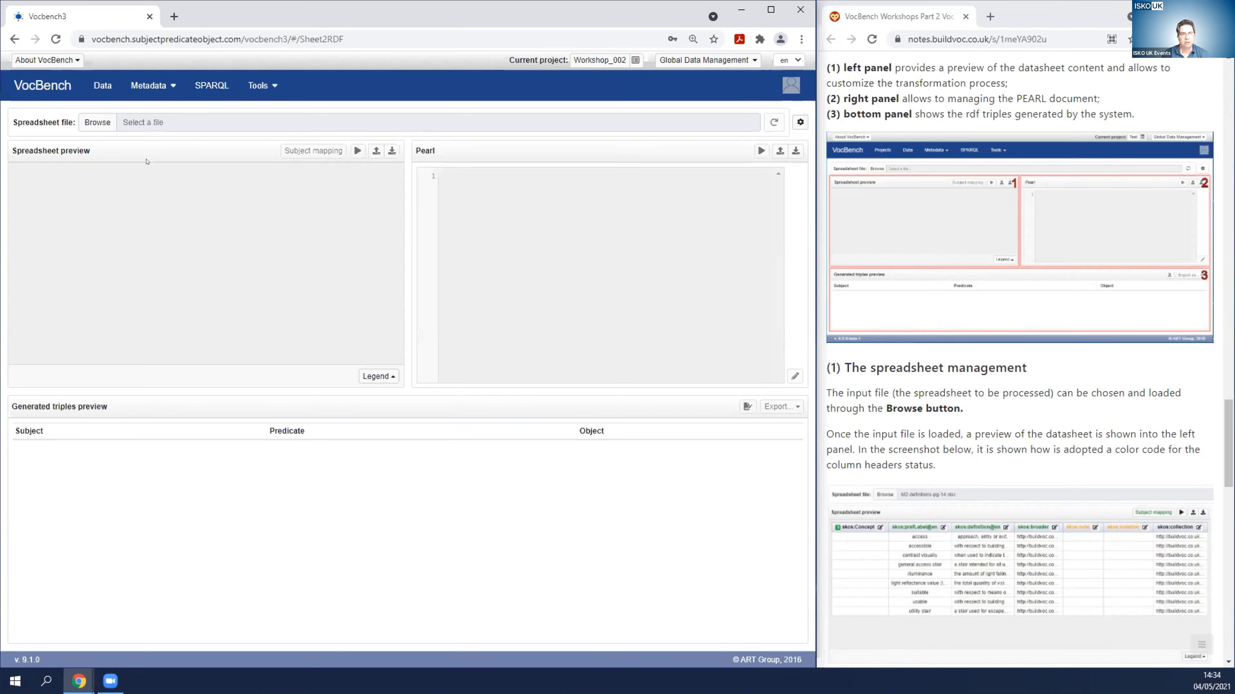
- While choosing the spreadsheet file, open M2-definitions-pg-14.xlsx in Excel and examine the concept, prefLabel and definition columns, fitting the definition column to its text
click(96, 124)
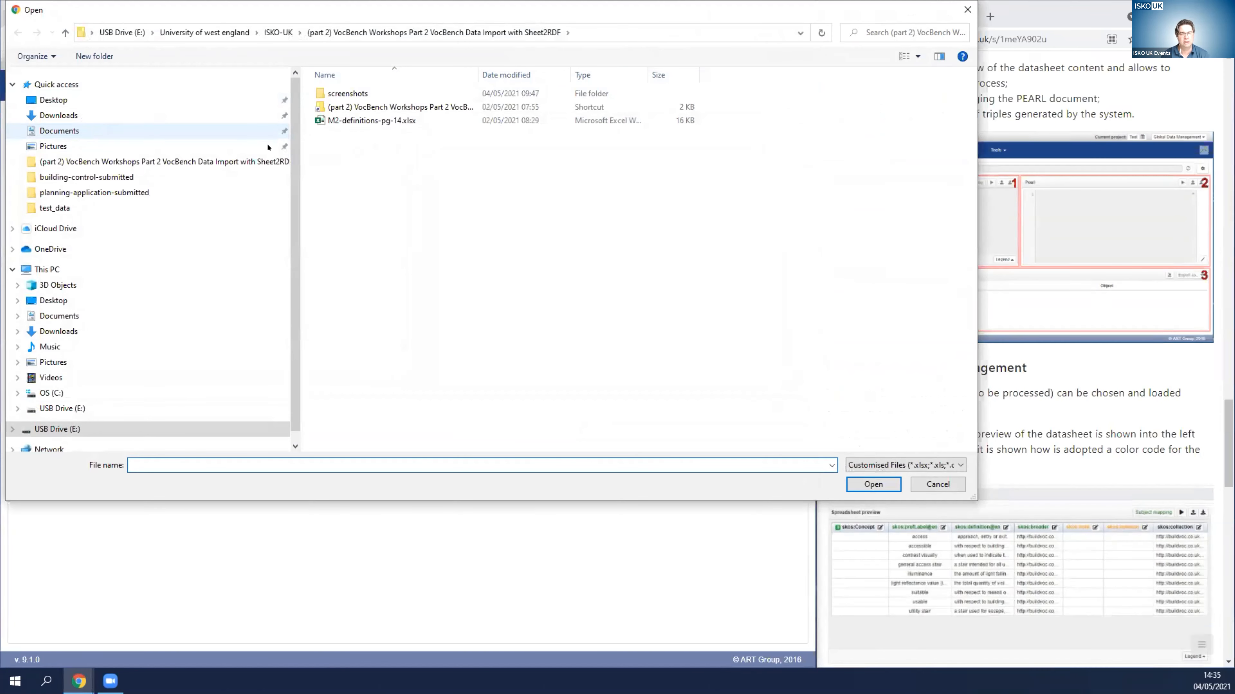
click(340, 122)
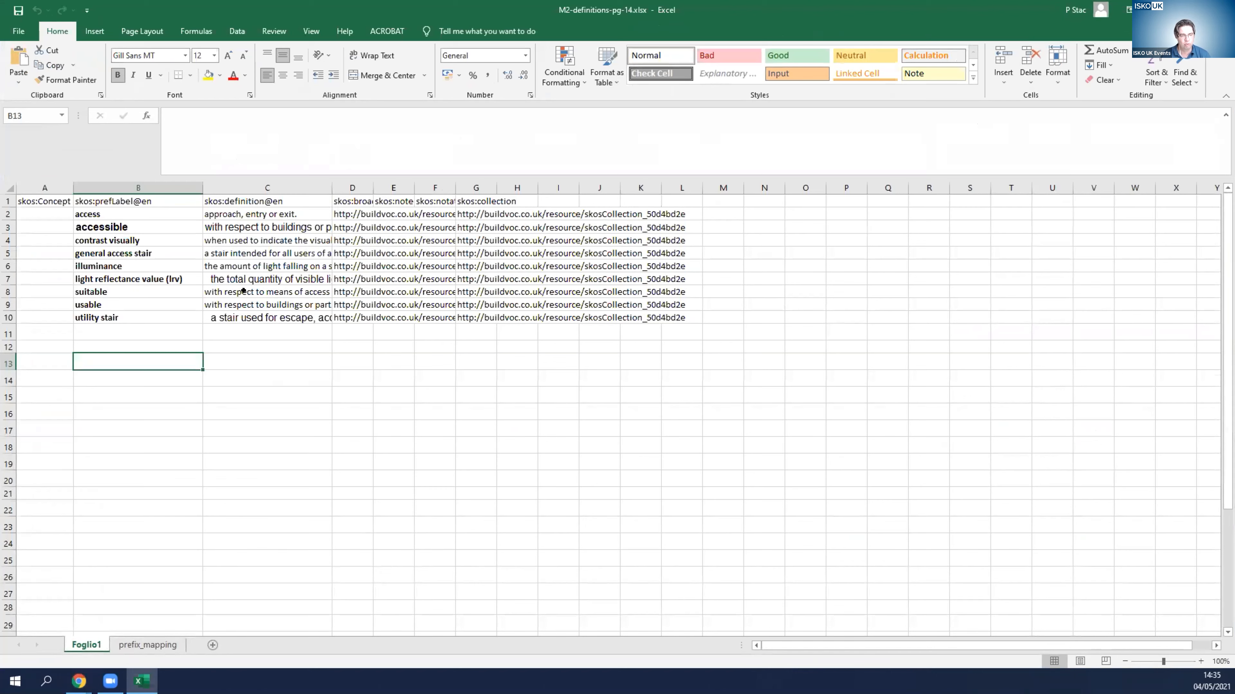
double_click(326, 179)
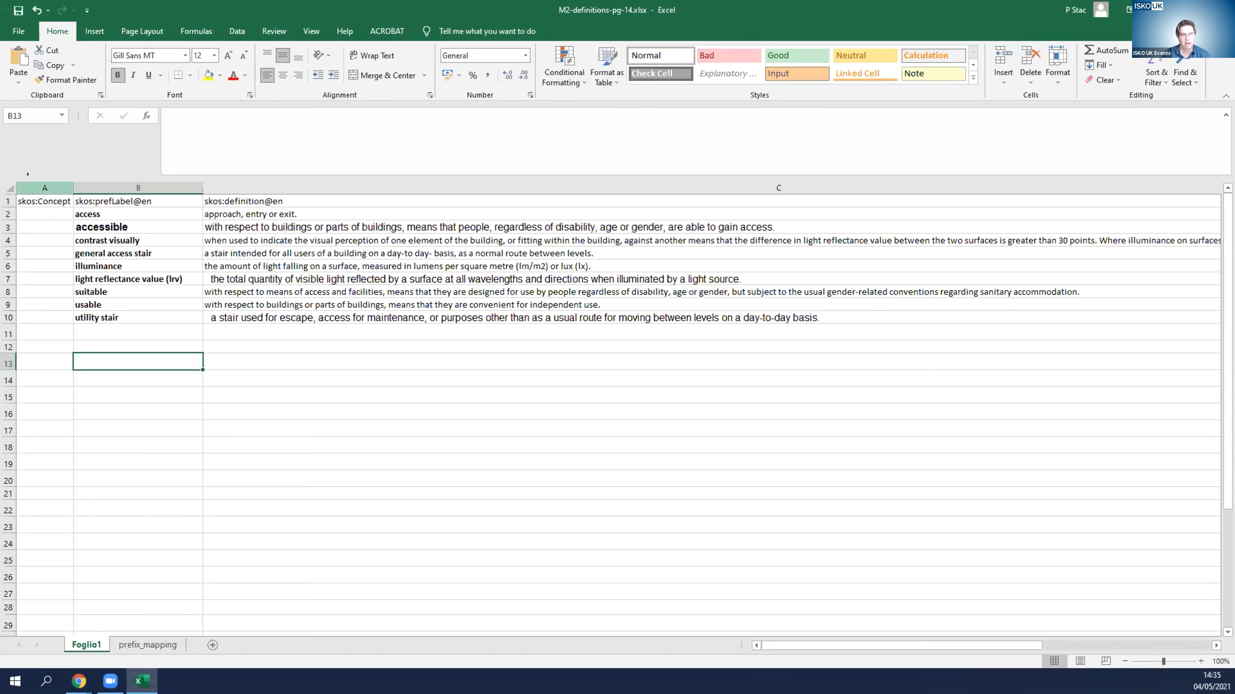
click(26, 190)
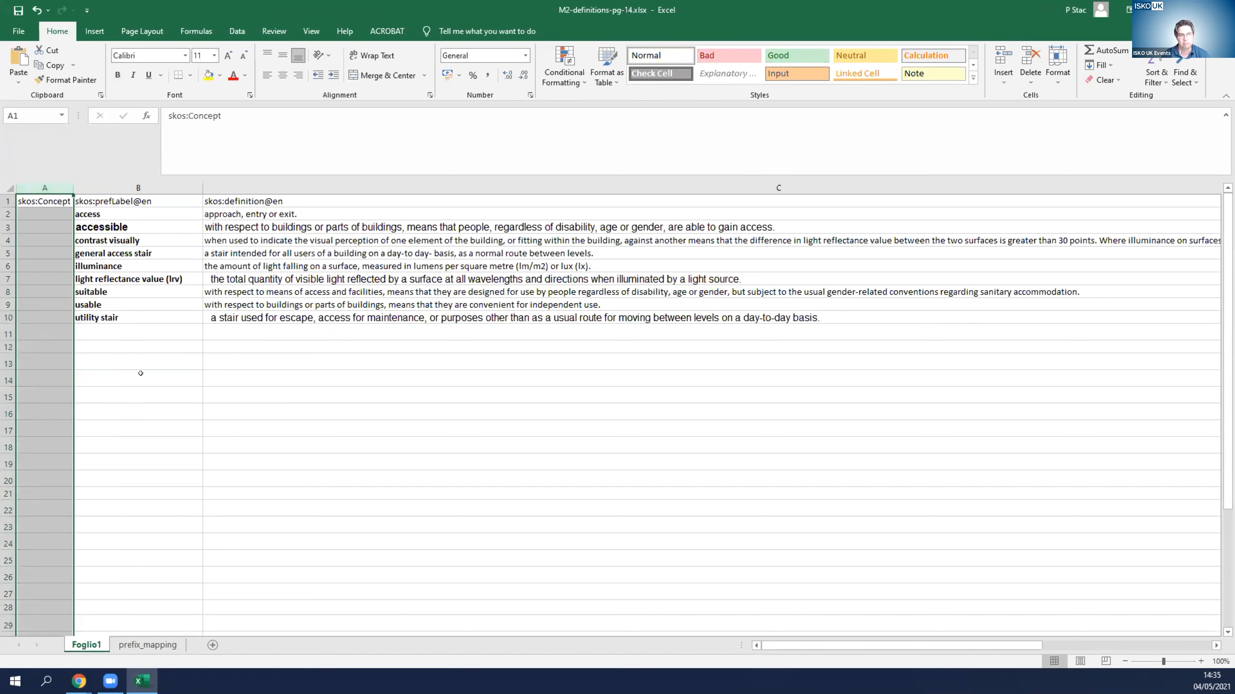
click(140, 182)
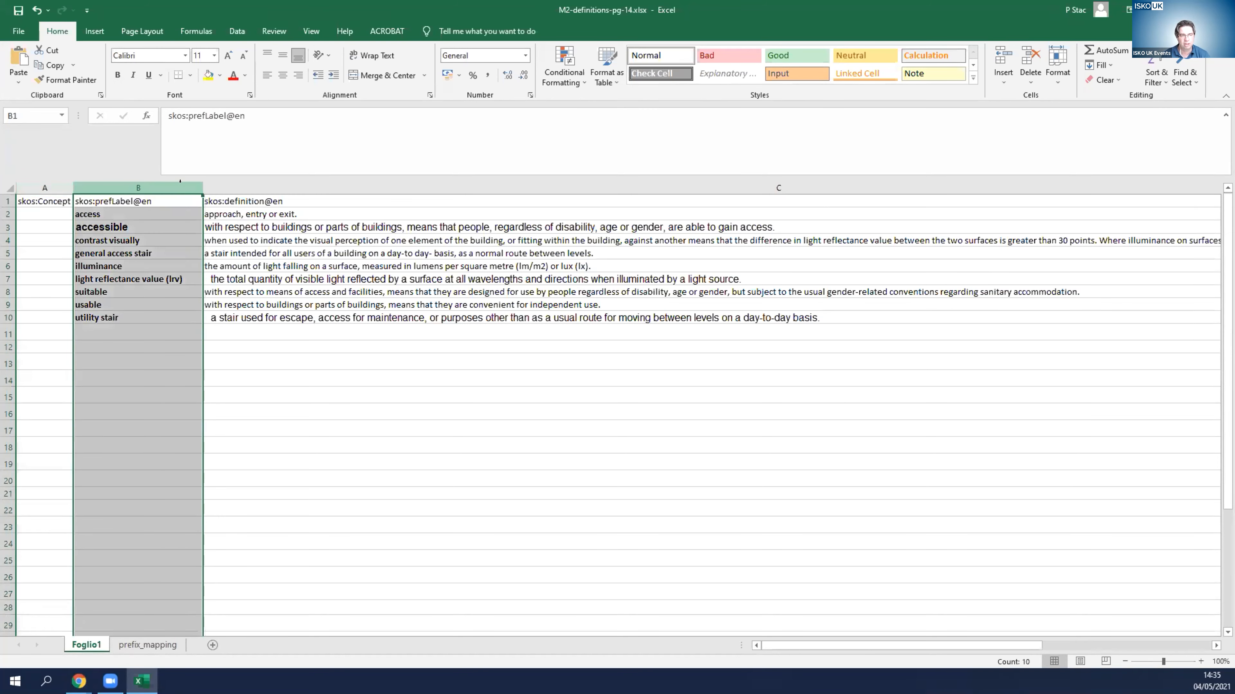
click(316, 188)
- Widen the skos:broader, skos:note, skos:notation and skos:collection columns to examine their headers and values
drag(780, 645, 928, 641)
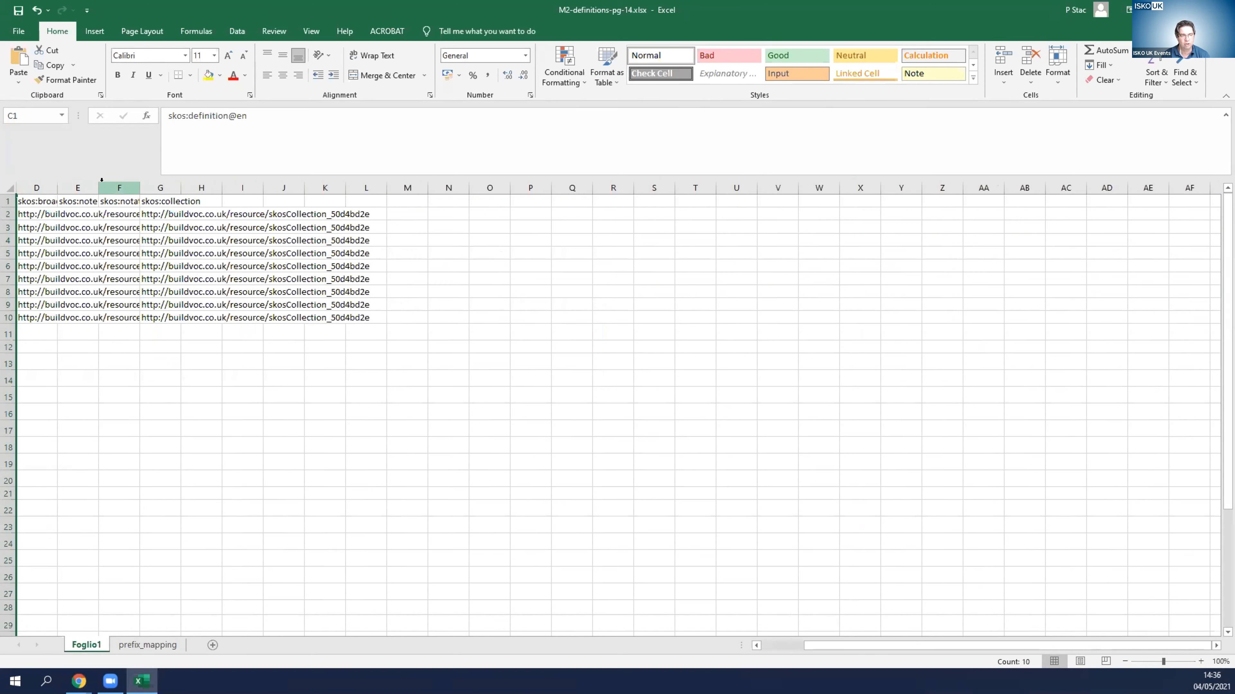
drag(140, 188, 79, 181)
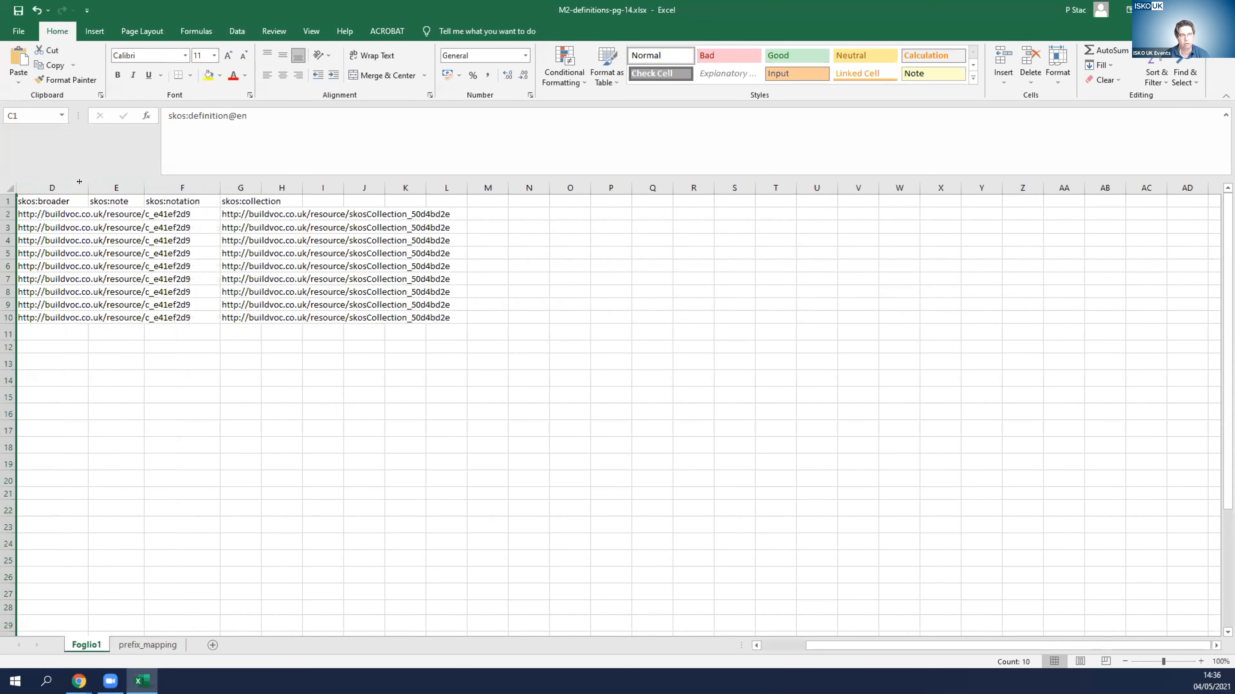
drag(261, 184, 283, 184)
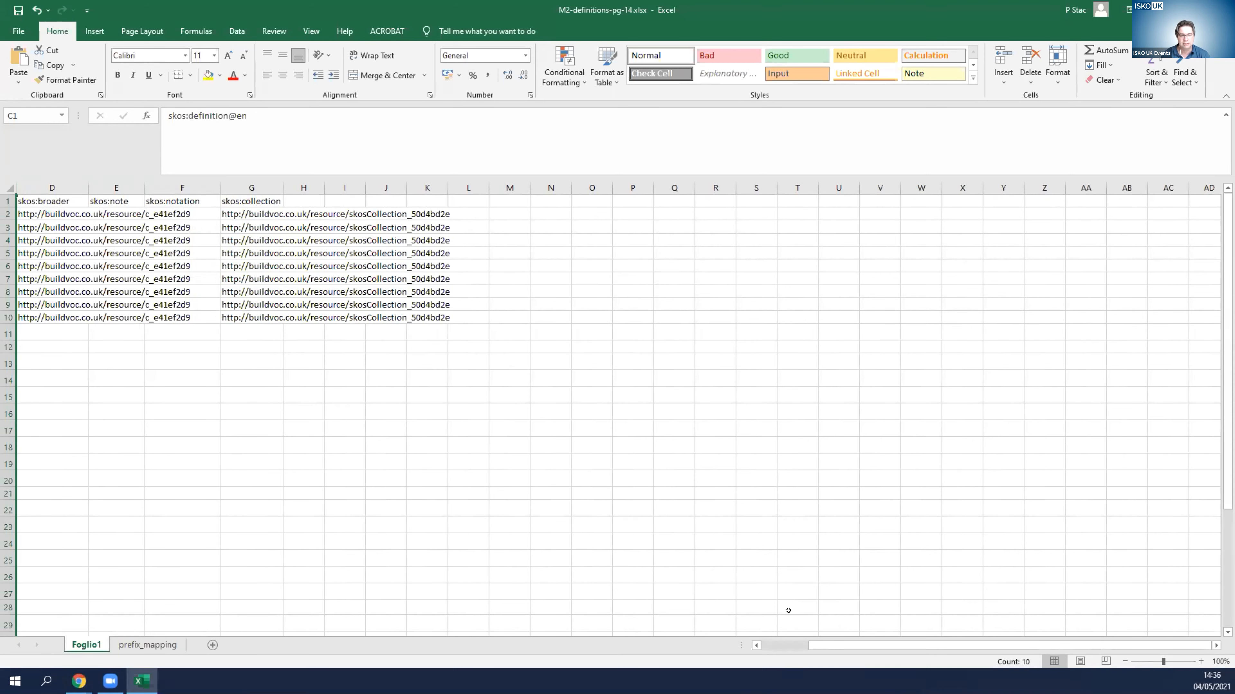
scroll(788, 610, left, 3)
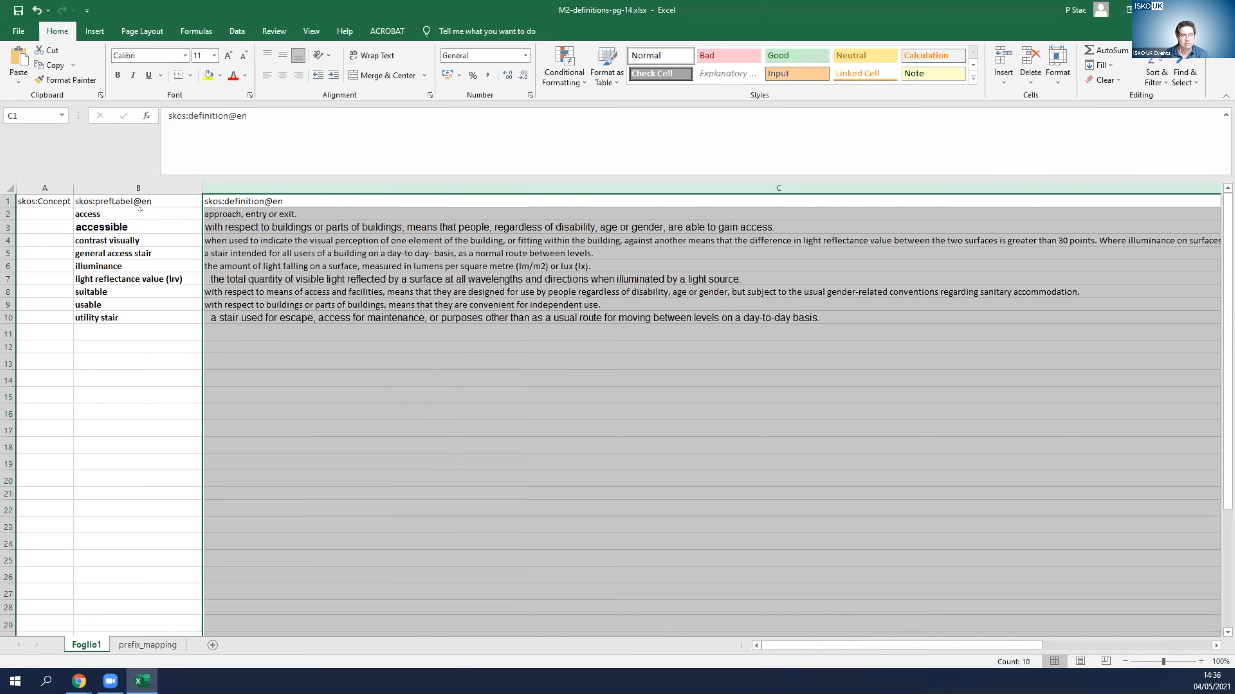
- Inspect the label and definition cells of the "access" row, then close the workbook without saving changes
click(140, 210)
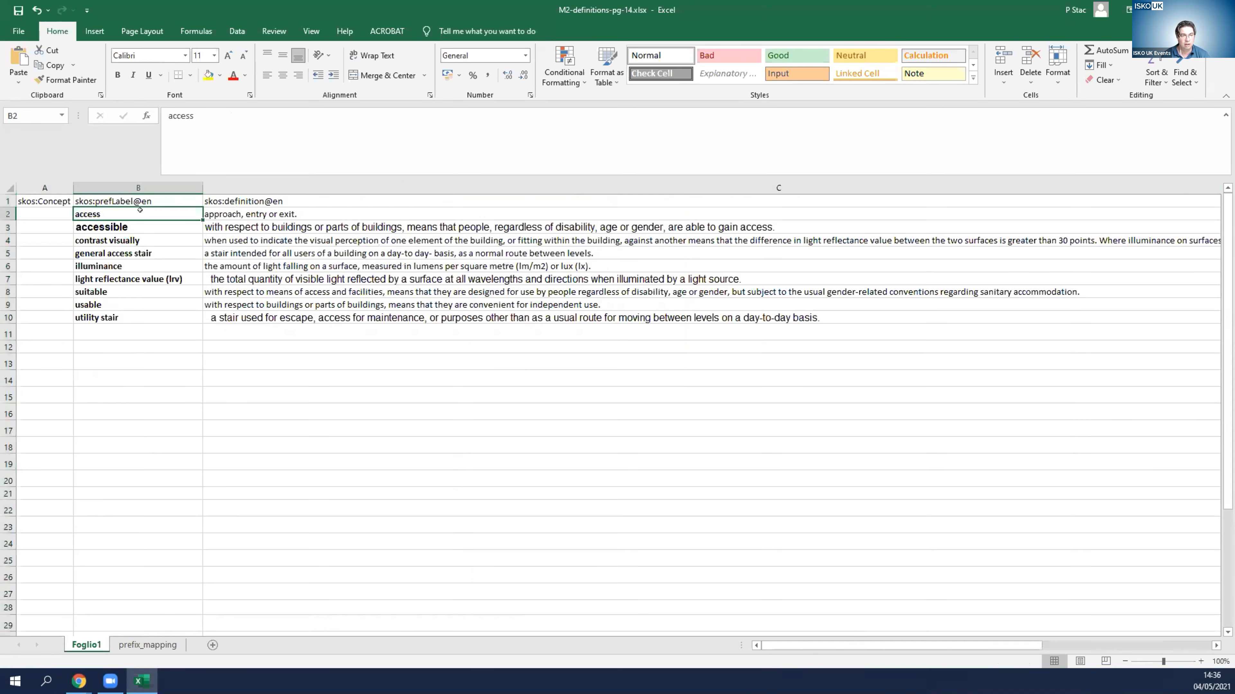
click(212, 211)
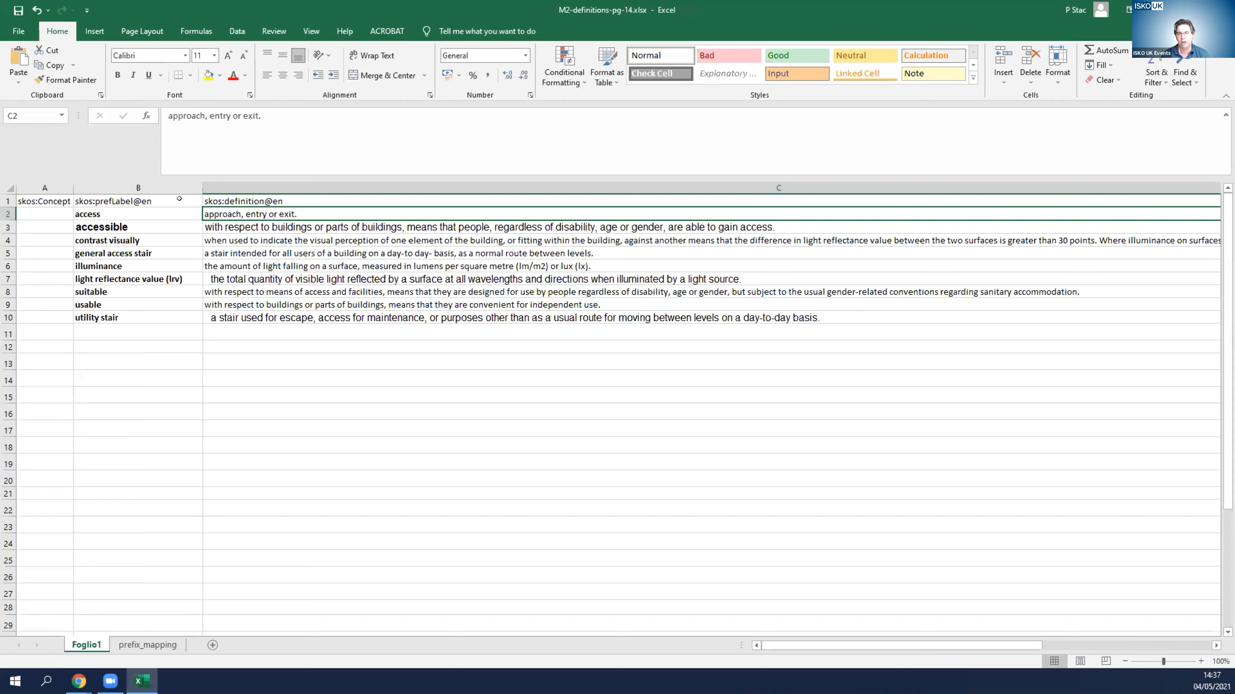
click(1220, 10)
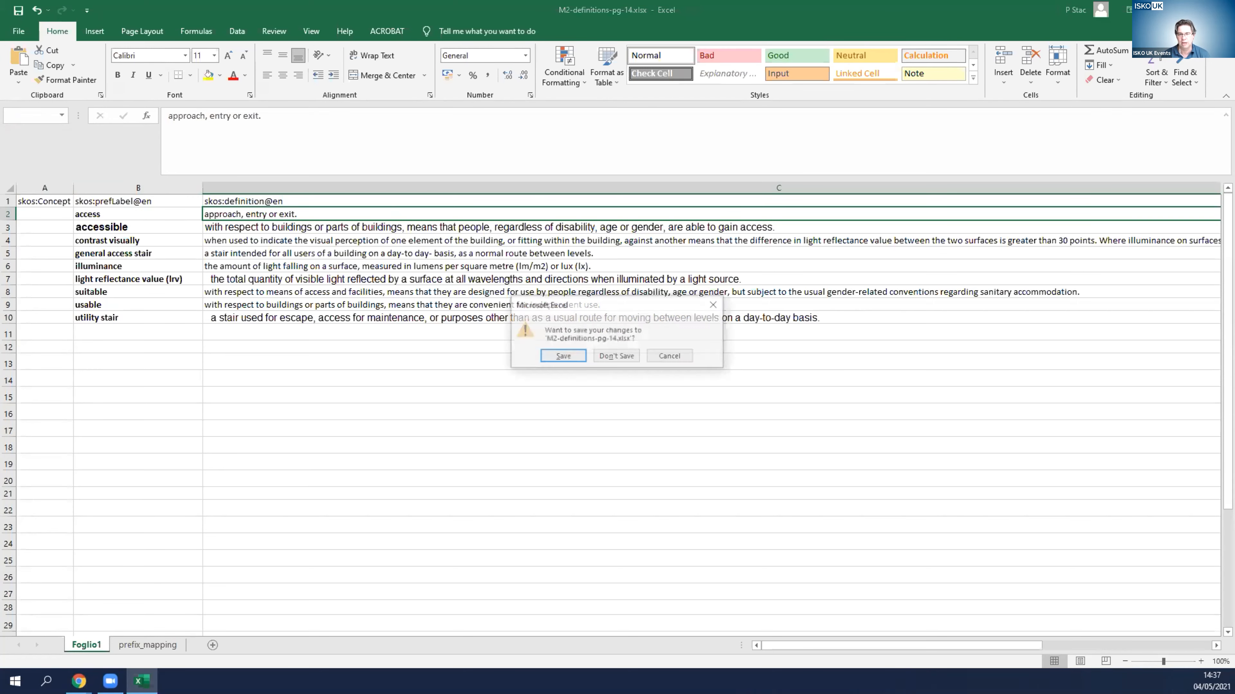
click(631, 356)
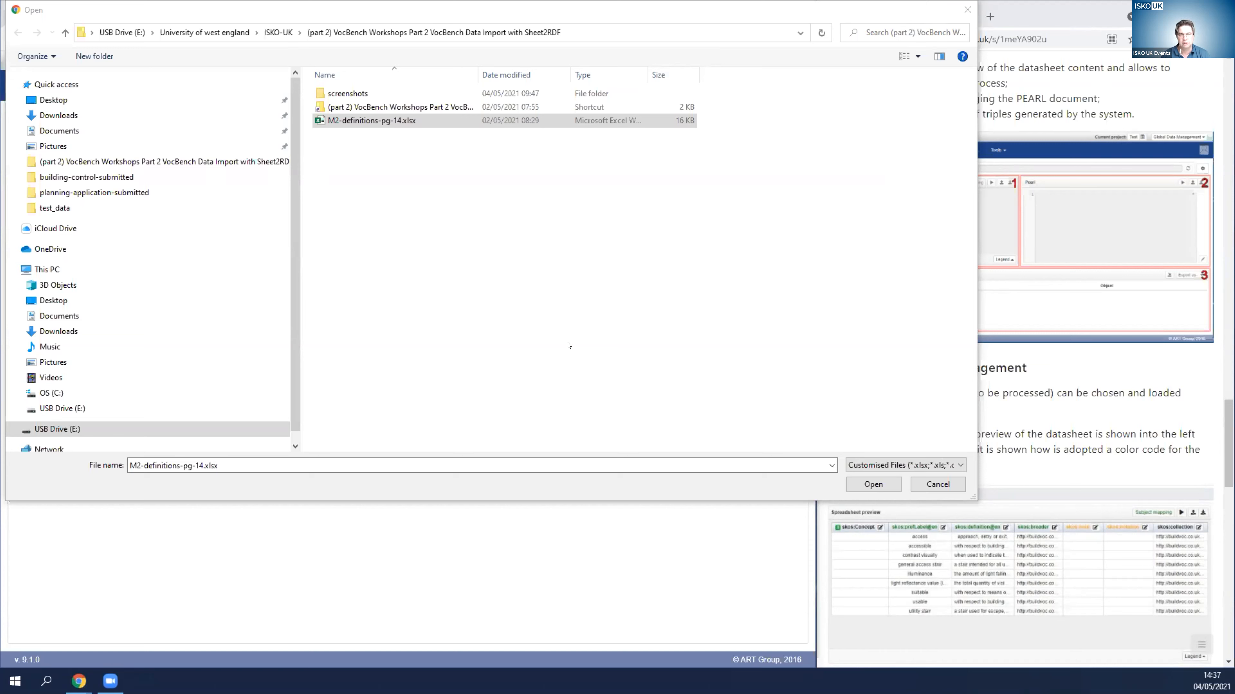
- Load M2-definitions-pg-14.xlsx into Sheet2RDF and resize the spreadsheet preview to check all its columns
click(434, 123)
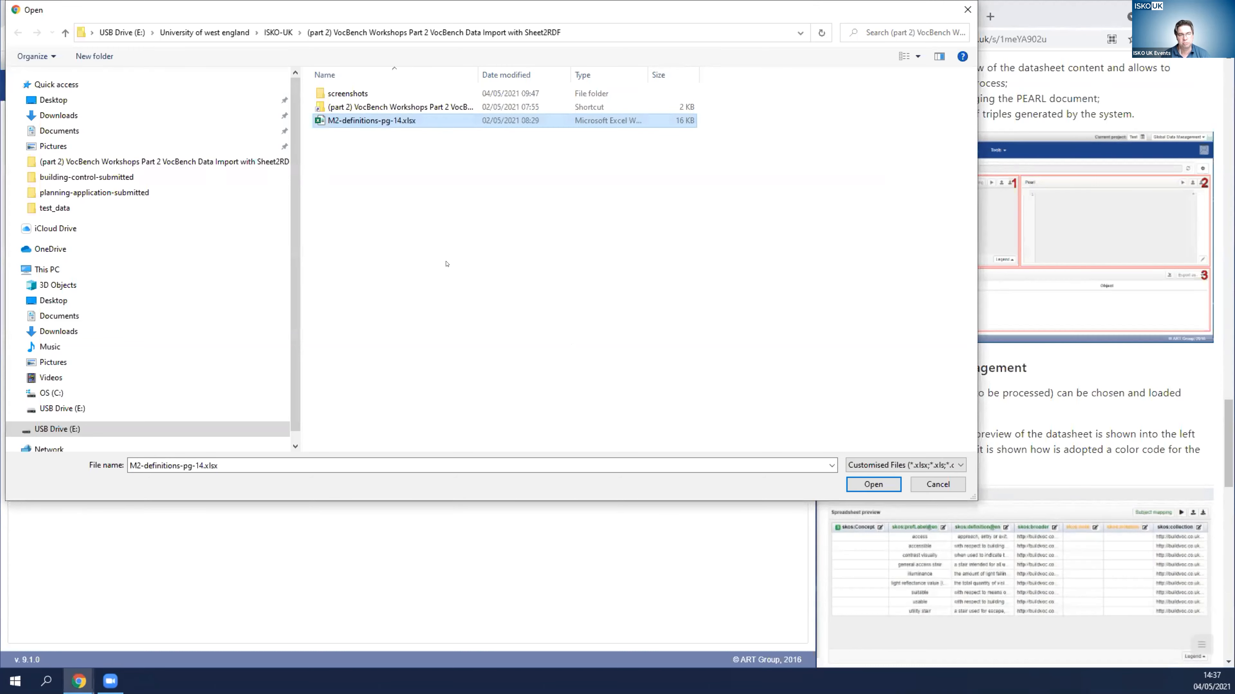
click(872, 484)
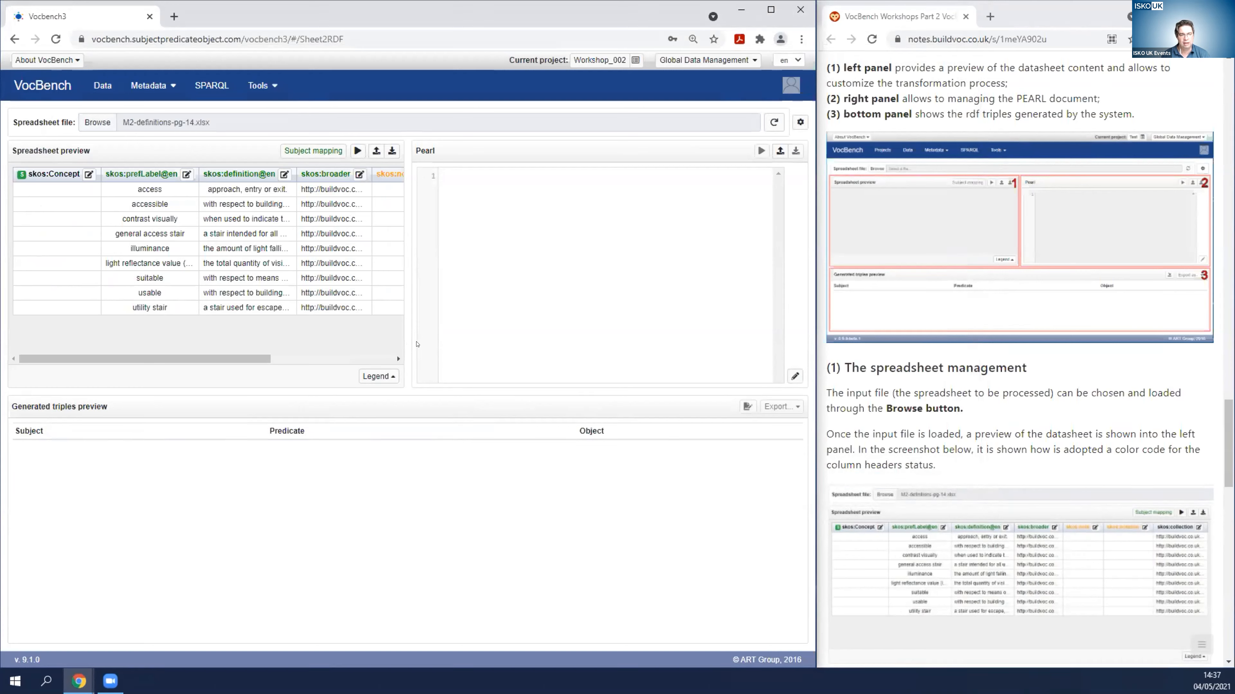
drag(407, 345, 652, 345)
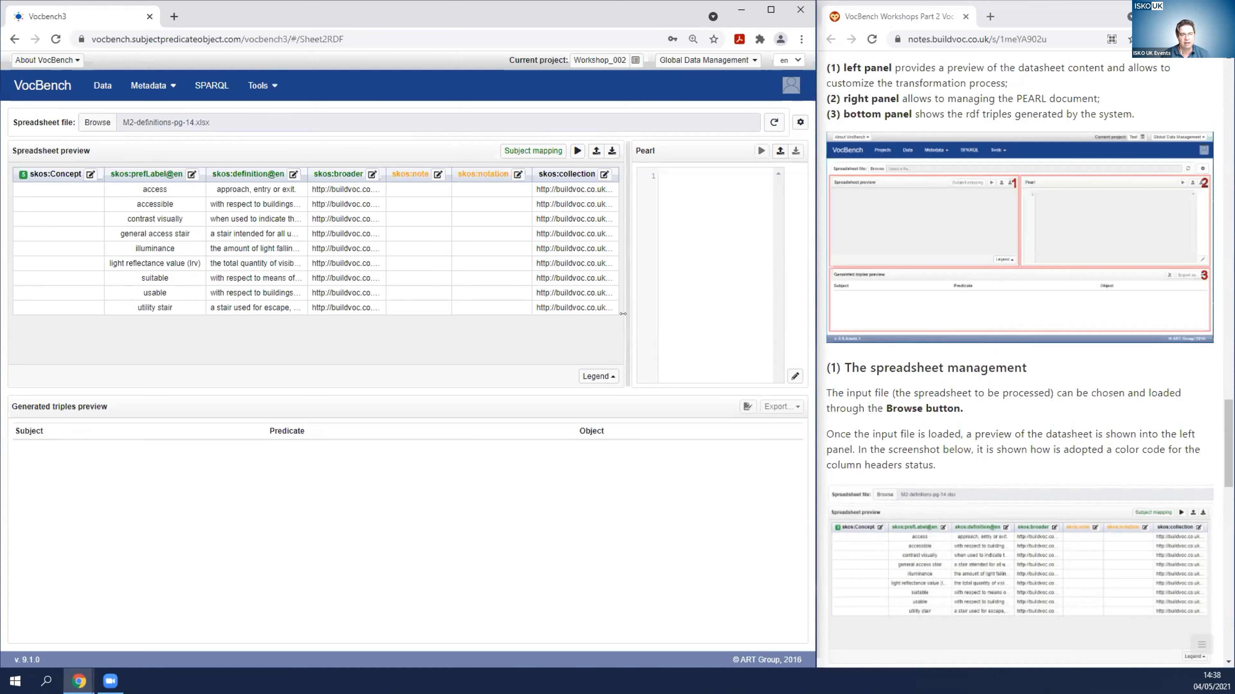
drag(623, 314, 476, 335)
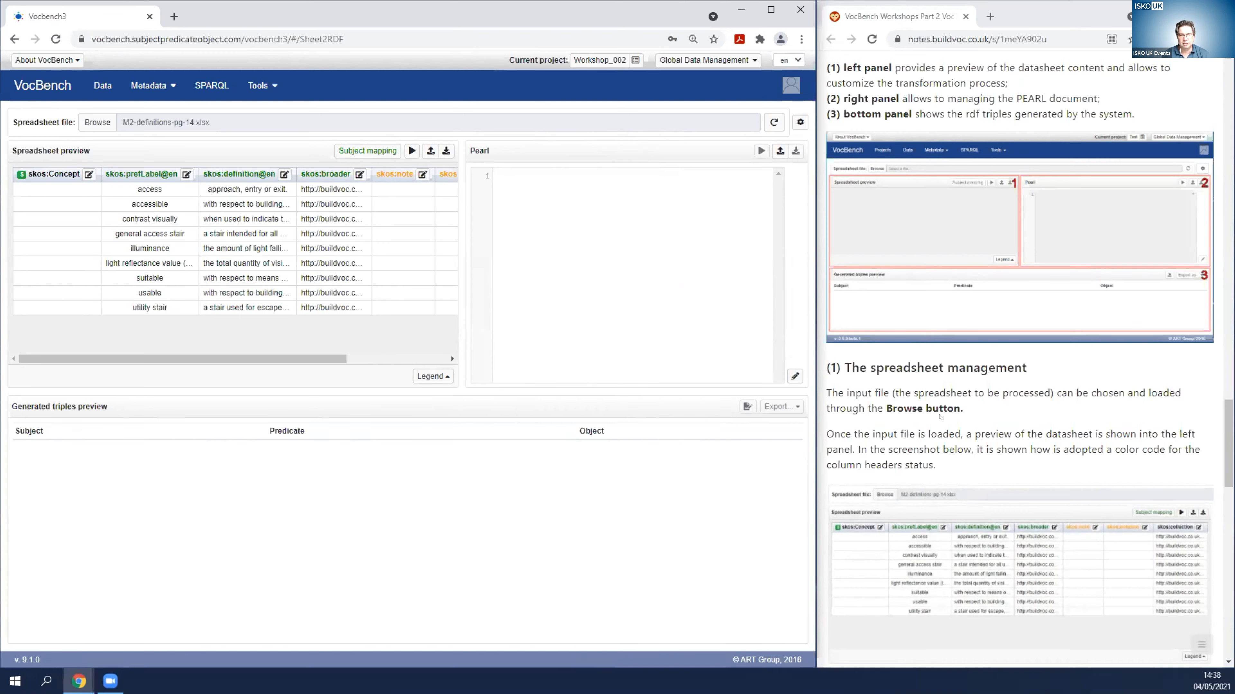
- Following the guide's PEARL editor section, load the PEARL document pearl_export-1.pr from the file system
scroll(939, 417, down, 6)
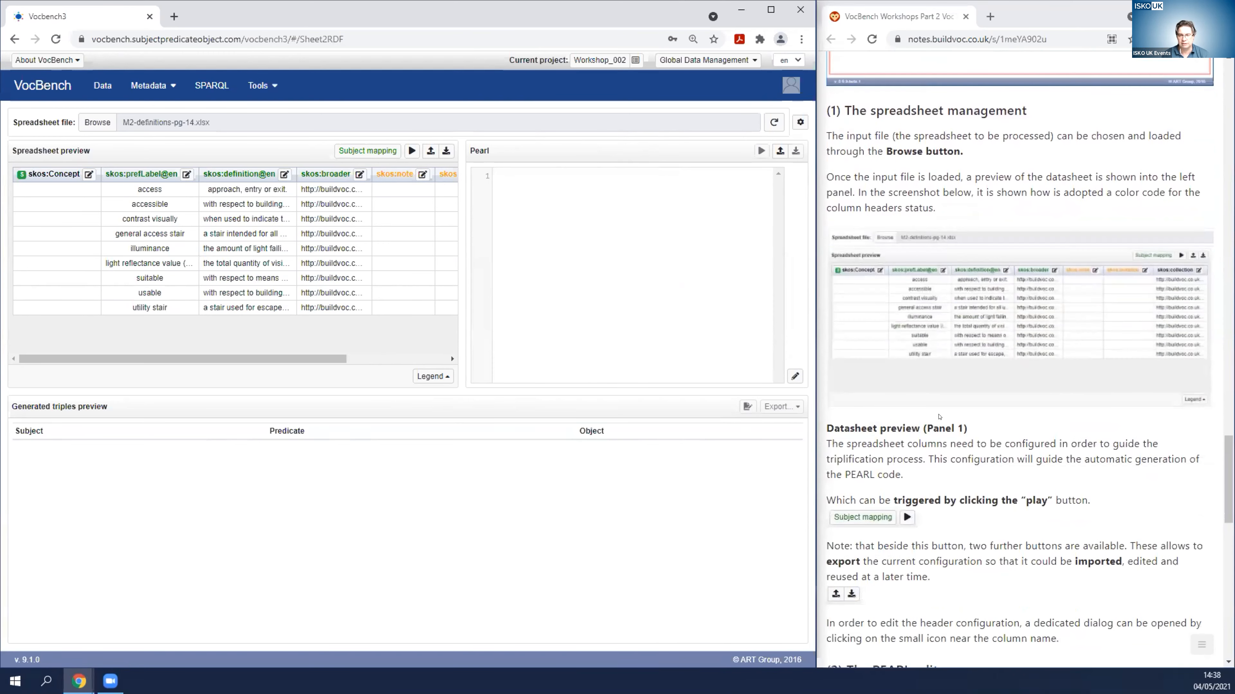
scroll(939, 416, down, 5)
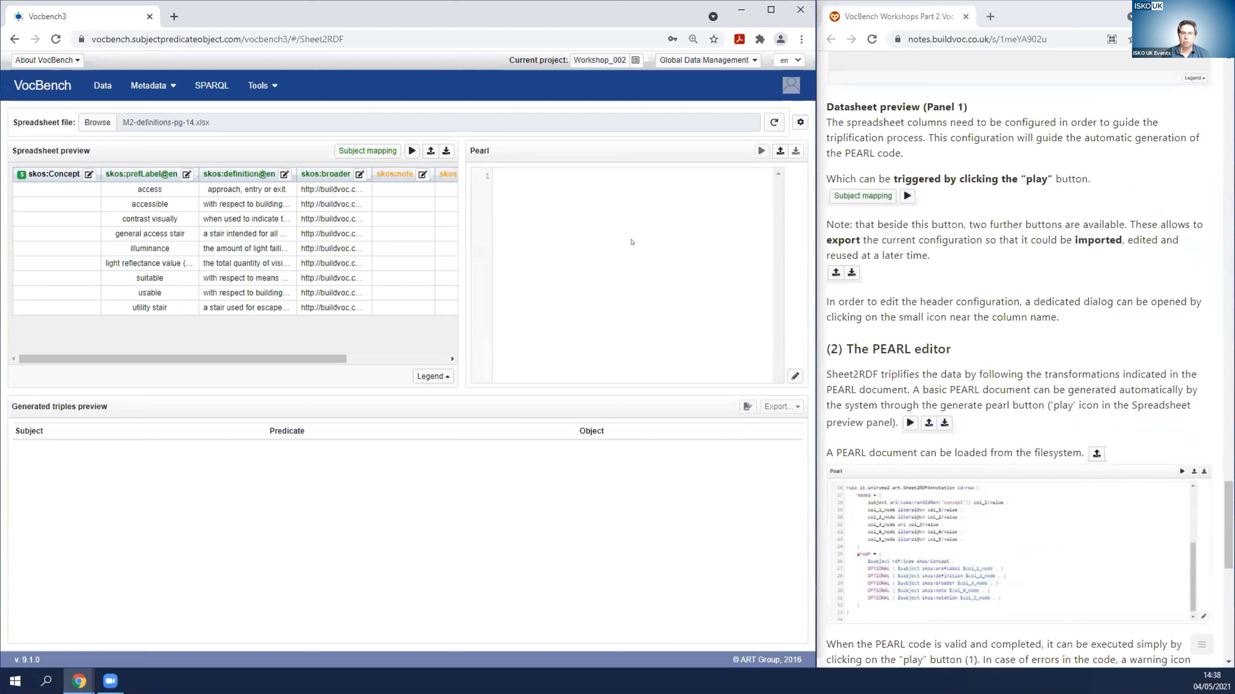
click(778, 151)
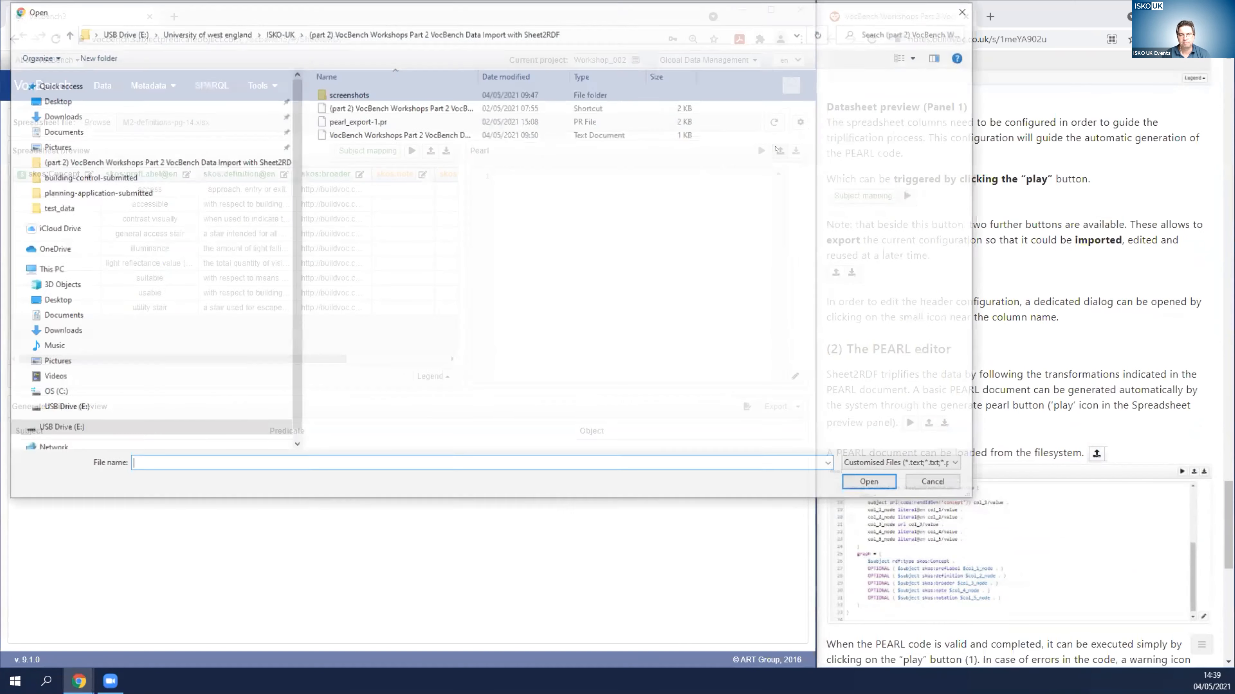
click(374, 121)
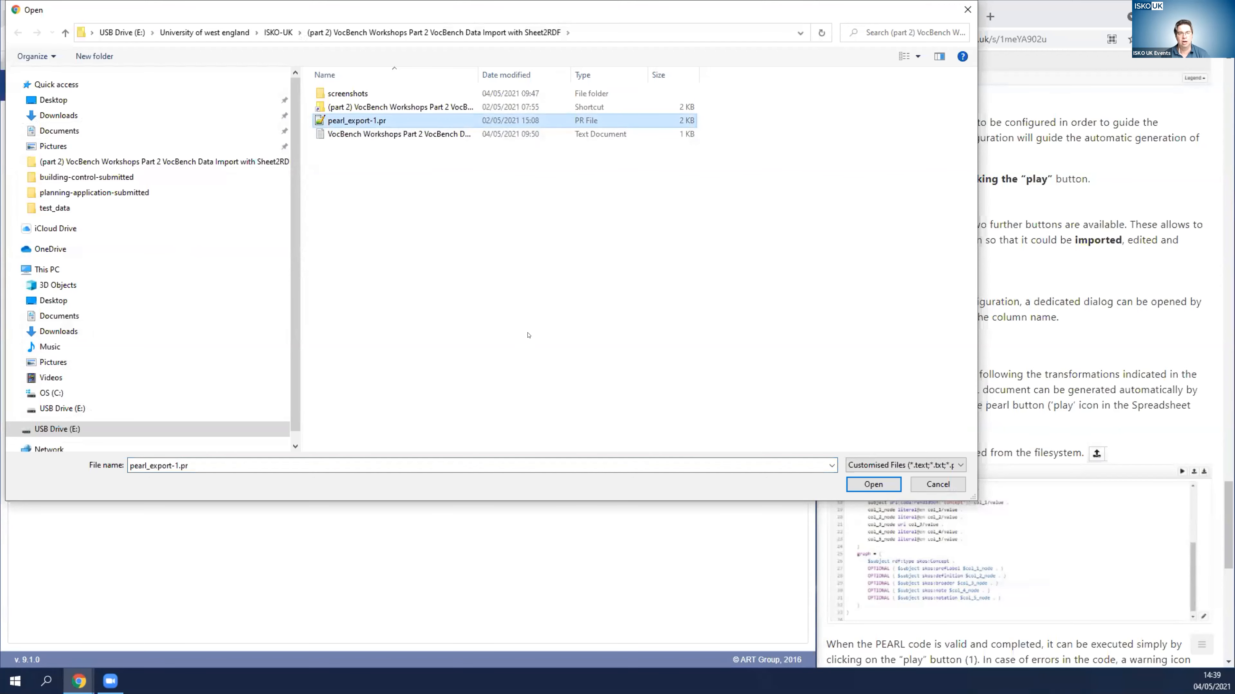
click(870, 484)
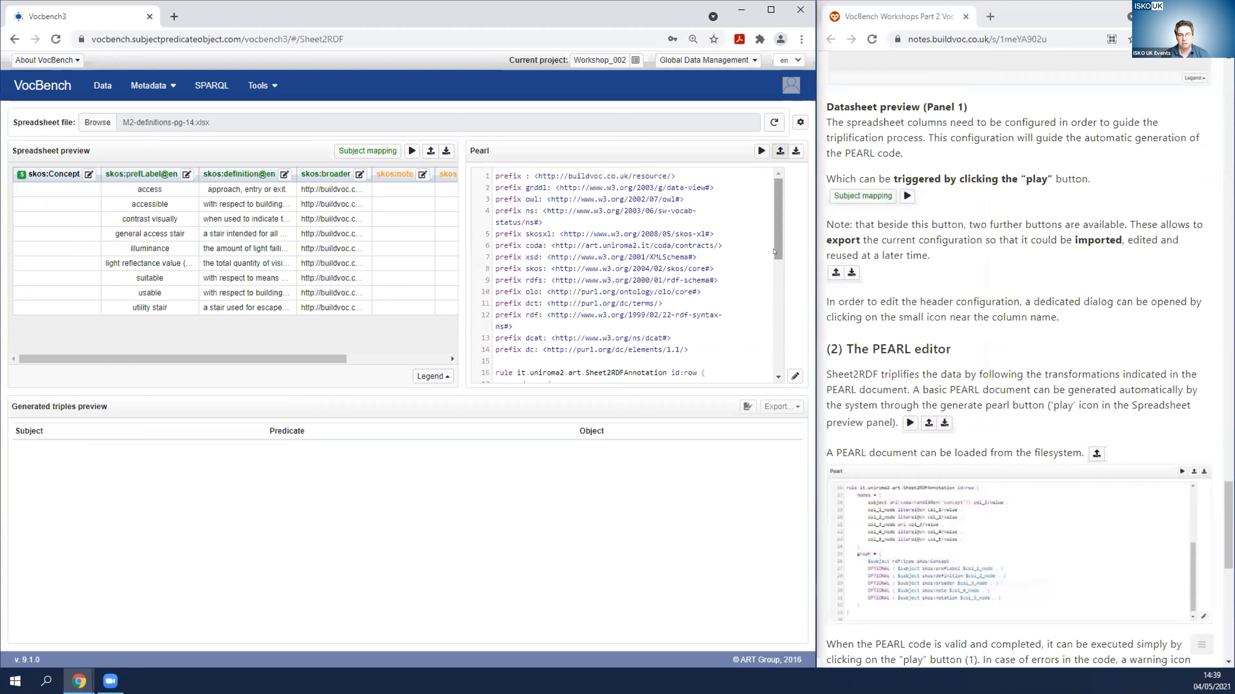
- Widen the PEARL editor, examine the rule's skos:inScheme URI, nodes and graph sections, and read the guide up to triples generation
drag(775, 251, 785, 344)
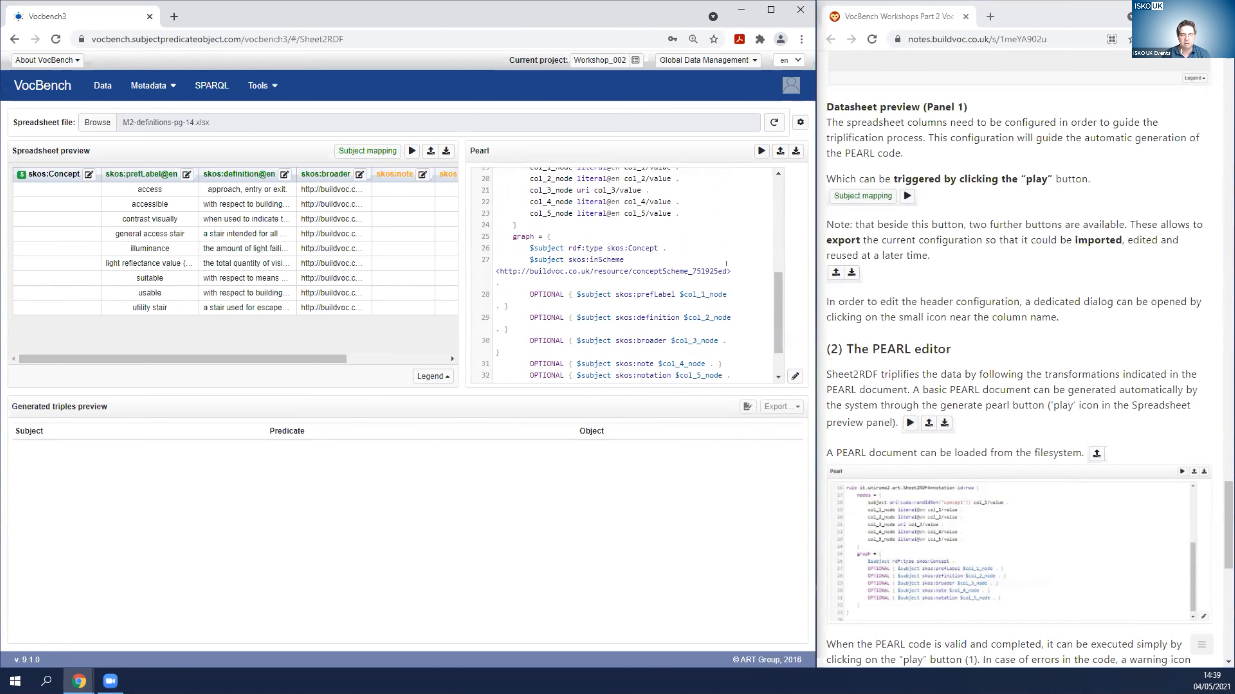
drag(732, 271, 490, 272)
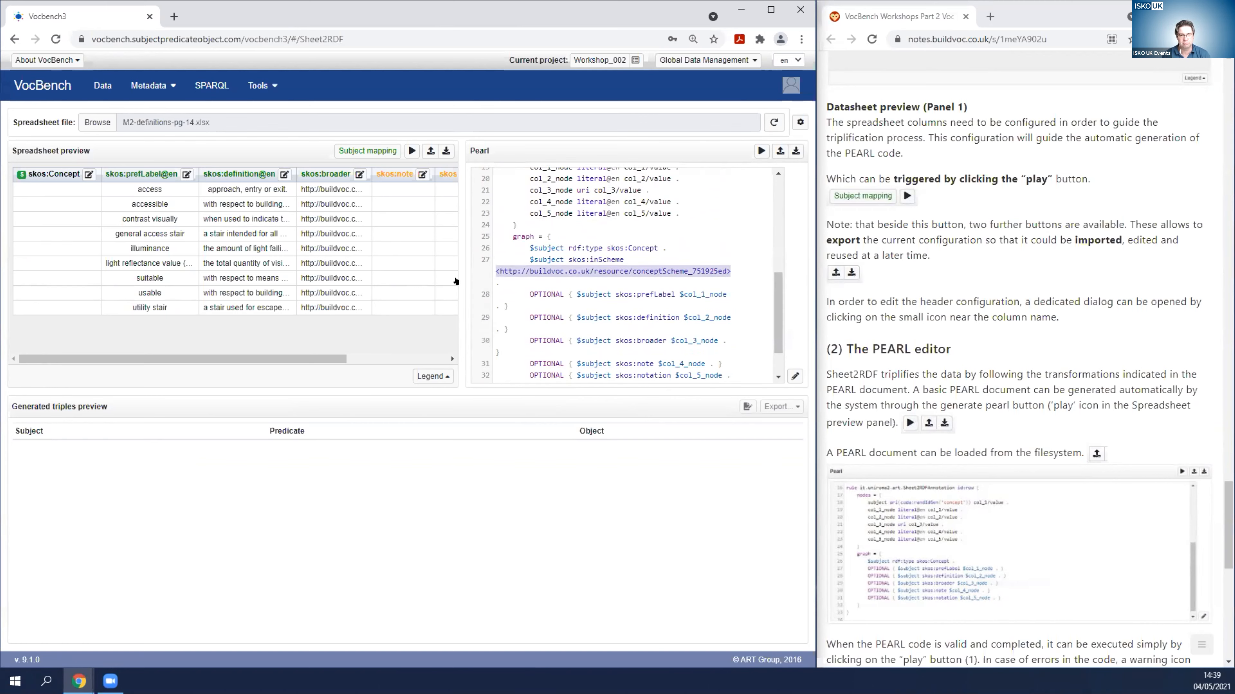
drag(455, 281, 379, 289)
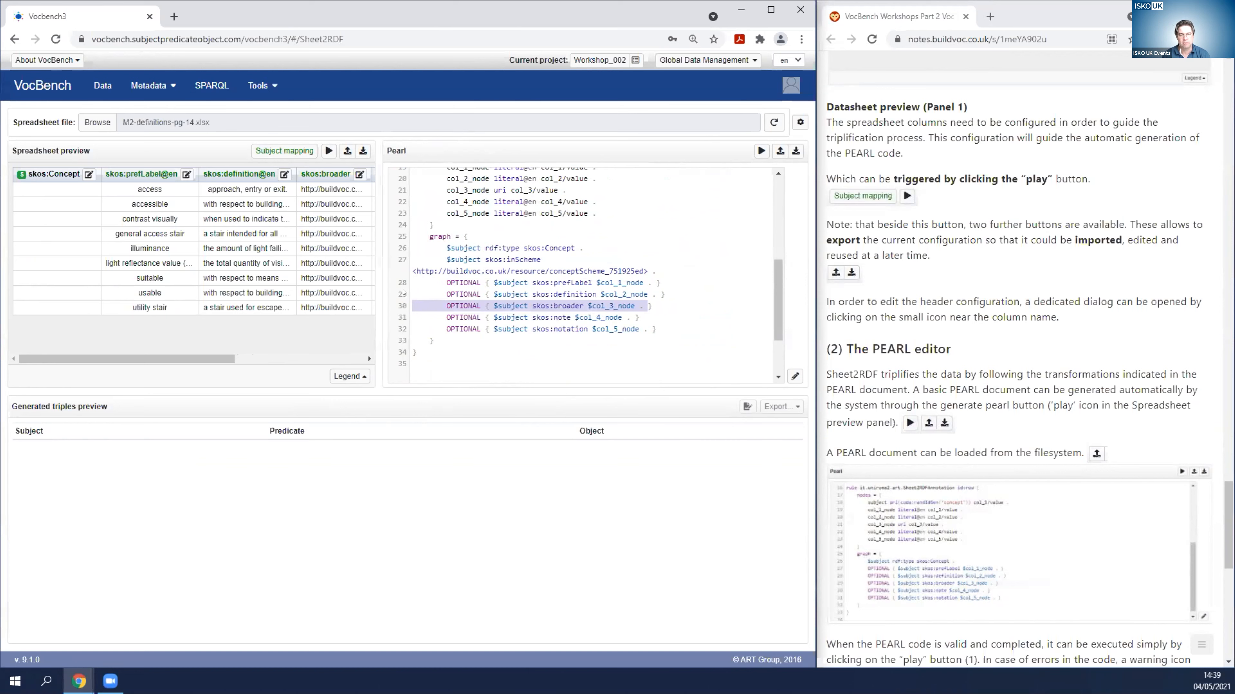
click(666, 353)
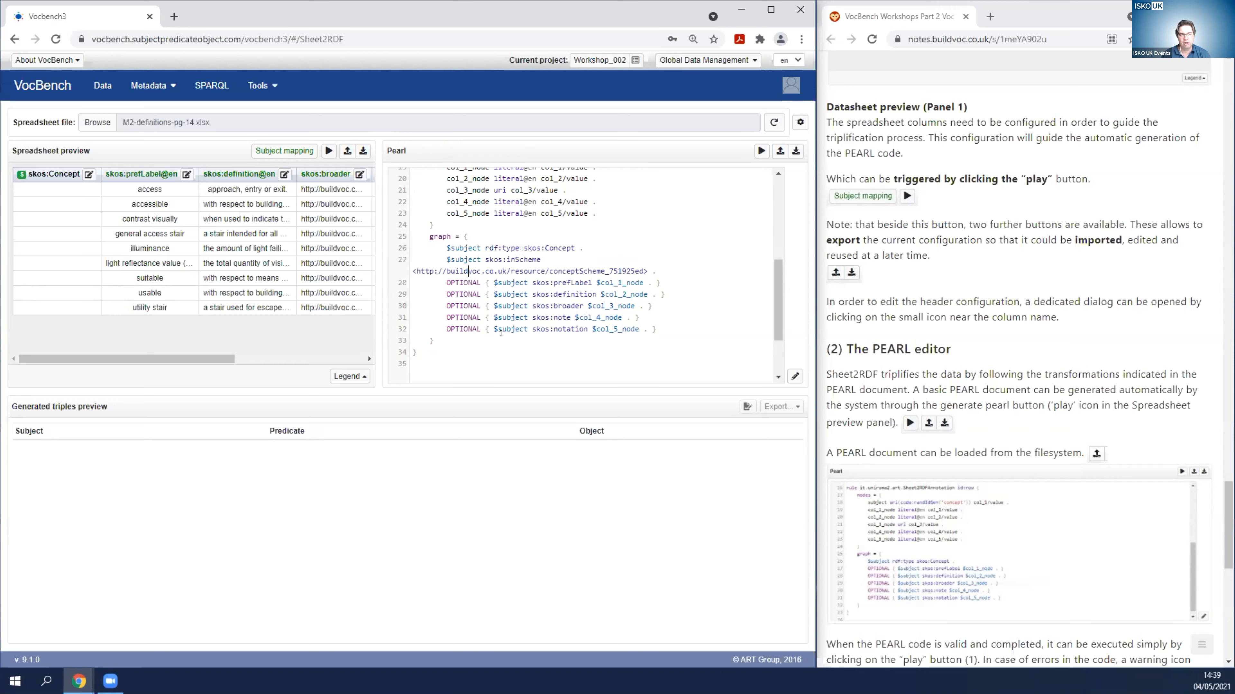
scroll(501, 333, up, 3)
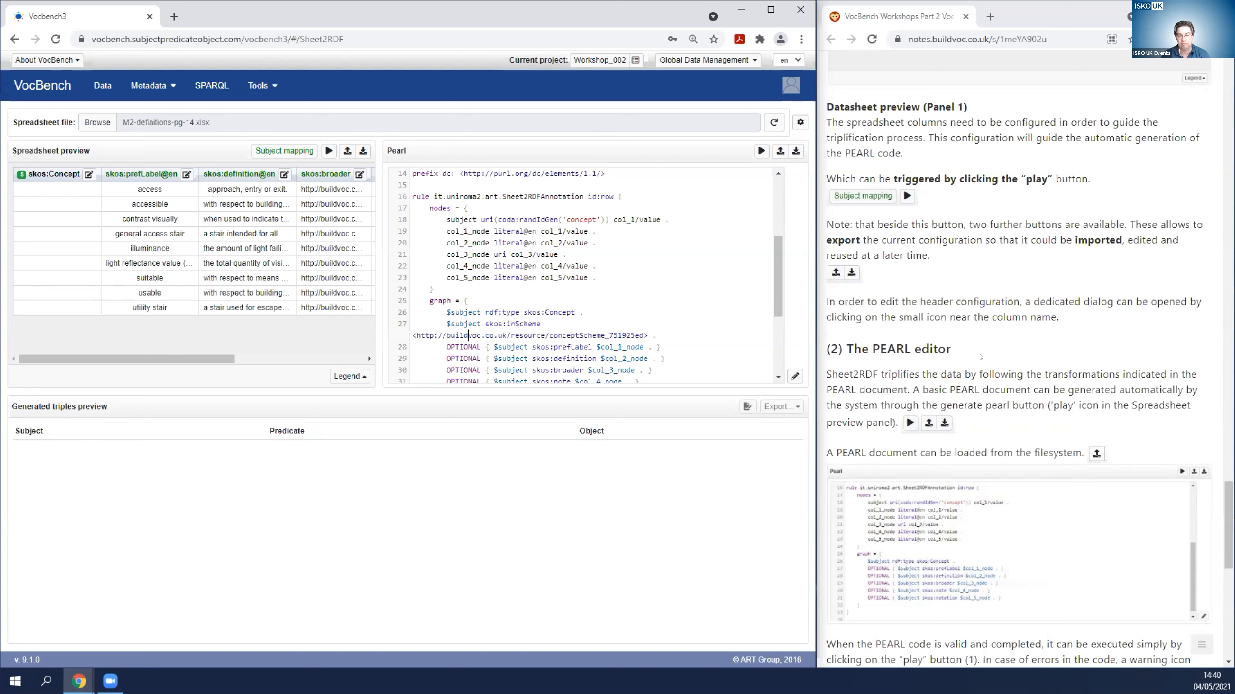
scroll(979, 357, down, 1)
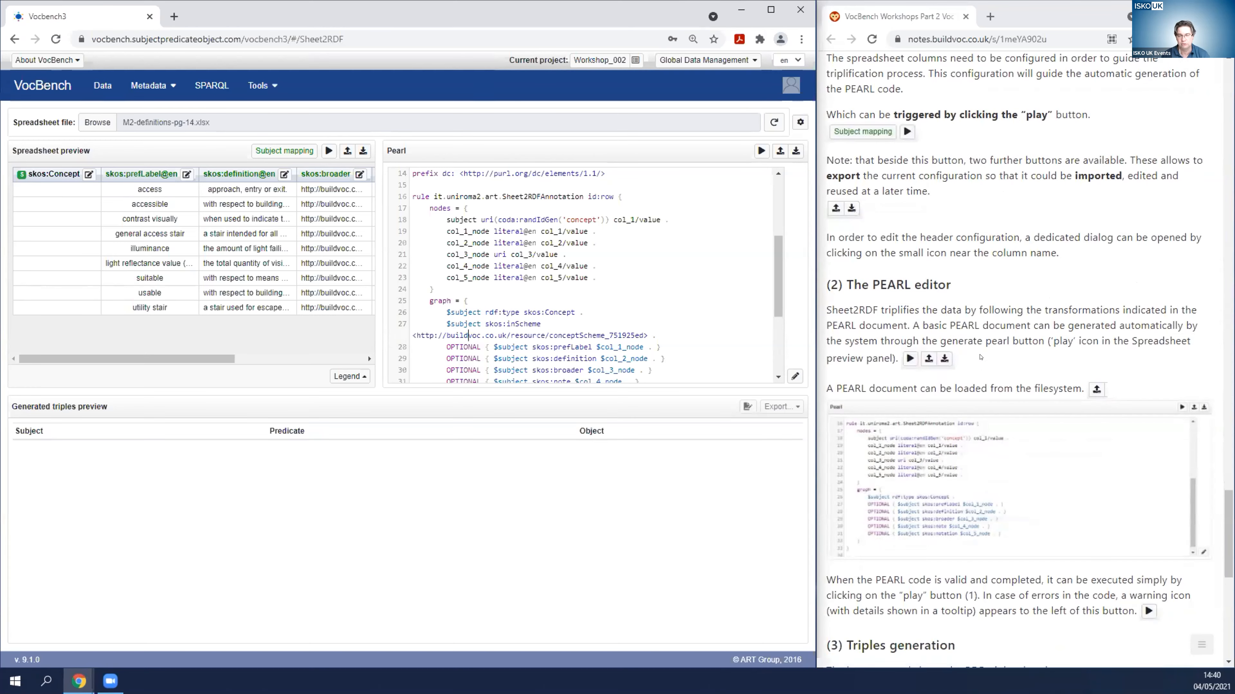
scroll(980, 356, down, 5)
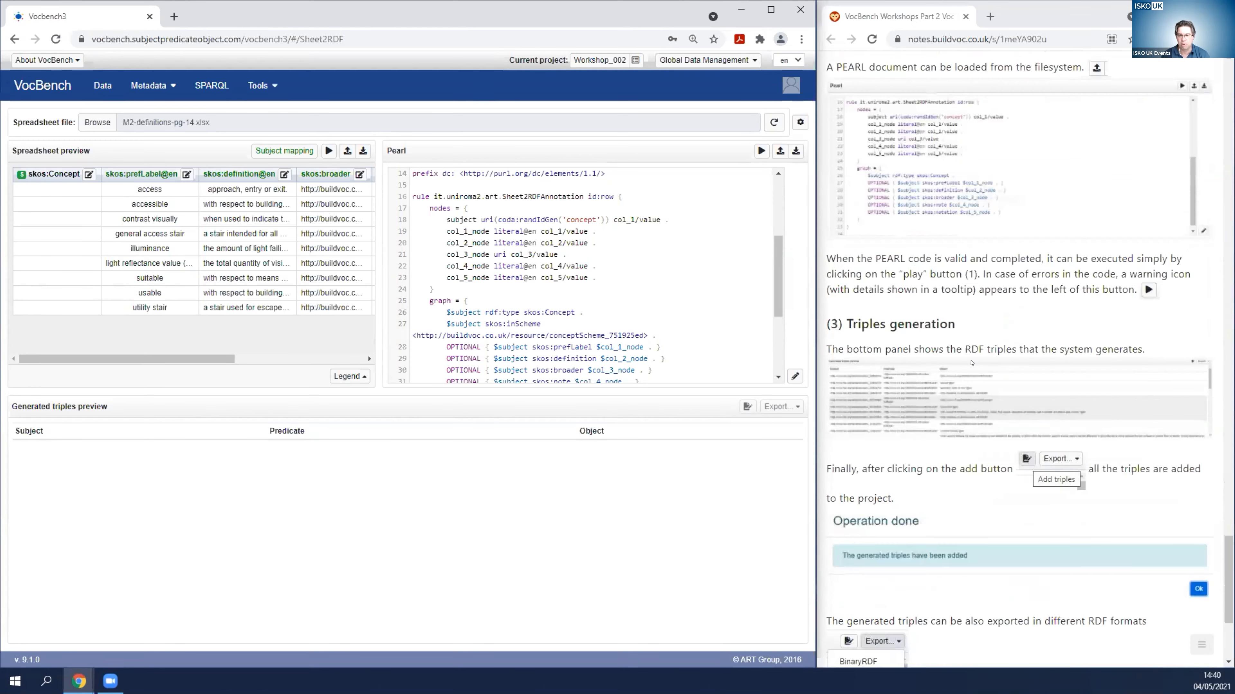
- Execute the PEARL code to generate the triples and examine the preview from "access" through "general access stair", including their scheme, label, definition and broader triples
click(759, 151)
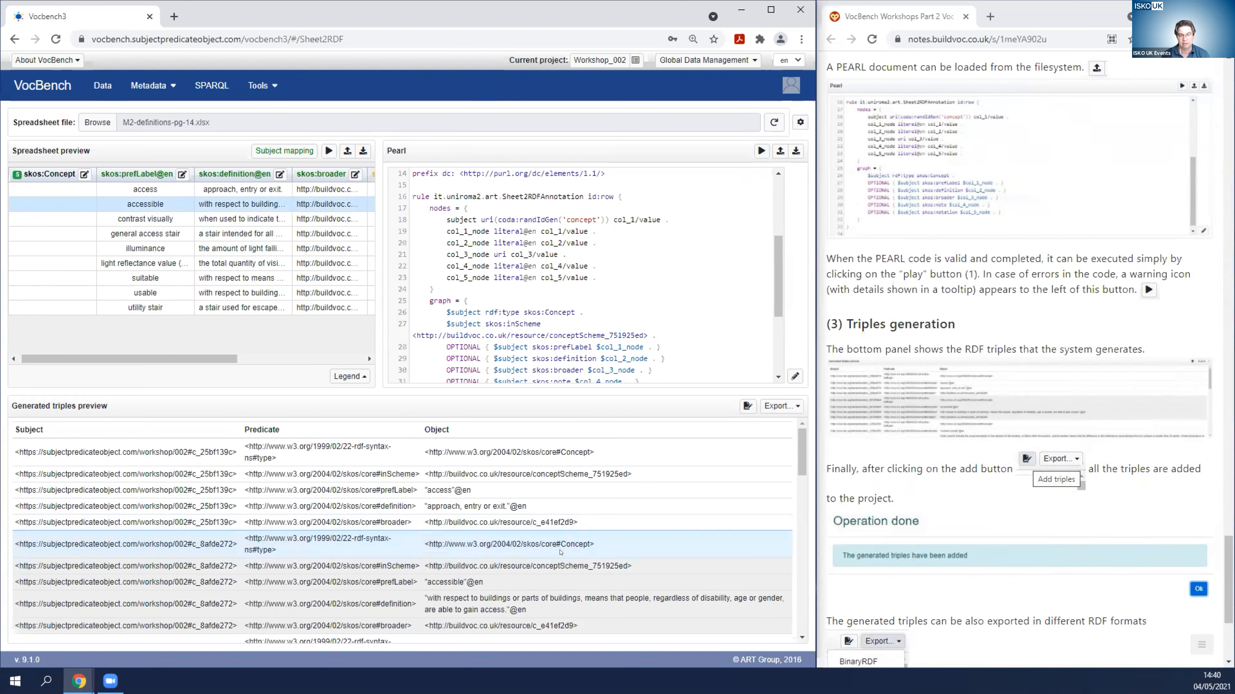
scroll(560, 558, down, 3)
click(560, 512)
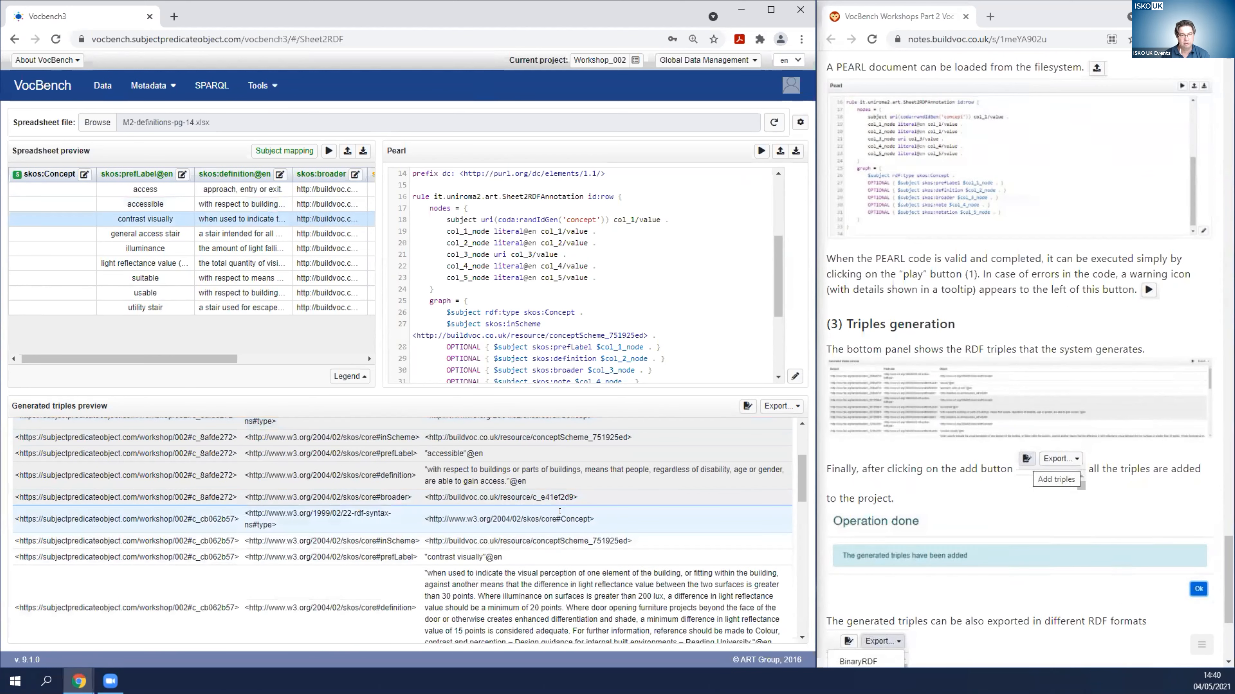
scroll(549, 532, down, 3)
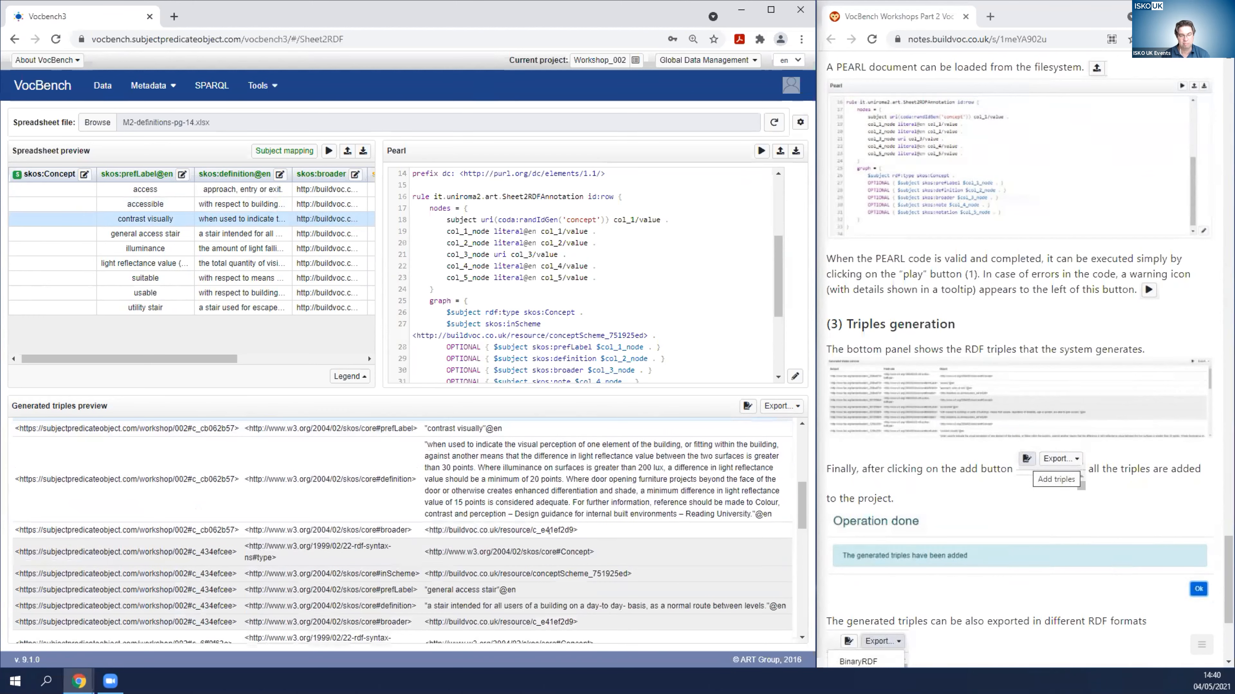
scroll(540, 541, down, 2)
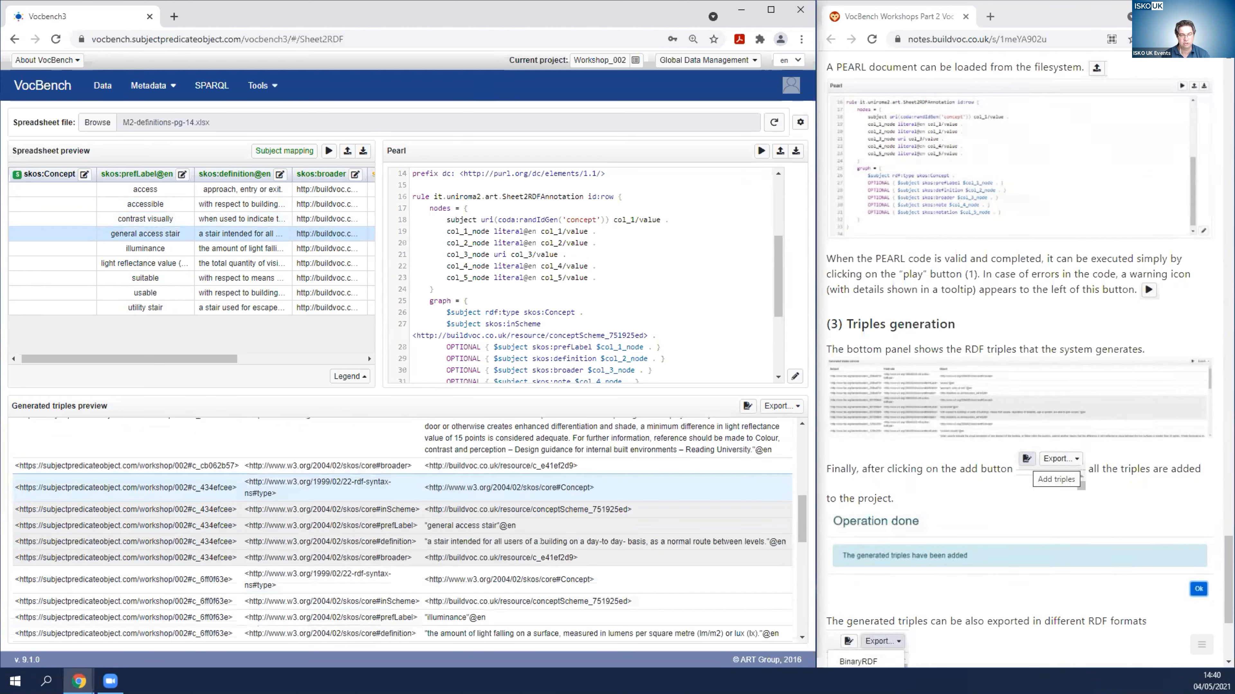
click(501, 499)
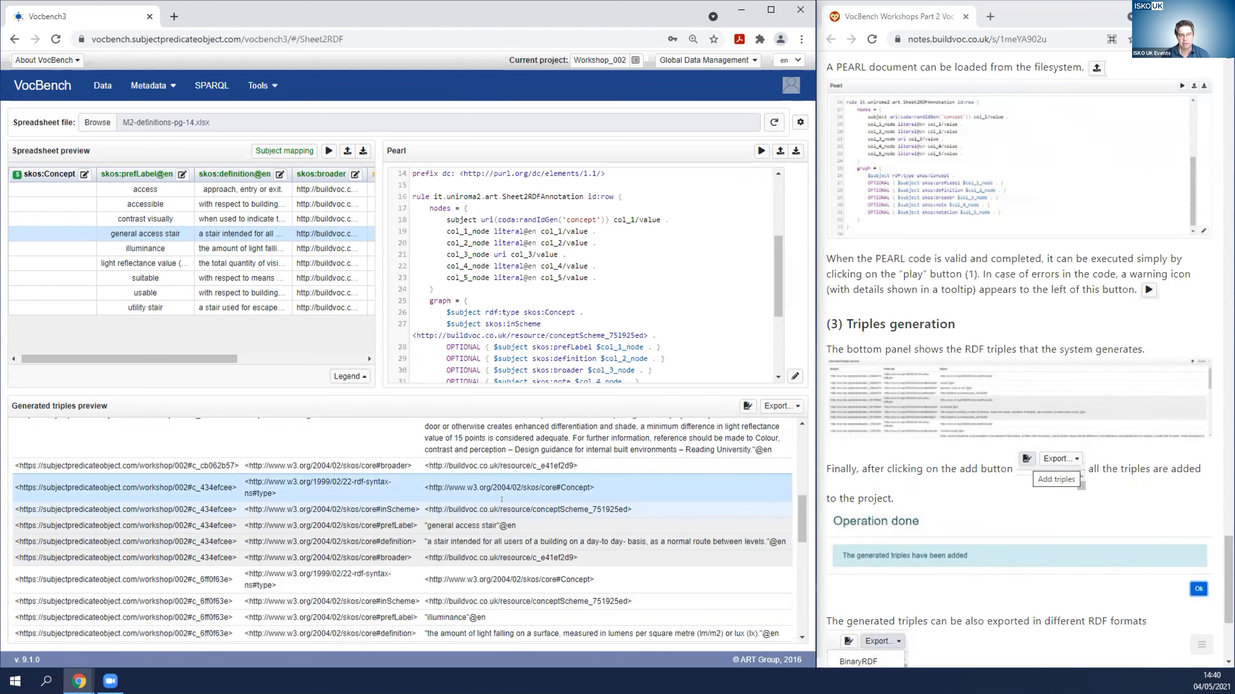
click(500, 495)
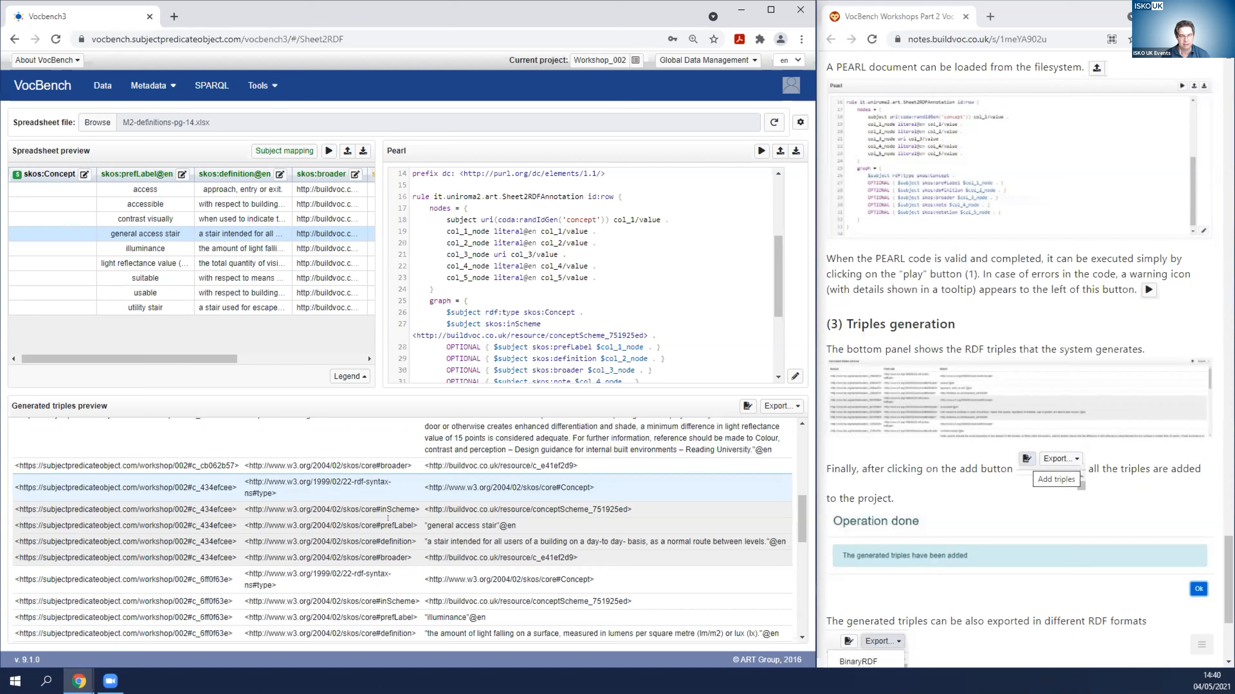
click(403, 490)
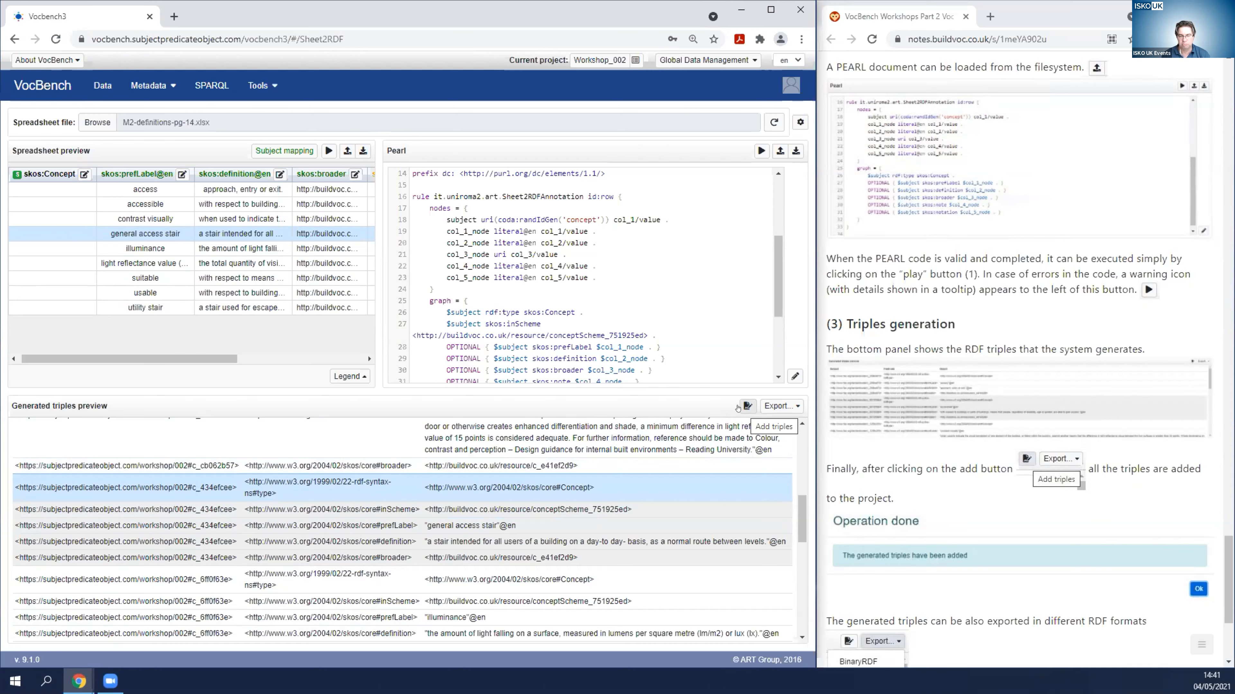
- Check the RDF export formats offered for the generated triples, then add the triples to the Workshop_002 project
scroll(947, 500, down, 5)
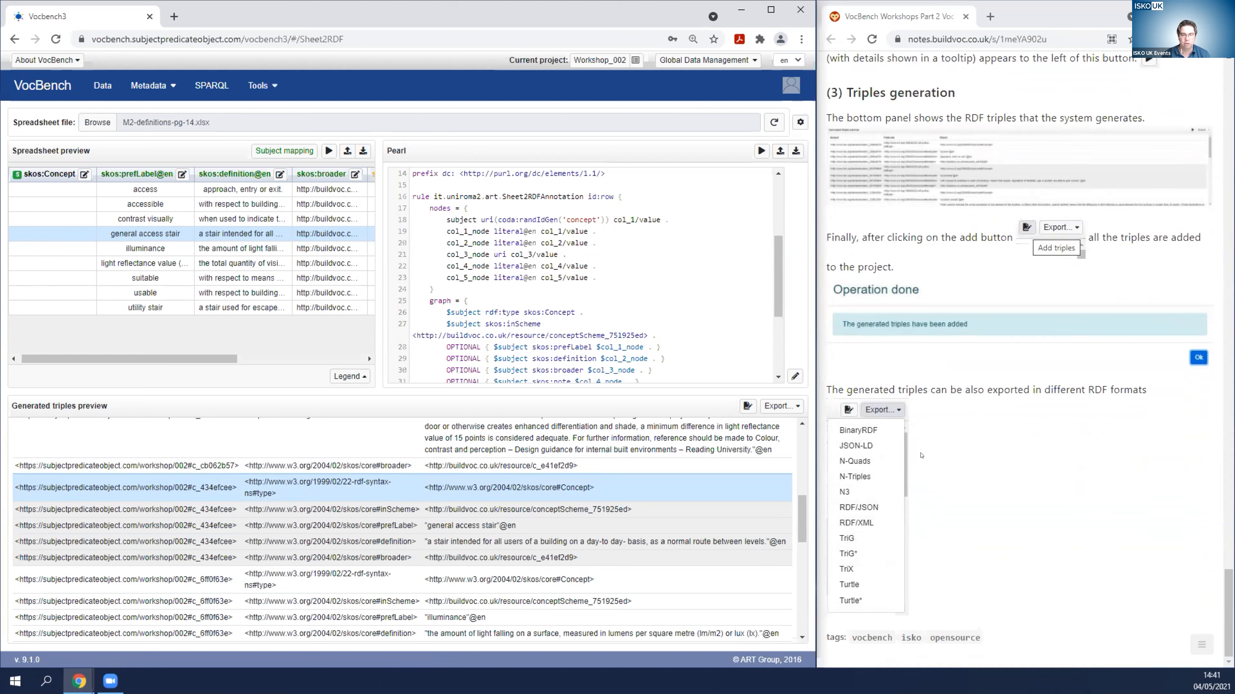
click(796, 407)
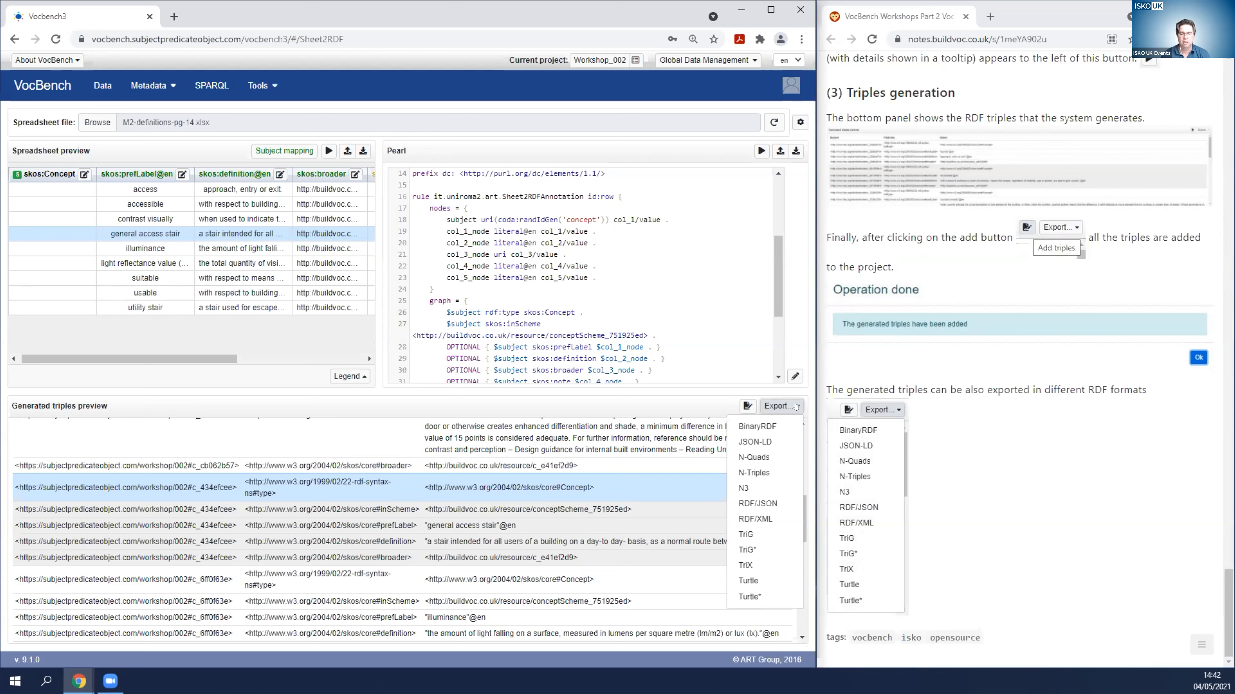
click(673, 405)
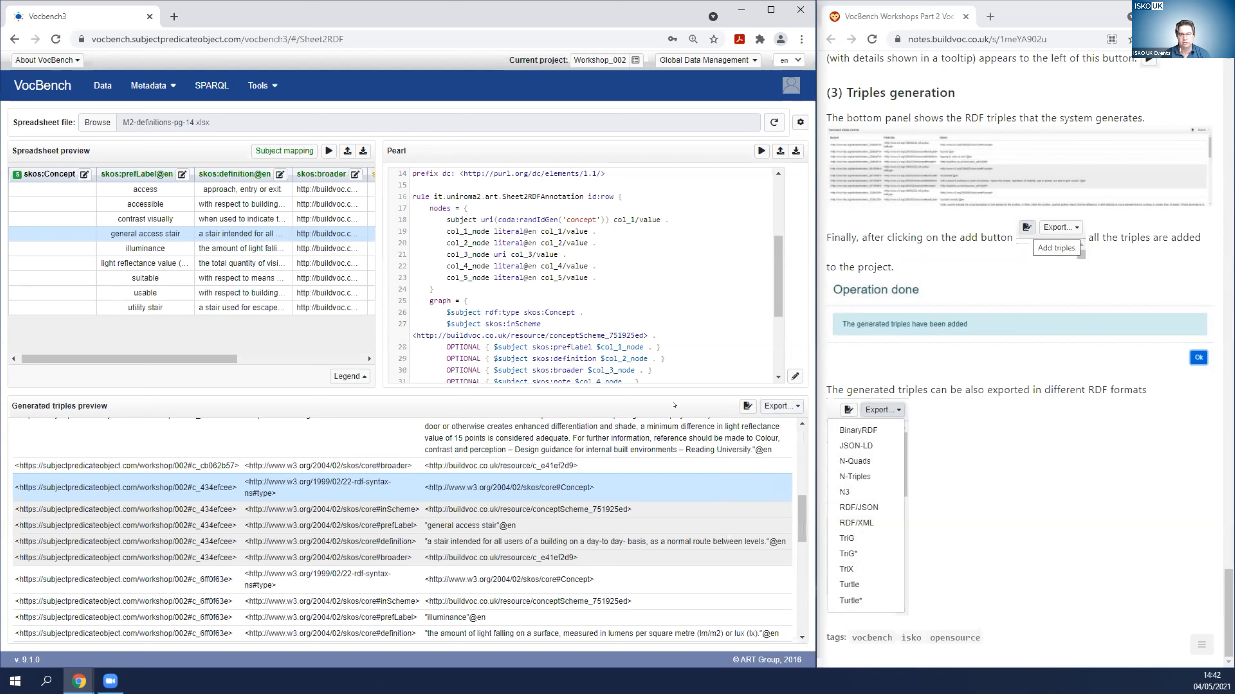
click(745, 404)
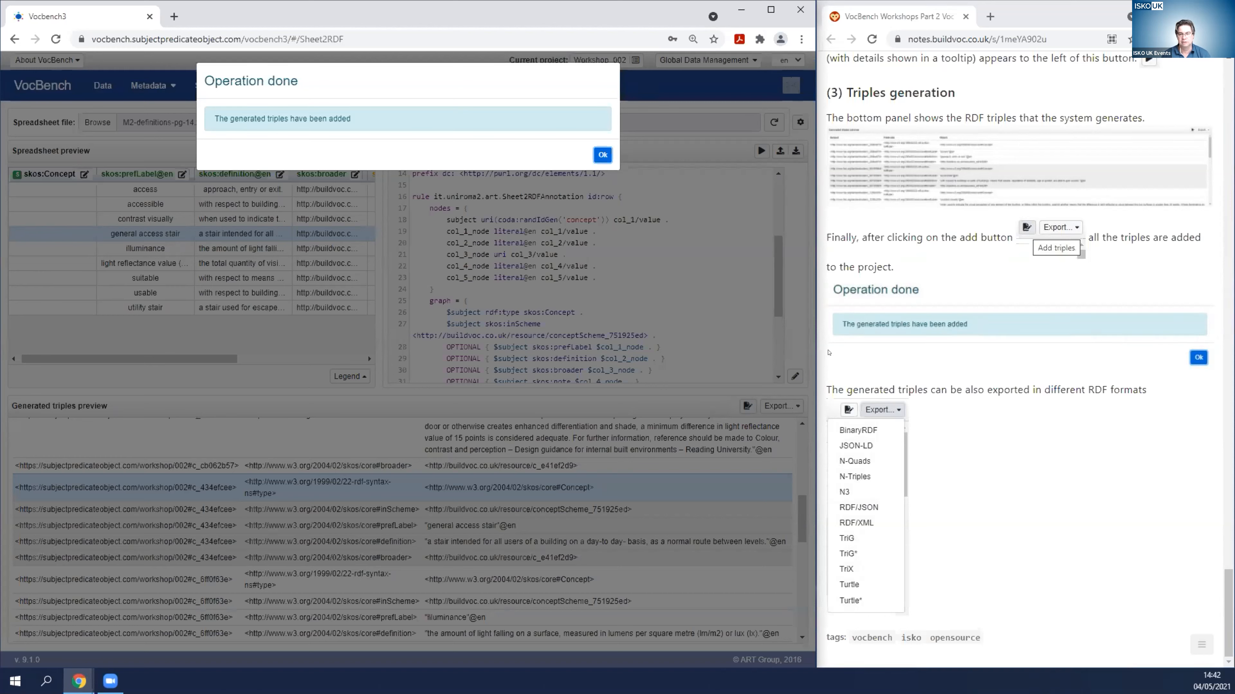
click(596, 155)
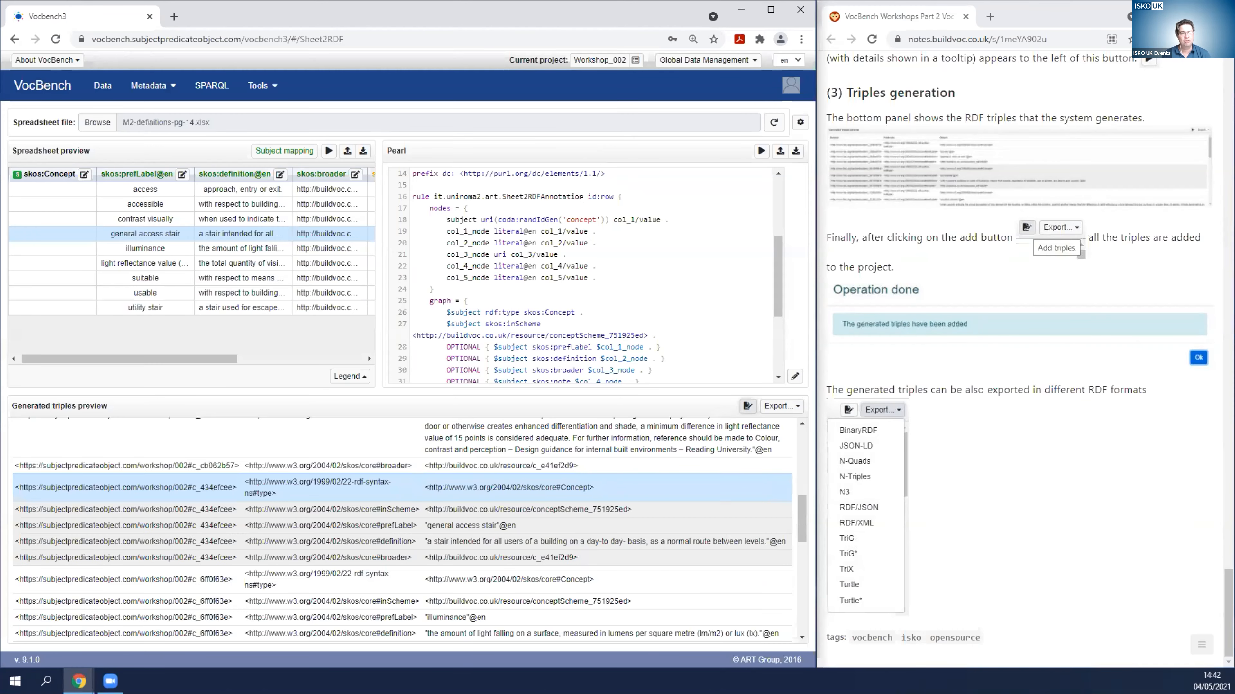
- Refresh the project's concept tree, then search the concepts for "access" and open the "access (en)" concept
click(95, 86)
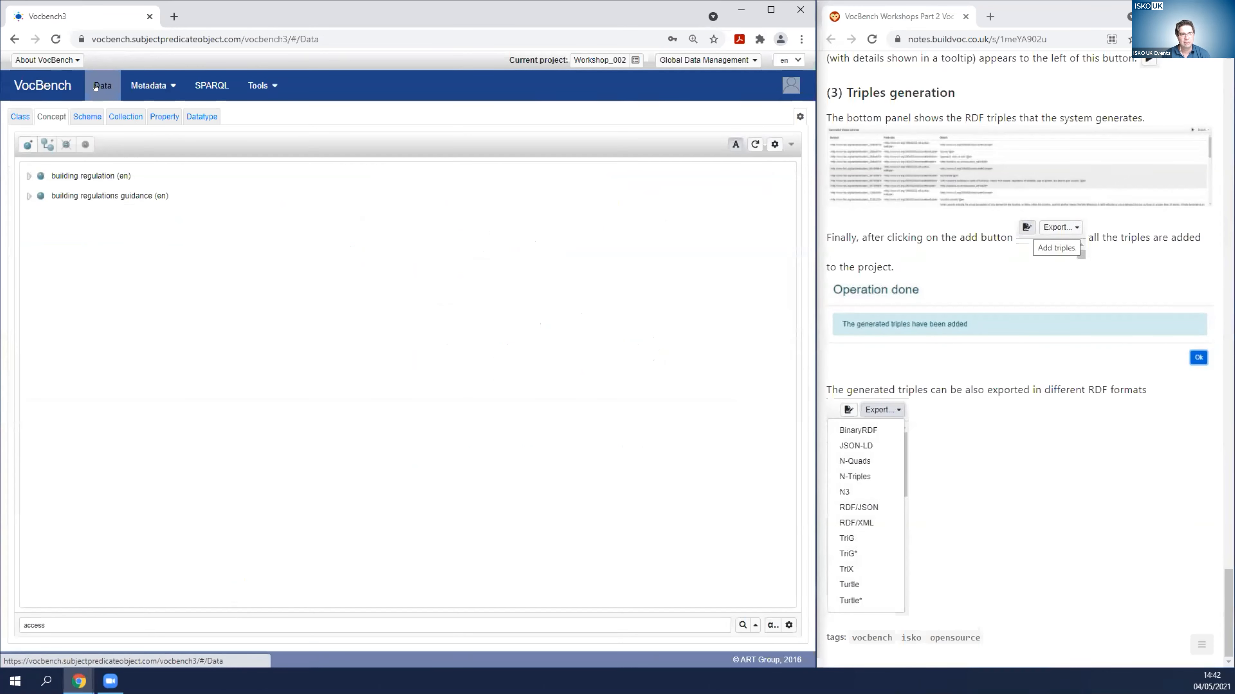
click(754, 145)
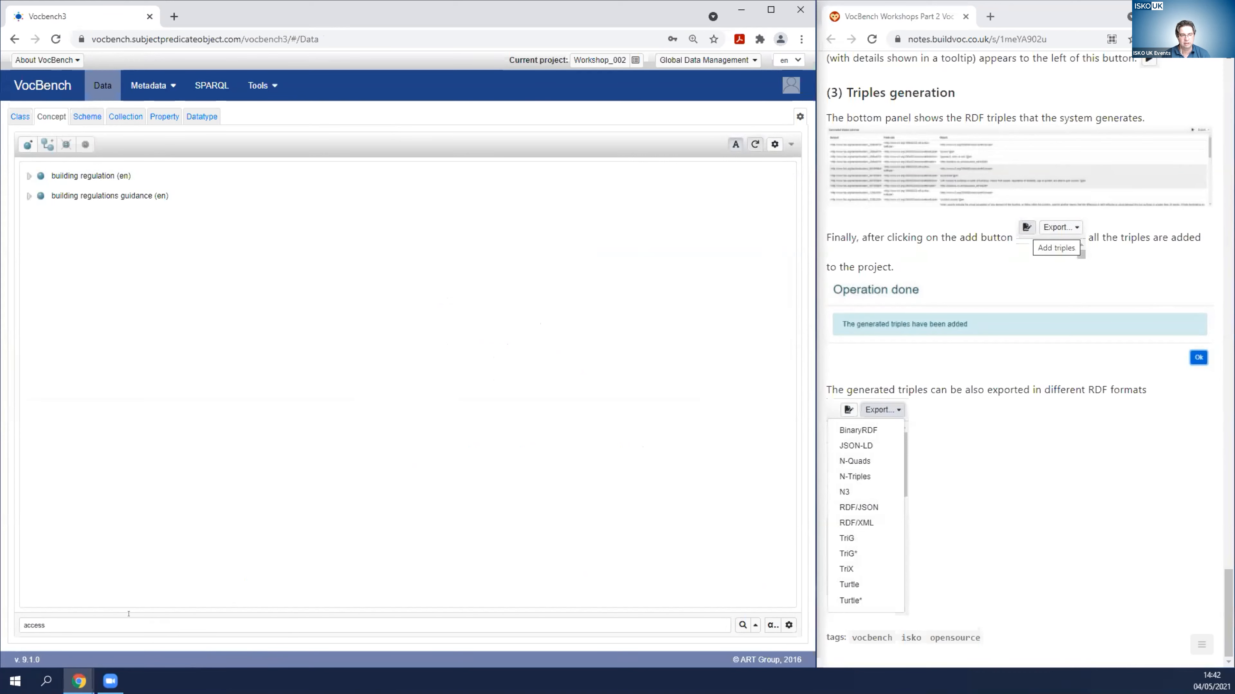
key(BackSpace)
key(BackSpace)
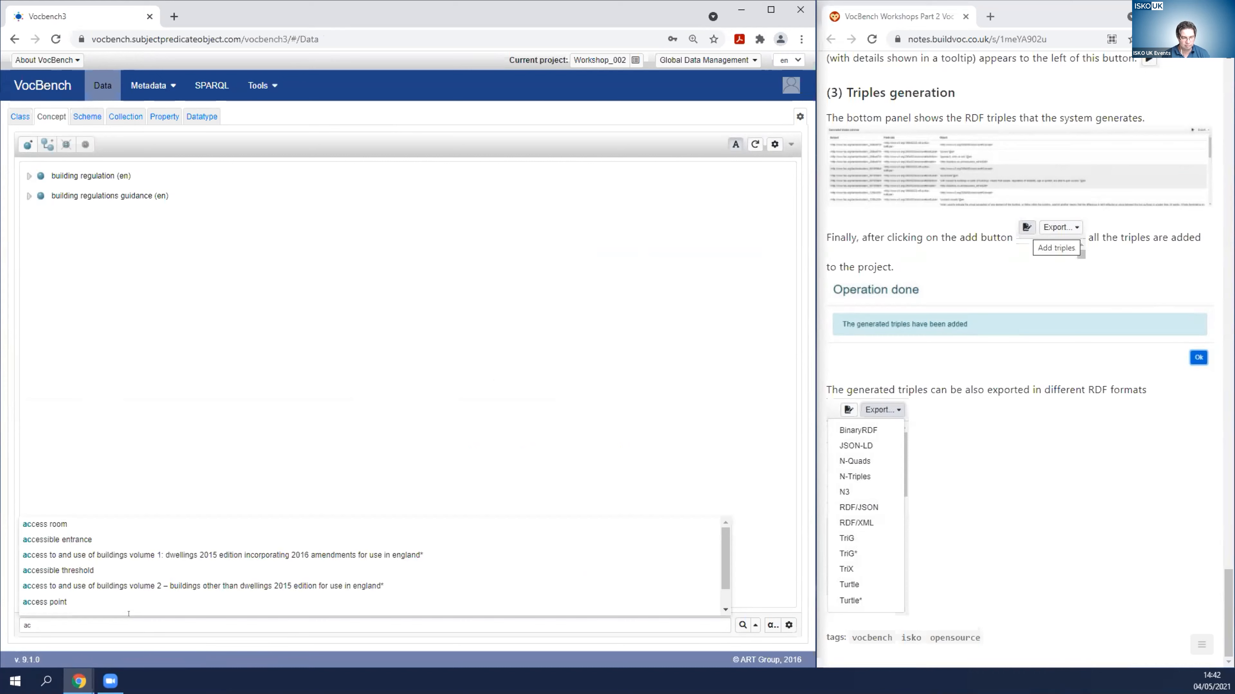
text(cess)
scroll(160, 604, down, 2)
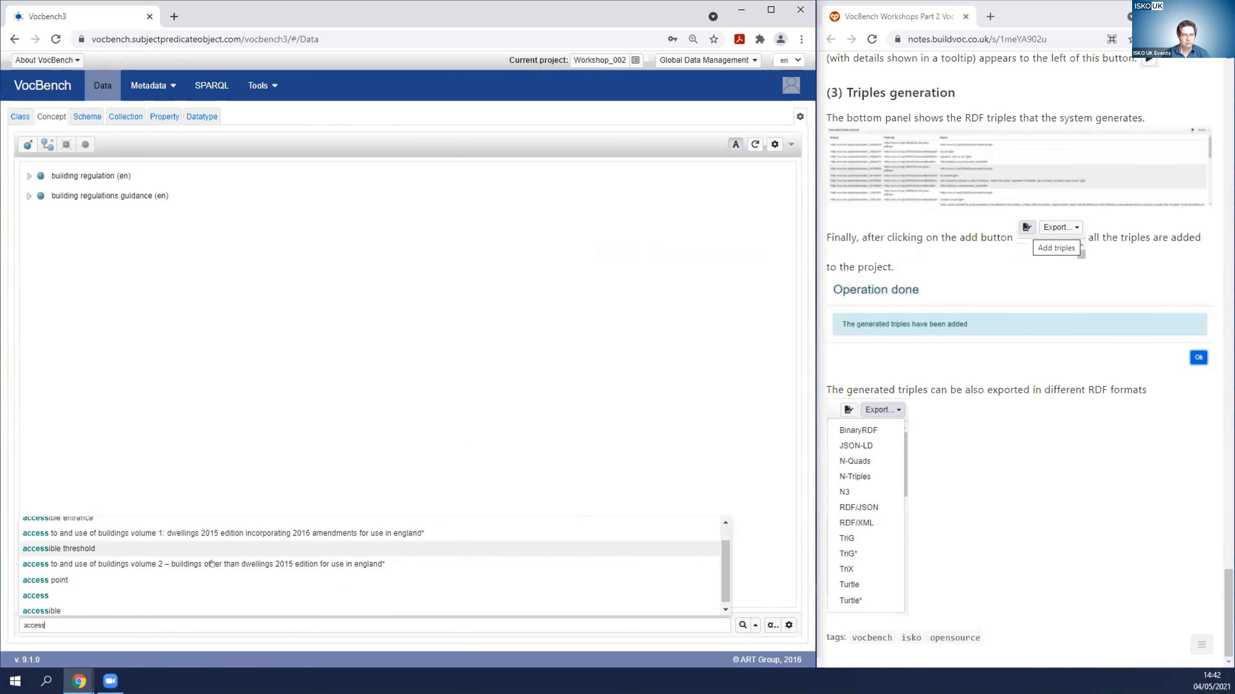
click(79, 592)
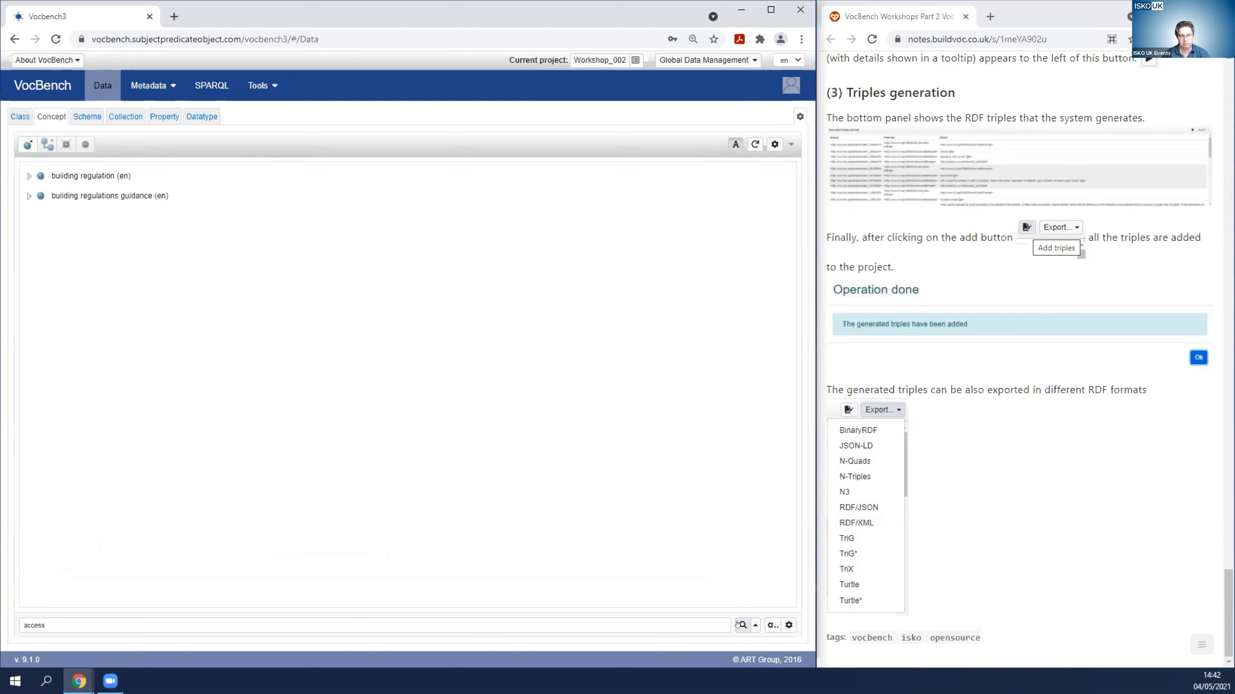
click(741, 625)
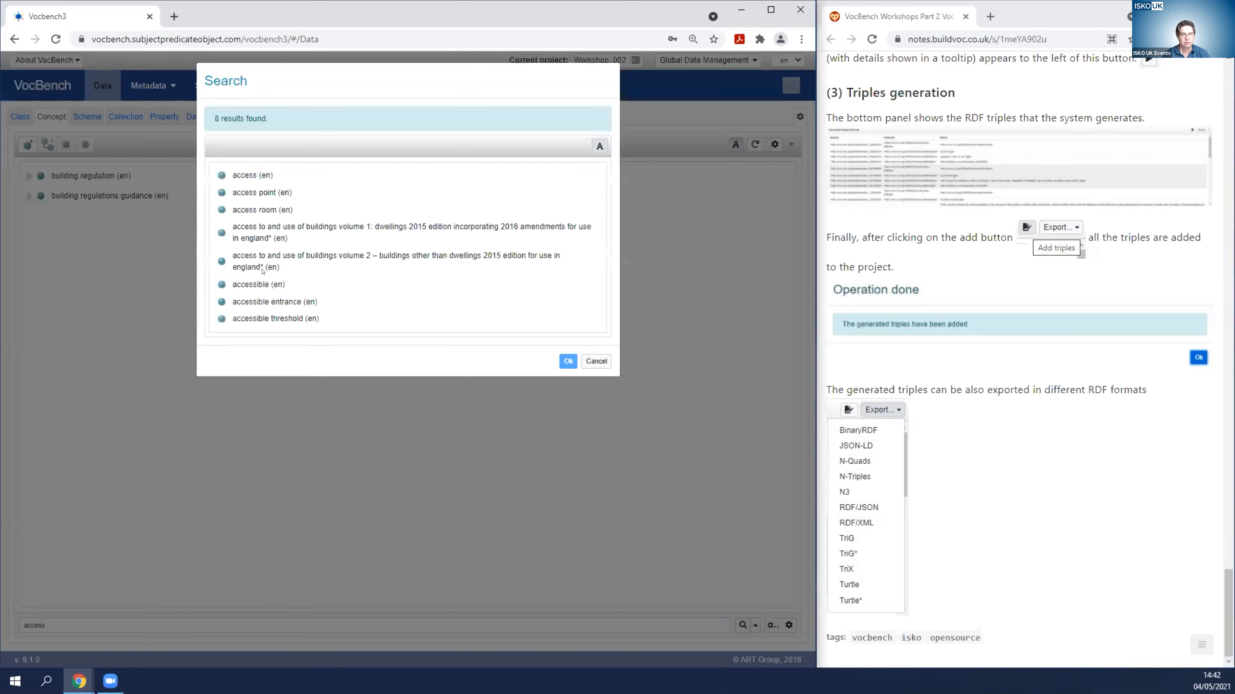
click(232, 174)
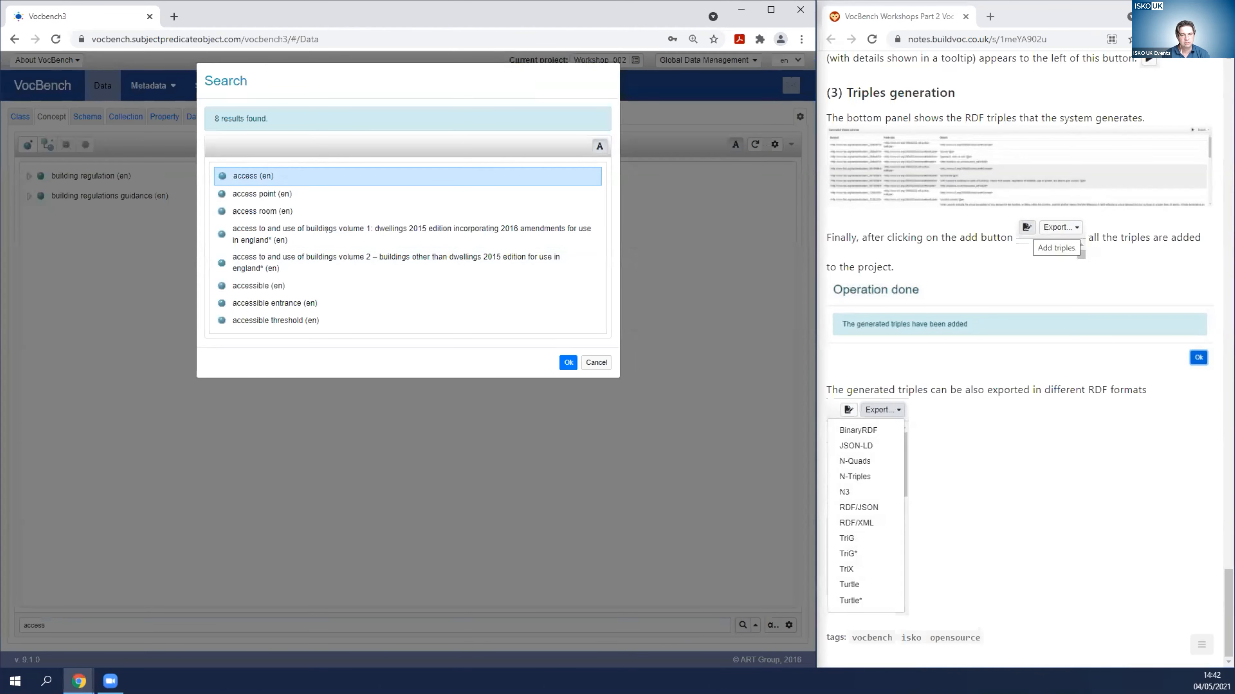
click(564, 361)
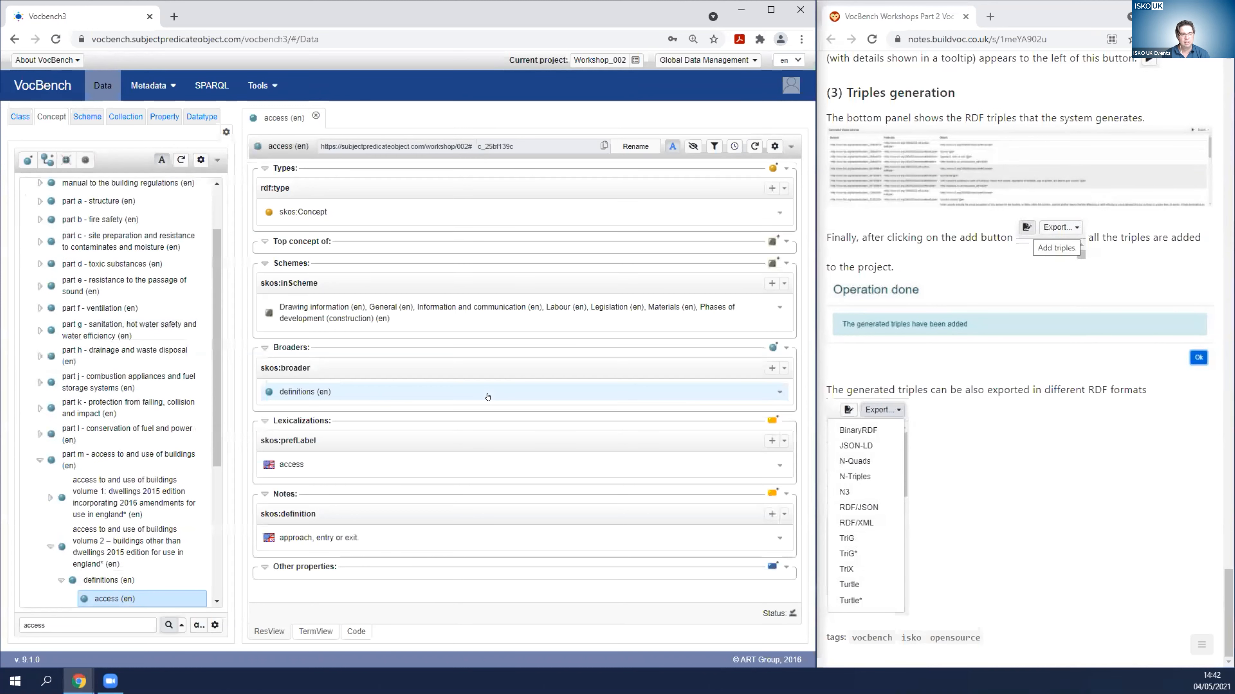